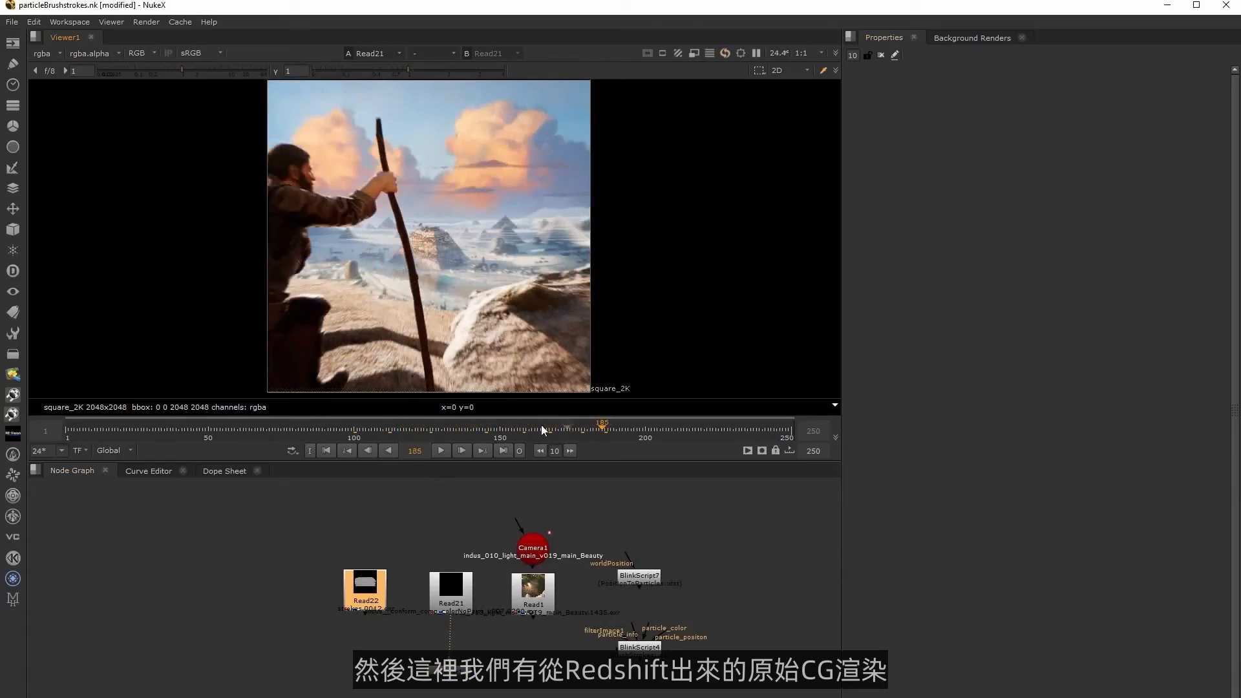
View the Read1 CG render at frame 93 and list its available layers.
{"action": "left_click", "coordinate": [529, 589]}
{"action": "key", "text": "1"}
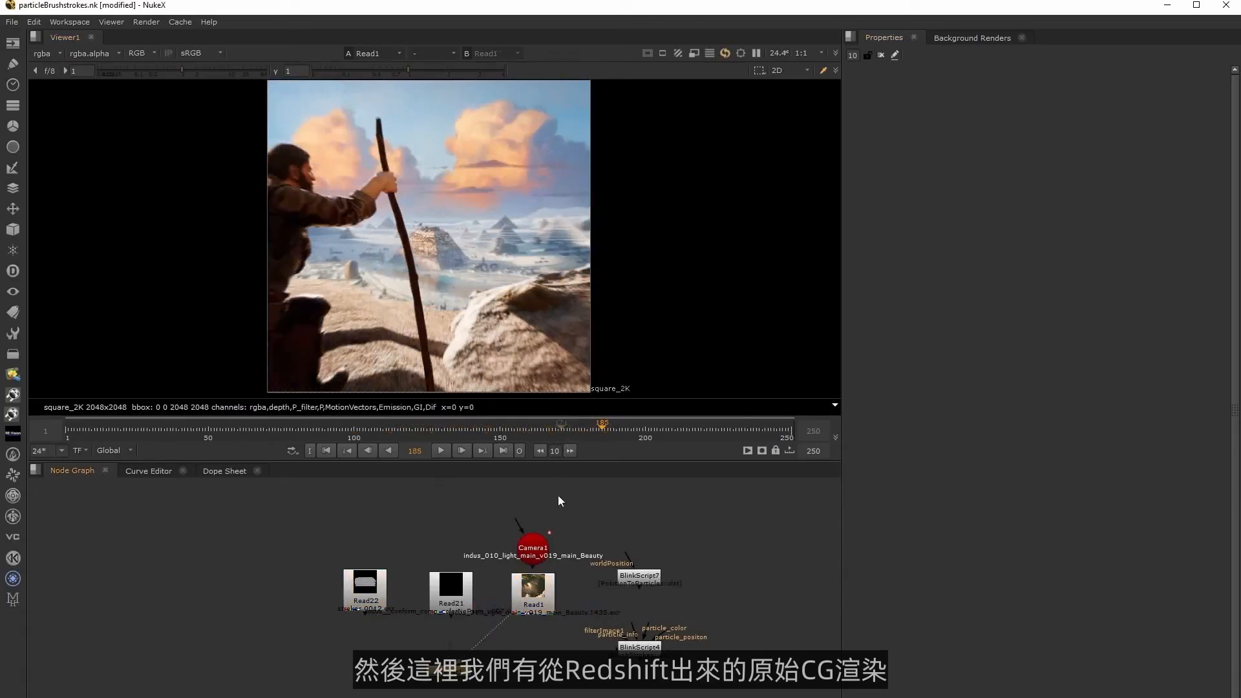
{"action": "left_click", "coordinate": [564, 434]}
{"action": "left_click_drag", "start_coordinate": [510, 434], "coordinate": [334, 429]}
{"action": "left_click", "coordinate": [48, 53]}
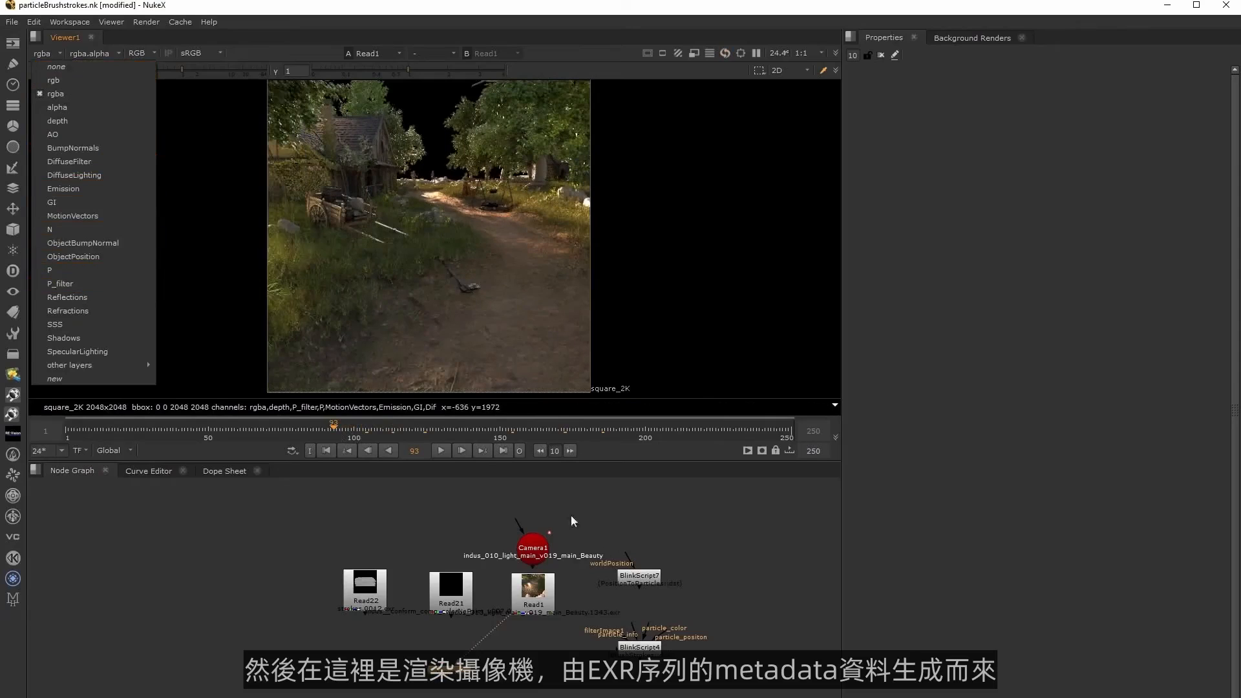
Open the properties of Camera1 and review its animation curves, scrubbing to frame 129.
{"action": "left_click", "coordinate": [654, 561]}
{"action": "double_click", "coordinate": [531, 551]}
{"action": "left_click_drag", "start_coordinate": [534, 552], "coordinate": [537, 542]}
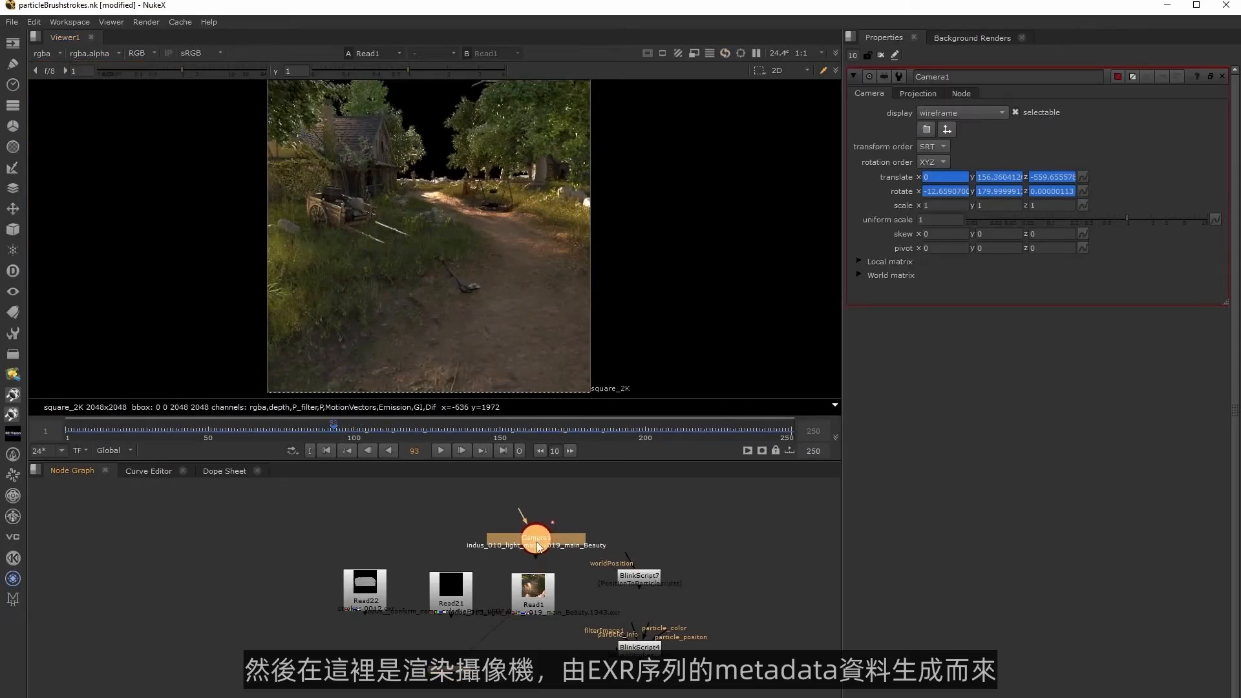
{"action": "left_click", "coordinate": [150, 471]}
{"action": "mouse_move", "coordinate": [462, 430]}
{"action": "left_mouse_down"}
{"action": "mouse_move", "coordinate": [564, 421]}
{"action": "mouse_move", "coordinate": [439, 429]}
{"action": "left_mouse_up"}
{"action": "left_click", "coordinate": [72, 470]}
View the Read22 brushstrokes through a new ContactSheet that uses frames instead of inputs, with frame range 1 to 12.
{"action": "left_click", "coordinate": [375, 601]}
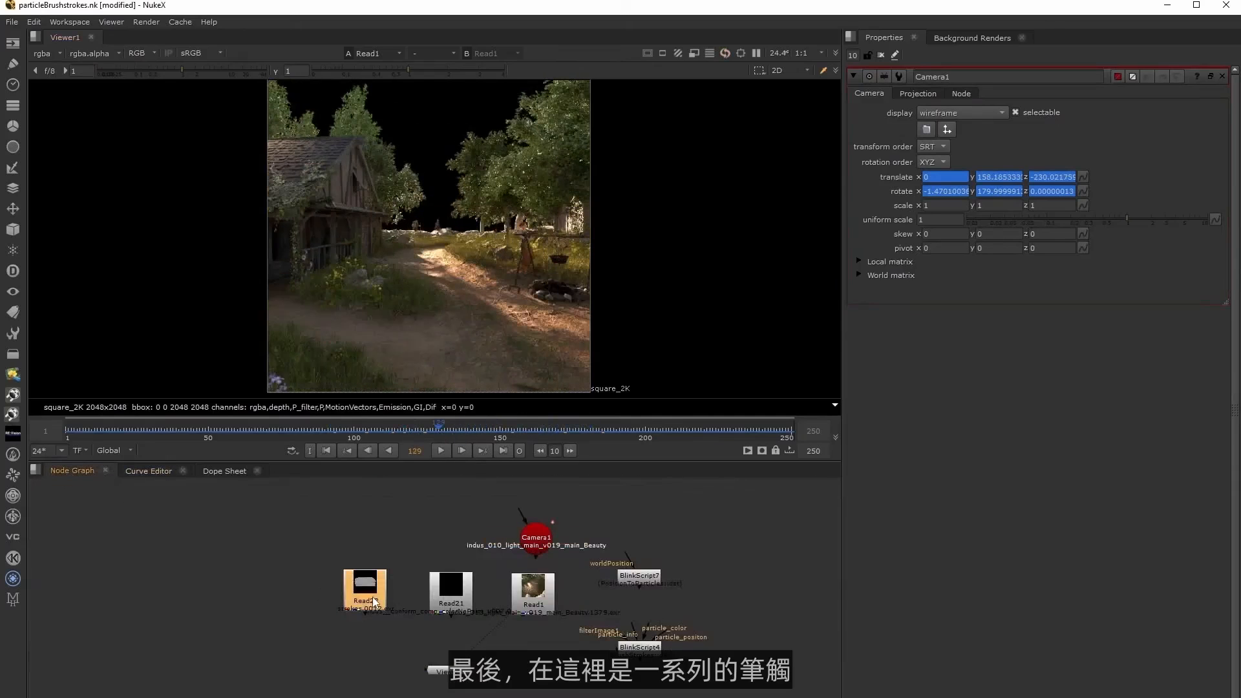
{"action": "key", "text": "1"}
{"action": "key", "text": "Tab"}
{"action": "type", "text": "con"}
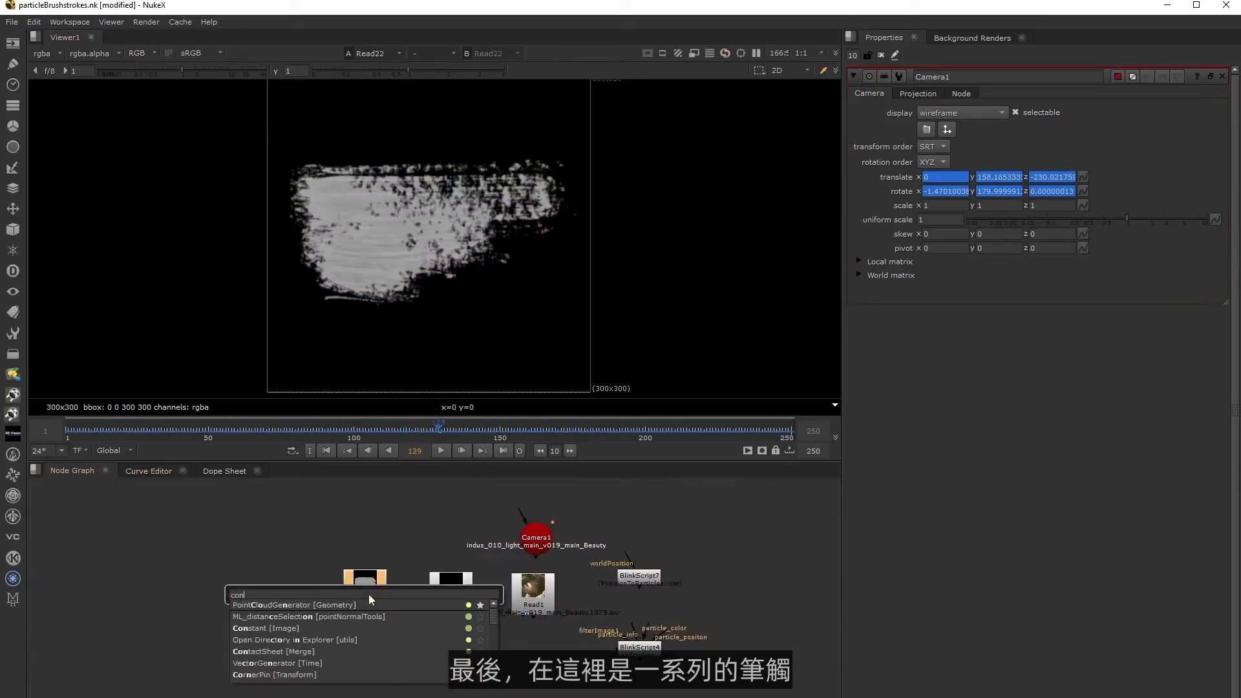
{"action": "left_click", "coordinate": [271, 651]}
{"action": "left_click", "coordinate": [915, 185]}
{"action": "left_click", "coordinate": [975, 200]}
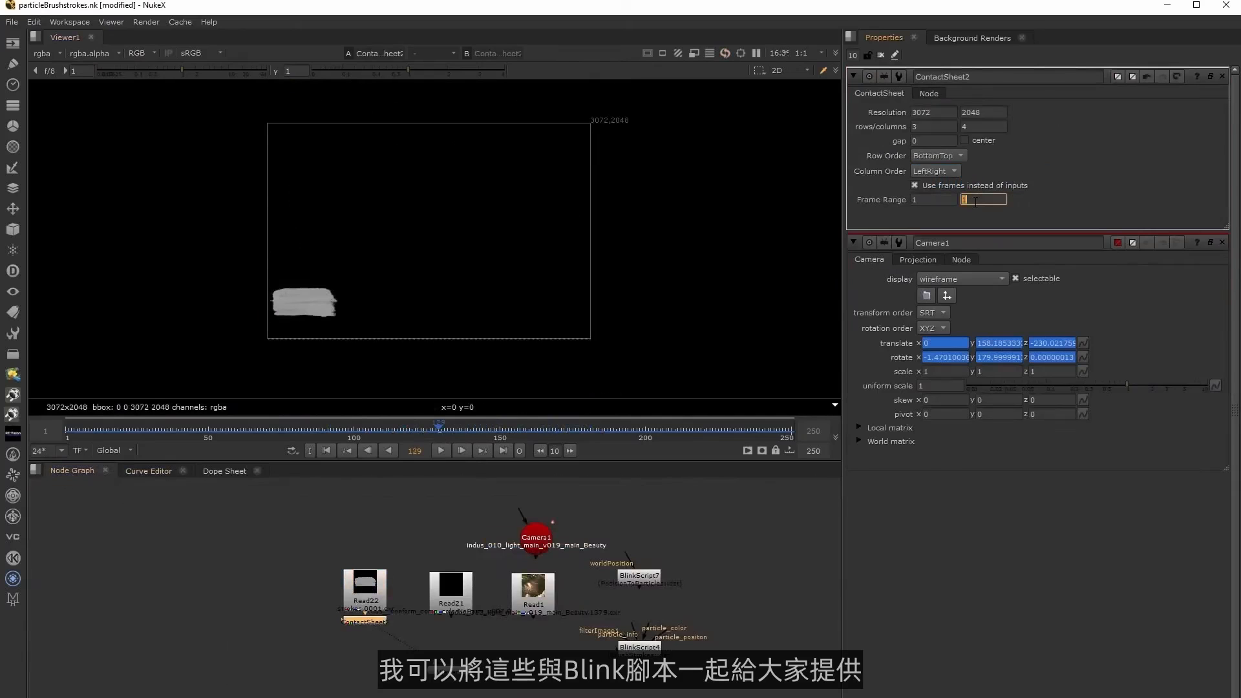
{"action": "key", "text": "Return"}
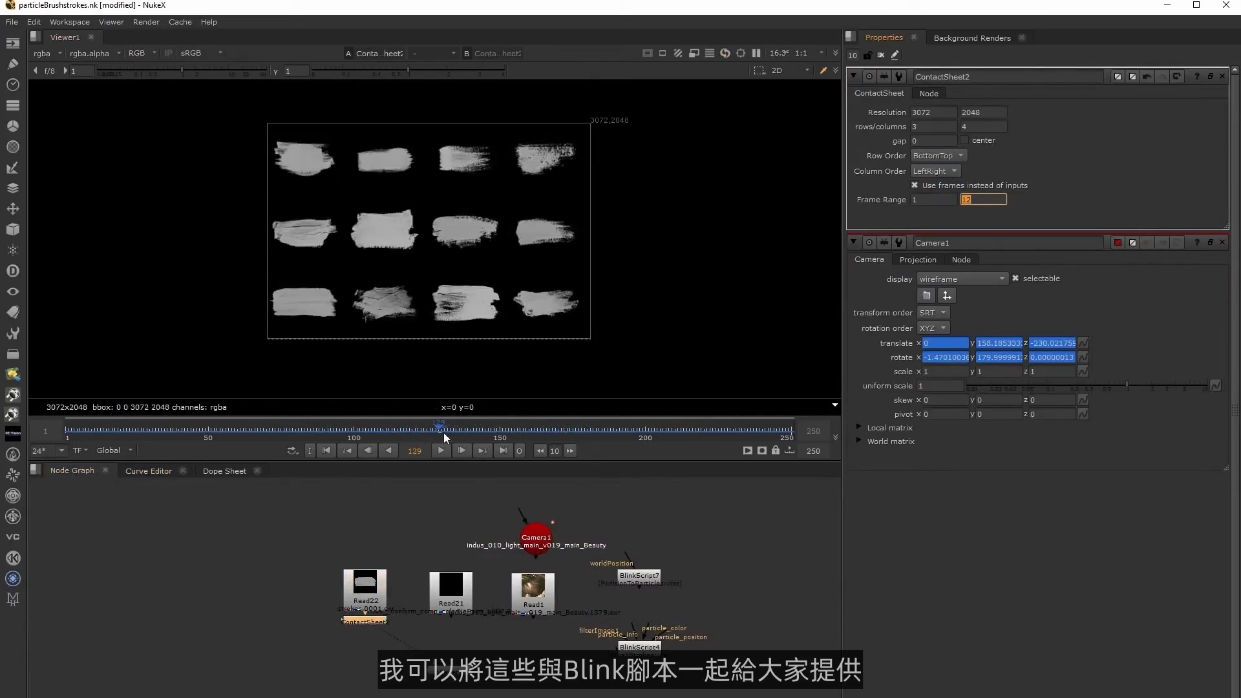
Open the properties of the PositionToParticles BlinkScript and the BrushStrokes BlinkScript to review their kernel settings.
{"action": "left_click", "coordinate": [630, 575]}
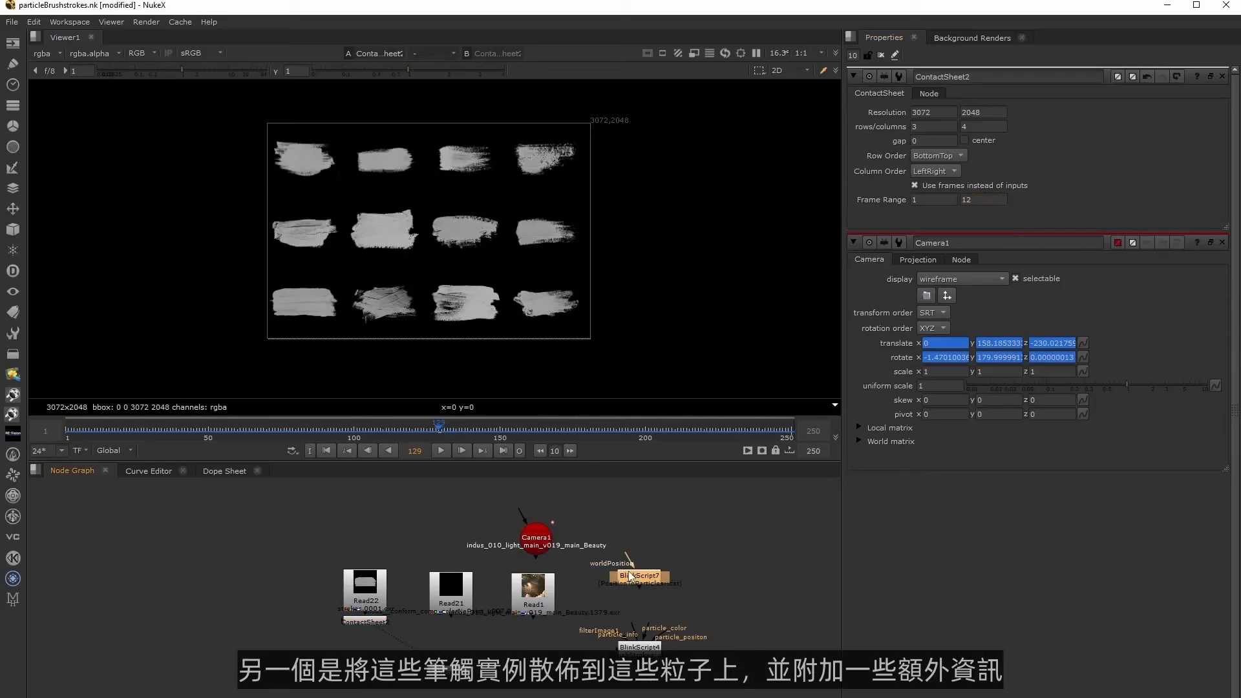
{"action": "double_click", "coordinate": [630, 575]}
{"action": "left_click", "coordinate": [638, 646]}
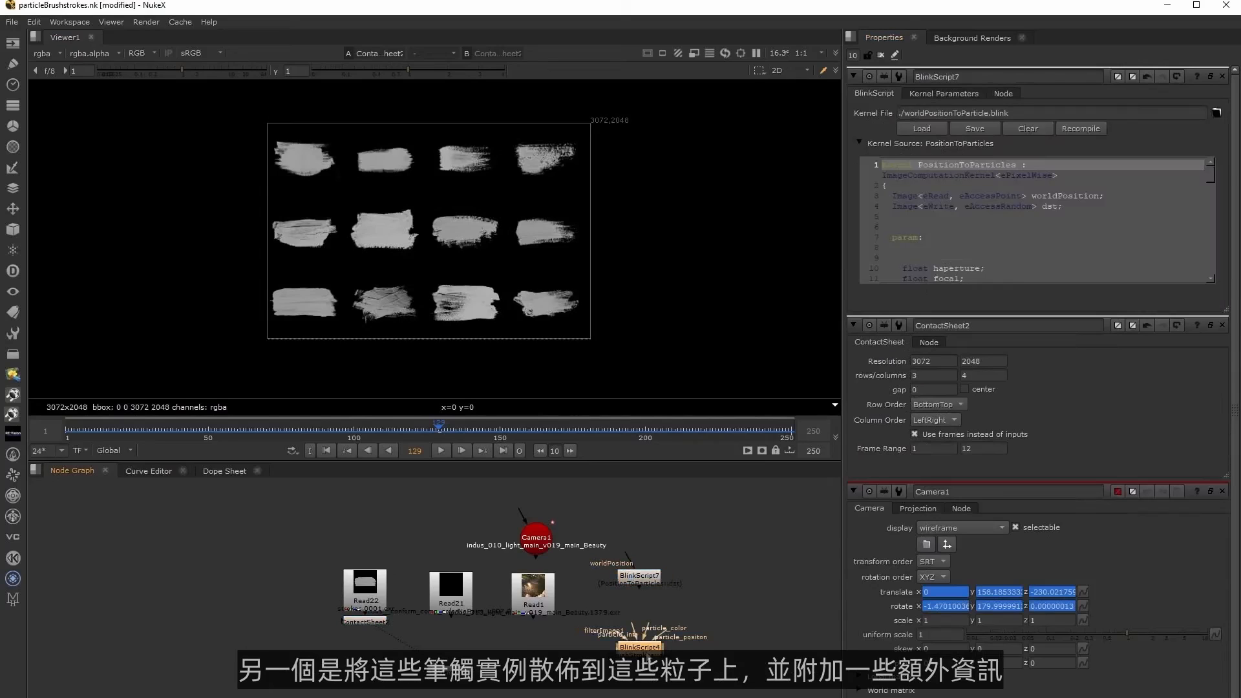
{"action": "double_click", "coordinate": [639, 646]}
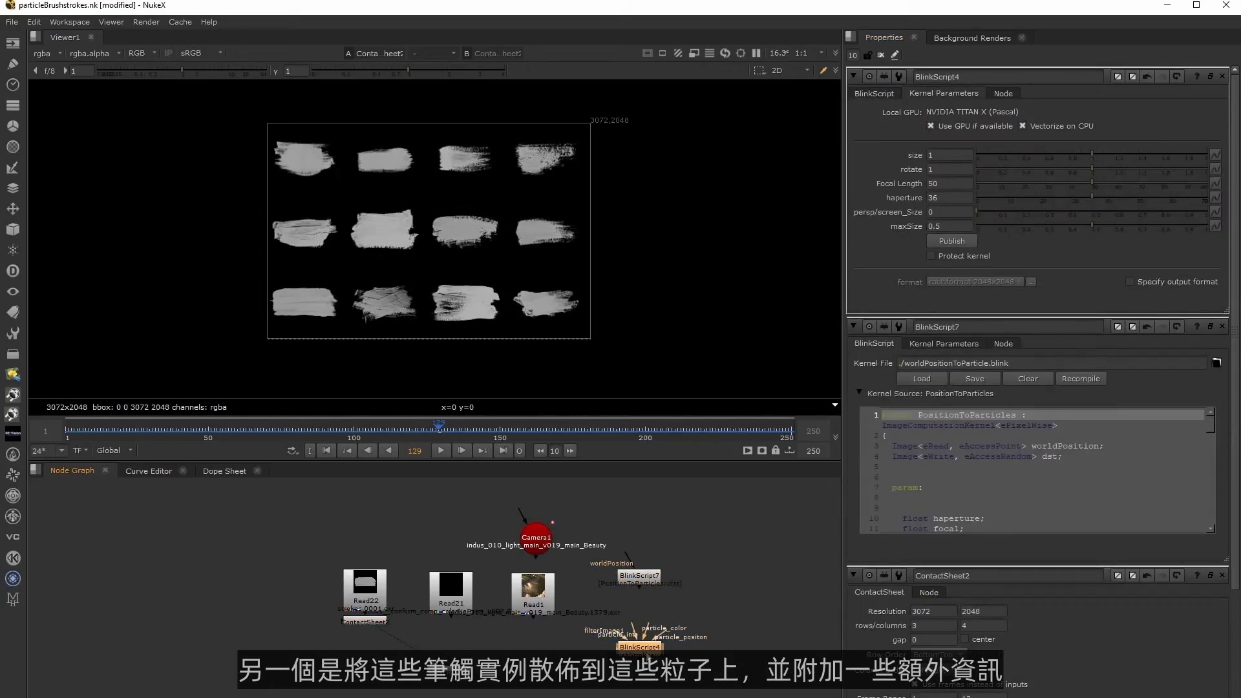
{"action": "left_click_drag", "start_coordinate": [645, 651], "coordinate": [645, 661]}
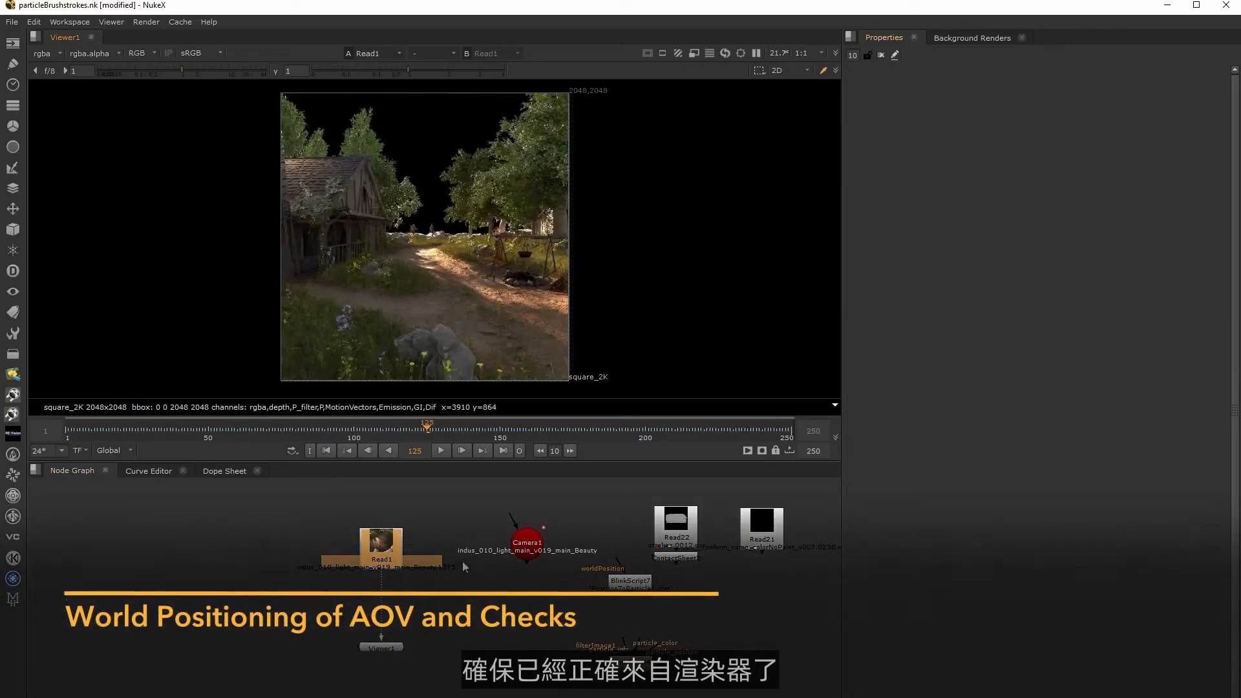
Add a Shuffle node after Read1 with P as its input layer and inspect the edge pixels of the result.
{"action": "key", "text": "Tab"}
{"action": "left_click", "coordinate": [308, 566]}
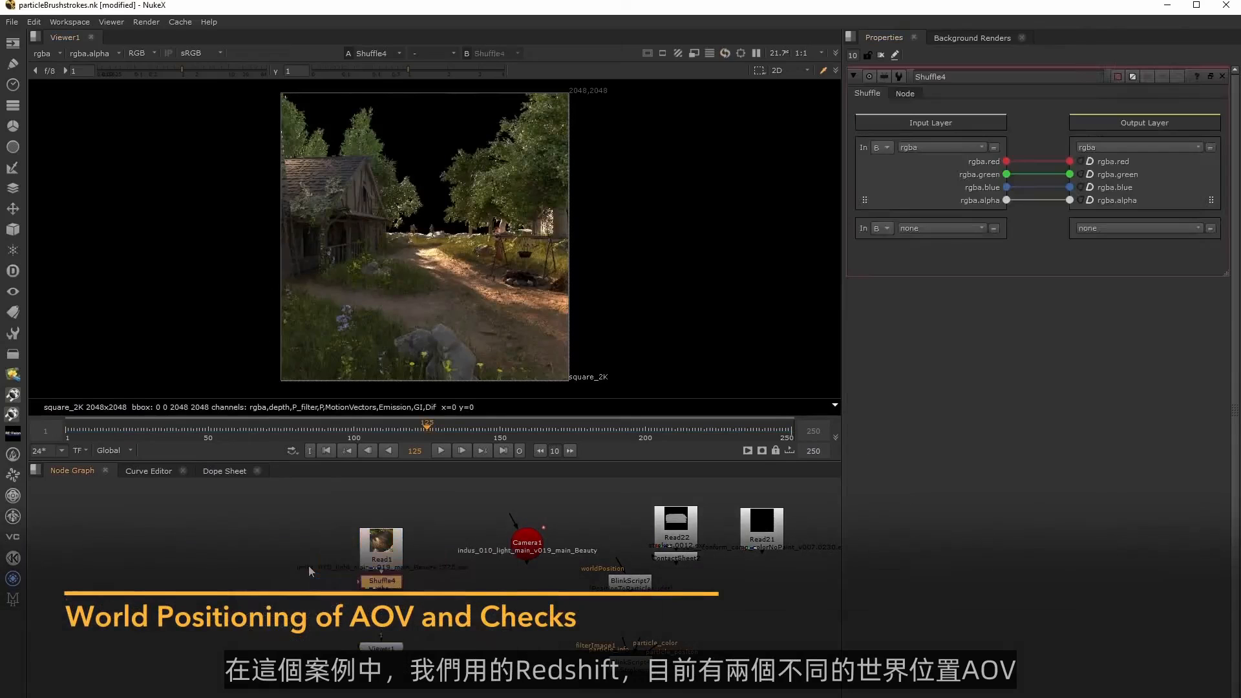
{"action": "left_click", "coordinate": [922, 144]}
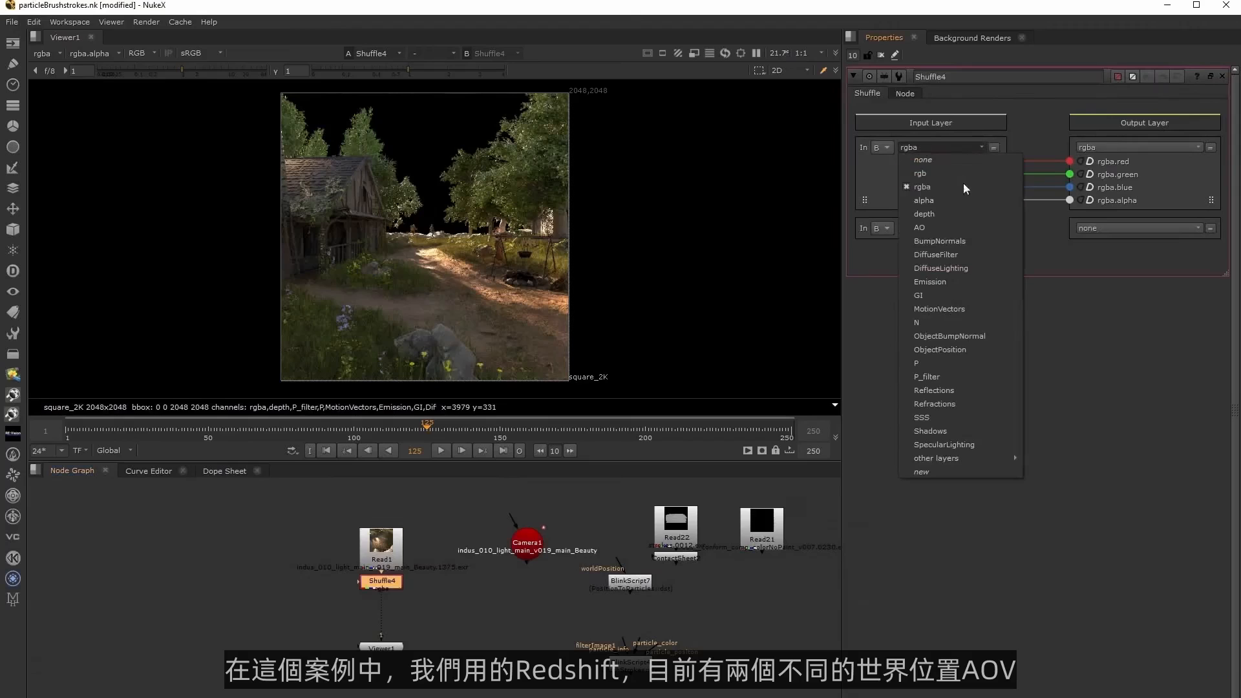
{"action": "left_click", "coordinate": [964, 363]}
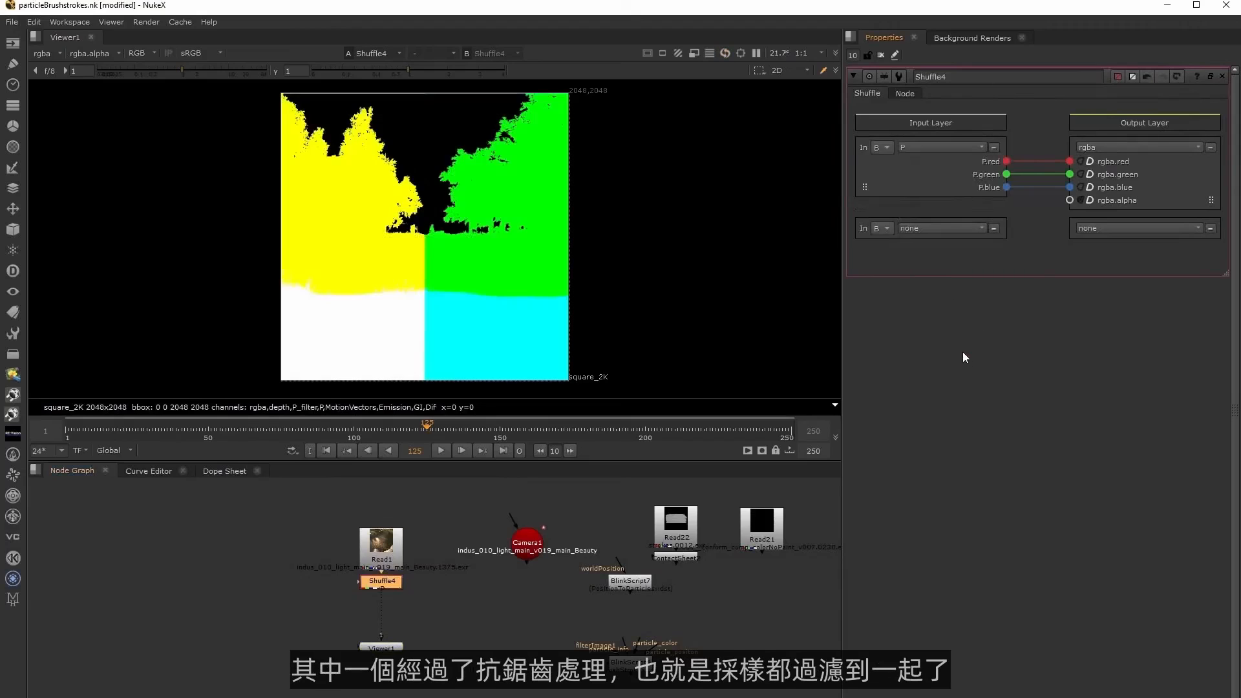
{"action": "scroll", "coordinate": [559, 253], "scroll_direction": "up", "scroll_amount": 10}
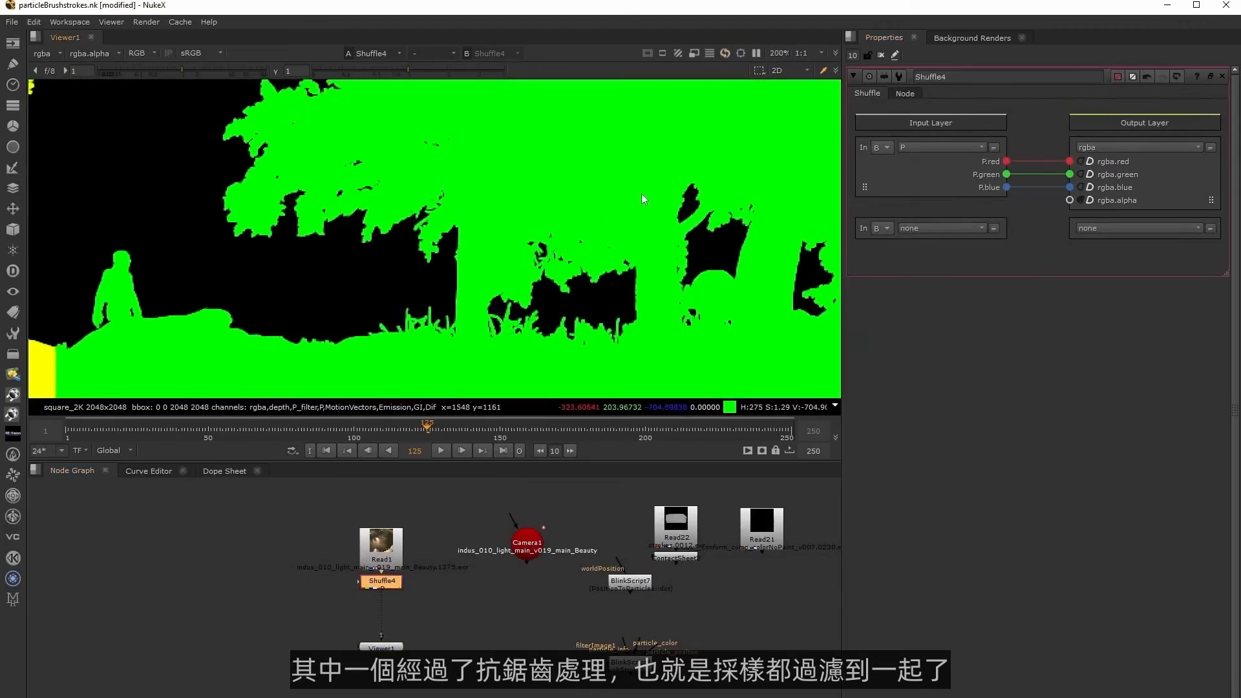
{"action": "scroll", "coordinate": [427, 284], "scroll_direction": "up", "scroll_amount": 3}
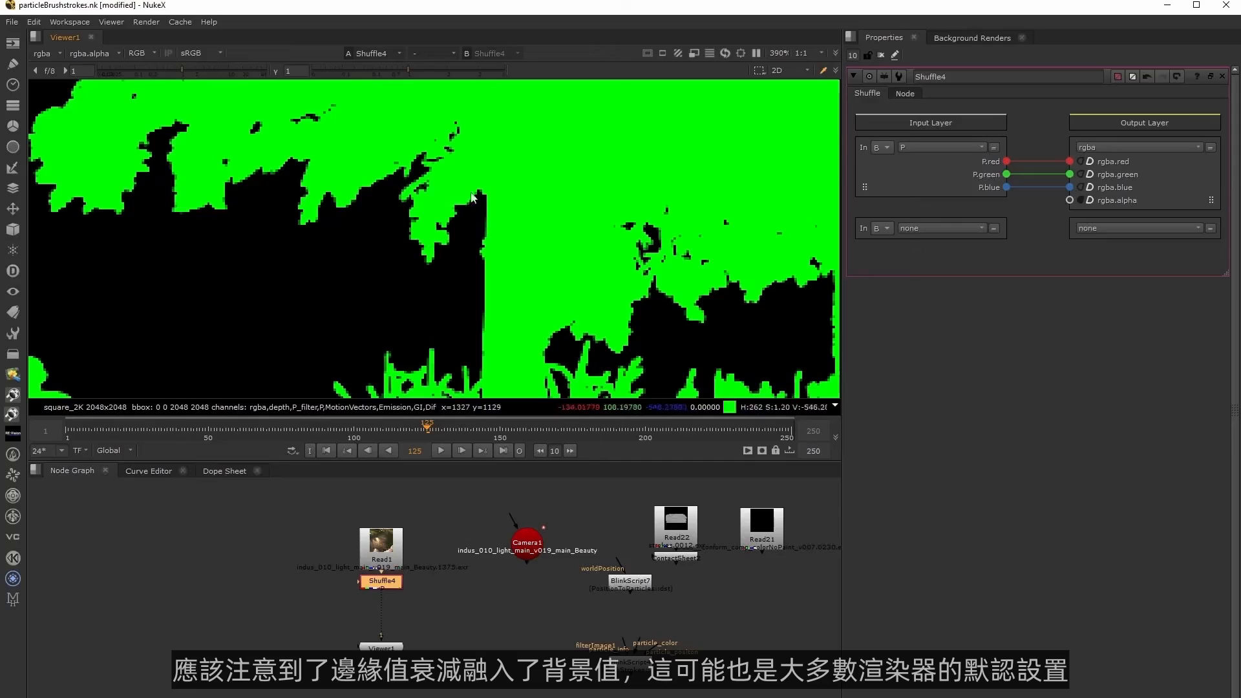
{"action": "key", "text": "a"}
{"action": "key", "text": "a"}
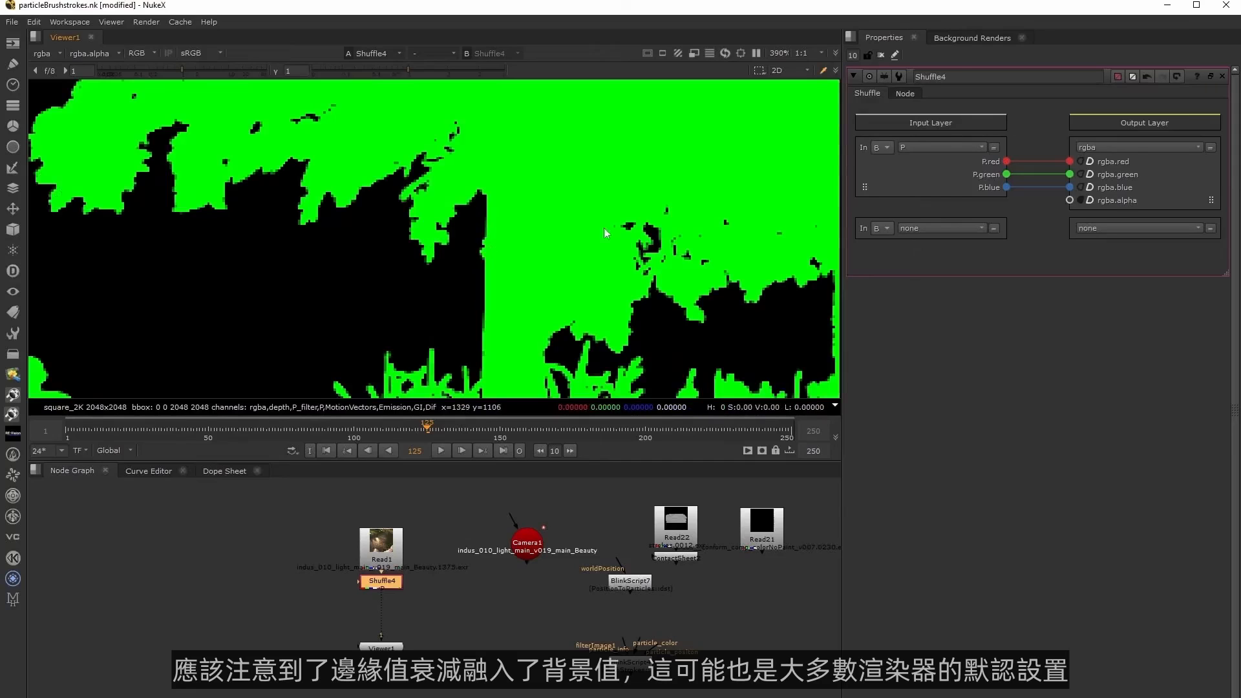
Switch the Shuffle's input layer to P_filter and inspect the edges of the trees and grass.
{"action": "left_click", "coordinate": [945, 148]}
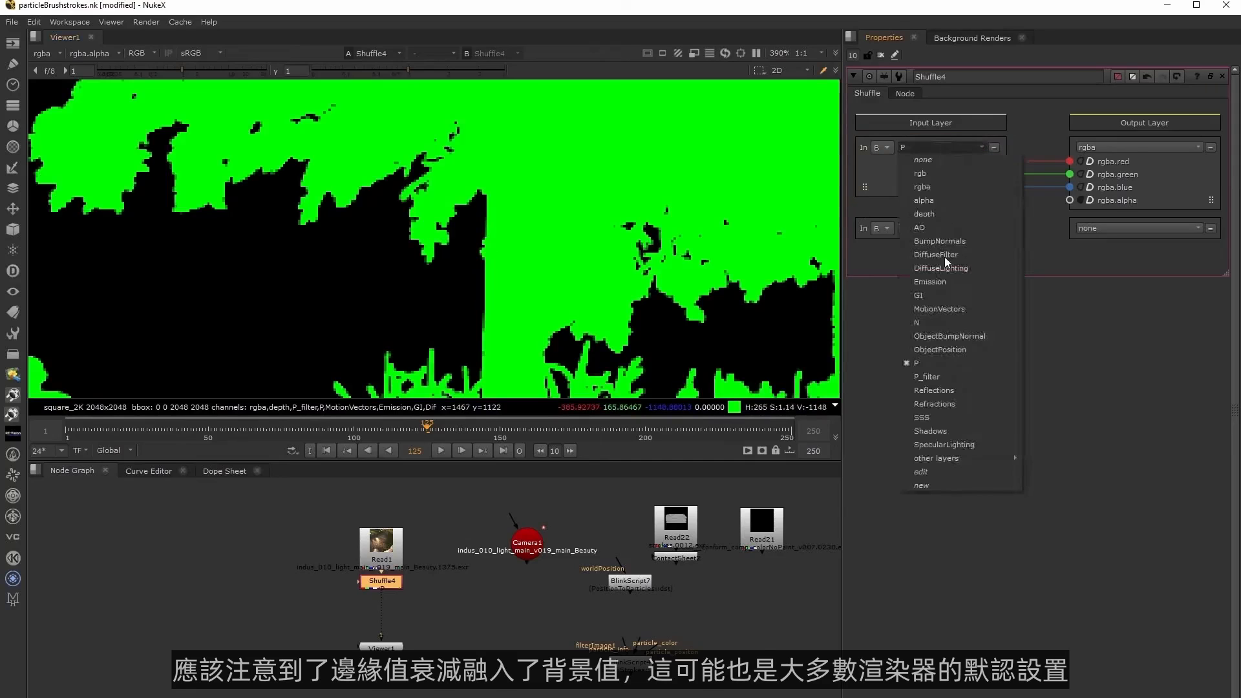
{"action": "left_click", "coordinate": [944, 219]}
{"action": "scroll", "coordinate": [550, 256], "scroll_direction": "down", "scroll_amount": 1}
{"action": "middle_click_drag", "start_coordinate": [278, 293], "coordinate": [420, 319]}
{"action": "middle_click_drag", "start_coordinate": [599, 291], "coordinate": [482, 236]}
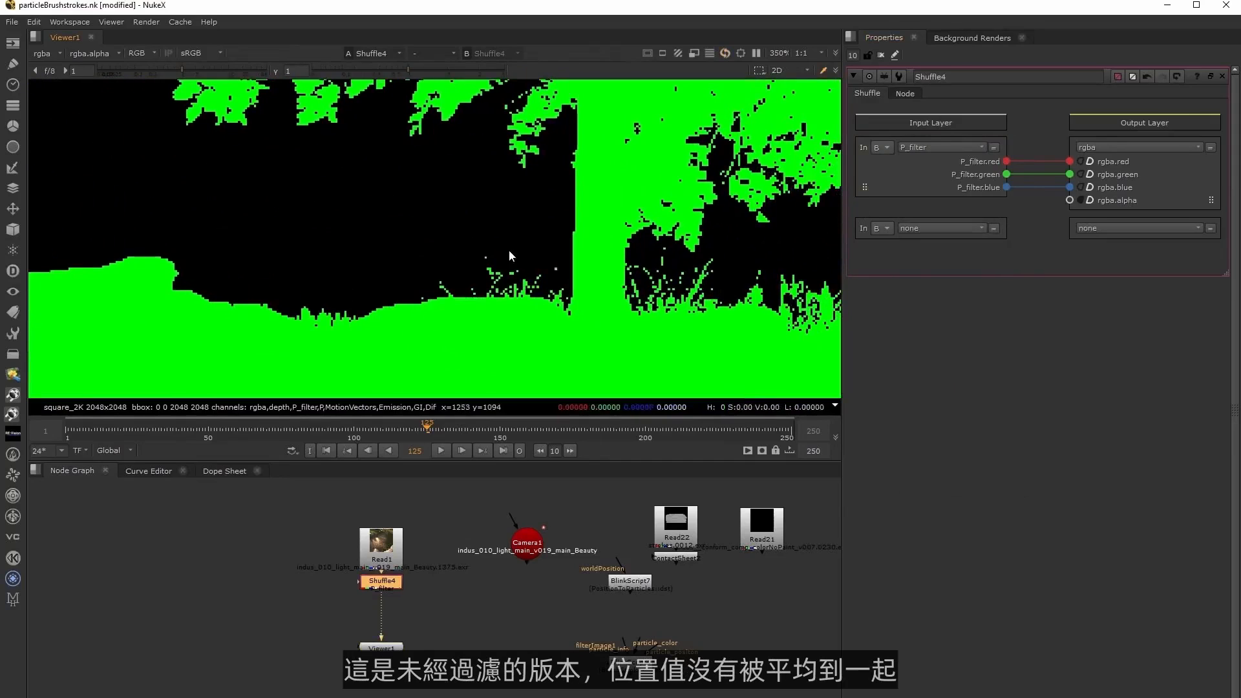
{"action": "middle_click_drag", "start_coordinate": [591, 272], "coordinate": [743, 285]}
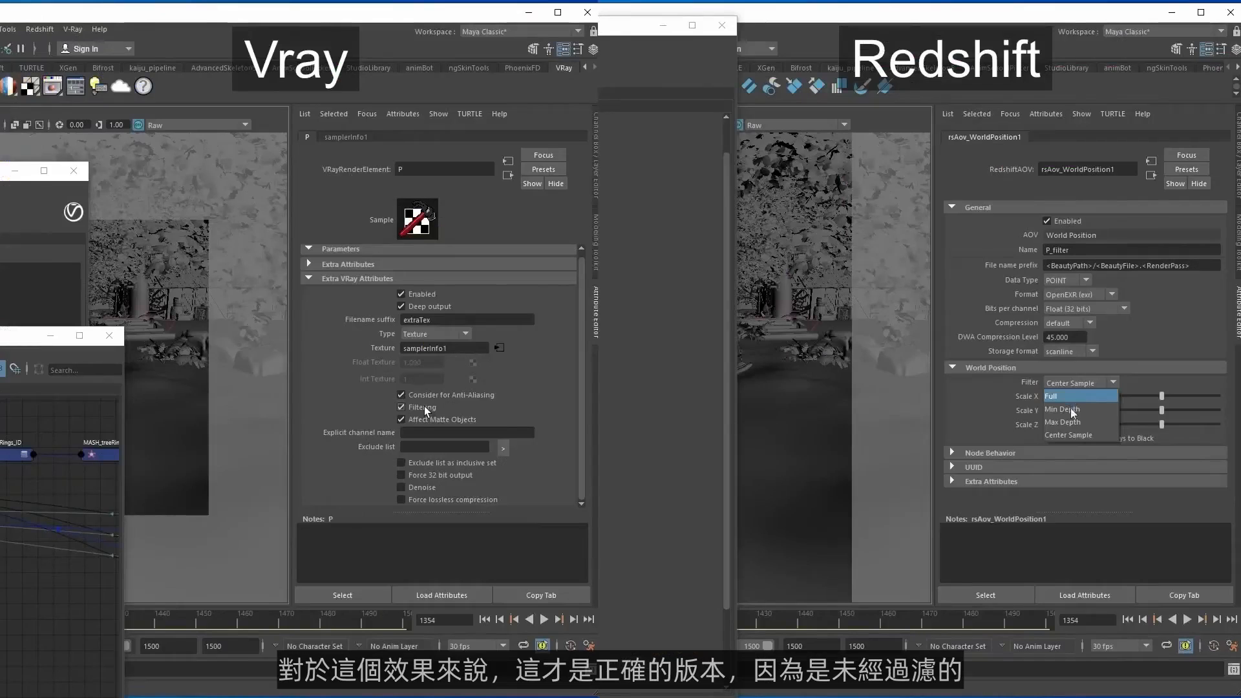
In Maya, set the Redshift world position AOV filter to Center Sample and disable Filtering on the V-Ray render element.
{"action": "left_click", "coordinate": [1070, 434]}
{"action": "left_click", "coordinate": [424, 406]}
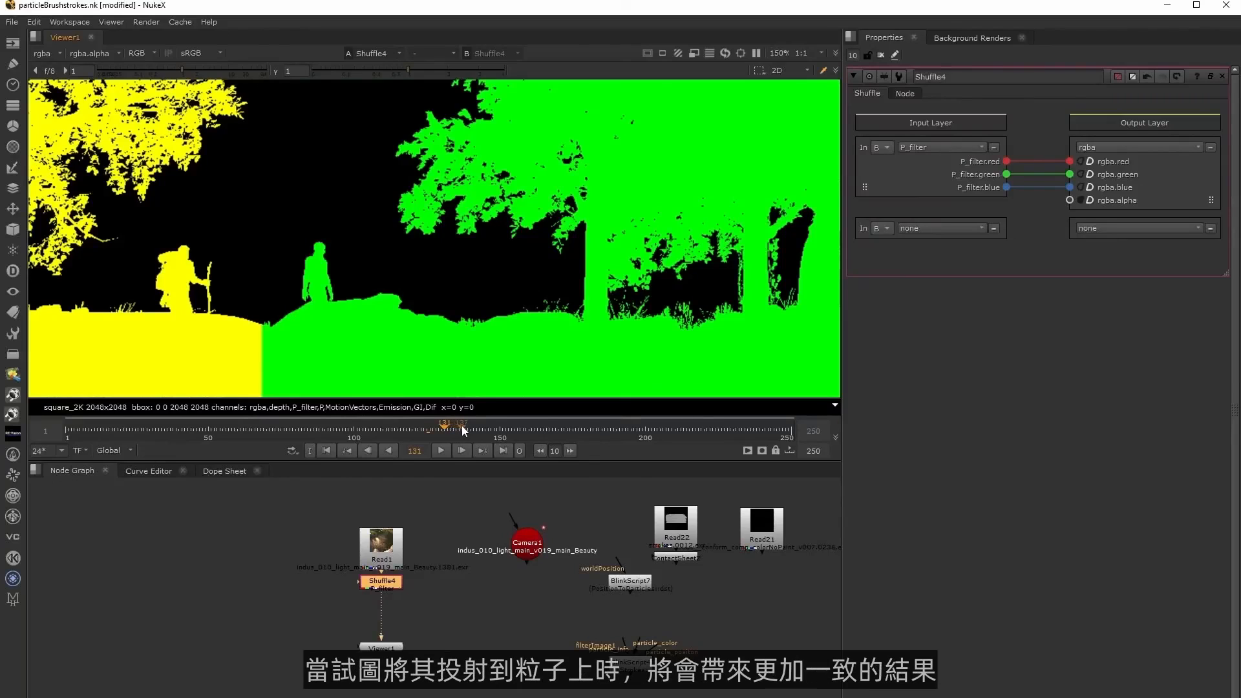
Go to frame 137, move the Shuffle aside and add a Grade node to the Read1 output.
{"action": "left_click", "coordinate": [461, 425]}
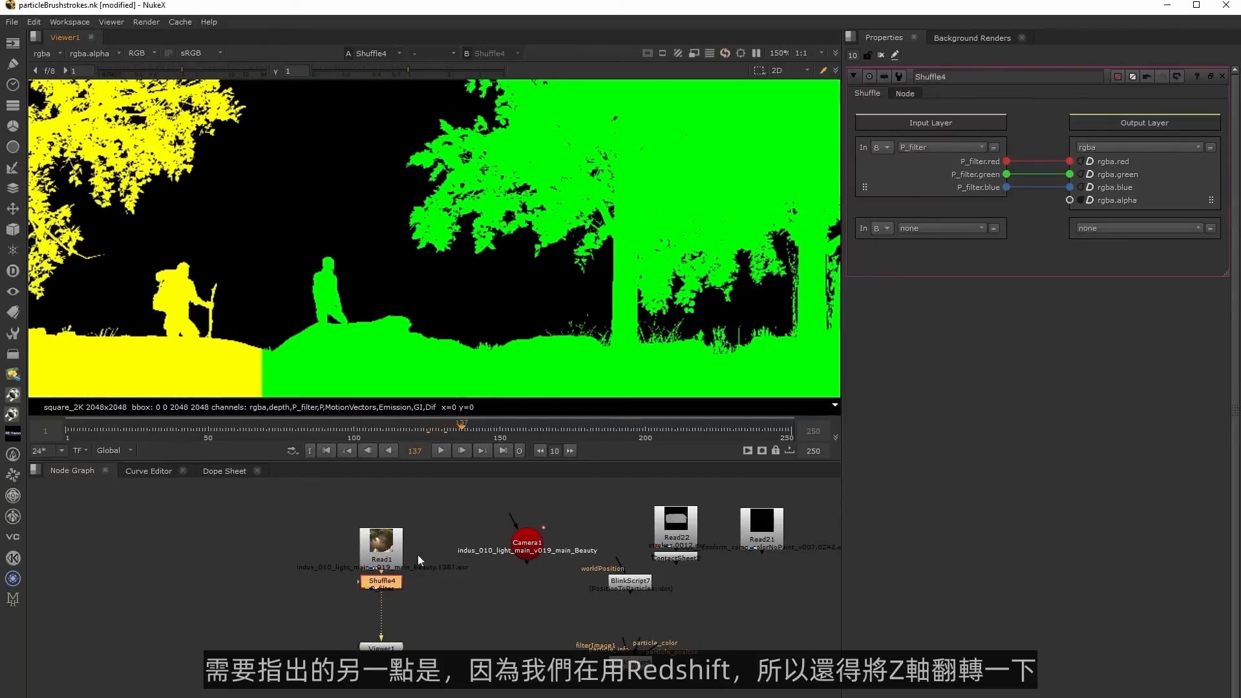
{"action": "left_click_drag", "start_coordinate": [388, 586], "coordinate": [333, 599]}
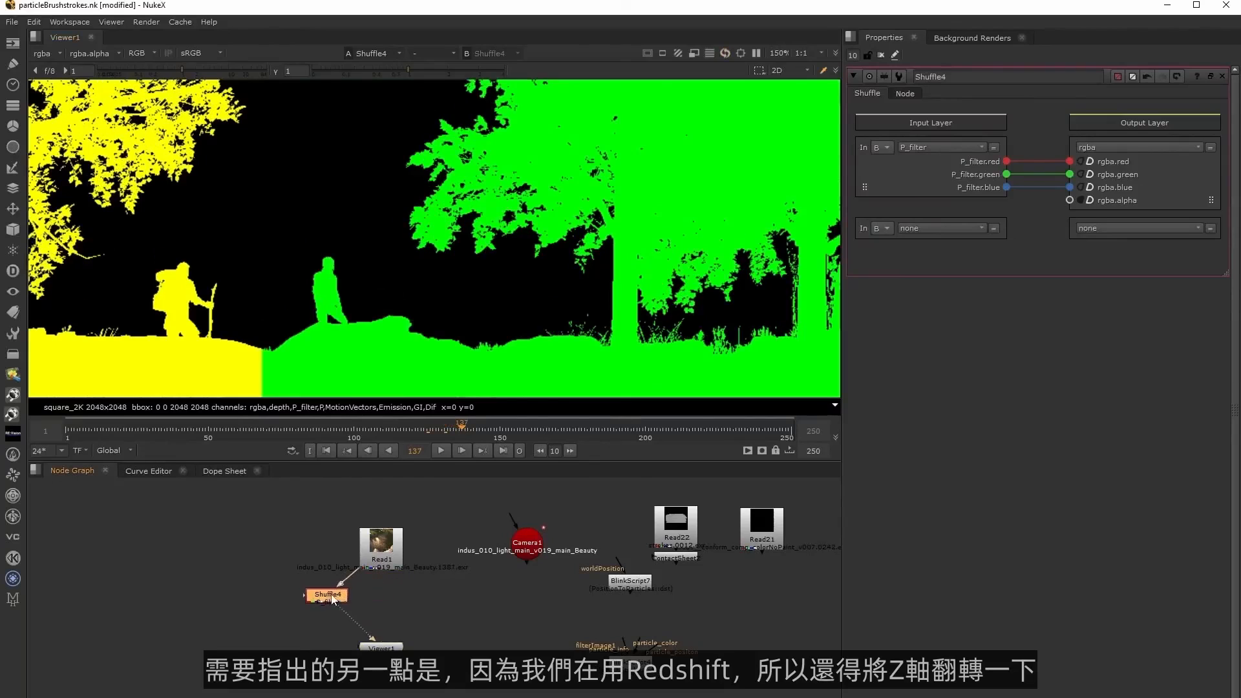
{"action": "left_click", "coordinate": [380, 603]}
{"action": "key", "text": "g"}
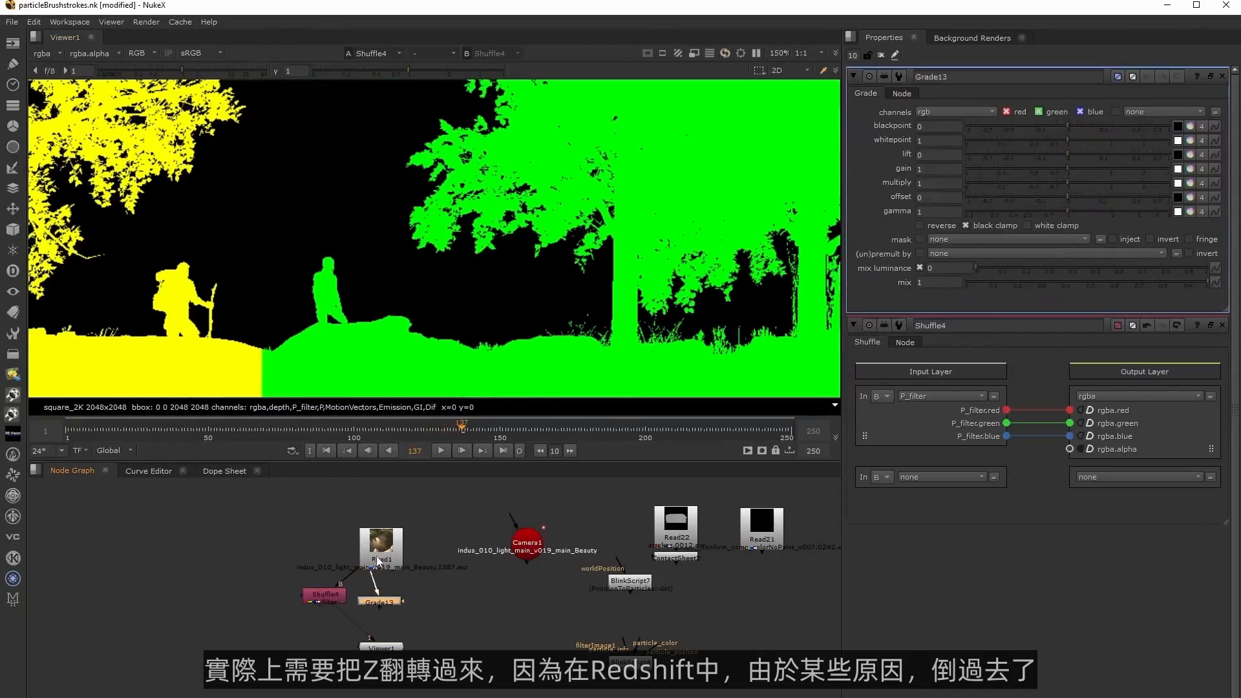
Set the Grade's channels to P_filter, its blue multiply to -1, and turn off black clamp.
{"action": "left_click", "coordinate": [961, 114]}
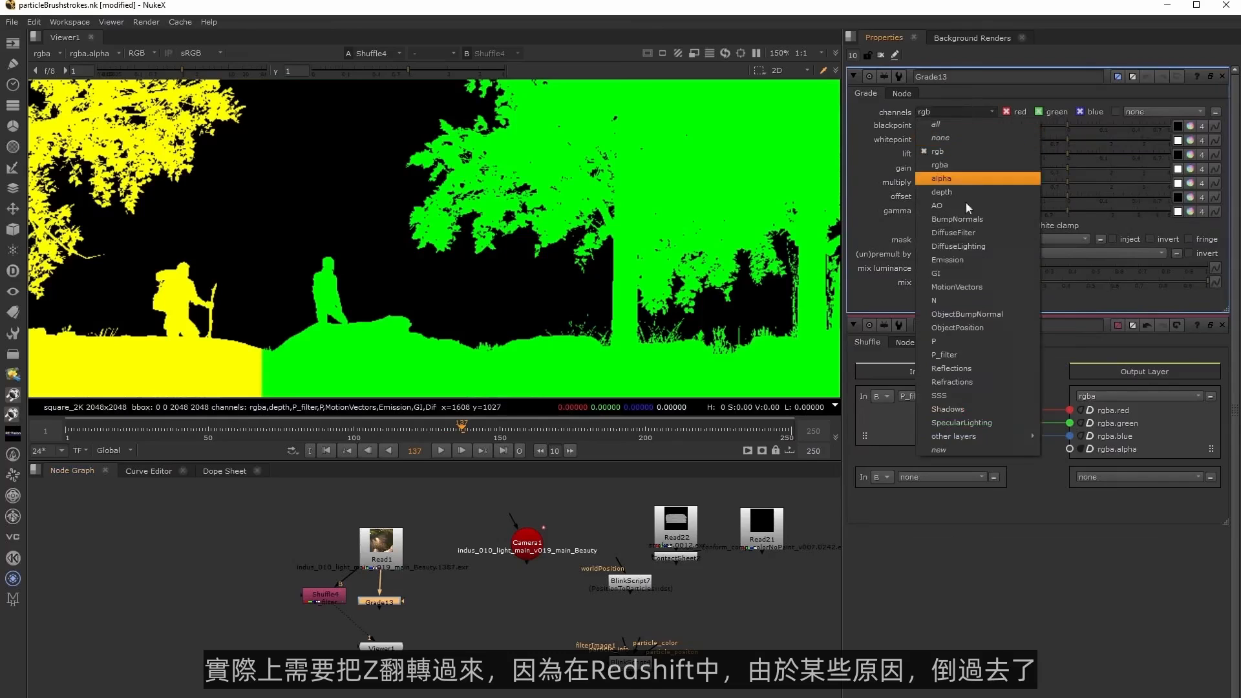
{"action": "left_click", "coordinate": [961, 351]}
{"action": "left_click", "coordinate": [1202, 183]}
{"action": "left_click", "coordinate": [1027, 183]}
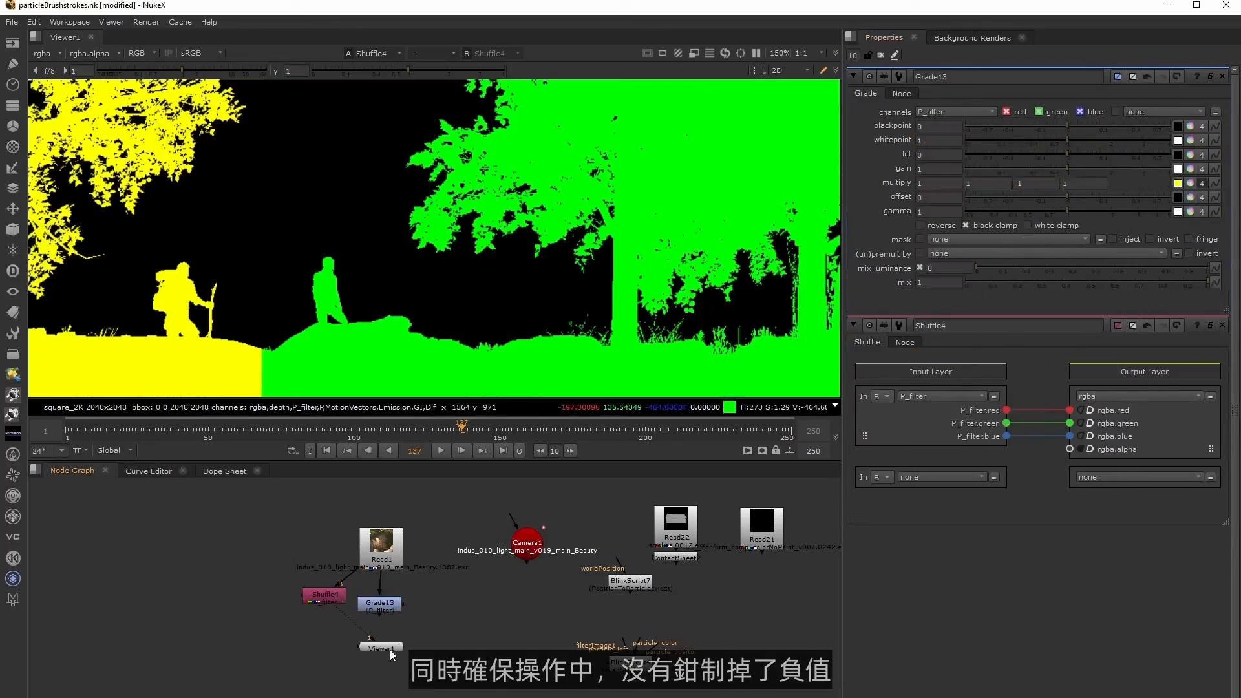
{"action": "left_click", "coordinate": [989, 226]}
Add a PositionToPoints node after the Grade with P_filter as surface point, and check the points against Camera1 in 3D.
{"action": "key", "text": "Tab"}
{"action": "type", "text": "position"}
{"action": "key", "text": "Down"}
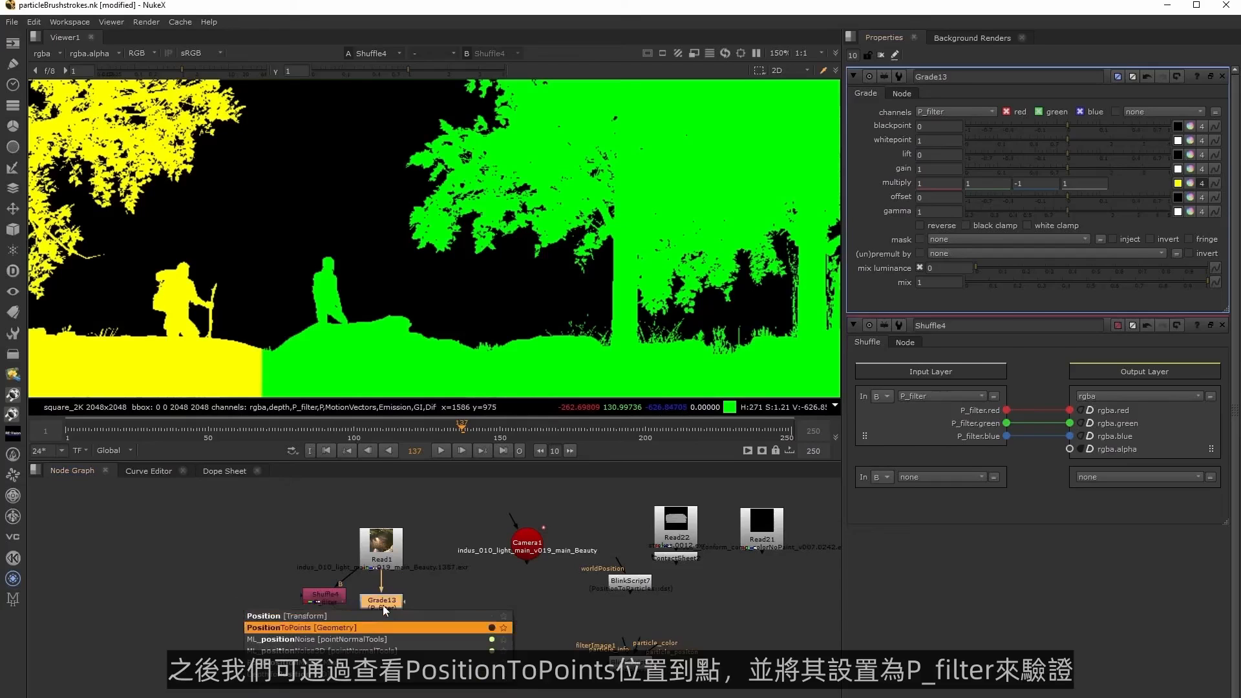
{"action": "key", "text": "Return"}
{"action": "left_click", "coordinate": [929, 158]}
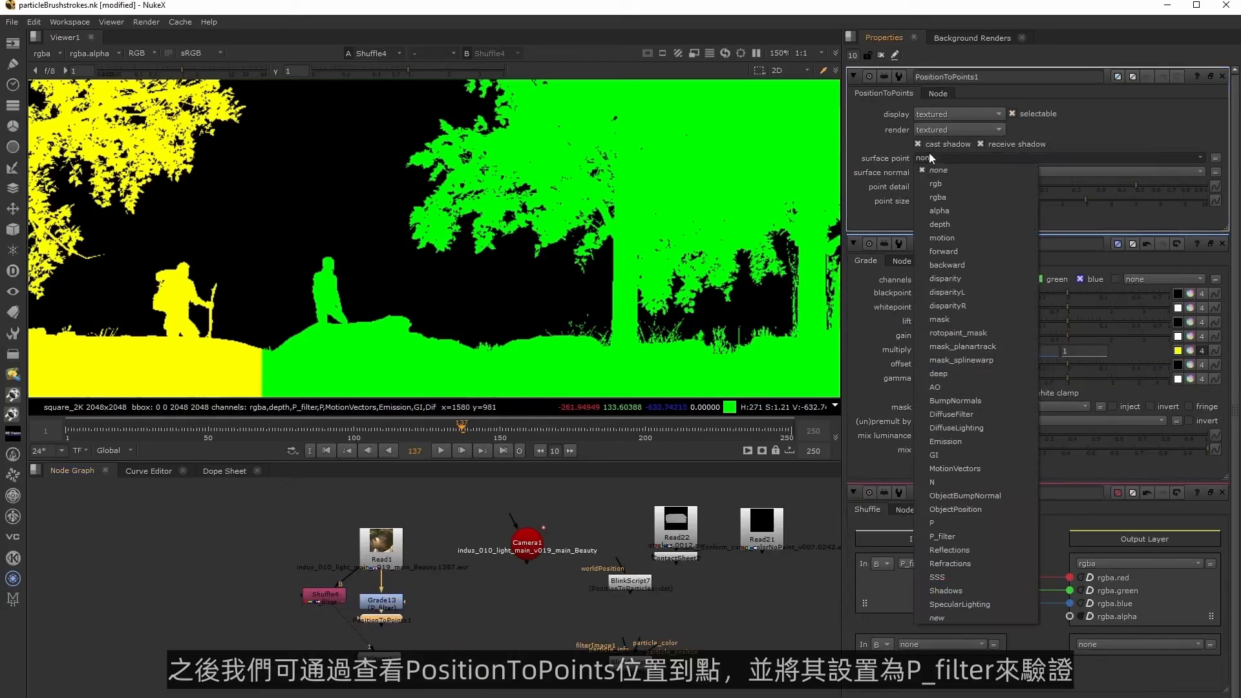
{"action": "left_click", "coordinate": [954, 537]}
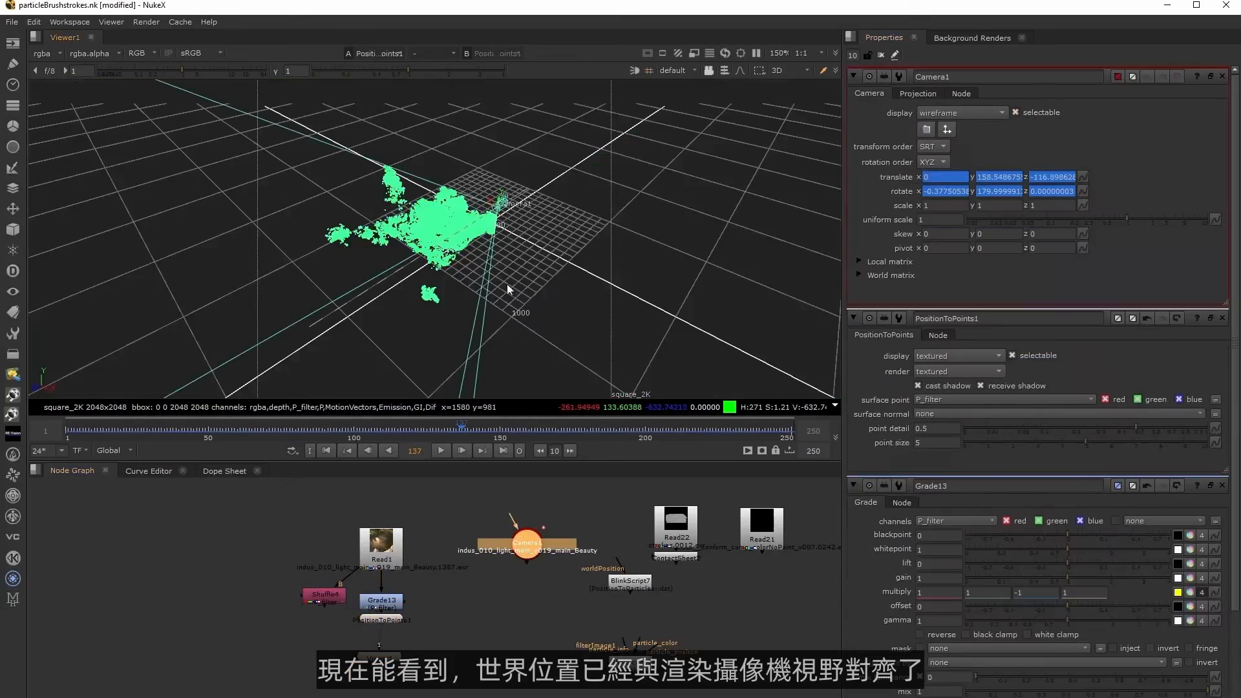
{"action": "left_click_drag", "start_coordinate": [506, 288], "coordinate": [525, 349], "text": "ctrl"}
{"action": "left_click", "coordinate": [525, 349]}
{"action": "left_click_drag", "start_coordinate": [538, 297], "coordinate": [423, 326], "text": "ctrl"}
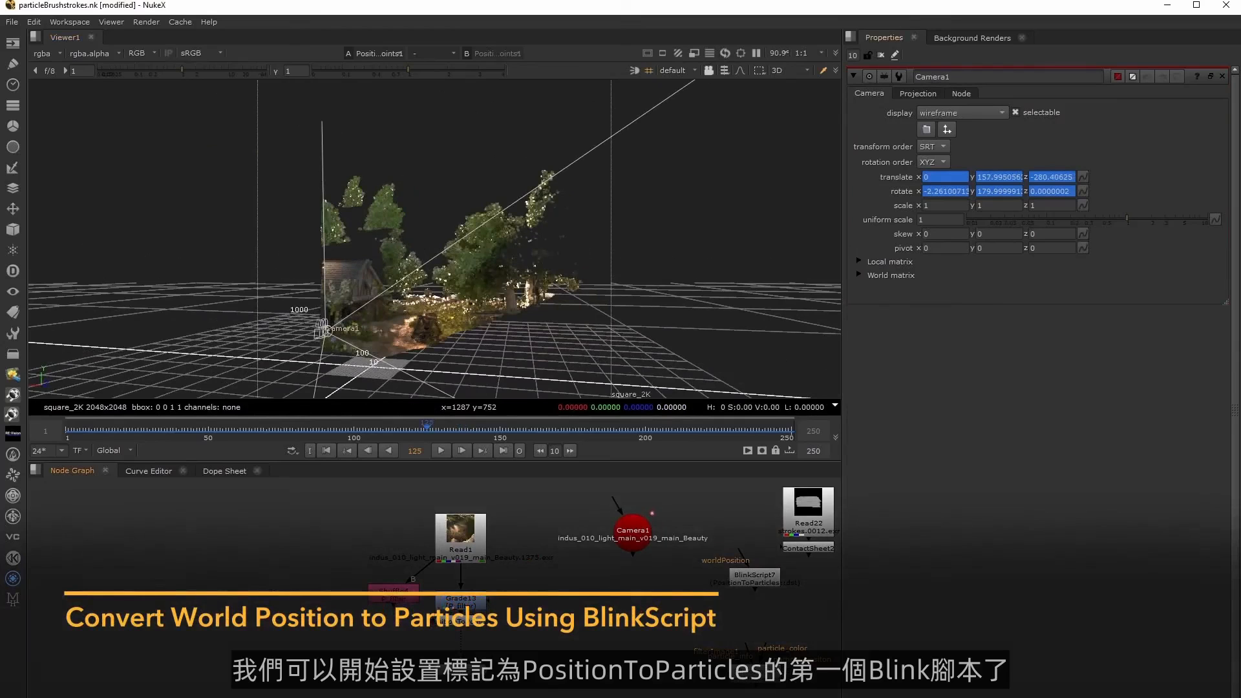
Move the PositionToParticles BlinkScript beside the Grade, then feed the Shuffle from the Grade and view it.
{"action": "left_click_drag", "start_coordinate": [754, 590], "coordinate": [577, 620]}
{"action": "left_click", "coordinate": [563, 679]}
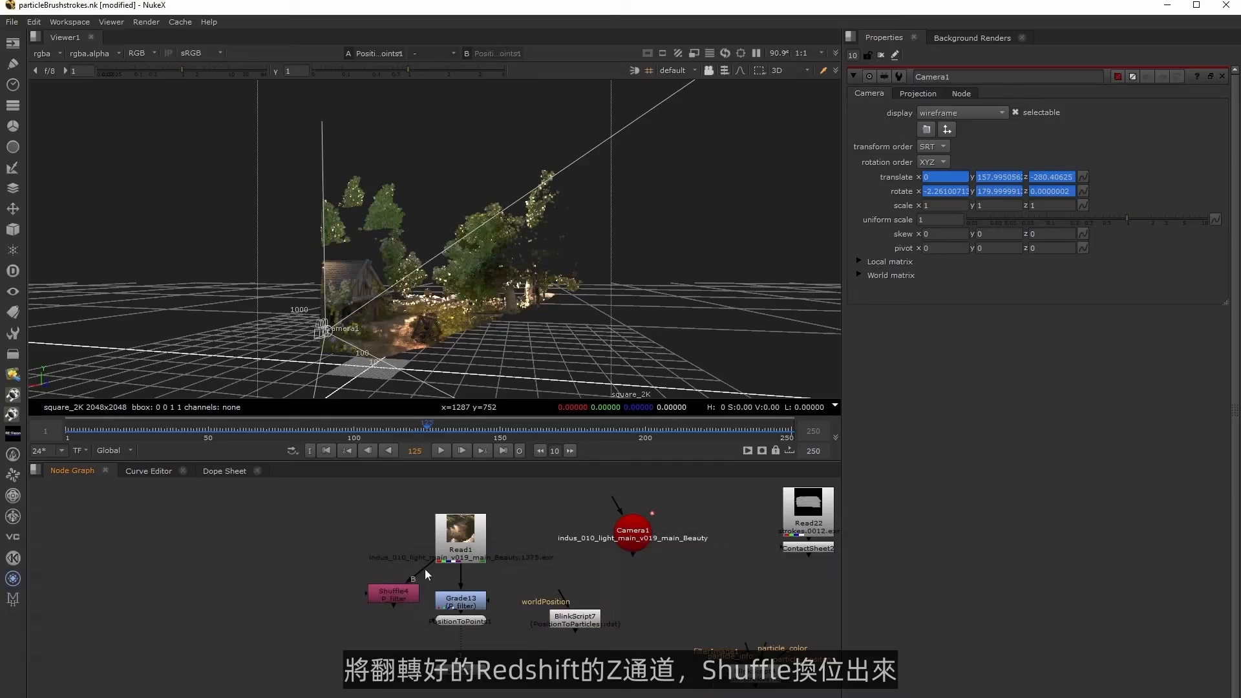
{"action": "left_click_drag", "start_coordinate": [394, 600], "coordinate": [390, 609]}
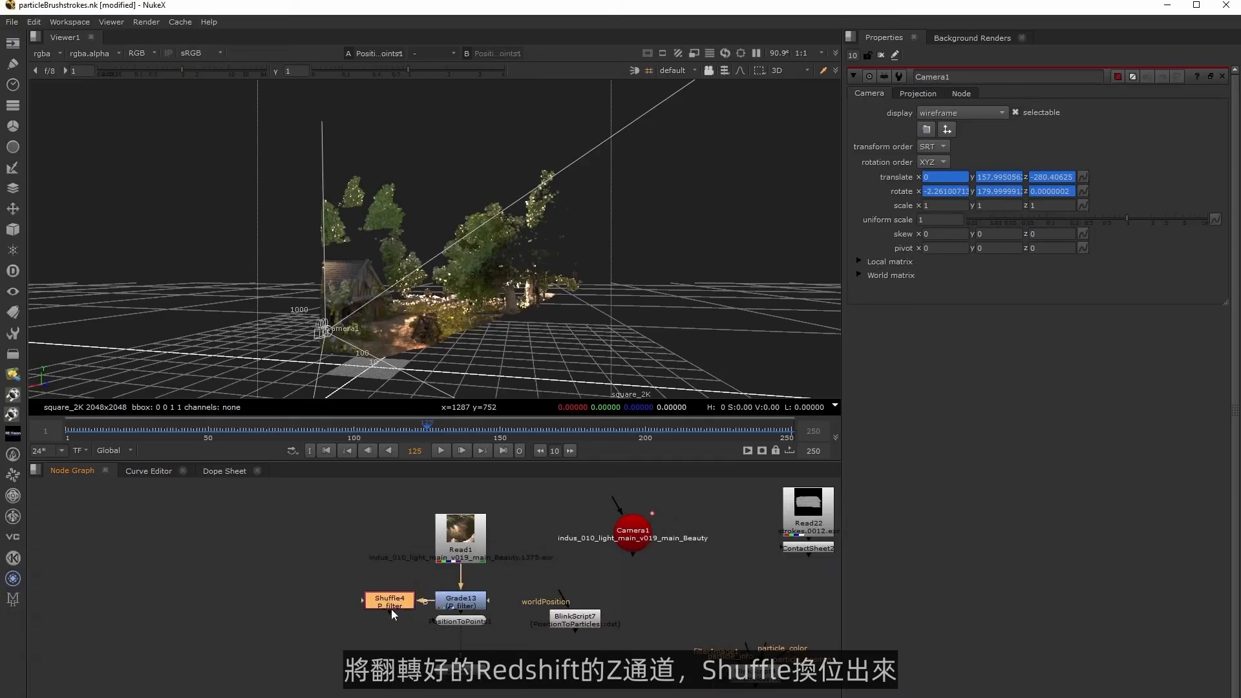
{"action": "key", "text": "1"}
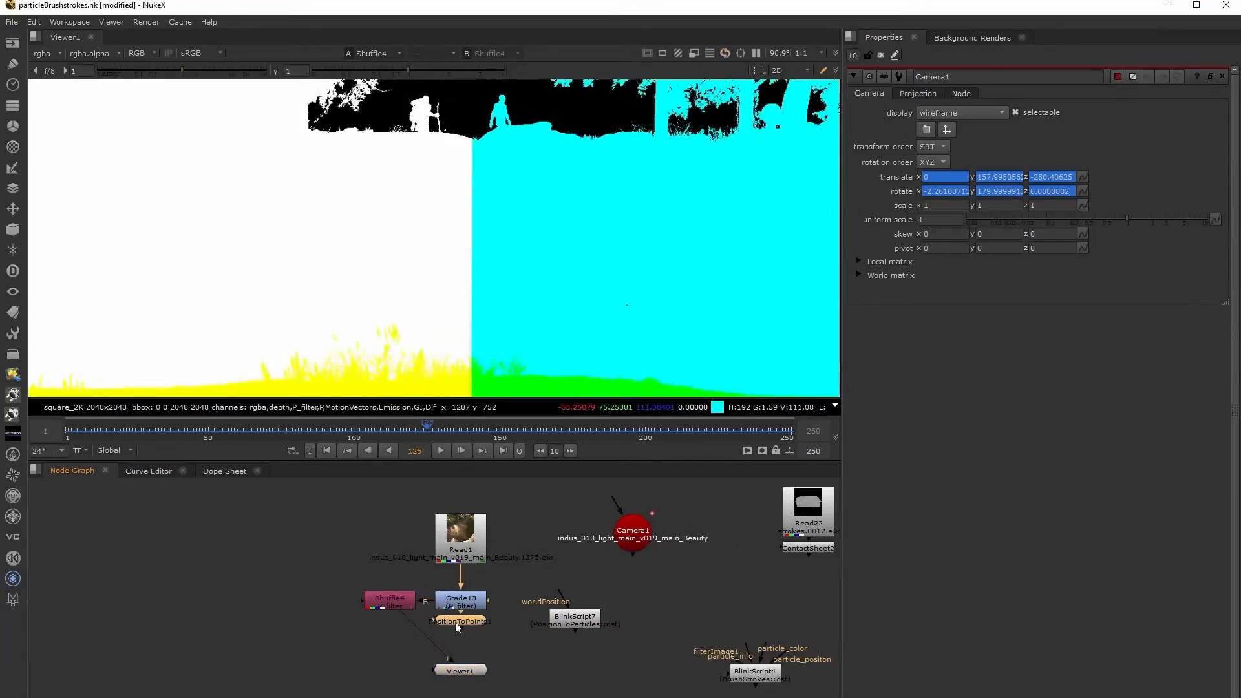
Delete the PositionToPoints node and place the Shuffle directly below the Grade.
{"action": "key", "text": "Delete"}
{"action": "left_click", "coordinate": [391, 607]}
{"action": "left_click_drag", "start_coordinate": [391, 609], "coordinate": [463, 640]}
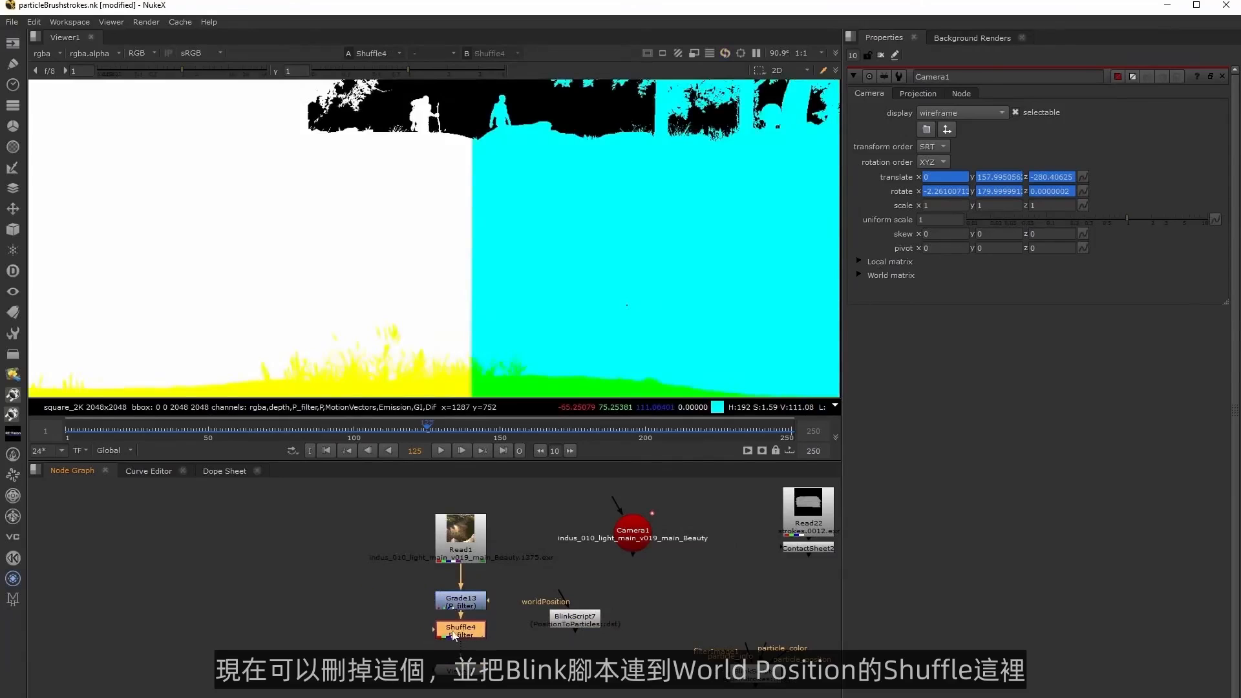
{"action": "scroll", "coordinate": [498, 304], "scroll_direction": "down", "scroll_amount": 4}
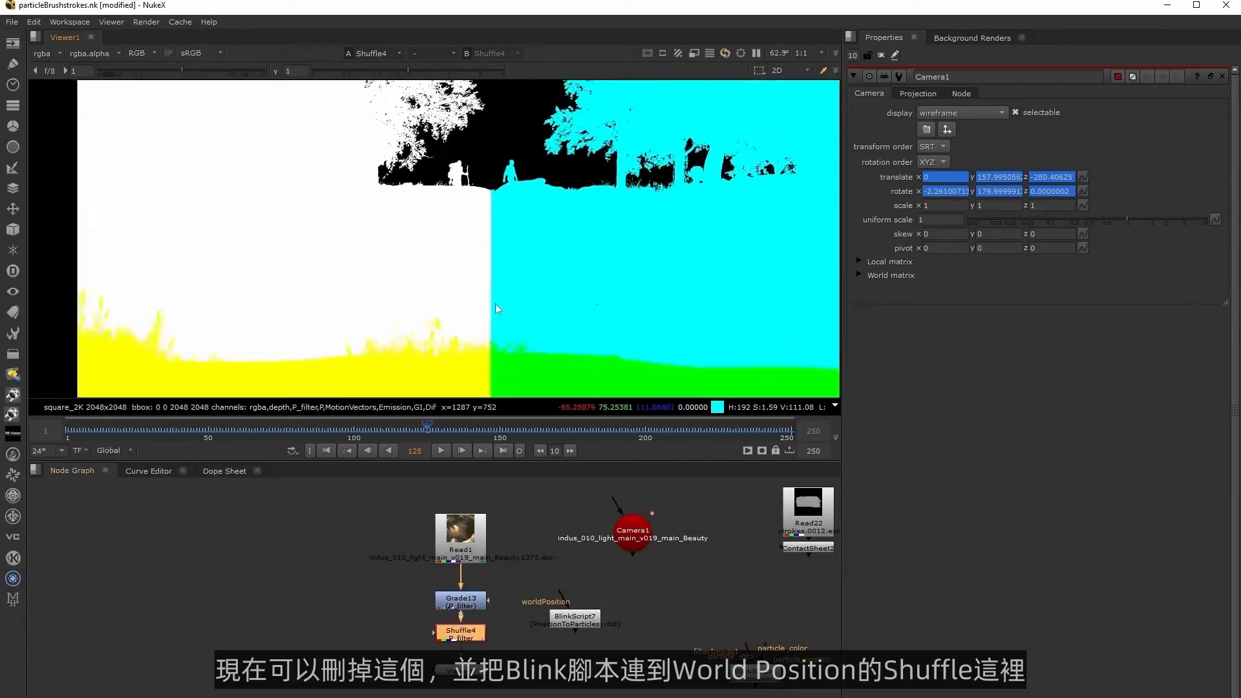
Feed the PositionToParticles BlinkScript's worldPosition input from the Shuffle, and move Camera1 closer to the Read node.
{"action": "left_click", "coordinate": [576, 622]}
{"action": "left_click_drag", "start_coordinate": [577, 624], "coordinate": [476, 634]}
{"action": "left_click_drag", "start_coordinate": [569, 668], "coordinate": [553, 690]}
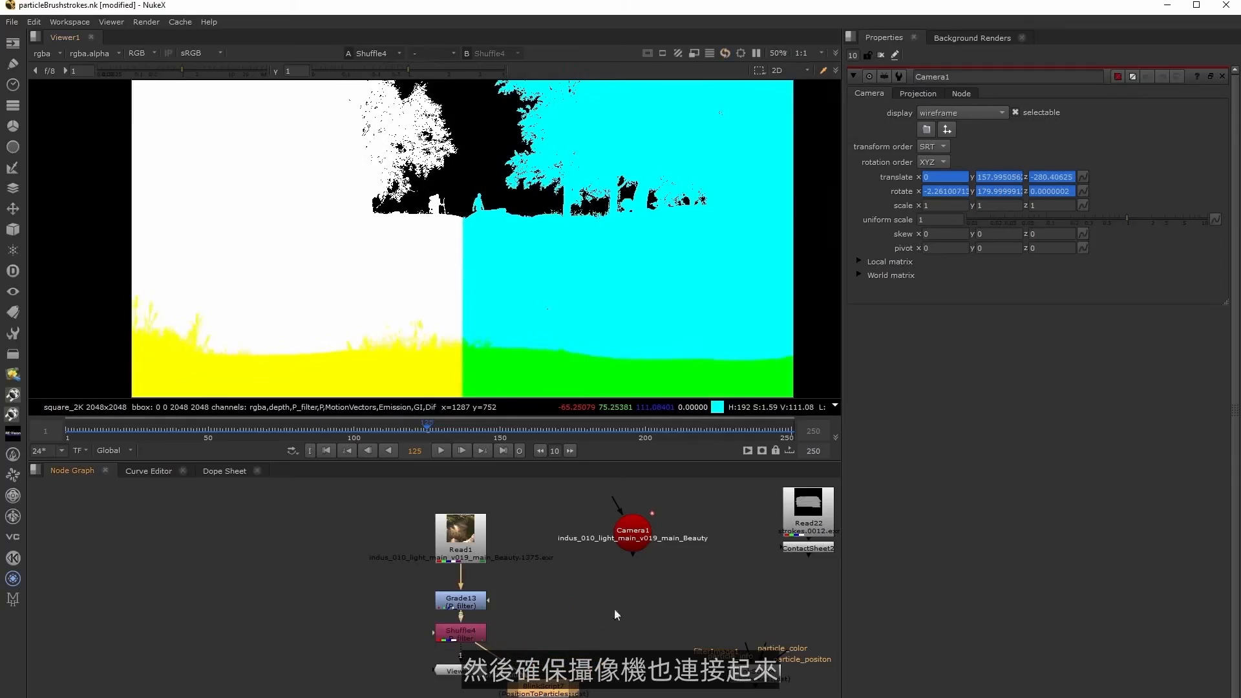
{"action": "left_click_drag", "start_coordinate": [644, 538], "coordinate": [566, 548]}
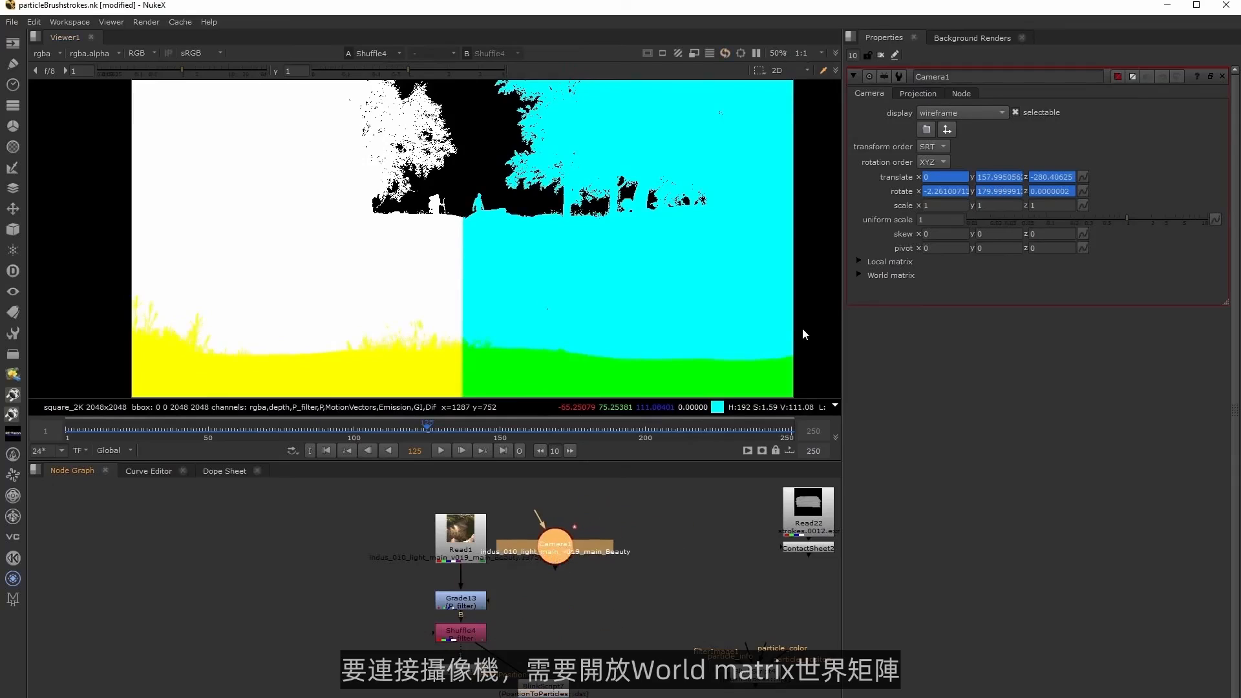
Link the BlinkScript's Camera Matrix to Camera1's world matrix.
{"action": "left_click", "coordinate": [857, 275]}
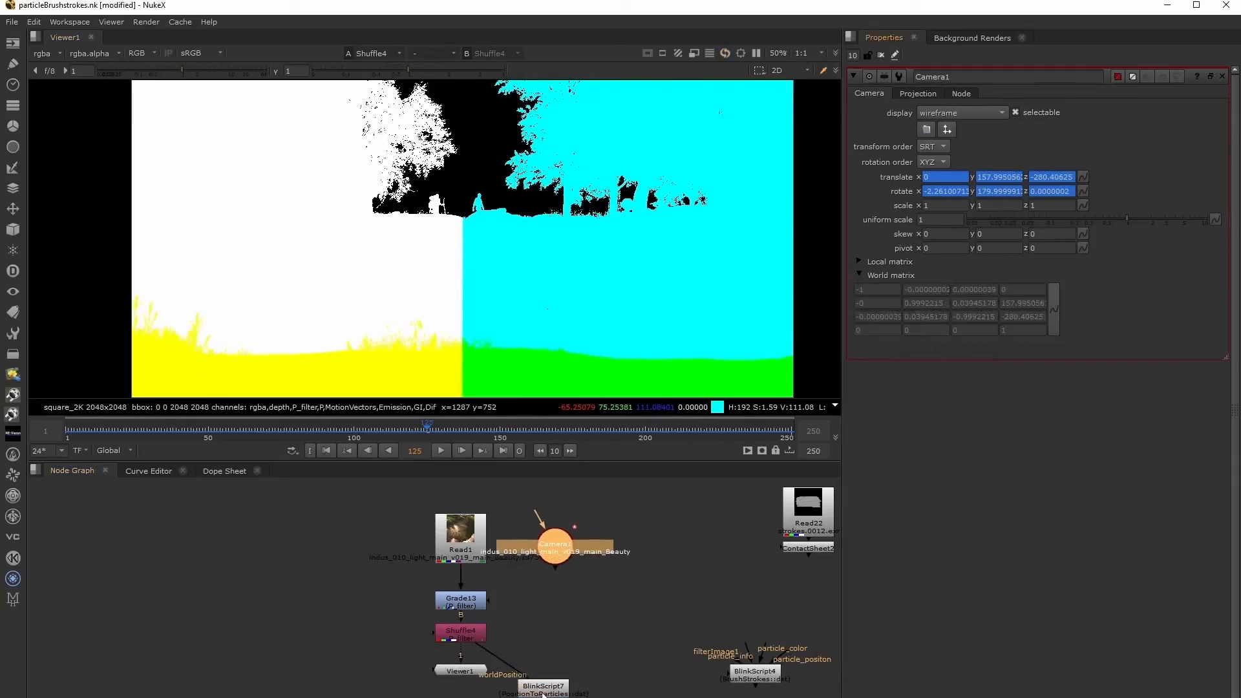
{"action": "left_click", "coordinate": [573, 595]}
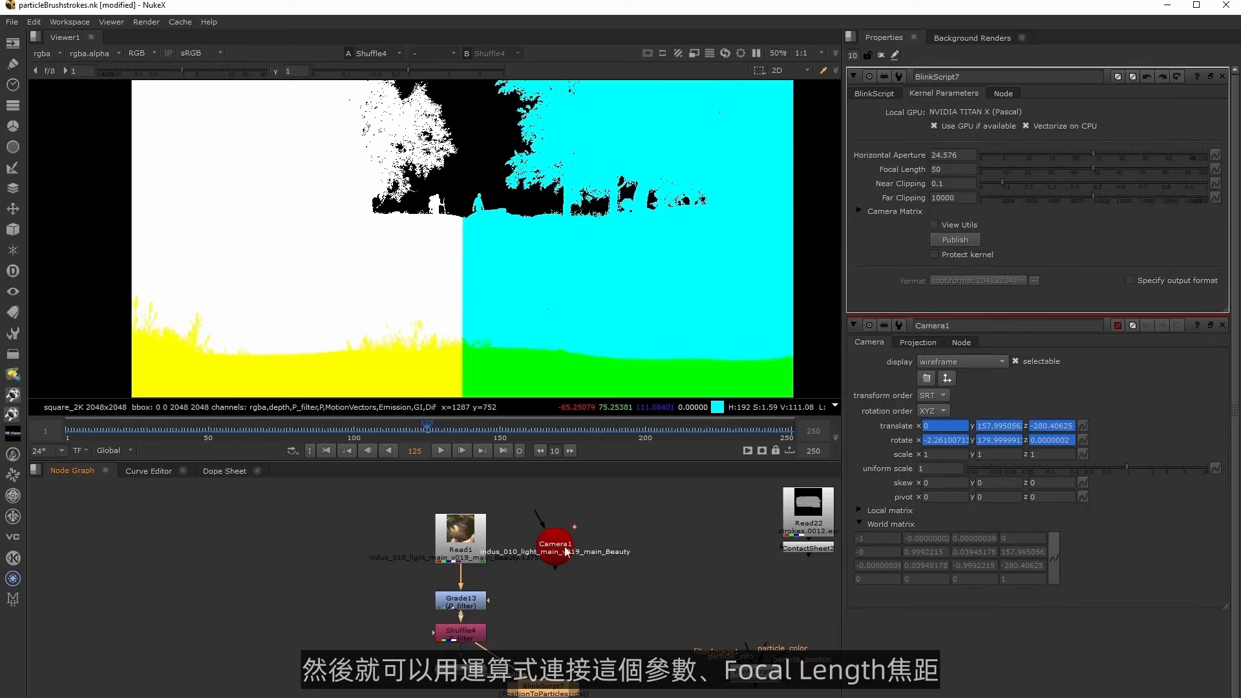
{"action": "double_click", "coordinate": [566, 550]}
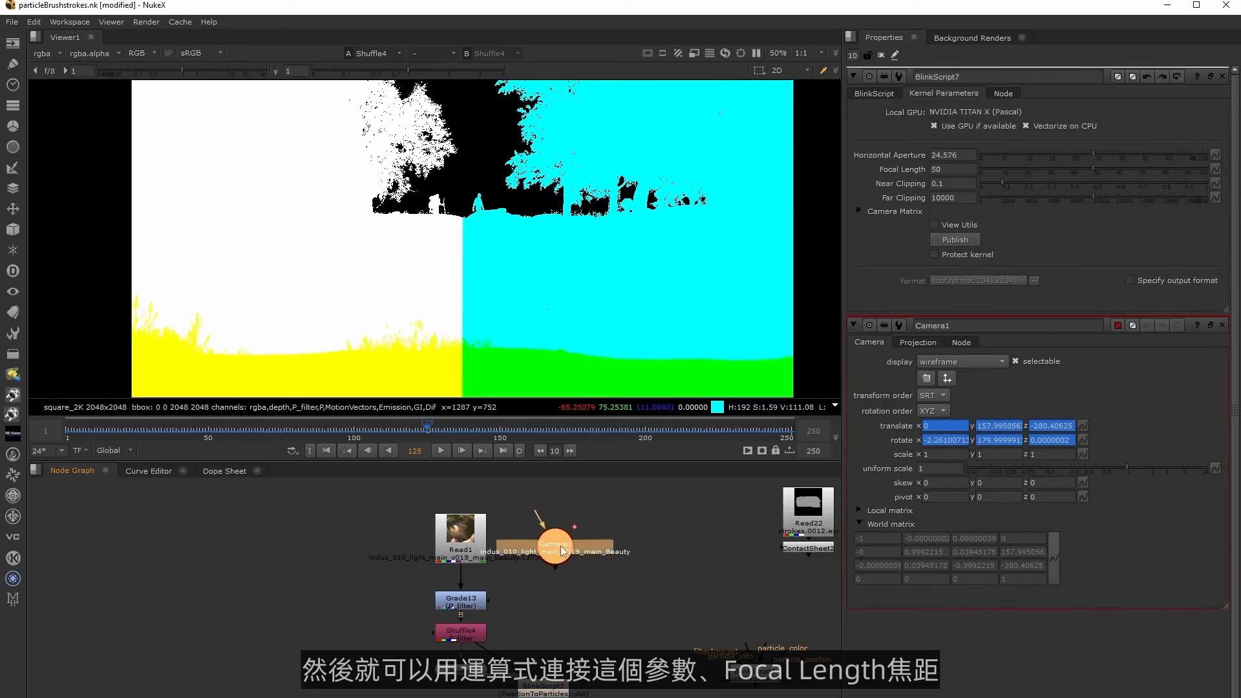
{"action": "left_click", "coordinate": [858, 507]}
{"action": "left_click_drag", "start_coordinate": [1053, 309], "coordinate": [1052, 538], "text": "ctrl"}
Link the BlinkScript's Focal Length and Horizontal Aperture to Camera1's focal length and horiz aperture.
{"action": "left_click", "coordinate": [917, 93]}
{"action": "left_click_drag", "start_coordinate": [1214, 127], "coordinate": [1214, 465], "text": "ctrl"}
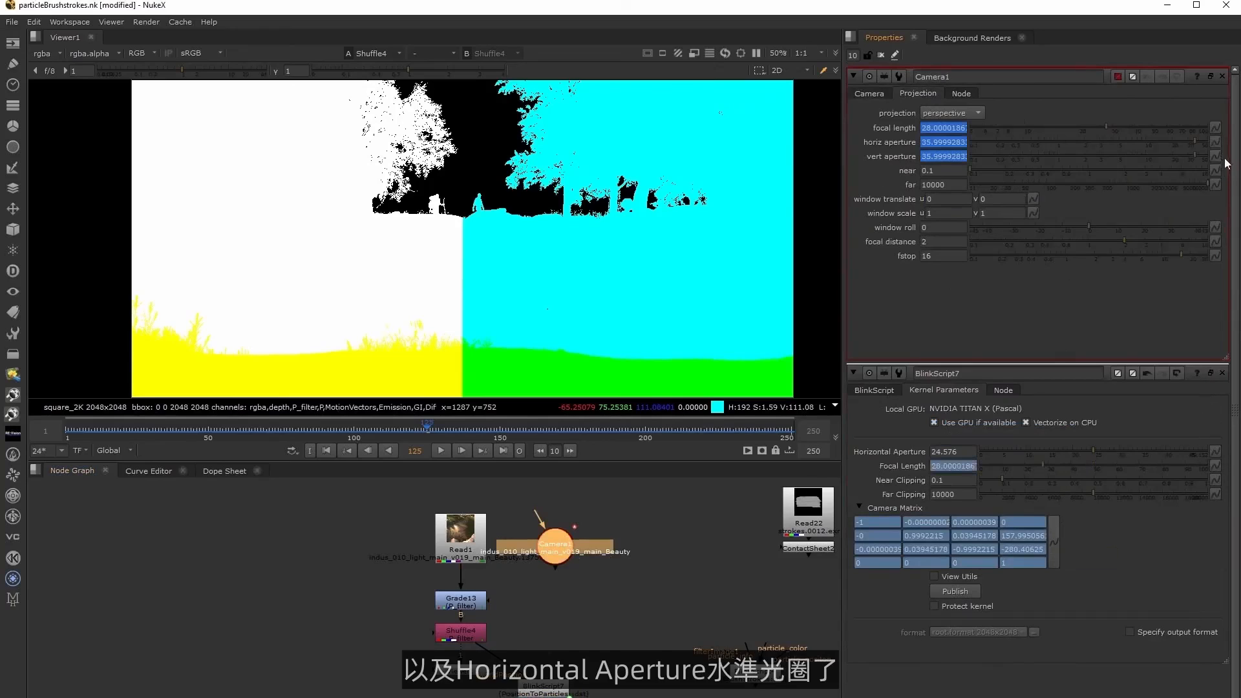
{"action": "left_click_drag", "start_coordinate": [1215, 142], "coordinate": [1214, 451], "text": "ctrl"}
Set the Shuffle's rgba.alpha output to solid white, and view the PositionToParticles BlinkScript.
{"action": "left_click", "coordinate": [481, 638]}
{"action": "double_click", "coordinate": [481, 639]}
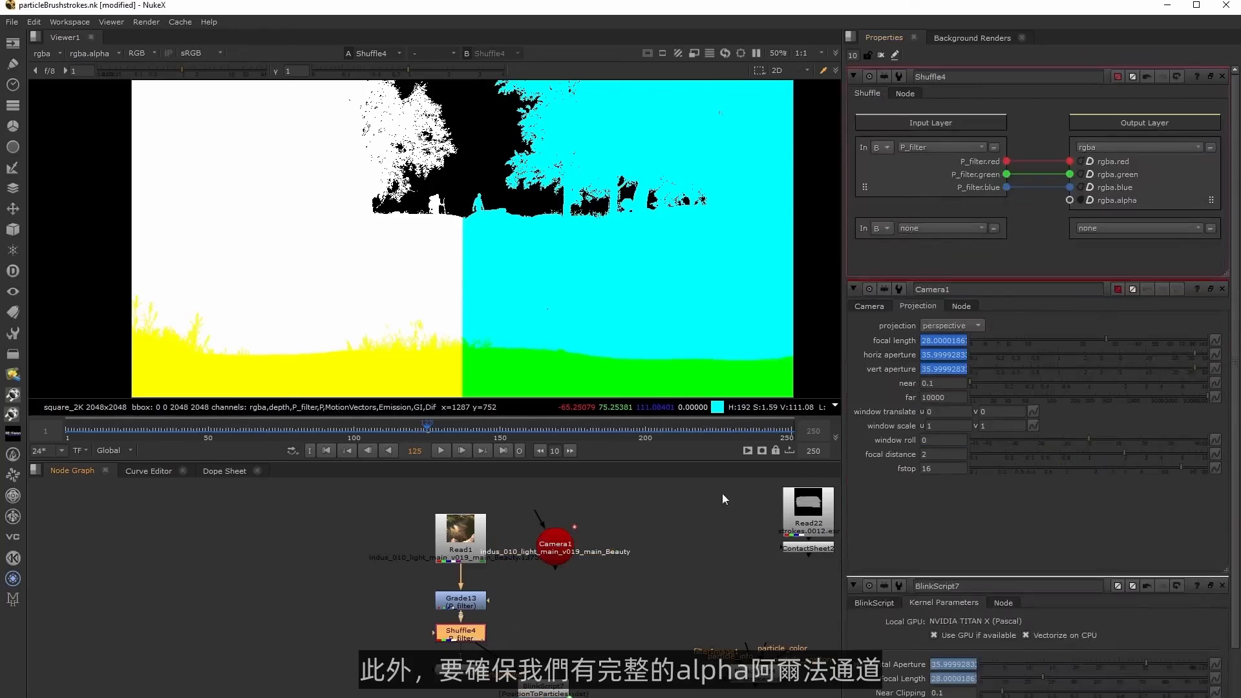
{"action": "left_click", "coordinate": [1090, 201]}
{"action": "left_click", "coordinate": [641, 595]}
{"action": "left_click", "coordinate": [543, 689]}
{"action": "key", "text": "1"}
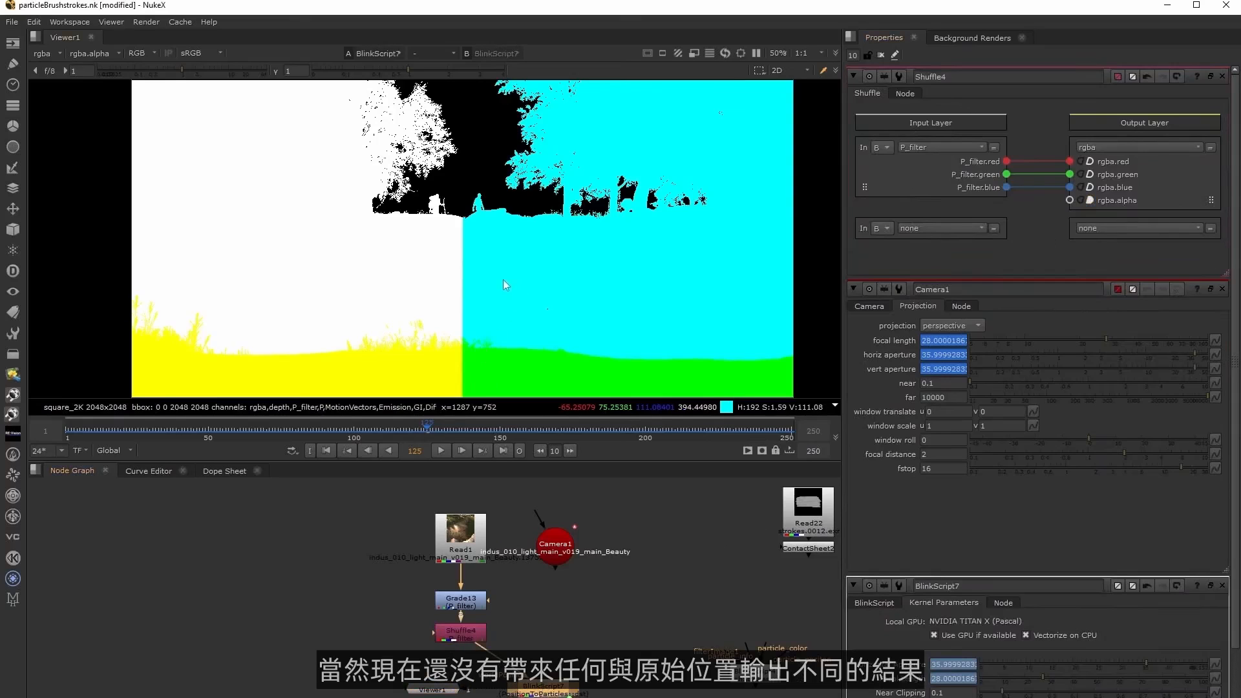
Go to frame 145 and place the PositionToParticles BlinkScript directly below the Shuffle in the node graph.
{"action": "scroll", "coordinate": [507, 281], "scroll_direction": "down", "scroll_amount": 1}
{"action": "left_click", "coordinate": [484, 429]}
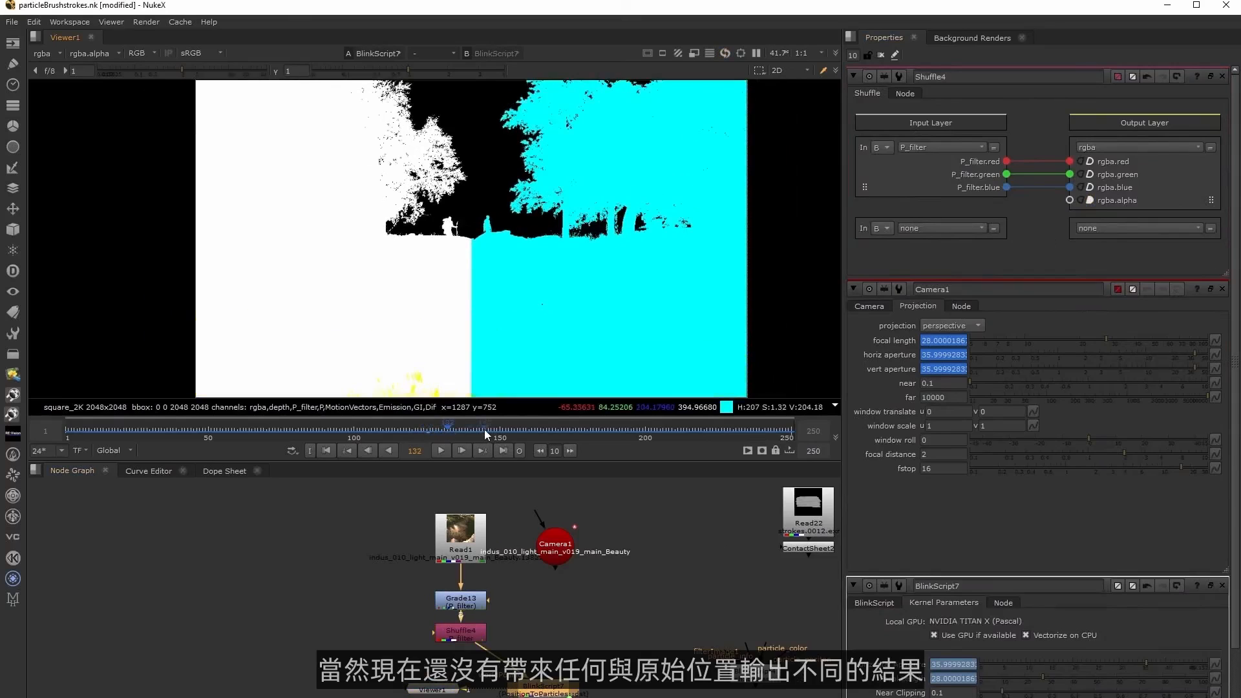
{"action": "middle_click_drag", "start_coordinate": [583, 642], "coordinate": [605, 607]}
{"action": "left_click_drag", "start_coordinate": [462, 656], "coordinate": [408, 662]}
{"action": "left_click_drag", "start_coordinate": [545, 653], "coordinate": [466, 697]}
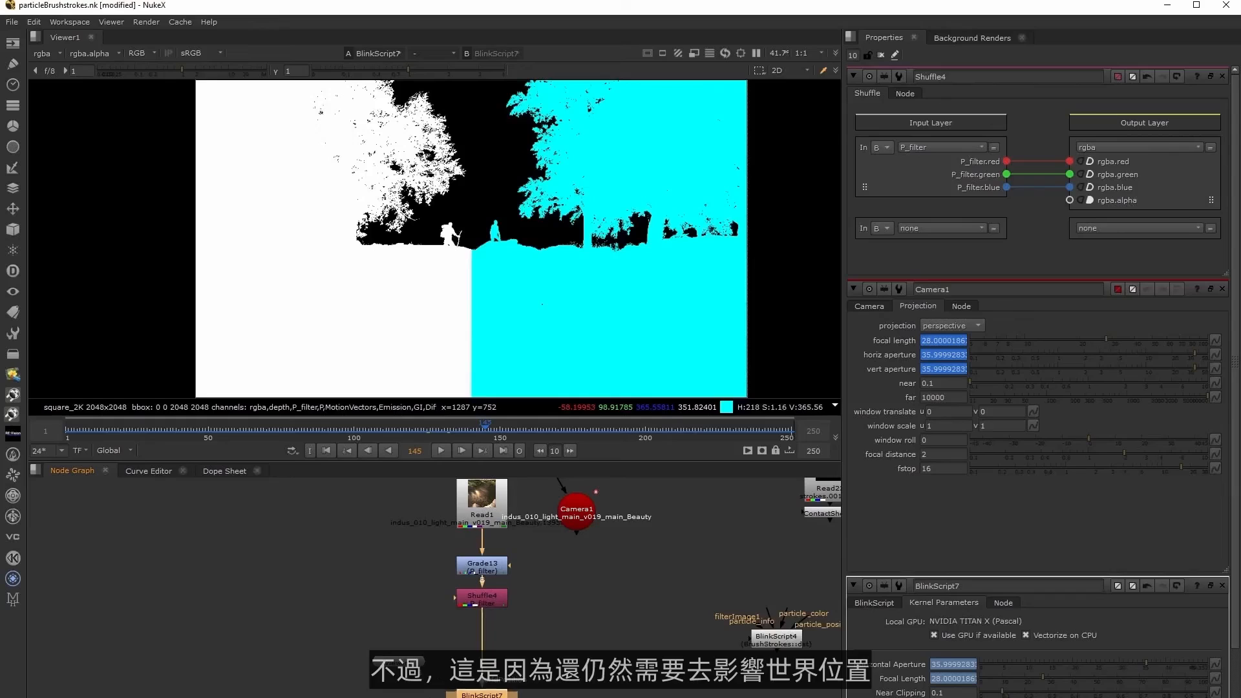
{"action": "left_click", "coordinate": [446, 697]}
{"action": "middle_click_drag", "start_coordinate": [562, 623], "coordinate": [520, 630]}
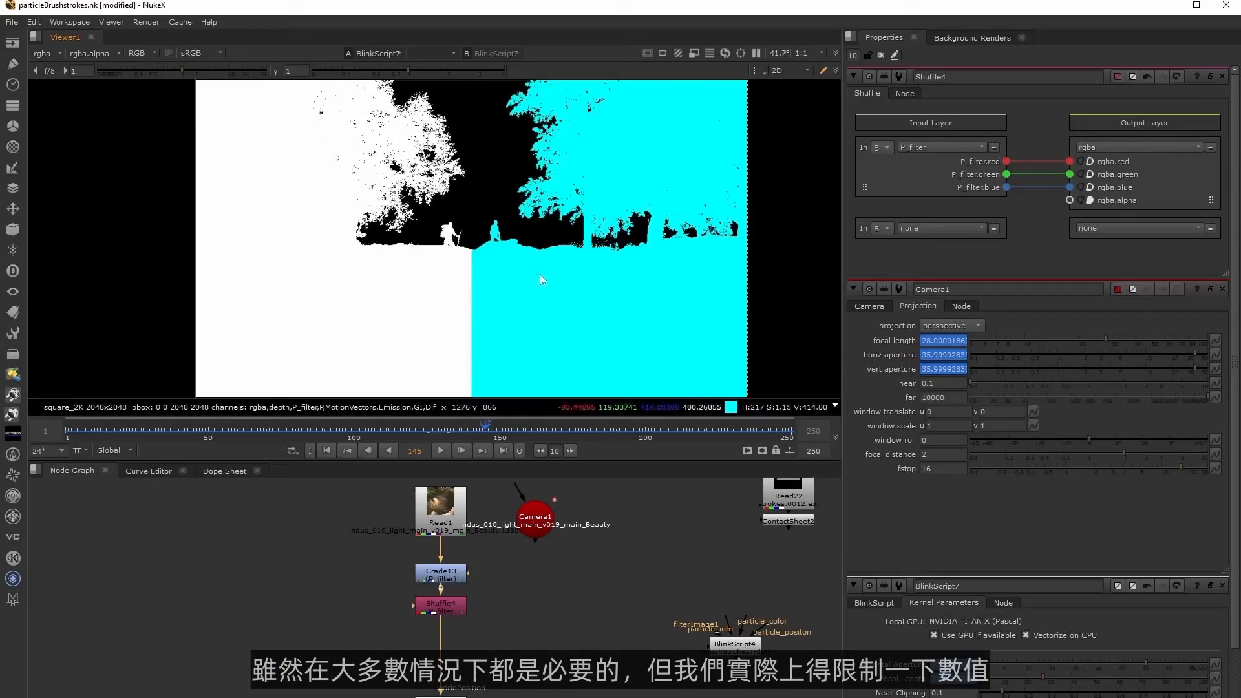
Advance frame by frame to frame 153 and compare the sampled position values in the viewer.
{"action": "key", "text": "Right"}
{"action": "key", "text": "Right"}
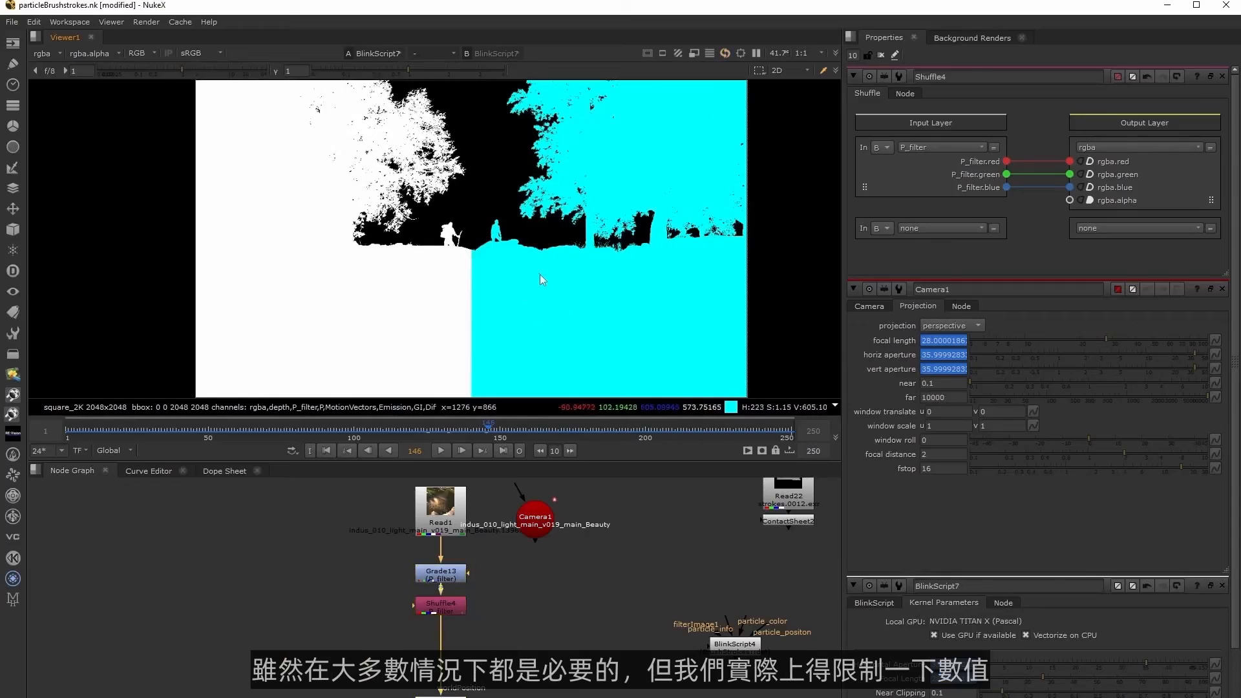
{"action": "key", "text": "Right"}
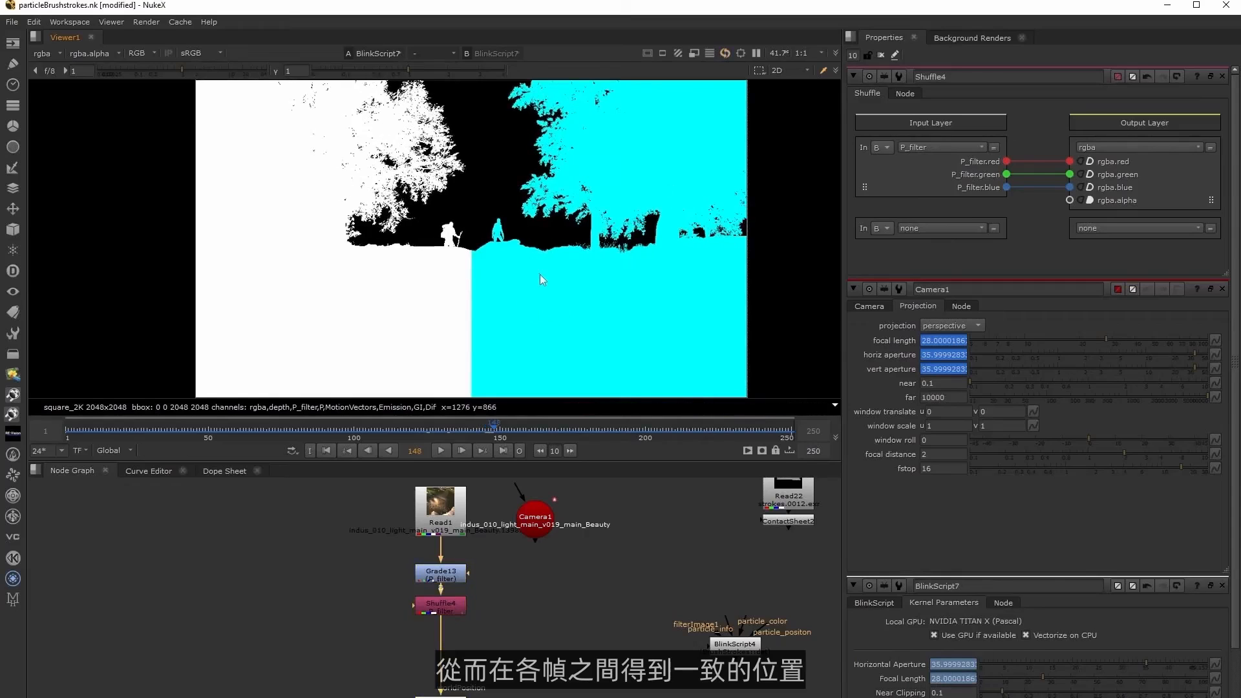
{"action": "key", "text": "Right"}
{"action": "key", "text": "Right"}
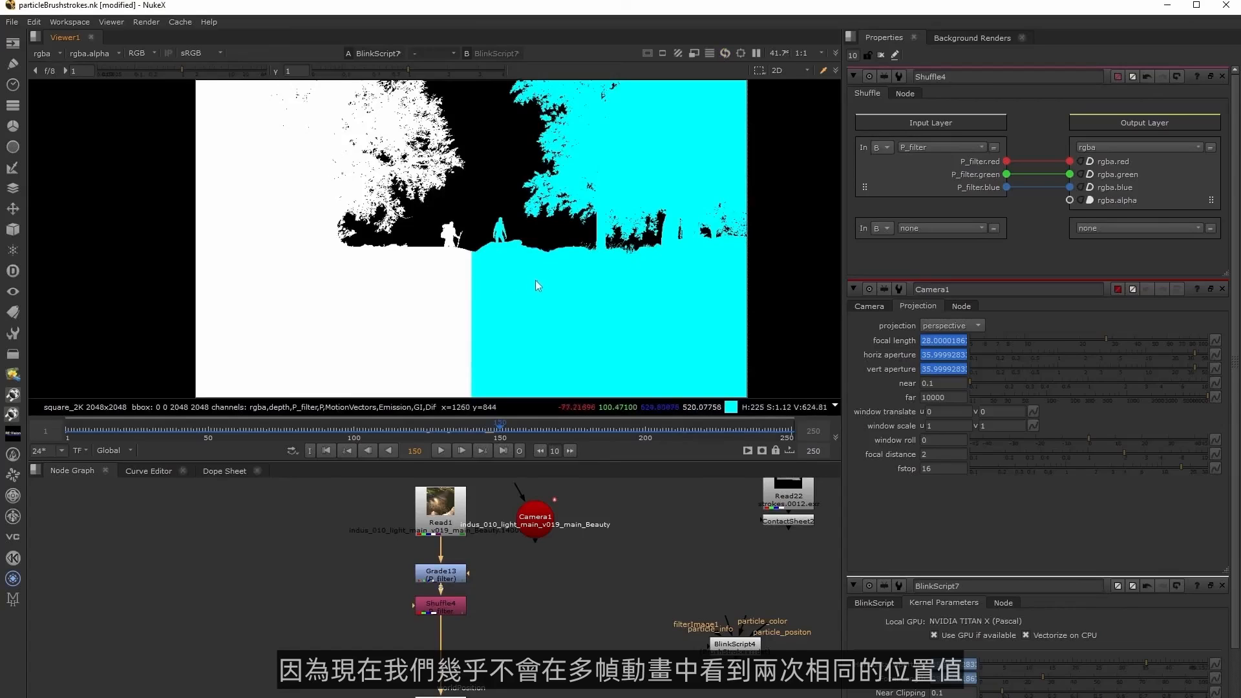
{"action": "key", "text": "Right"}
{"action": "key", "text": "Right"}
{"action": "key", "text": "Right"}
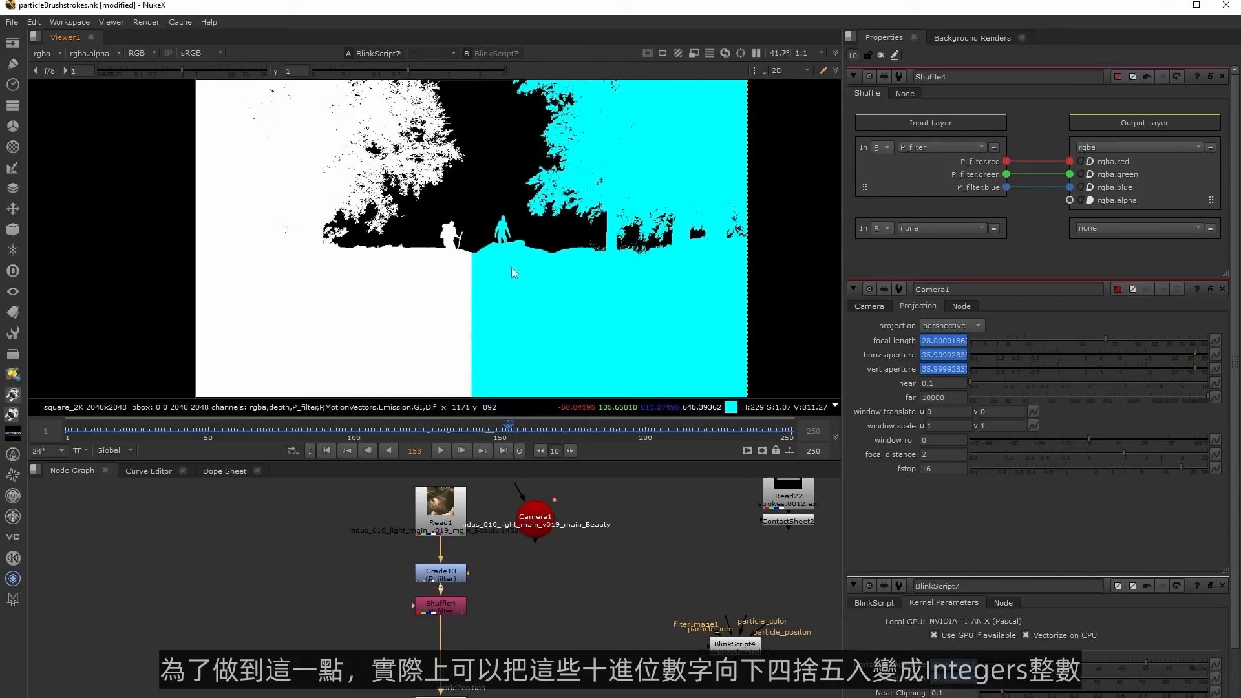
Add an Expression node below the Shuffle and feed it from the Shuffle.
{"action": "left_click", "coordinate": [525, 636]}
{"action": "key", "text": "Tab"}
{"action": "type", "text": "ex"}
{"action": "left_click", "coordinate": [429, 647]}
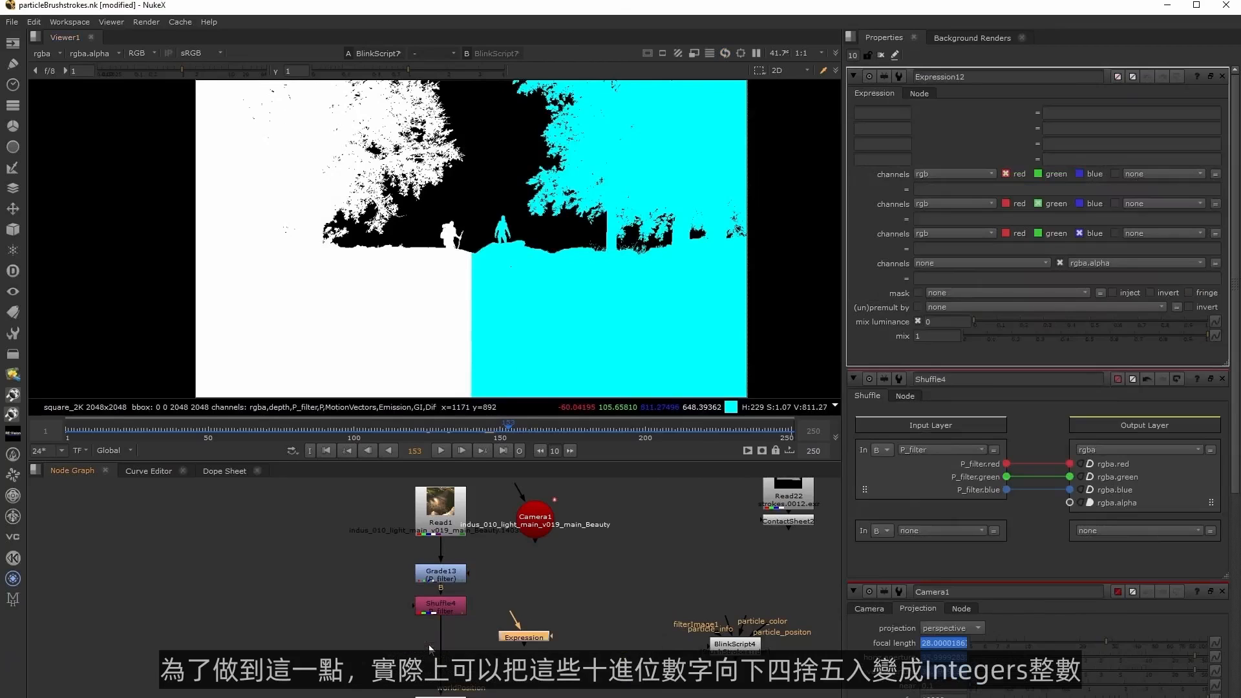
{"action": "left_click_drag", "start_coordinate": [479, 656], "coordinate": [452, 657]}
{"action": "left_click_drag", "start_coordinate": [452, 657], "coordinate": [480, 656]}
Set the Expression's red, green and blue channels to rint(r), rint(g) and rint(b).
{"action": "left_click", "coordinate": [938, 189]}
{"action": "type", "text": "rint(r"}
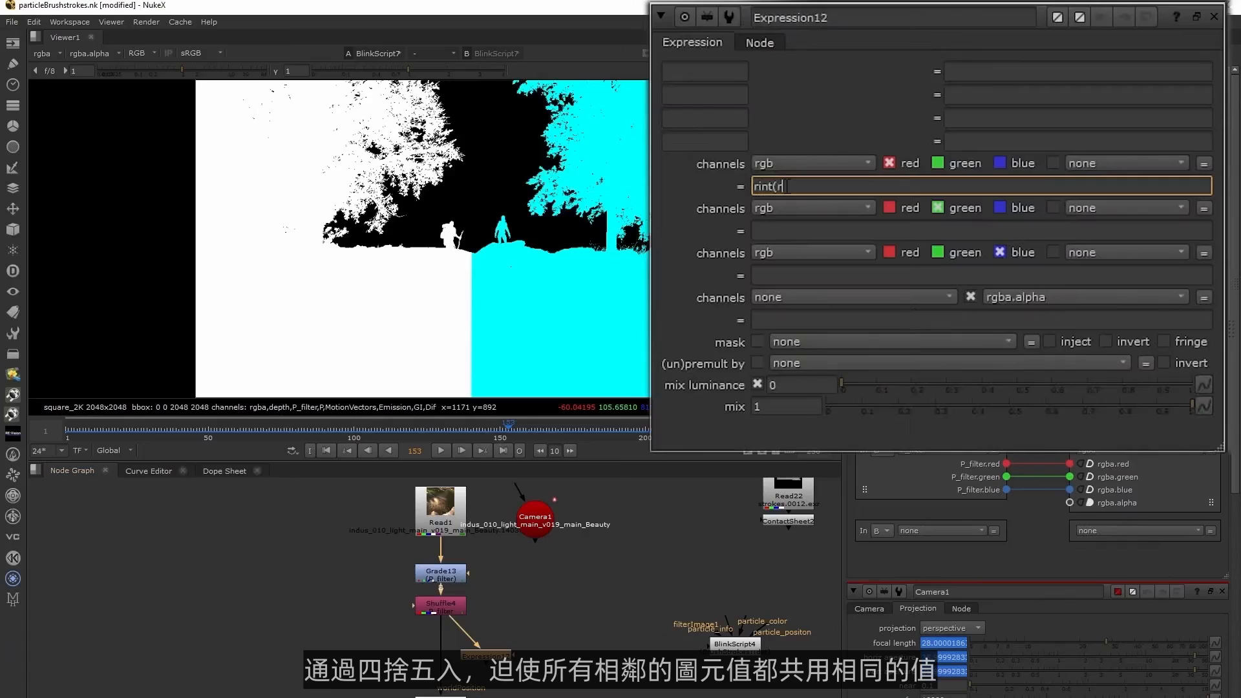
{"action": "left_click", "coordinate": [786, 229]}
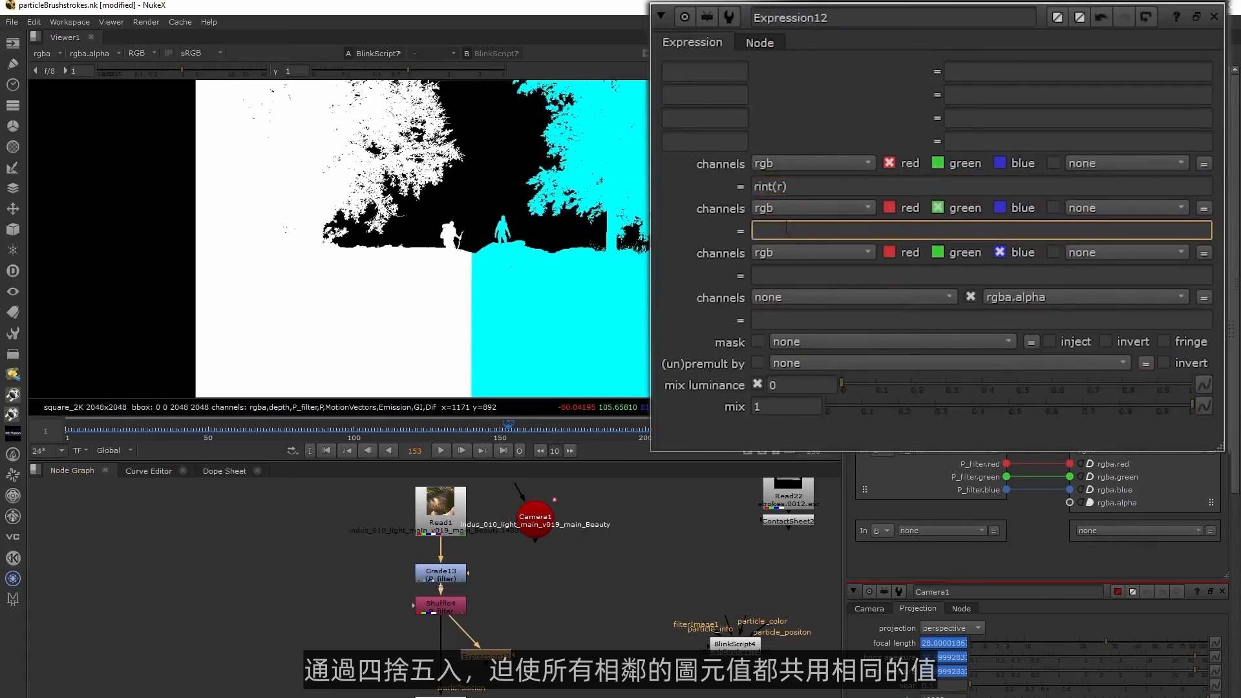
{"action": "left_click", "coordinate": [780, 277]}
{"action": "type", "text": "rint(b"}
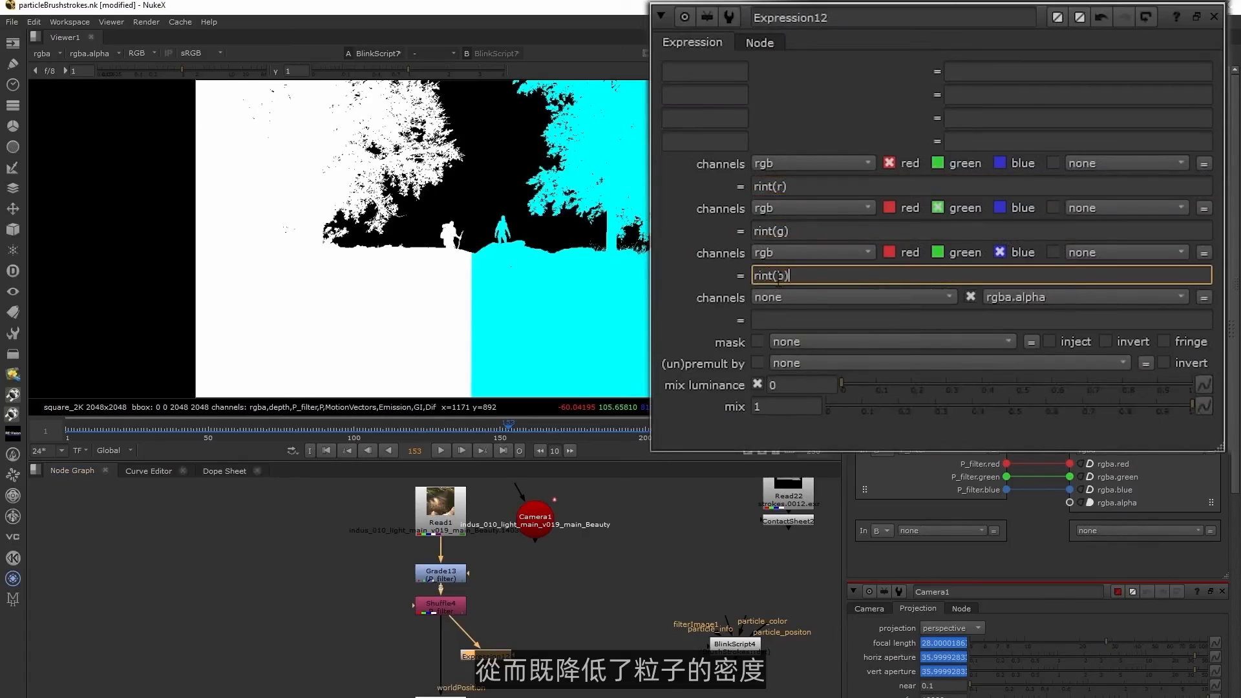
Insert the Expression between the Shuffle and the PositionToParticles BlinkScript, and inspect the rounded points up to frame 156.
{"action": "left_click", "coordinate": [551, 605]}
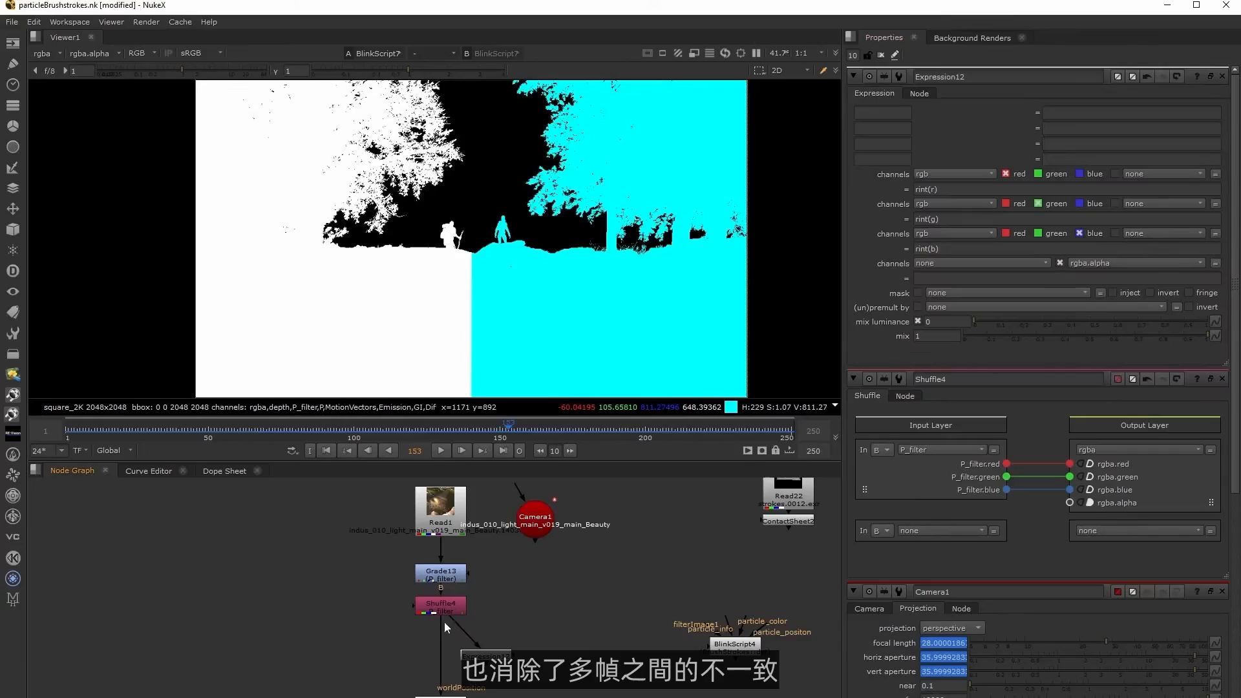
{"action": "left_click_drag", "start_coordinate": [442, 626], "coordinate": [440, 658]}
{"action": "scroll", "coordinate": [497, 337], "scroll_direction": "up", "scroll_amount": 8}
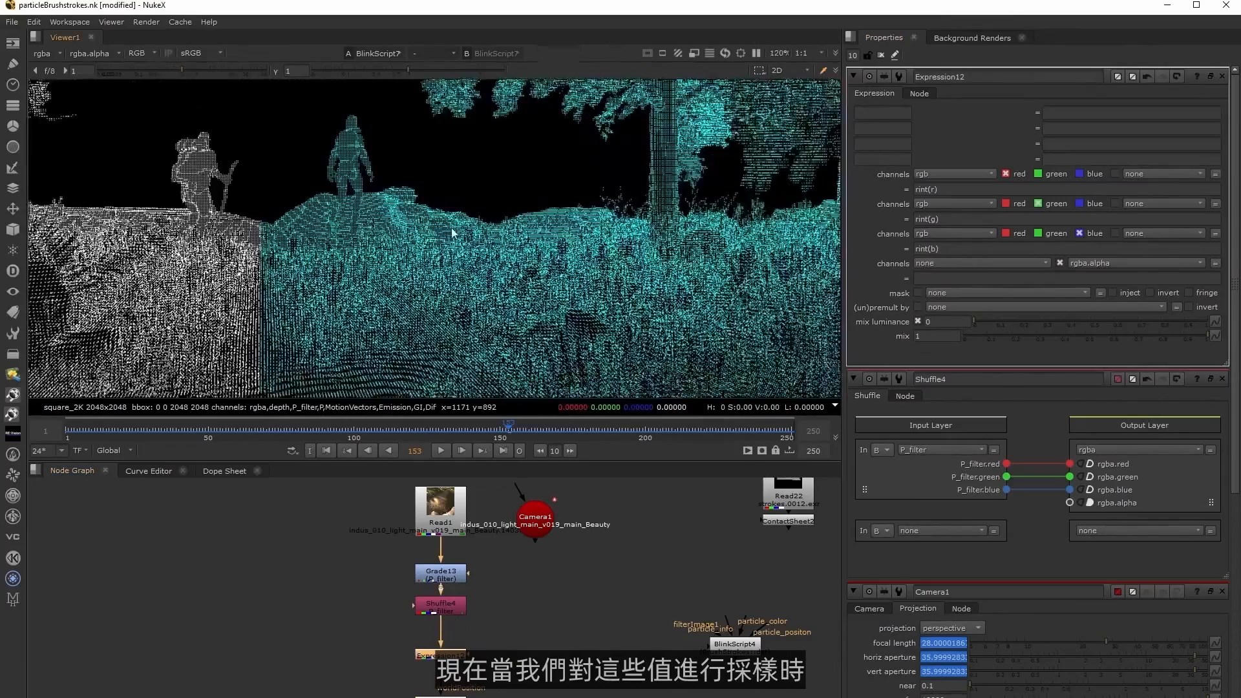
{"action": "scroll", "coordinate": [452, 278], "scroll_direction": "down", "scroll_amount": 4}
{"action": "middle_click_drag", "start_coordinate": [419, 265], "coordinate": [423, 301]}
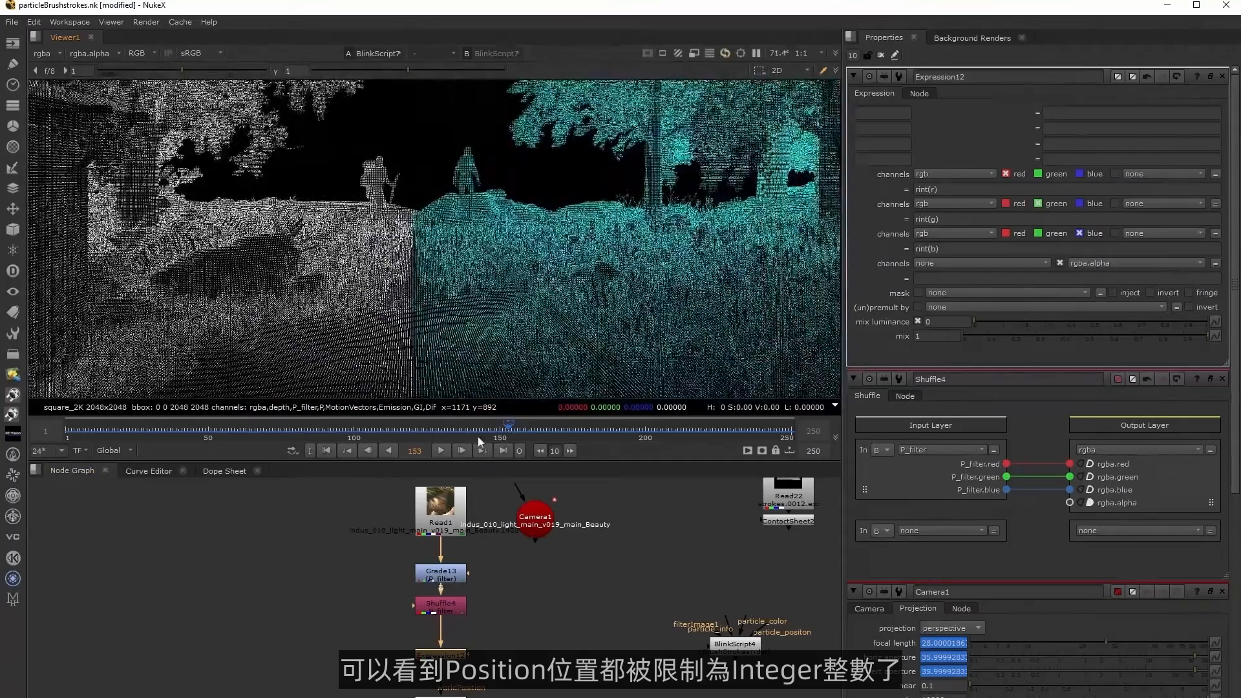
{"action": "left_click_drag", "start_coordinate": [530, 432], "coordinate": [549, 429]}
{"action": "left_click", "coordinate": [518, 431]}
{"action": "scroll", "coordinate": [268, 282], "scroll_direction": "up", "scroll_amount": 4}
{"action": "scroll", "coordinate": [267, 280], "scroll_direction": "up", "scroll_amount": 2}
Add a Grade between the Shuffle and the Expression with black clamp turned off.
{"action": "left_click_drag", "start_coordinate": [446, 631], "coordinate": [445, 645]}
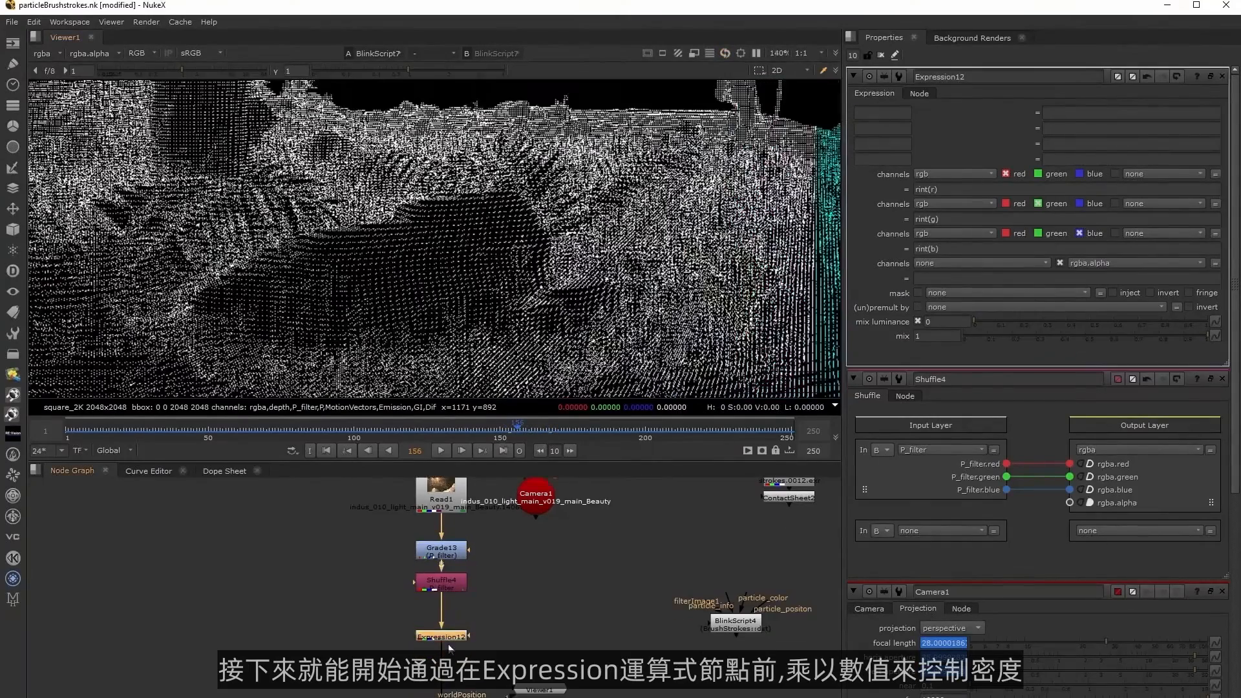
{"action": "left_click", "coordinate": [515, 619]}
{"action": "key", "text": "g"}
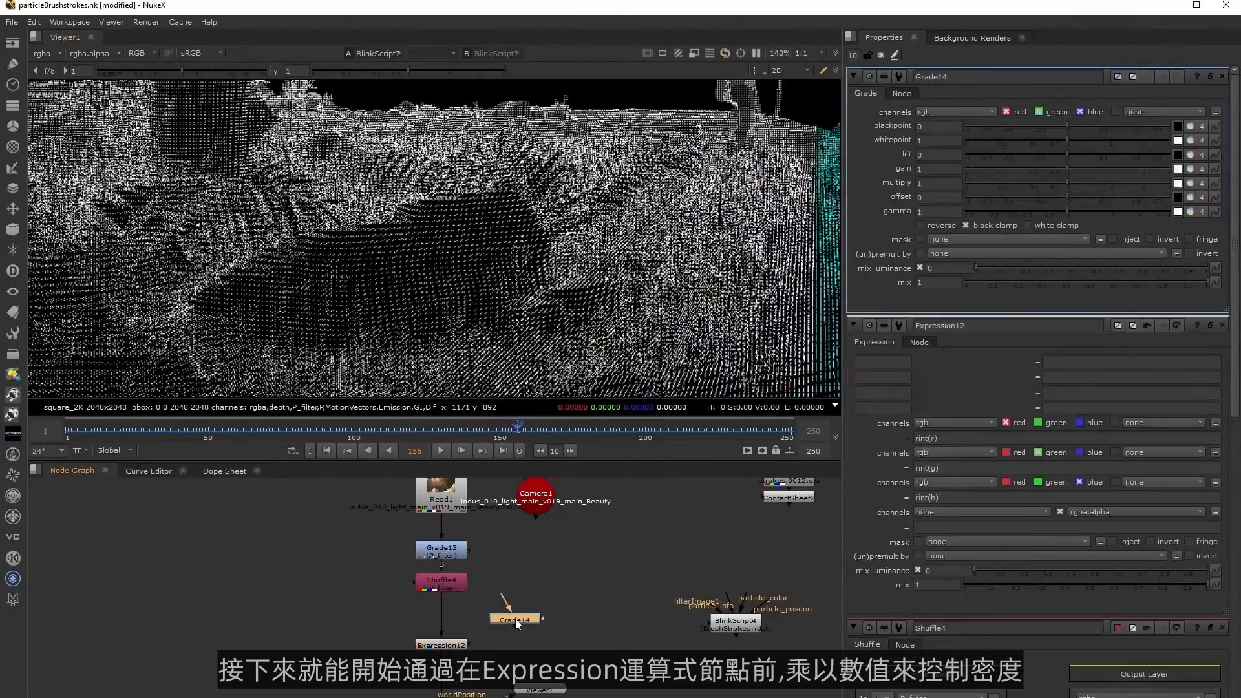
{"action": "left_click", "coordinate": [998, 224]}
{"action": "left_click_drag", "start_coordinate": [523, 619], "coordinate": [441, 674]}
Add a second Grade below the Expression with reverse on, black clamp off, and its multiply linked to the upper Grade's.
{"action": "left_click", "coordinate": [490, 640]}
{"action": "key", "text": "g"}
{"action": "left_click", "coordinate": [455, 615]}
{"action": "left_click_drag", "start_coordinate": [1210, 203], "coordinate": [1214, 429], "text": "ctrl"}
{"action": "left_click", "coordinate": [920, 475]}
Try multiply values of 0.5, 0.1, 0.2, 0.55 and 0.85 on the upper Grade to compare point density.
{"action": "left_click", "coordinate": [944, 182]}
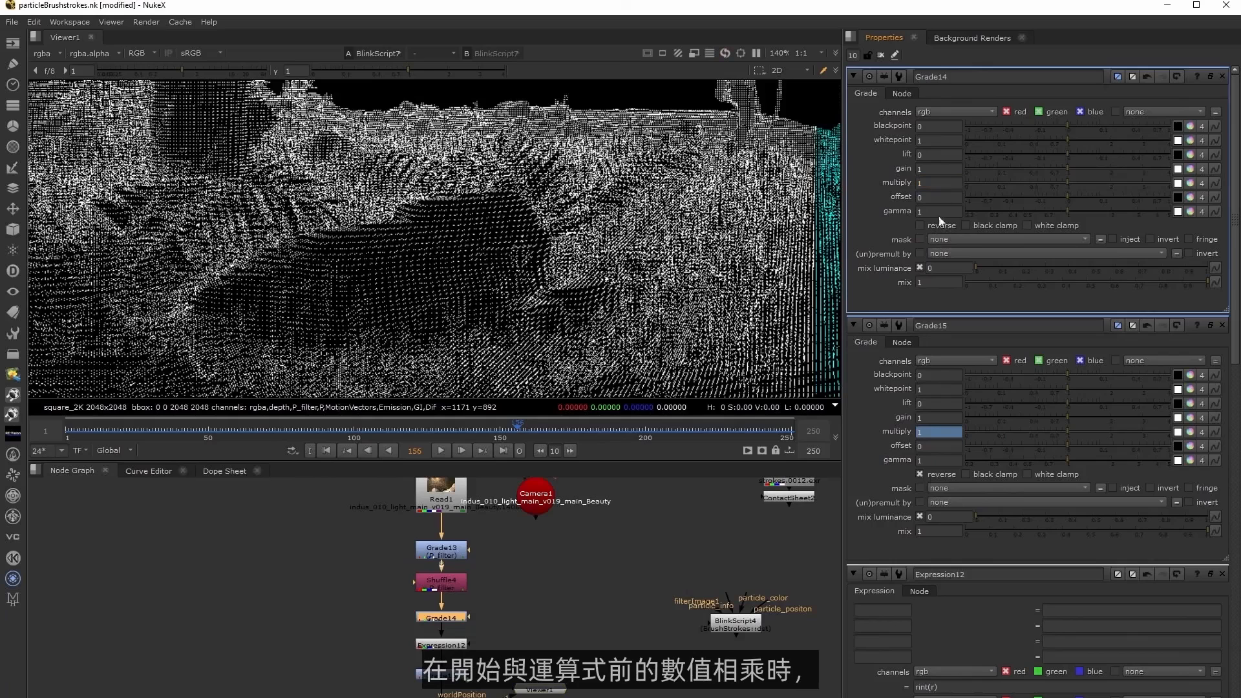
{"action": "left_click", "coordinate": [944, 182]}
{"action": "key", "text": "Return"}
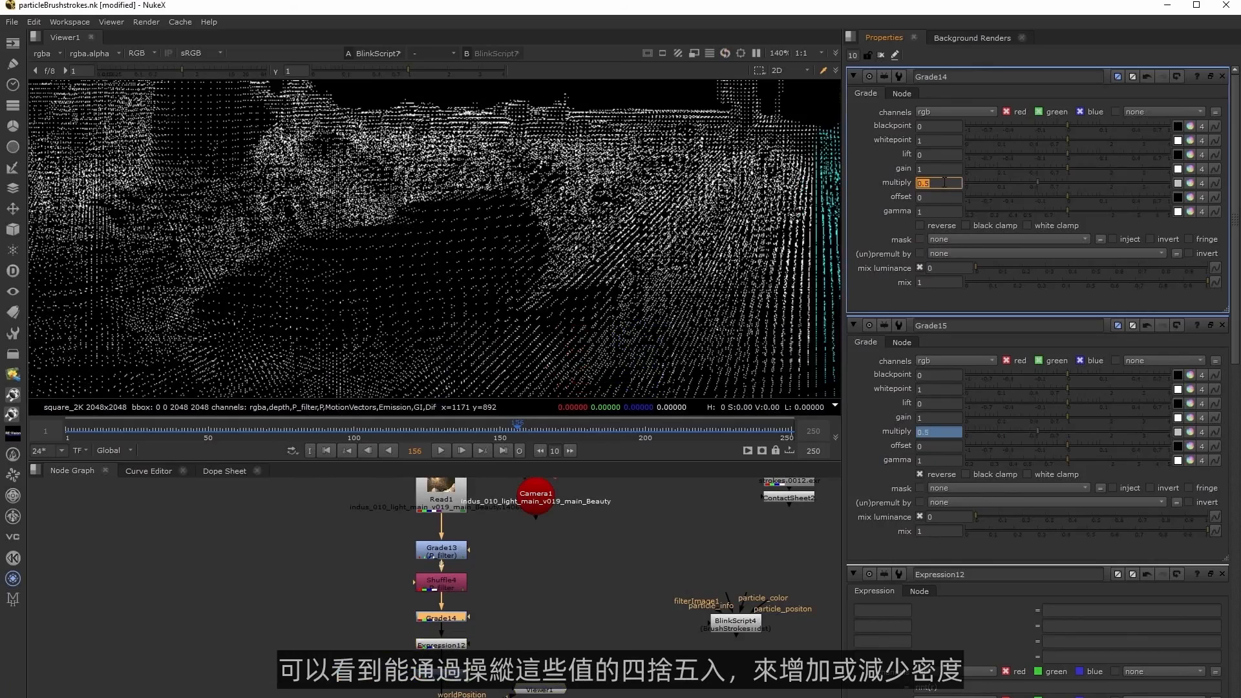
{"action": "type", "text": ".1"}
{"action": "key", "text": "Return"}
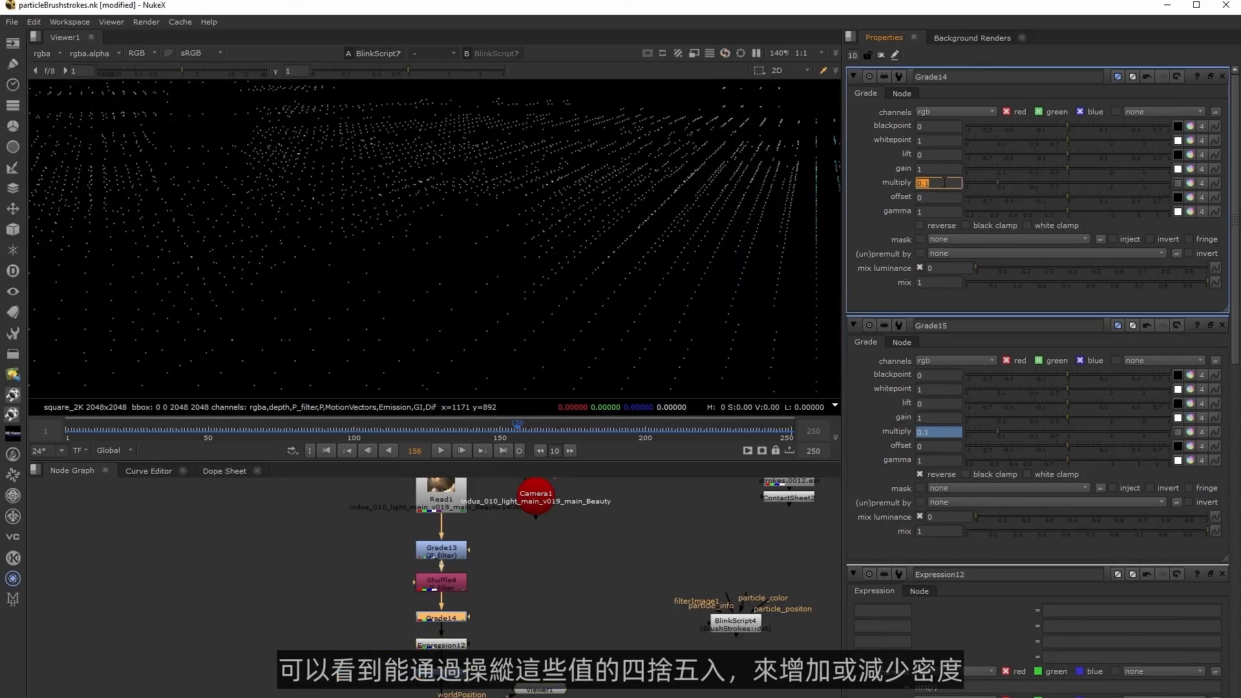
{"action": "type", "text": ".2"}
{"action": "key", "text": "Return"}
{"action": "type", "text": ".55"}
{"action": "key", "text": "Return"}
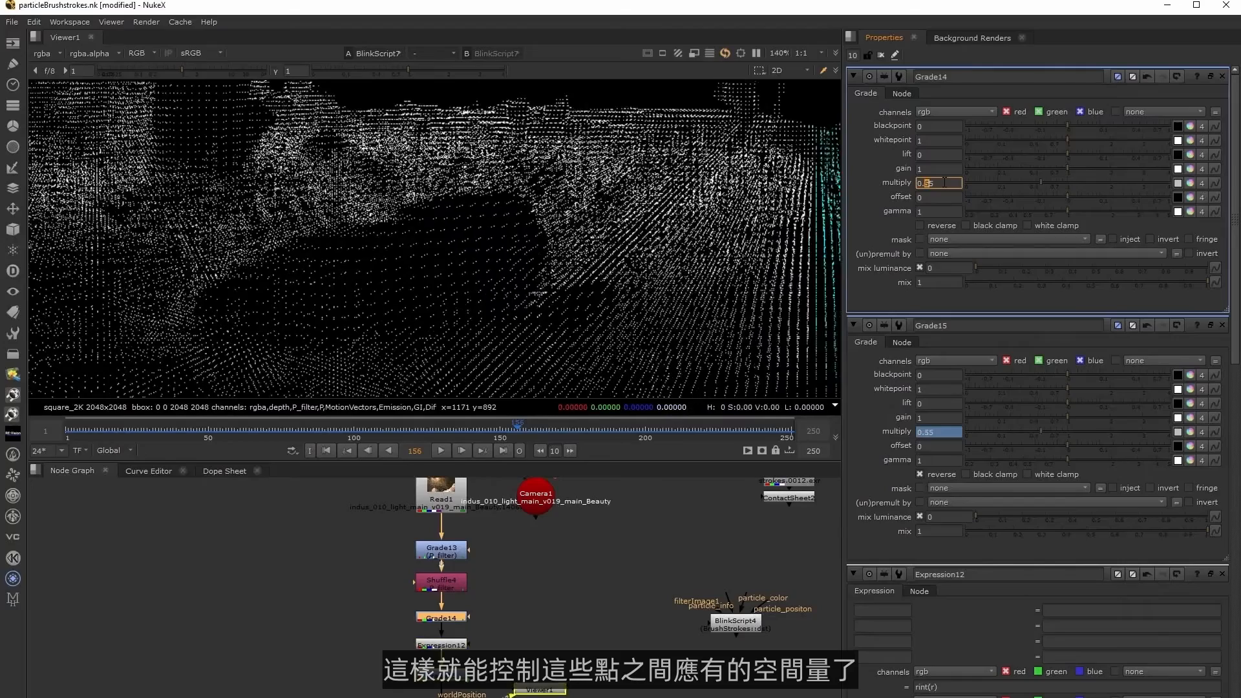
{"action": "type", "text": ".85"}
{"action": "key", "text": "Return"}
Set the upper Grade's multiply to 0.25 and check the spacing of the points across the image.
{"action": "type", "text": ".25"}
{"action": "key", "text": "Return"}
{"action": "scroll", "coordinate": [668, 231], "scroll_direction": "down", "scroll_amount": 4}
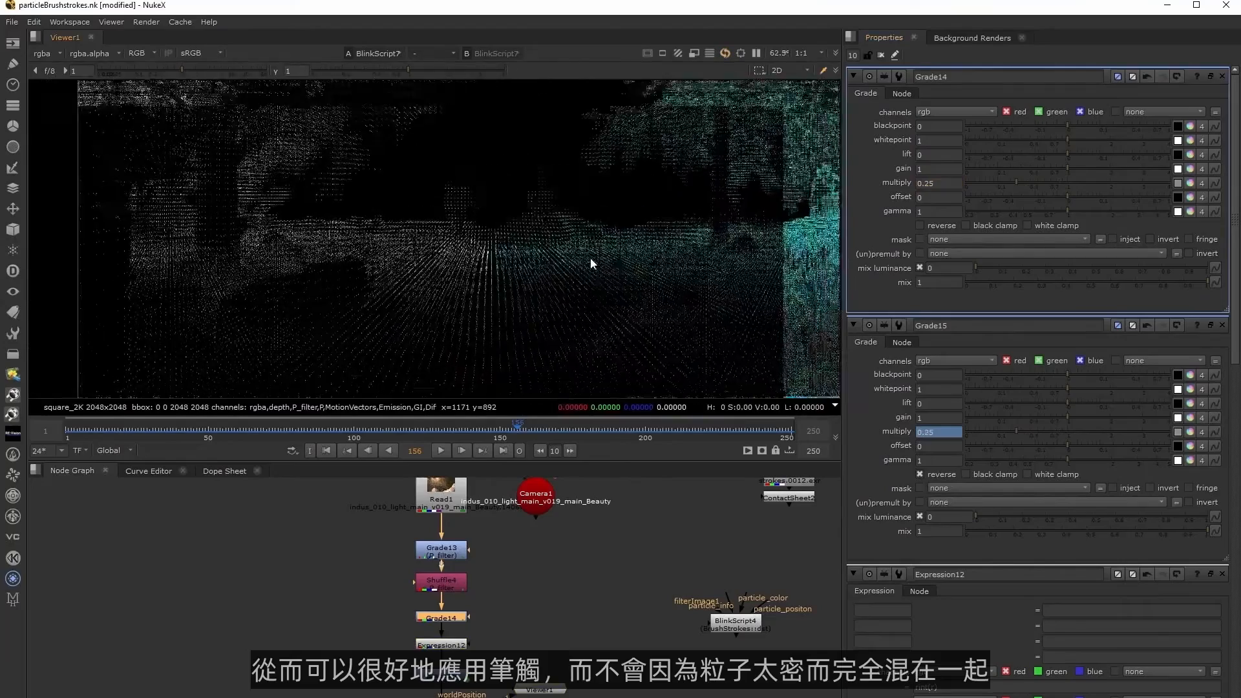
{"action": "middle_click_drag", "start_coordinate": [634, 221], "coordinate": [522, 270]}
{"action": "scroll", "coordinate": [522, 266], "scroll_direction": "up", "scroll_amount": 3}
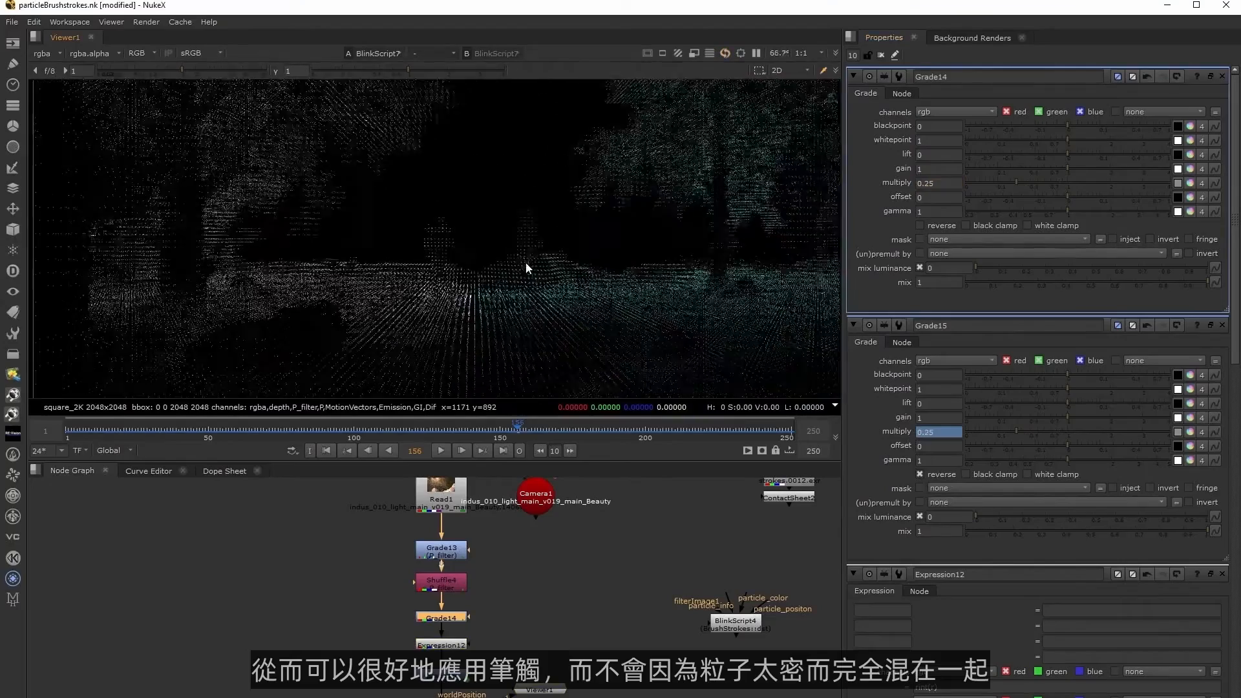
{"action": "middle_click_drag", "start_coordinate": [486, 326], "coordinate": [603, 275]}
{"action": "scroll", "coordinate": [618, 319], "scroll_direction": "down", "scroll_amount": 2}
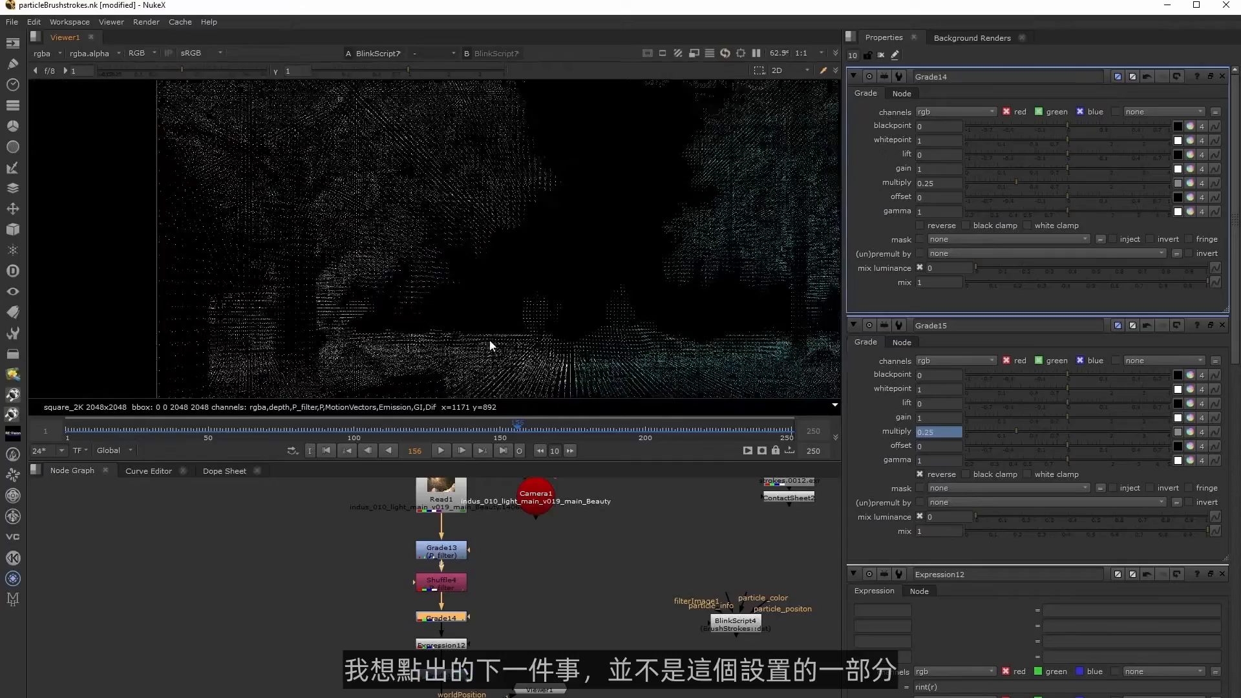
Go to frame 123 and examine the reduced point density around the two figures.
{"action": "left_click", "coordinate": [459, 431]}
{"action": "left_click_drag", "start_coordinate": [454, 431], "coordinate": [421, 432]}
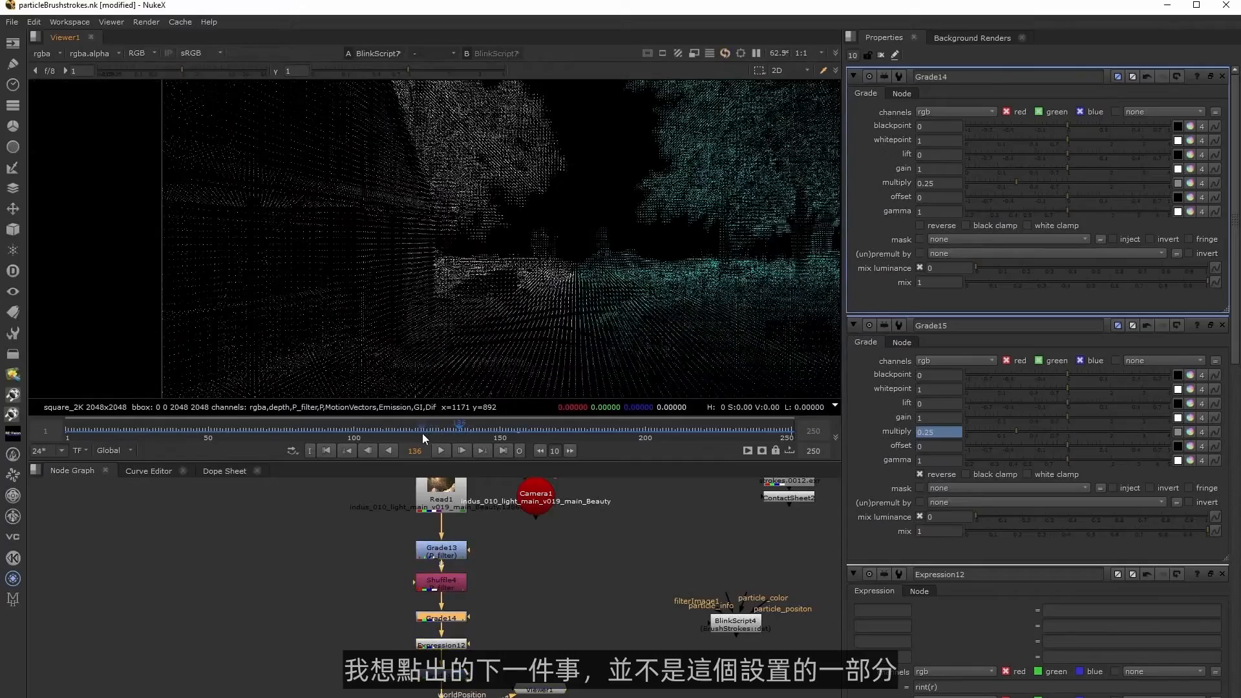
{"action": "middle_click_drag", "start_coordinate": [508, 325], "coordinate": [502, 369]}
{"action": "scroll", "coordinate": [482, 280], "scroll_direction": "up", "scroll_amount": 2}
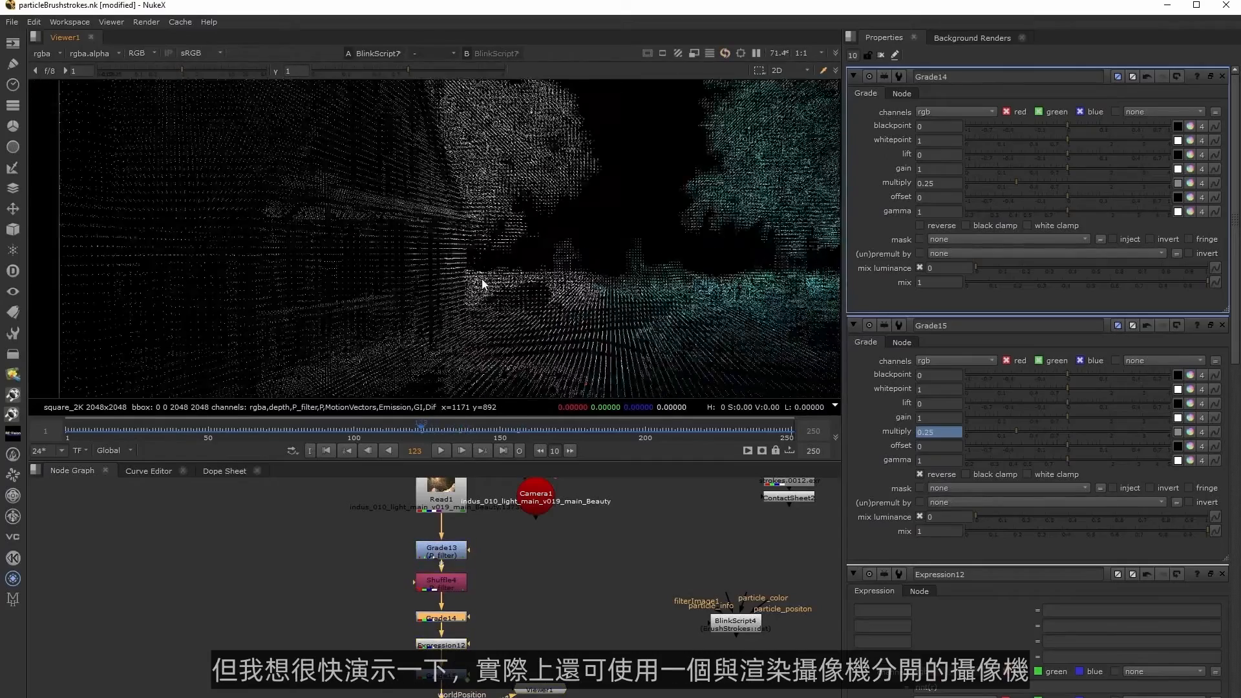
{"action": "middle_click_drag", "start_coordinate": [626, 313], "coordinate": [561, 238]}
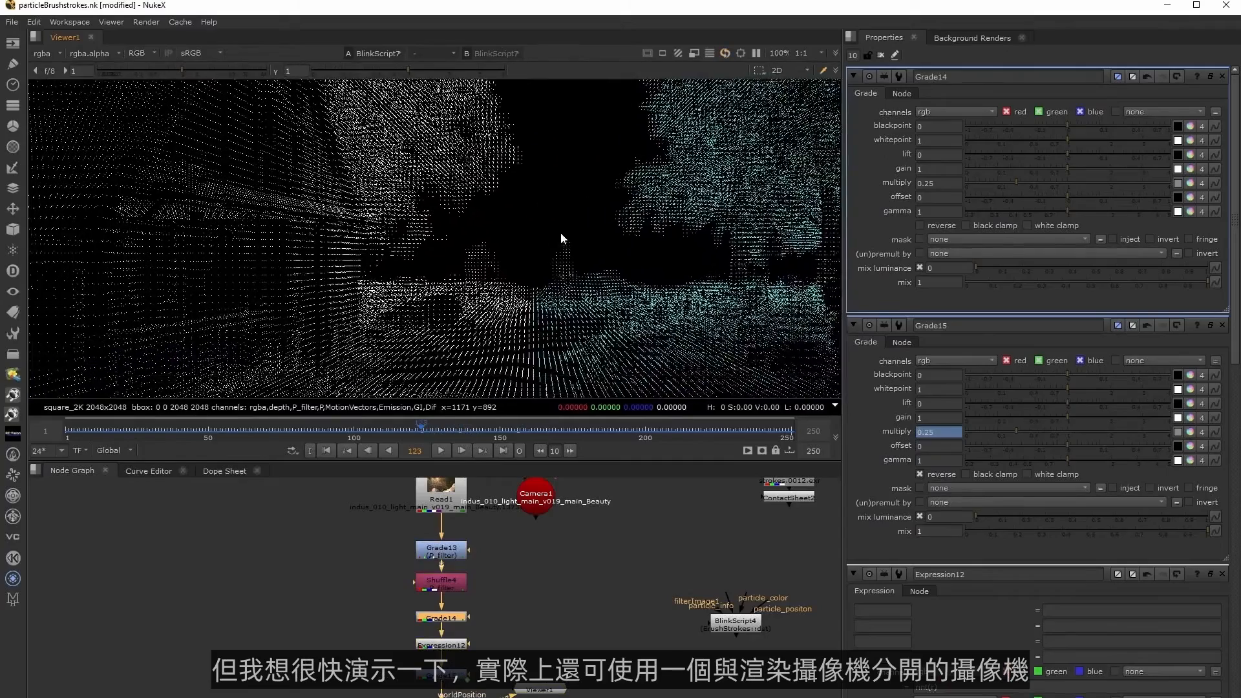
Move Camera1 lower in the node graph and add an Axis node above it.
{"action": "middle_click_drag", "start_coordinate": [548, 652], "coordinate": [537, 653]}
{"action": "left_click_drag", "start_coordinate": [520, 504], "coordinate": [540, 611]}
{"action": "left_click", "coordinate": [560, 533]}
{"action": "key", "text": "Tab"}
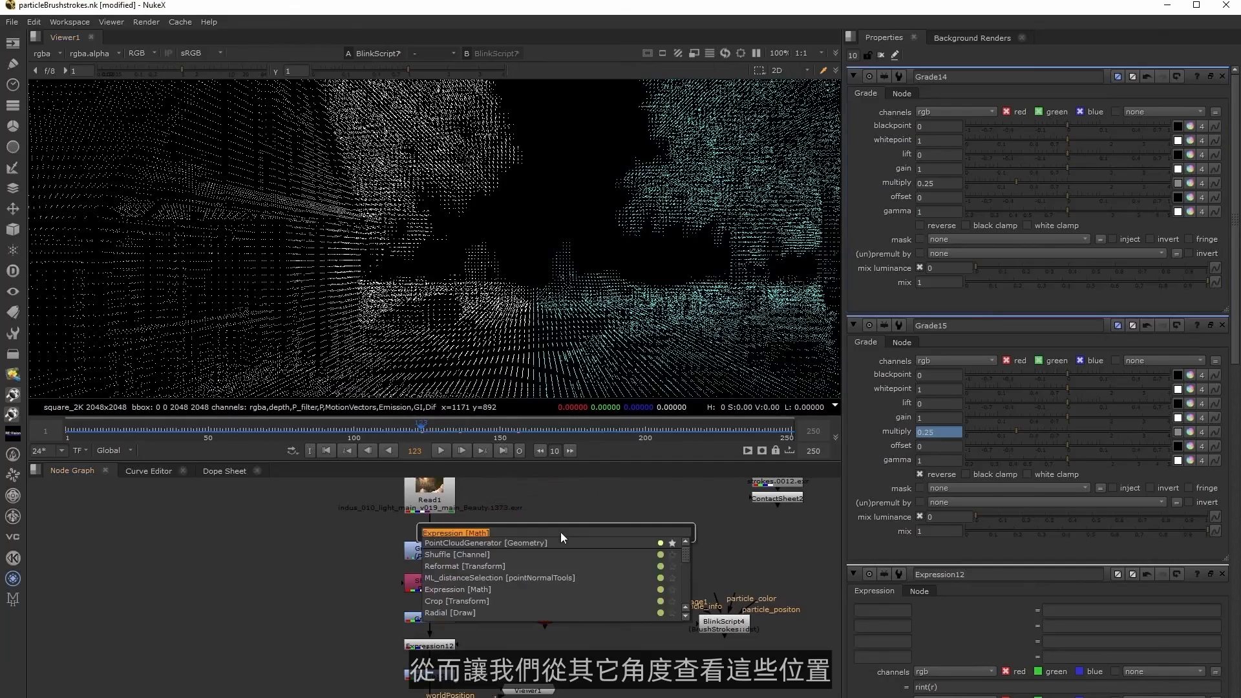
{"action": "type", "text": "axis"}
{"action": "key", "text": "Return"}
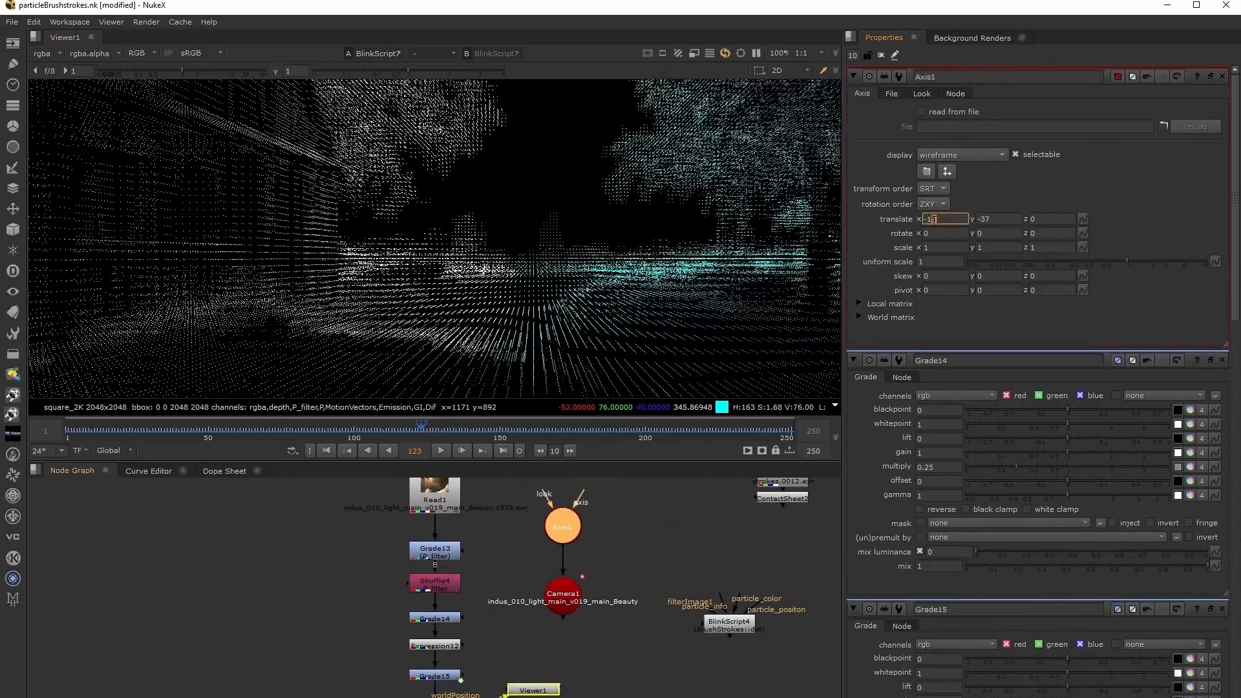
Connect the Axis to Camera1 and try translating it to X 48, Y -37 for a different view of the points.
{"action": "key", "text": "Up"}
{"action": "key", "text": "Up"}
{"action": "key", "text": "Up"}
Try rotating the Axis around Y in both directions to view the point positions from other angles.
{"action": "key", "text": "Up"}
{"action": "key", "text": "Up"}
{"action": "key", "text": "Up"}
{"action": "key", "text": "Up"}
{"action": "key", "text": "Up"}
{"action": "key", "text": "Up"}
{"action": "key", "text": "Up"}
{"action": "key", "text": "Up"}
{"action": "key", "text": "Up"}
{"action": "key", "text": "Up"}
{"action": "key", "text": "Up"}
{"action": "key", "text": "Up"}
{"action": "key", "text": "Up"}
{"action": "key", "text": "Up"}
{"action": "key", "text": "Up"}
{"action": "key", "text": "Up"}
{"action": "key", "text": "Up"}
{"action": "key", "text": "Up"}
{"action": "key", "text": "Up"}
{"action": "key", "text": "Up"}
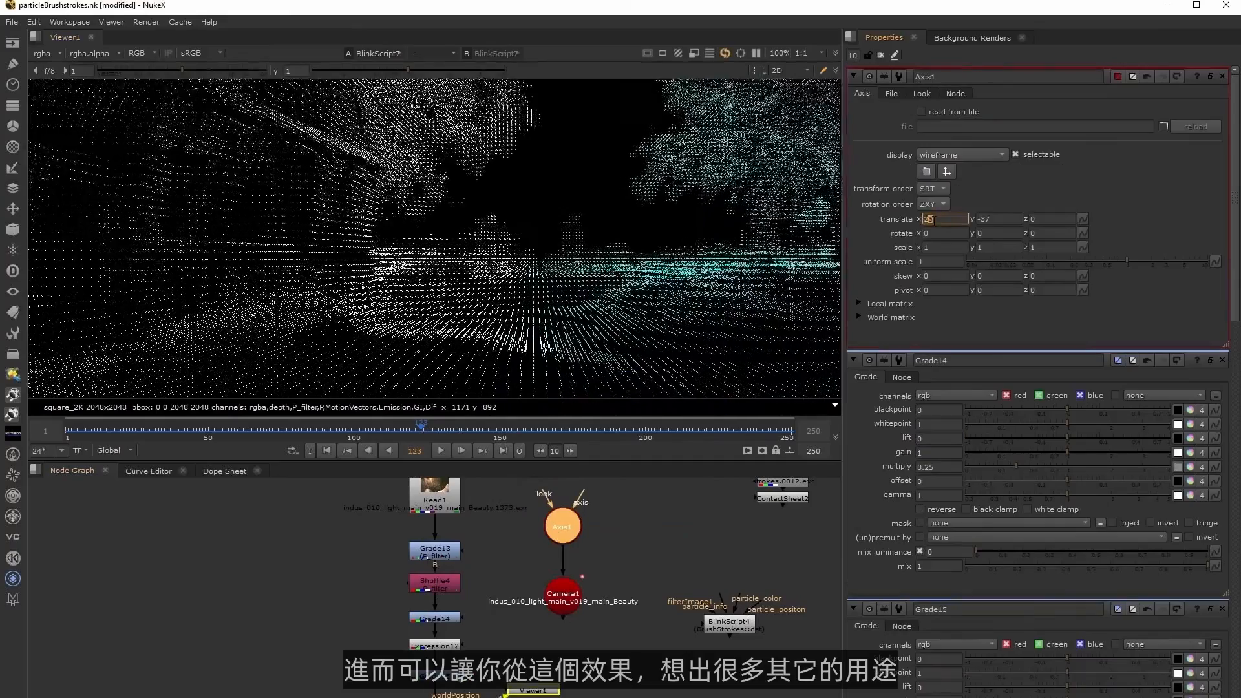
{"action": "left_click", "coordinate": [988, 234]}
{"action": "key", "text": "Up"}
{"action": "key", "text": "Up"}
{"action": "key", "text": "Up"}
{"action": "key", "text": "Up"}
{"action": "key", "text": "Up"}
{"action": "key", "text": "Up"}
{"action": "key", "text": "Up"}
{"action": "key", "text": "Up"}
{"action": "key", "text": "Up"}
{"action": "key", "text": "Up"}
{"action": "key", "text": "Up"}
{"action": "key", "text": "Up"}
{"action": "key", "text": "Up"}
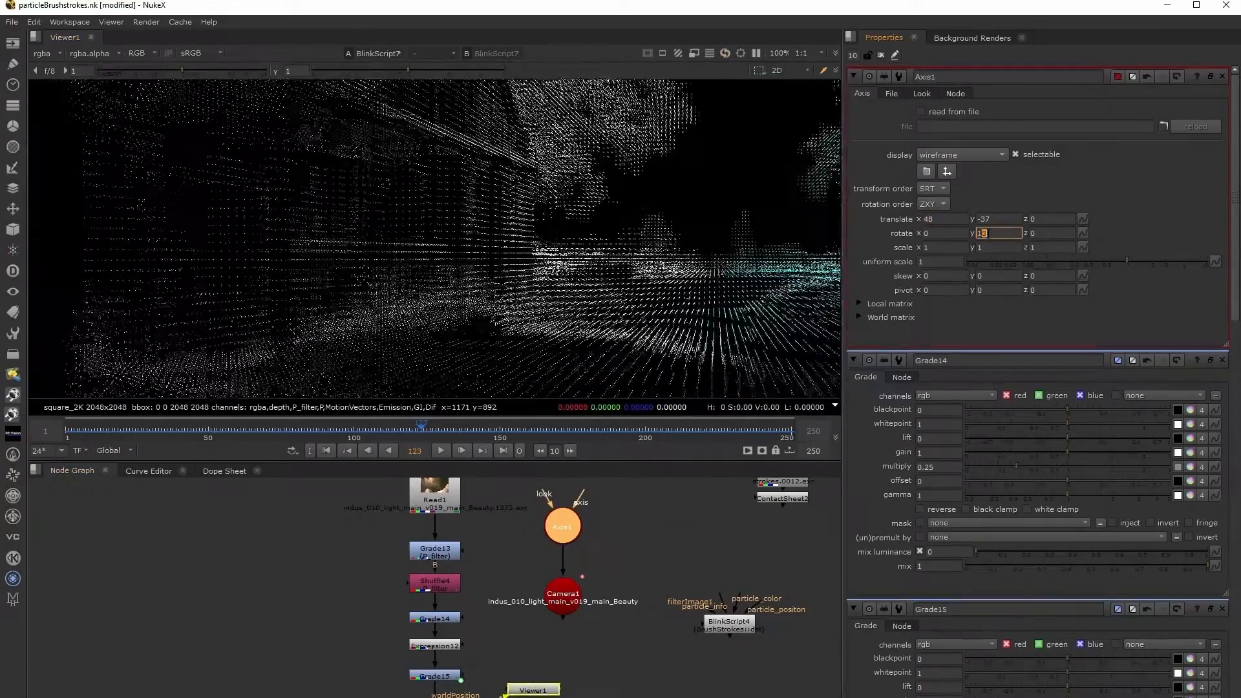
{"action": "key", "text": "Down"}
{"action": "key", "text": "Down"}
{"action": "key", "text": "Down"}
{"action": "key", "text": "Down"}
{"action": "key", "text": "Down"}
{"action": "key", "text": "Down"}
{"action": "key", "text": "Down"}
{"action": "key", "text": "Down"}
{"action": "key", "text": "Down"}
{"action": "key", "text": "Down"}
{"action": "key", "text": "Down"}
{"action": "key", "text": "Down"}
{"action": "key", "text": "Down"}
{"action": "key", "text": "Down"}
{"action": "key", "text": "Down"}
{"action": "key", "text": "Down"}
{"action": "key", "text": "Down"}
{"action": "key", "text": "Down"}
{"action": "key", "text": "Down"}
{"action": "key", "text": "Down"}
{"action": "key", "text": "Down"}
{"action": "key", "text": "Down"}
{"action": "key", "text": "Down"}
{"action": "key", "text": "Down"}
{"action": "key", "text": "Down"}
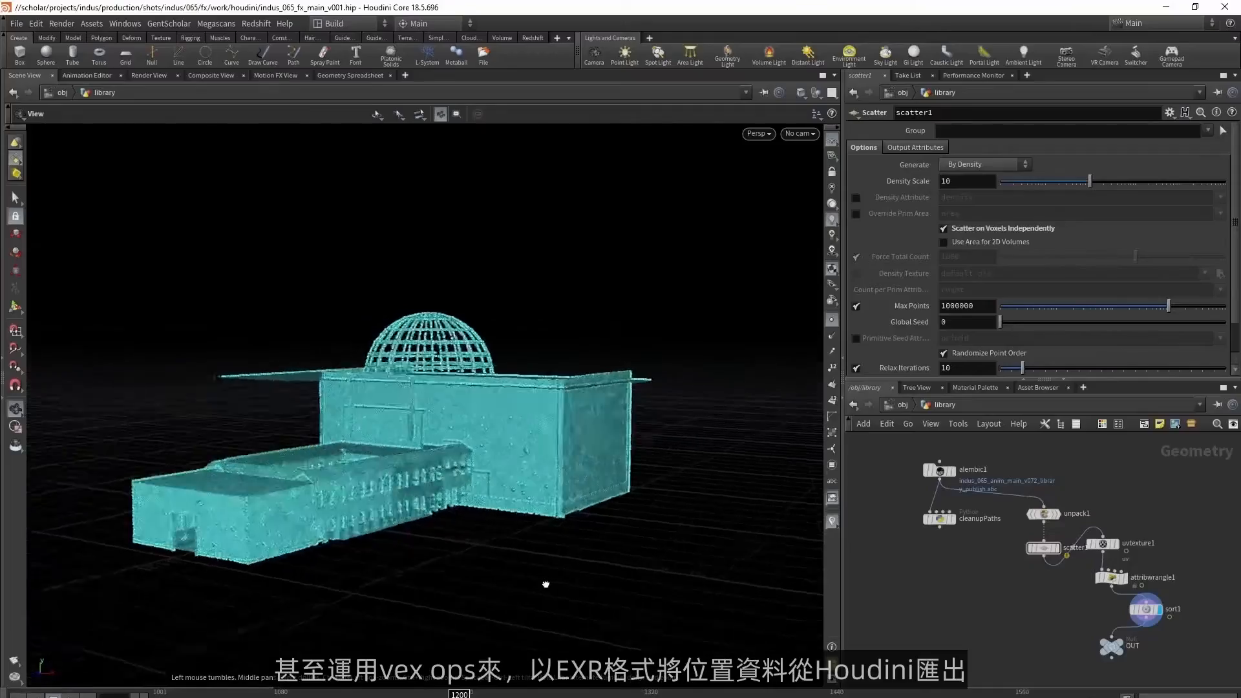
{"action": "left_click_drag", "start_coordinate": [545, 584], "coordinate": [705, 573]}
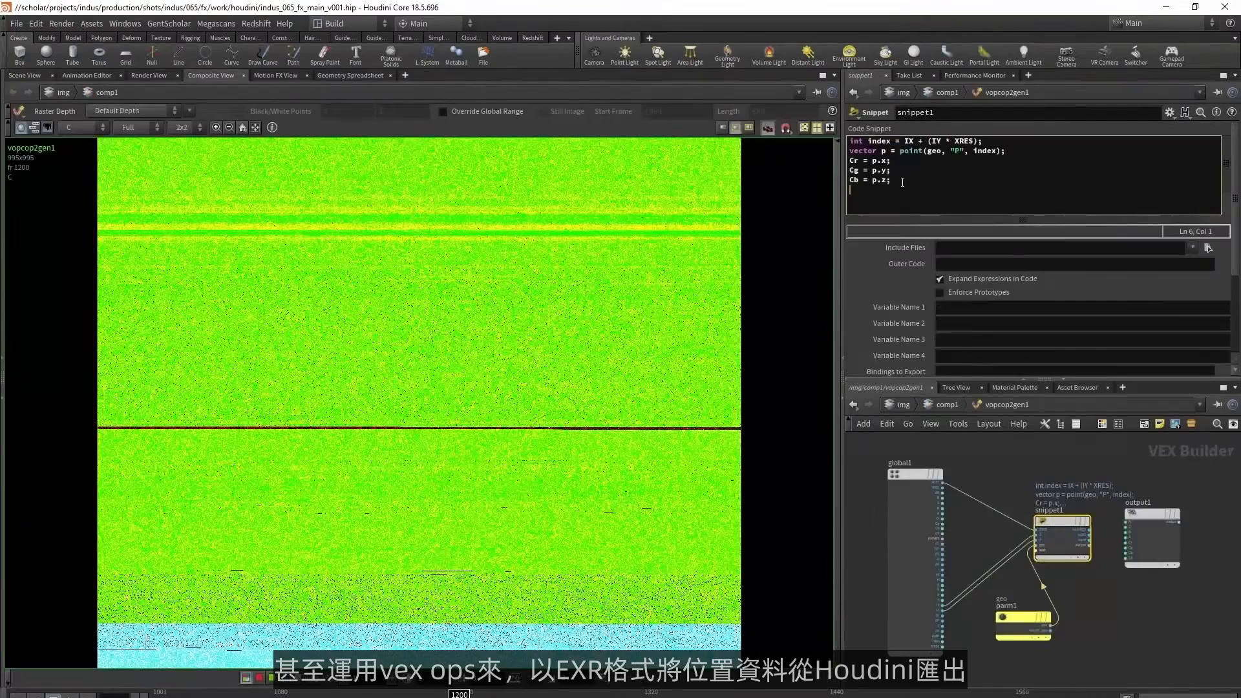
Select the Houdini snippet code that writes point positions into colour, and inspect the matching library.exr image in Nuke.
{"action": "key", "text": "ctrl+a"}
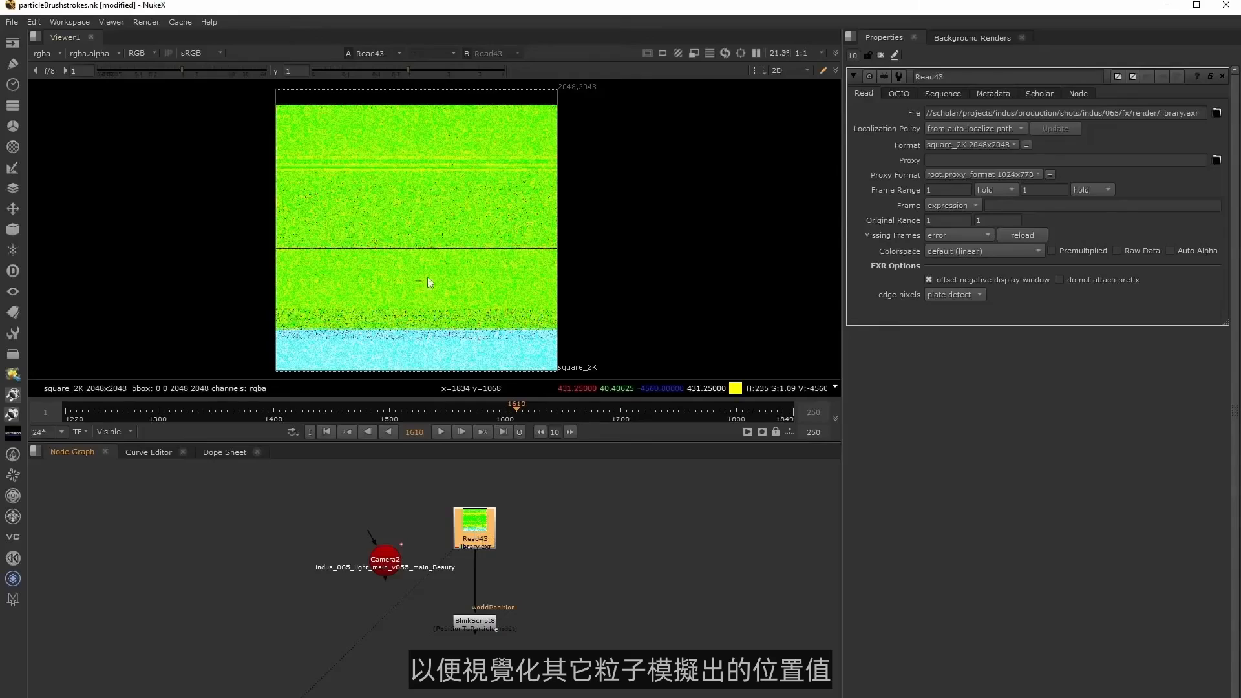
{"action": "scroll", "coordinate": [427, 276], "scroll_direction": "up", "scroll_amount": 5}
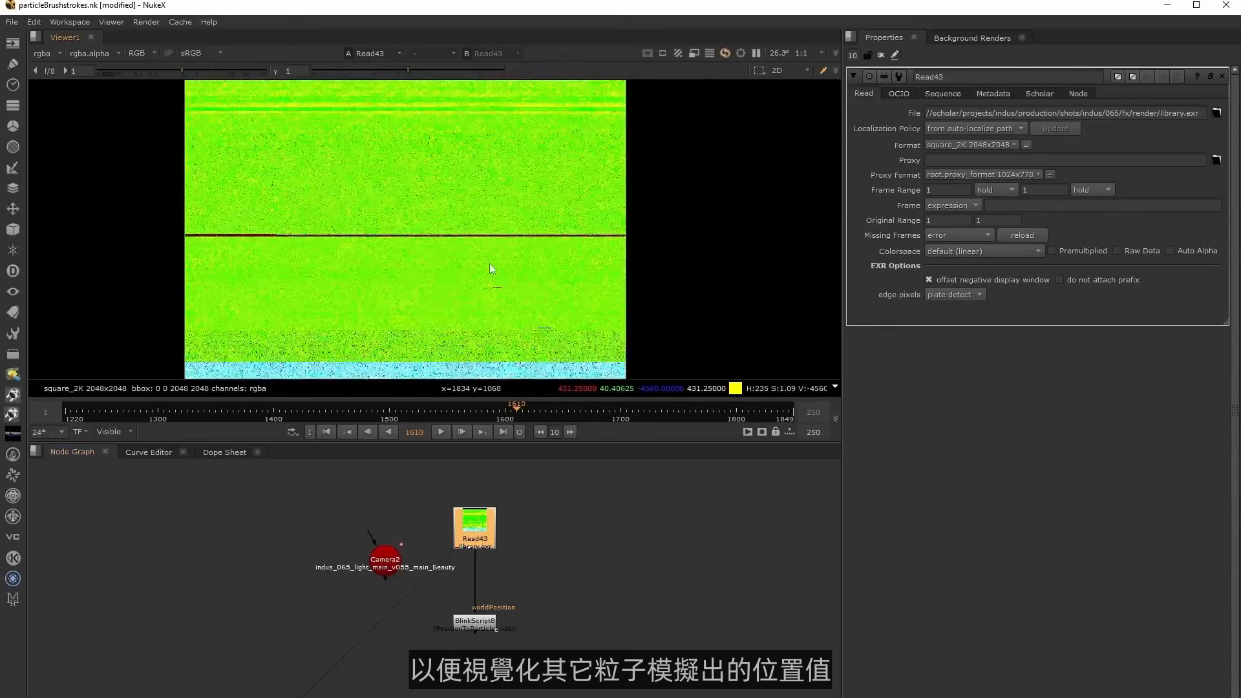
{"action": "scroll", "coordinate": [503, 270], "scroll_direction": "down", "scroll_amount": 5}
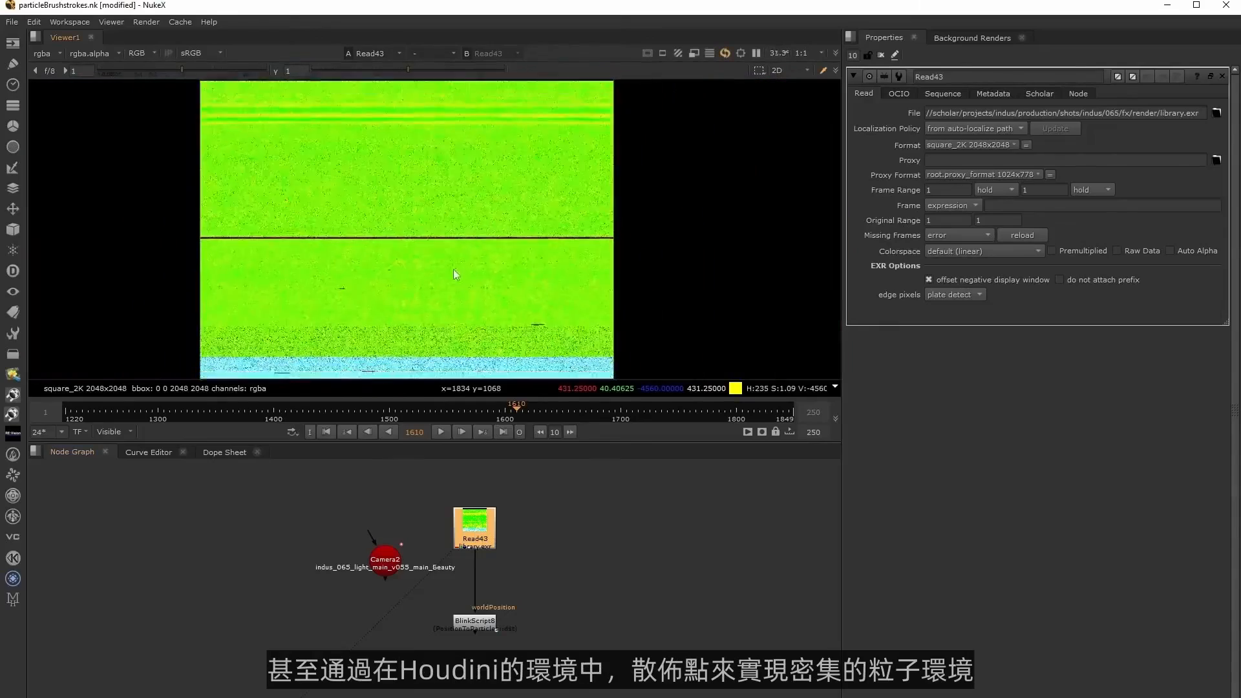
View the BlinkScript below the library.exr Read node and scrub forward from frame 1610 to examine its particles.
{"action": "left_click", "coordinate": [475, 621]}
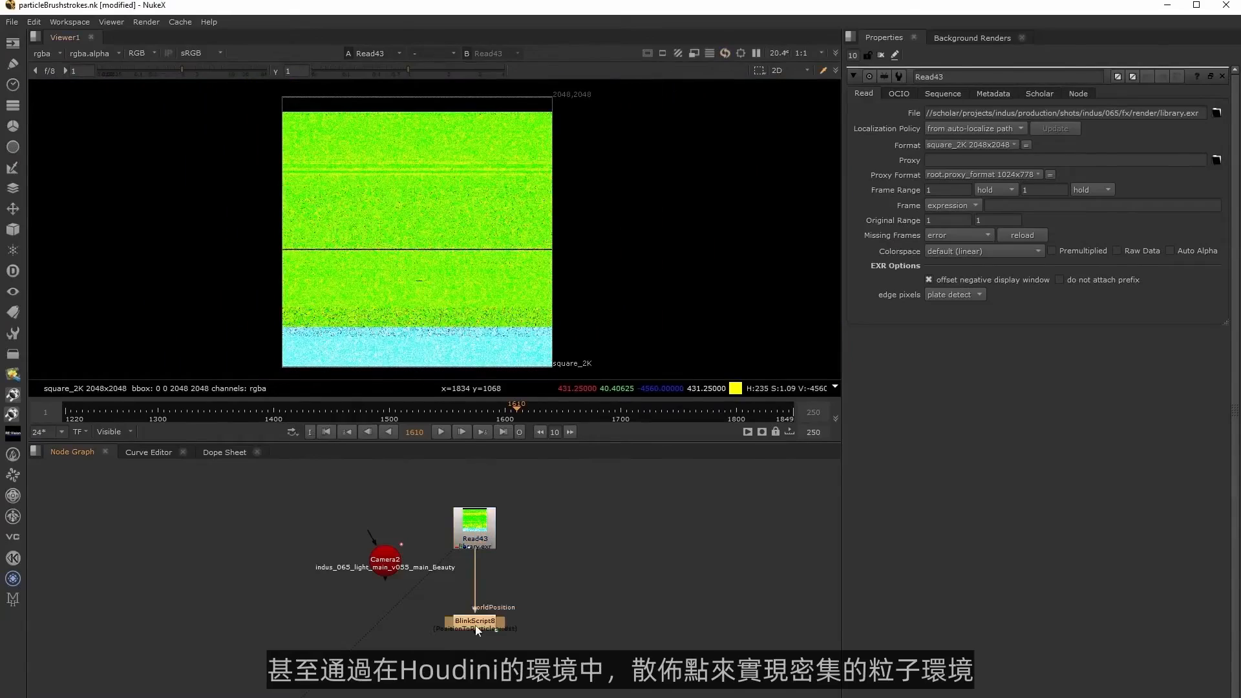
{"action": "key", "text": "1"}
{"action": "left_click_drag", "start_coordinate": [504, 404], "coordinate": [623, 405]}
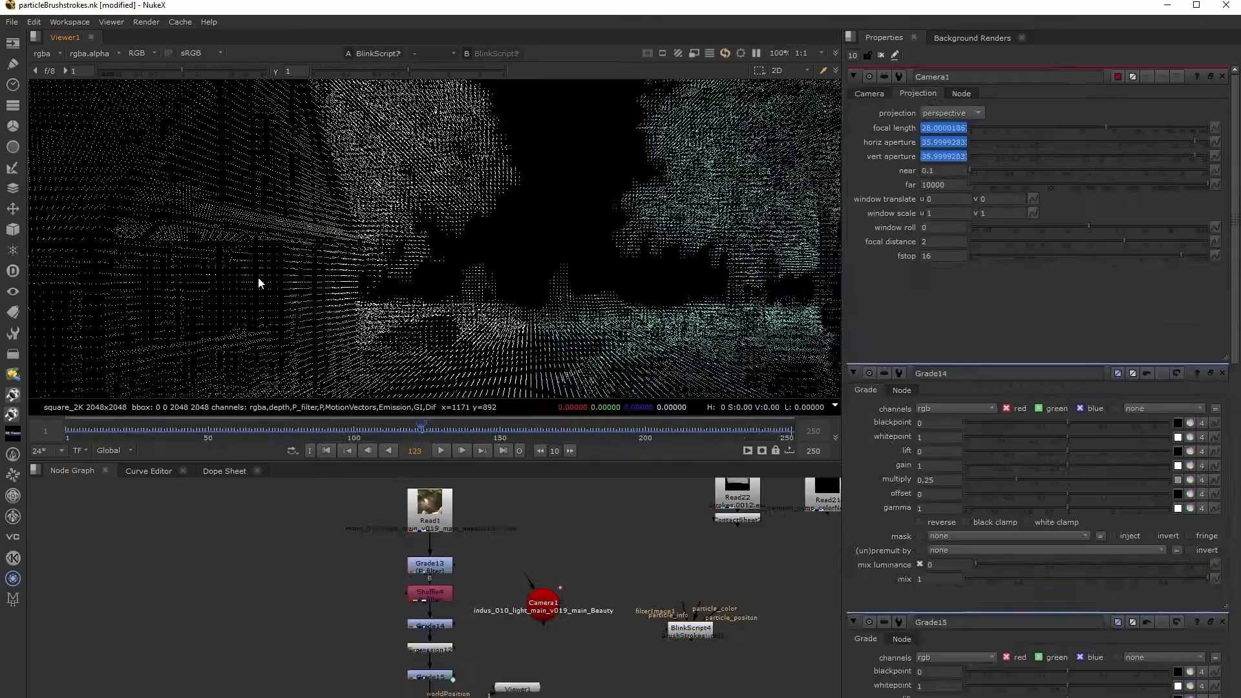
Move the particle BlinkScript and Viewer nodes lower in the node graph to make room below the last Grade.
{"action": "middle_click_drag", "start_coordinate": [408, 316], "coordinate": [233, 198]}
{"action": "middle_click_drag", "start_coordinate": [542, 218], "coordinate": [495, 270]}
{"action": "middle_click_drag", "start_coordinate": [598, 694], "coordinate": [617, 652]}
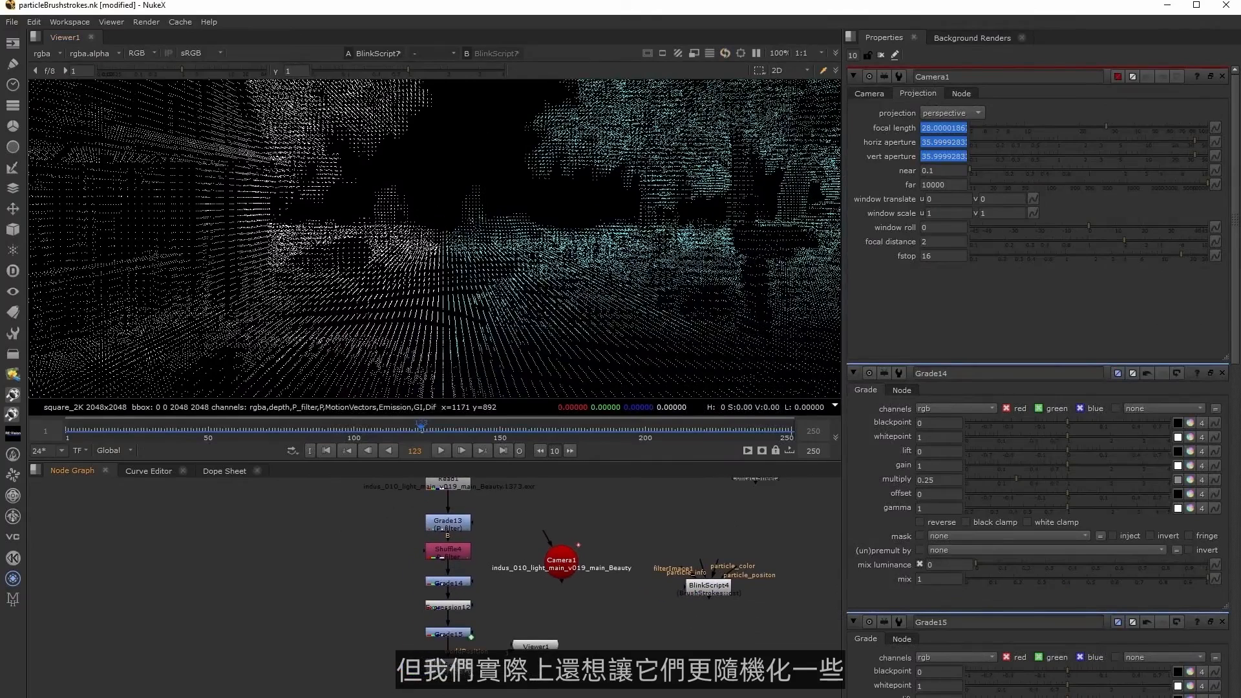
{"action": "left_click_drag", "start_coordinate": [528, 645], "coordinate": [540, 697]}
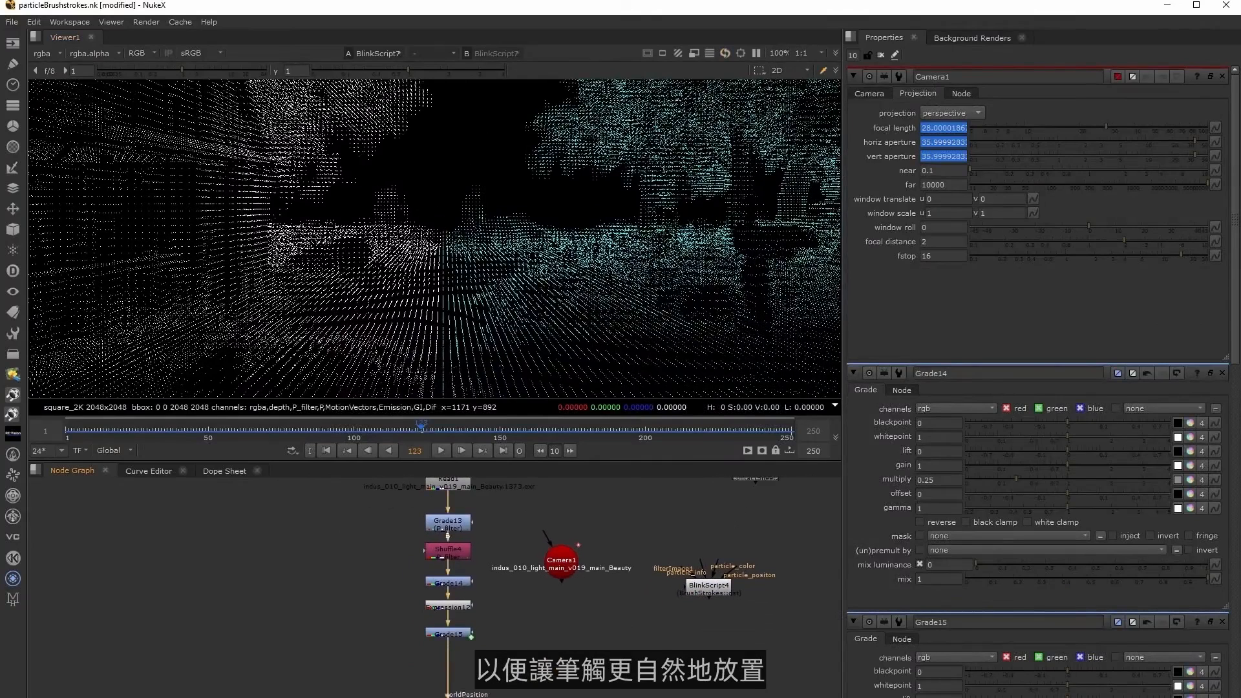
{"action": "middle_click_drag", "start_coordinate": [544, 664], "coordinate": [546, 652]}
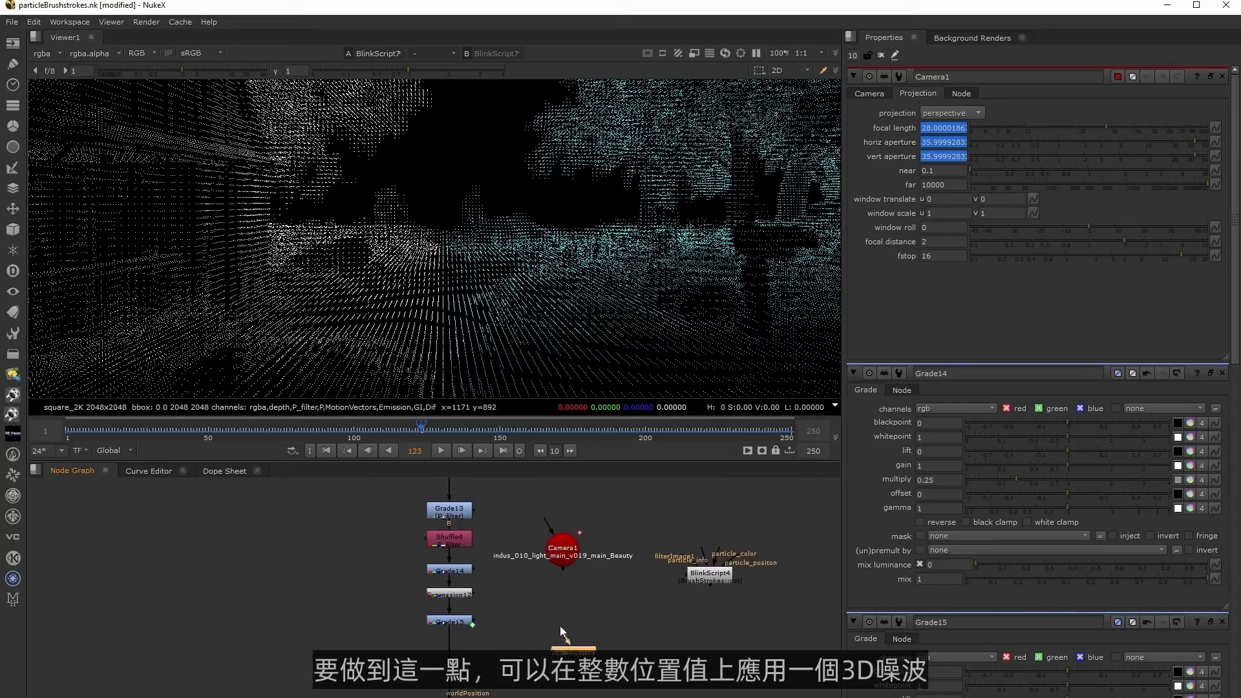
Connect the fbm_3dNoise node to the lower Grade, view its output and open its properties.
{"action": "mouse_move", "coordinate": [566, 639]}
{"action": "left_mouse_down"}
{"action": "mouse_move", "coordinate": [447, 622]}
{"action": "mouse_move", "coordinate": [559, 652]}
{"action": "left_mouse_up"}
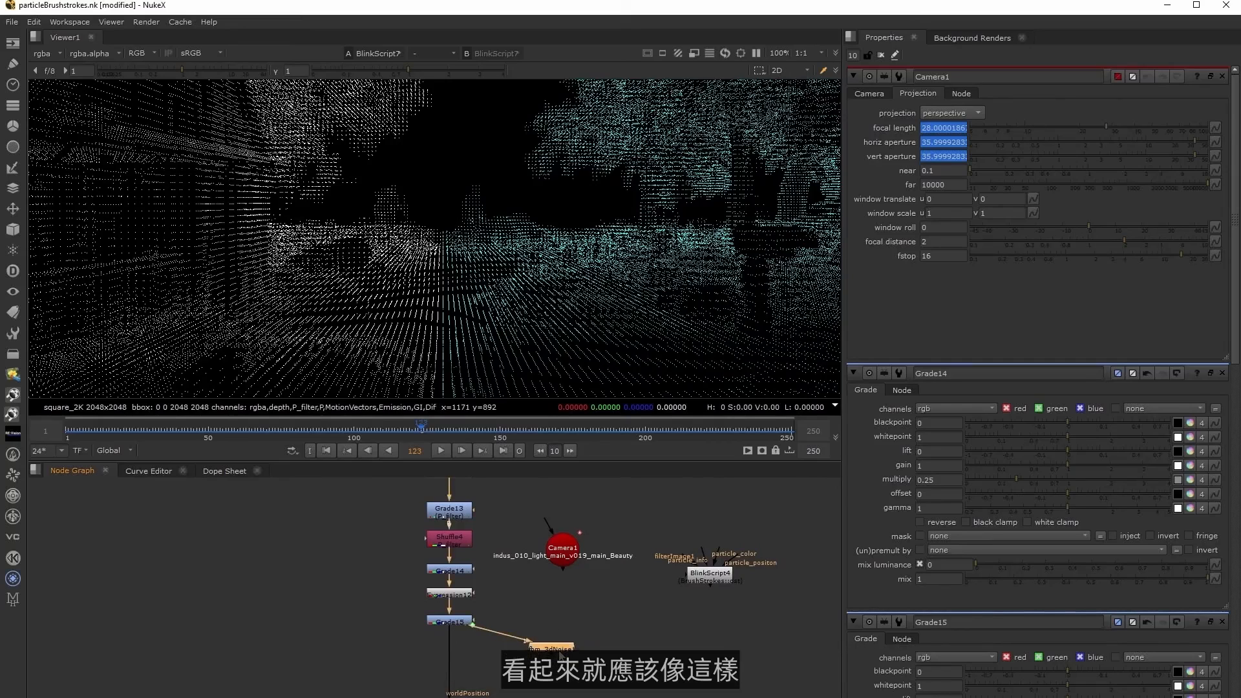
{"action": "key", "text": "1"}
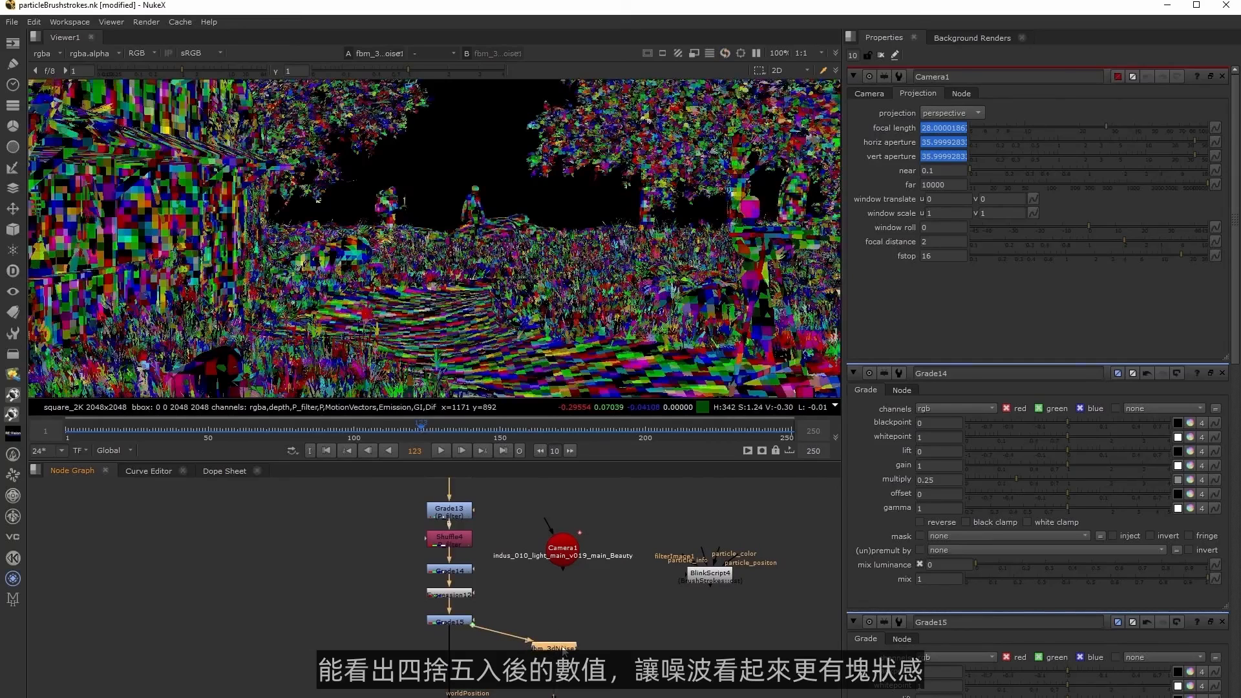
{"action": "double_click", "coordinate": [564, 649]}
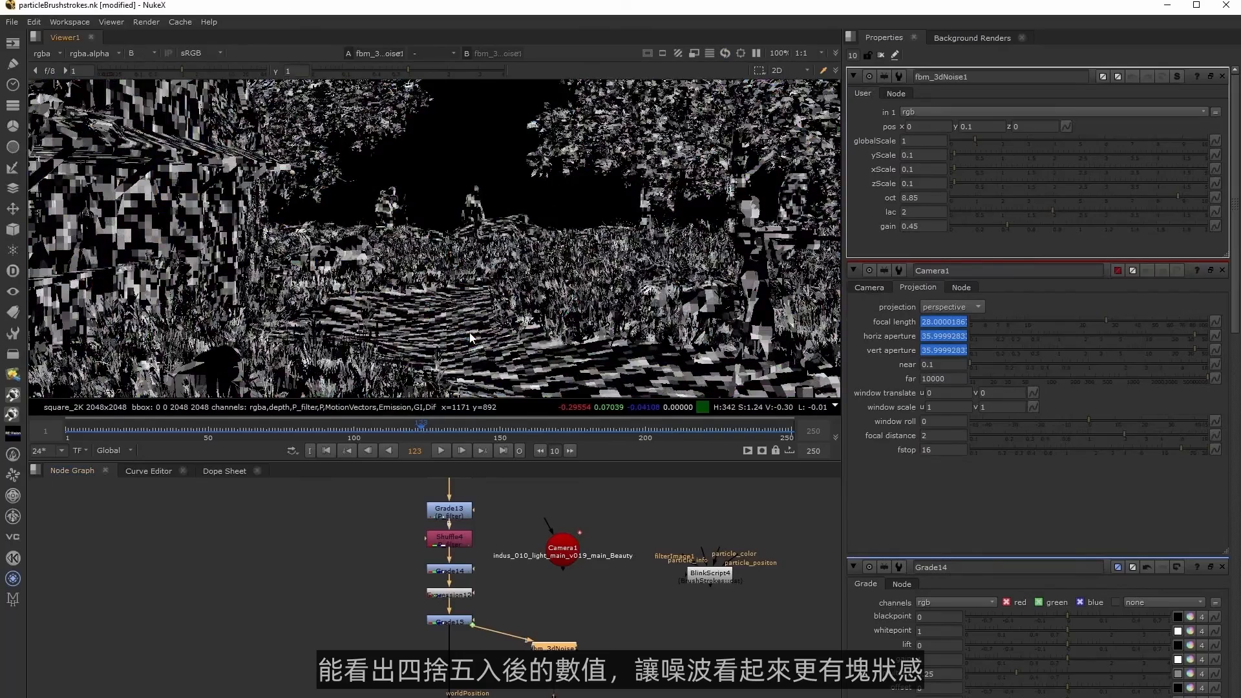
{"action": "middle_click_drag", "start_coordinate": [579, 608], "coordinate": [589, 588]}
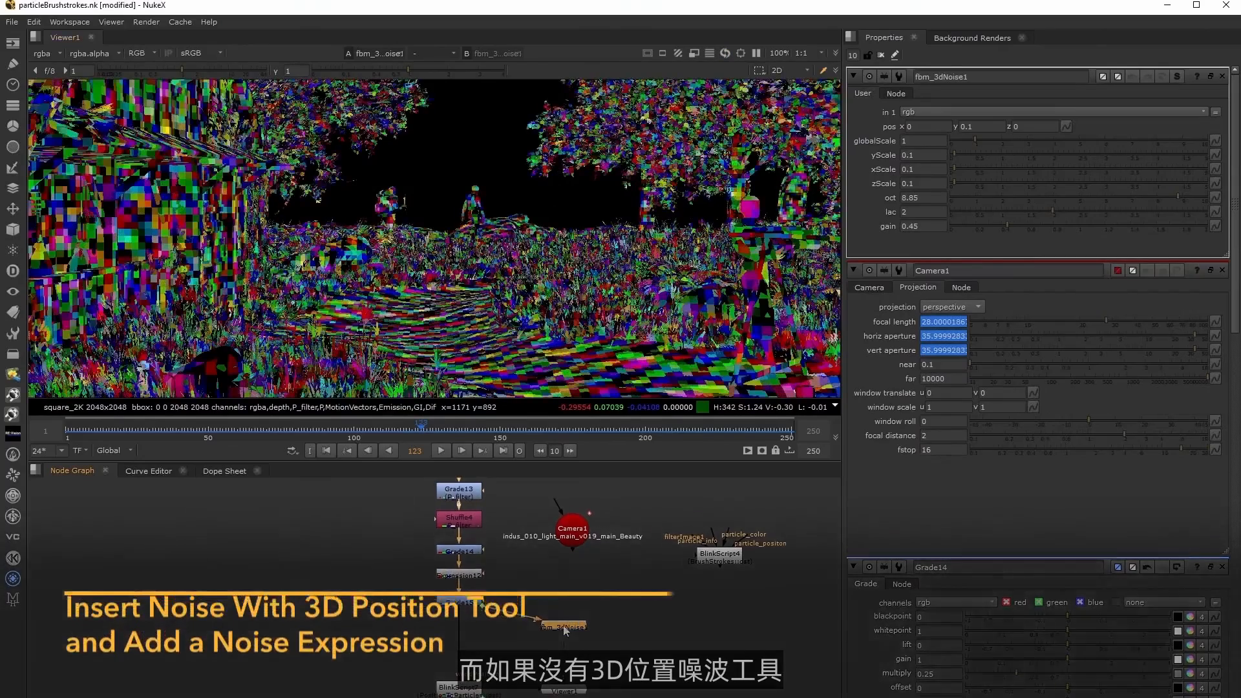
Open the fbm_3dNoise group and examine the first noise Expression node's fBm formula and user controls.
{"action": "key", "text": "ctrl+Return"}
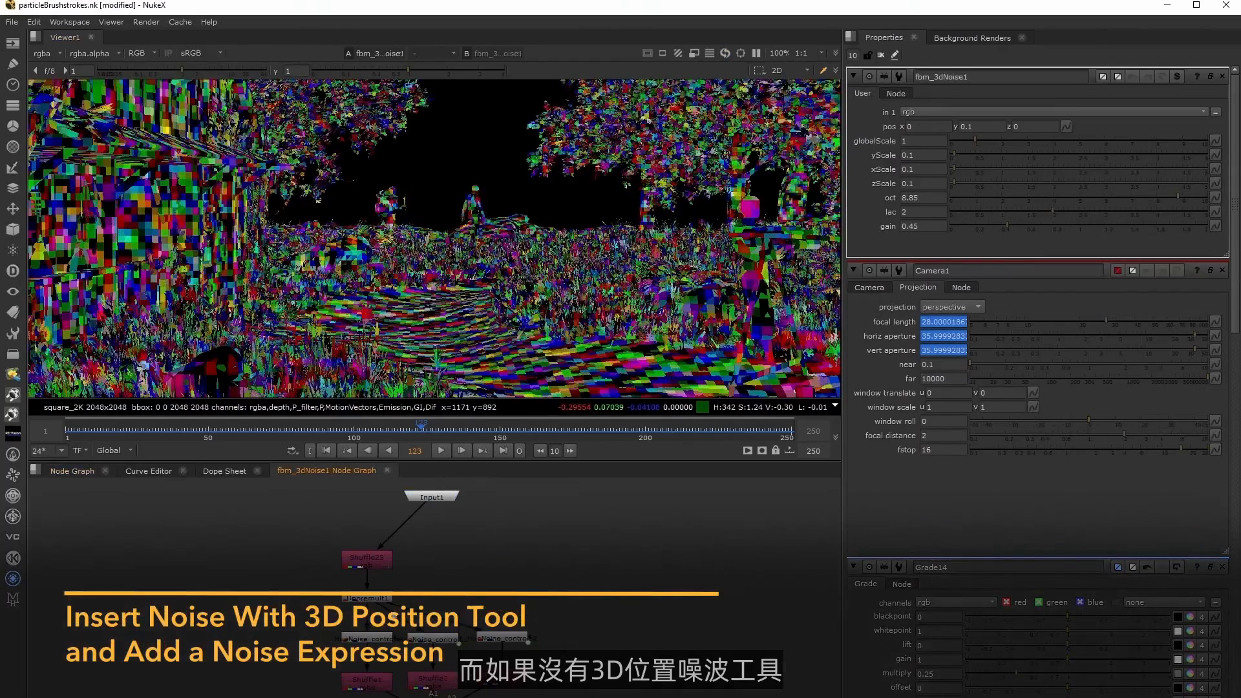
{"action": "double_click", "coordinate": [373, 639]}
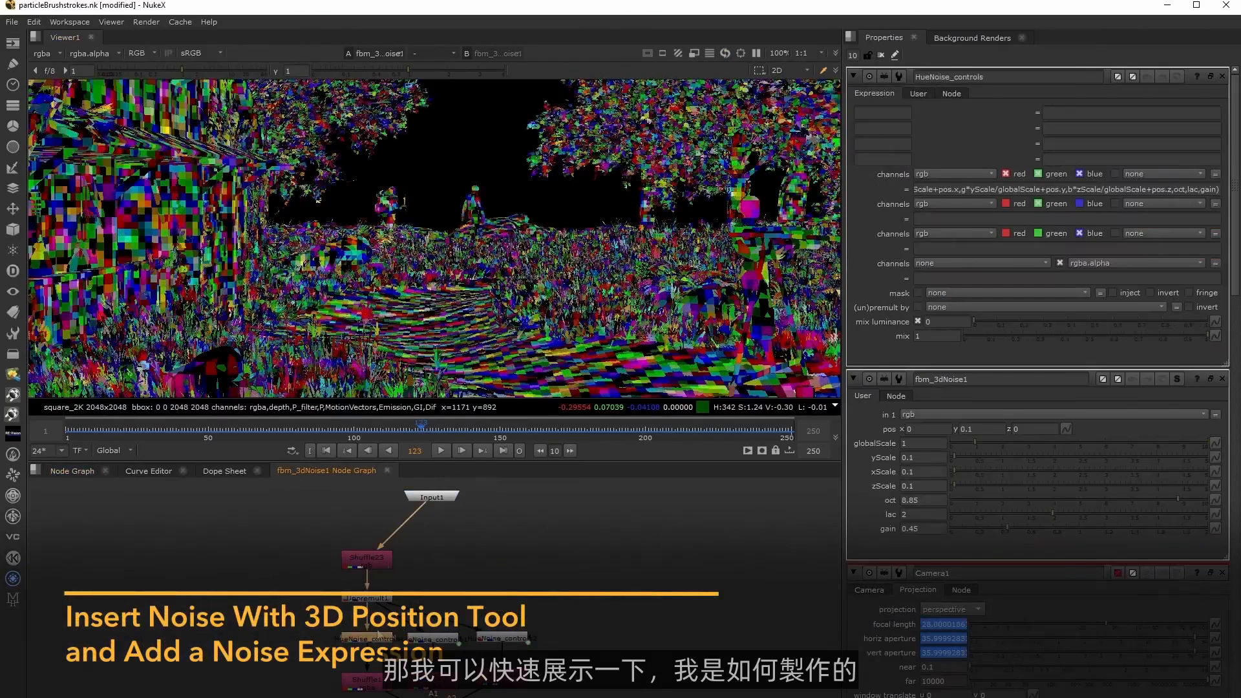
{"action": "left_click", "coordinate": [1011, 189]}
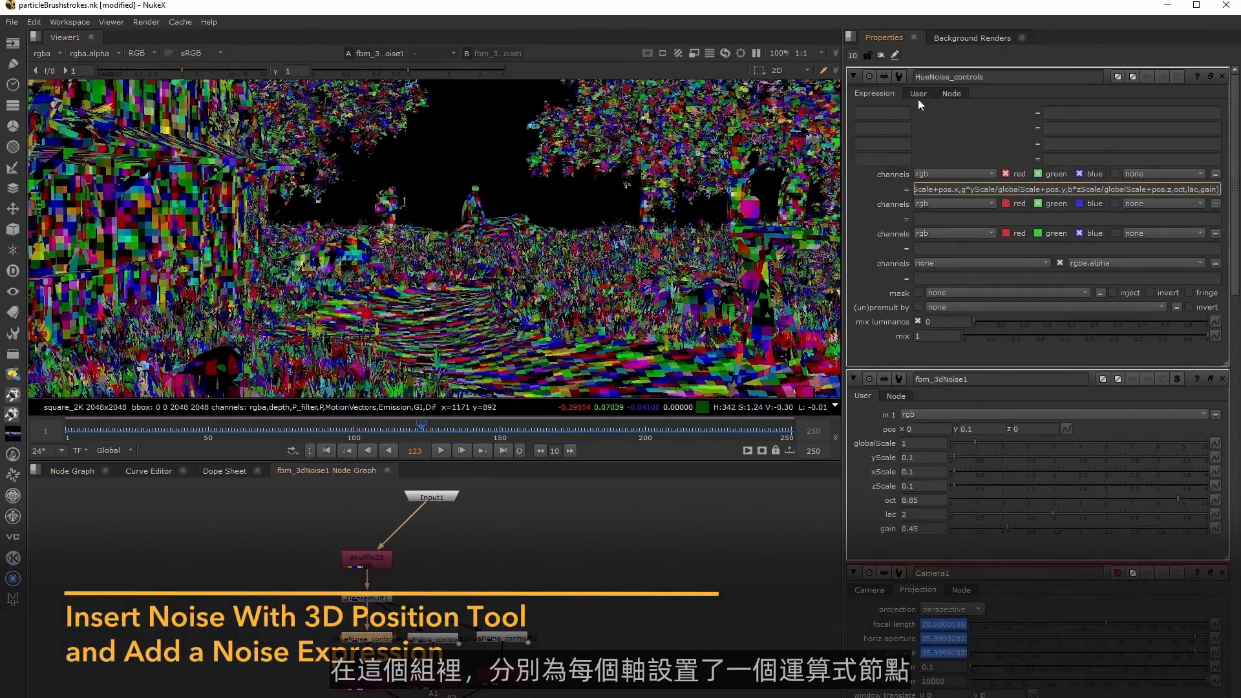
{"action": "left_click", "coordinate": [918, 94]}
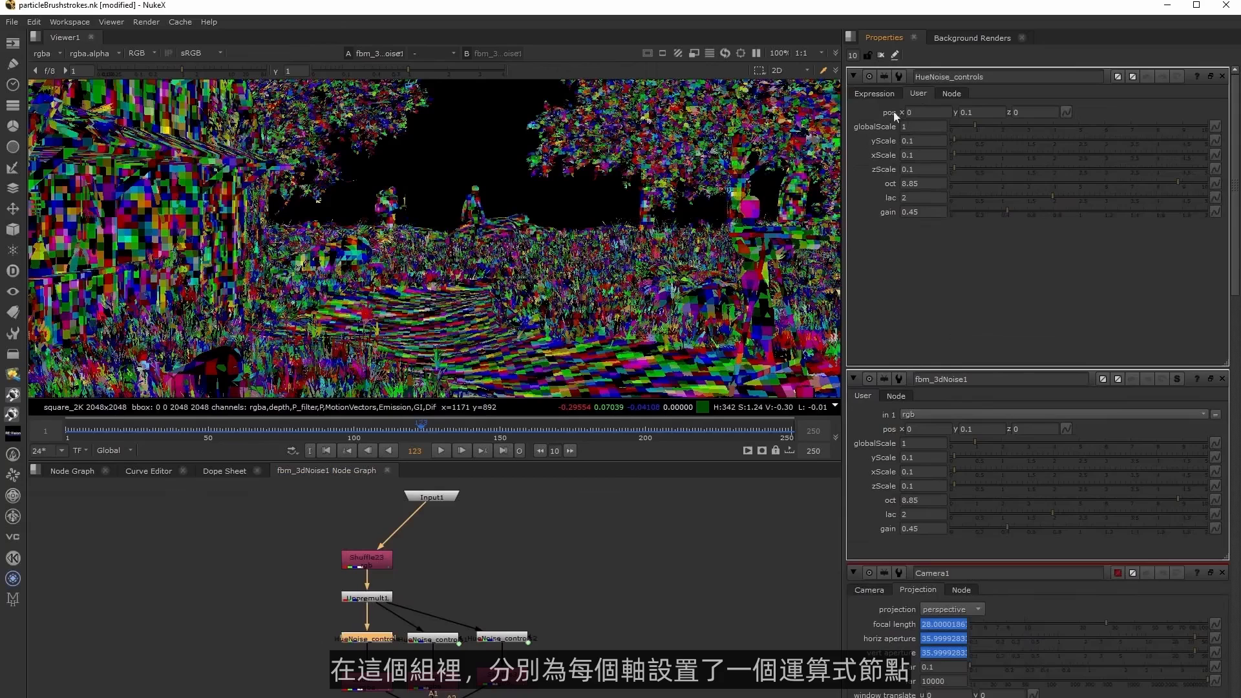
{"action": "left_click", "coordinate": [891, 96]}
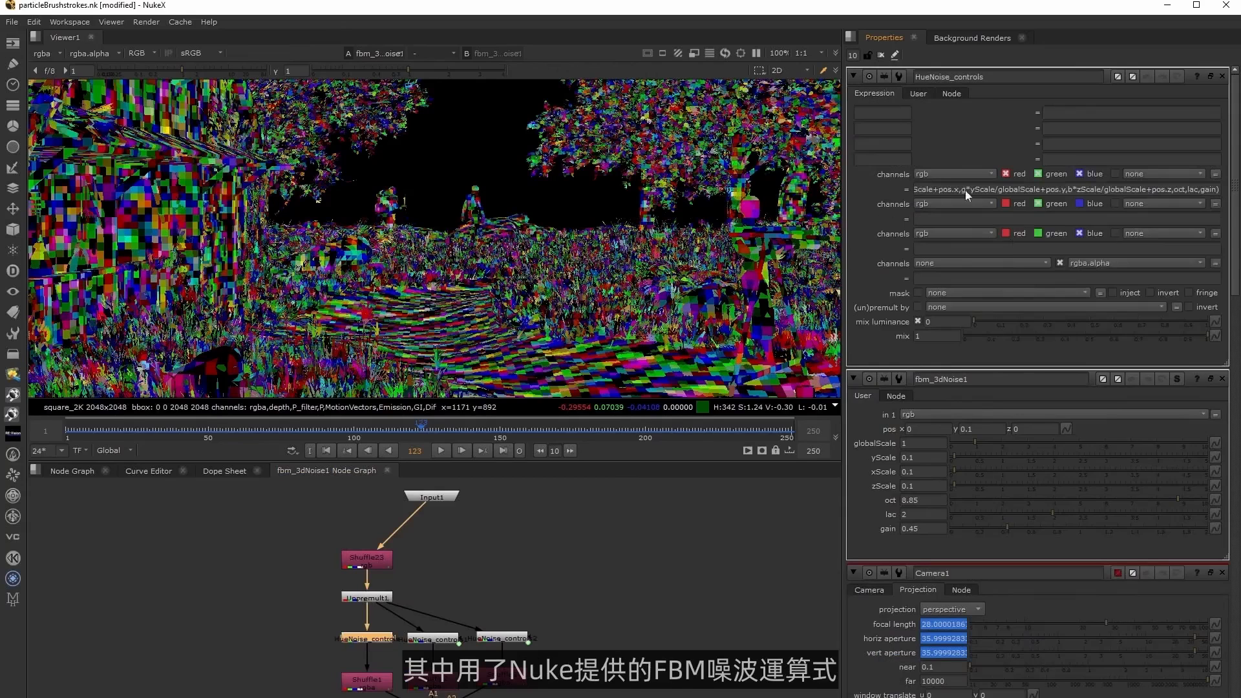
{"action": "left_click_drag", "start_coordinate": [1035, 189], "coordinate": [915, 189]}
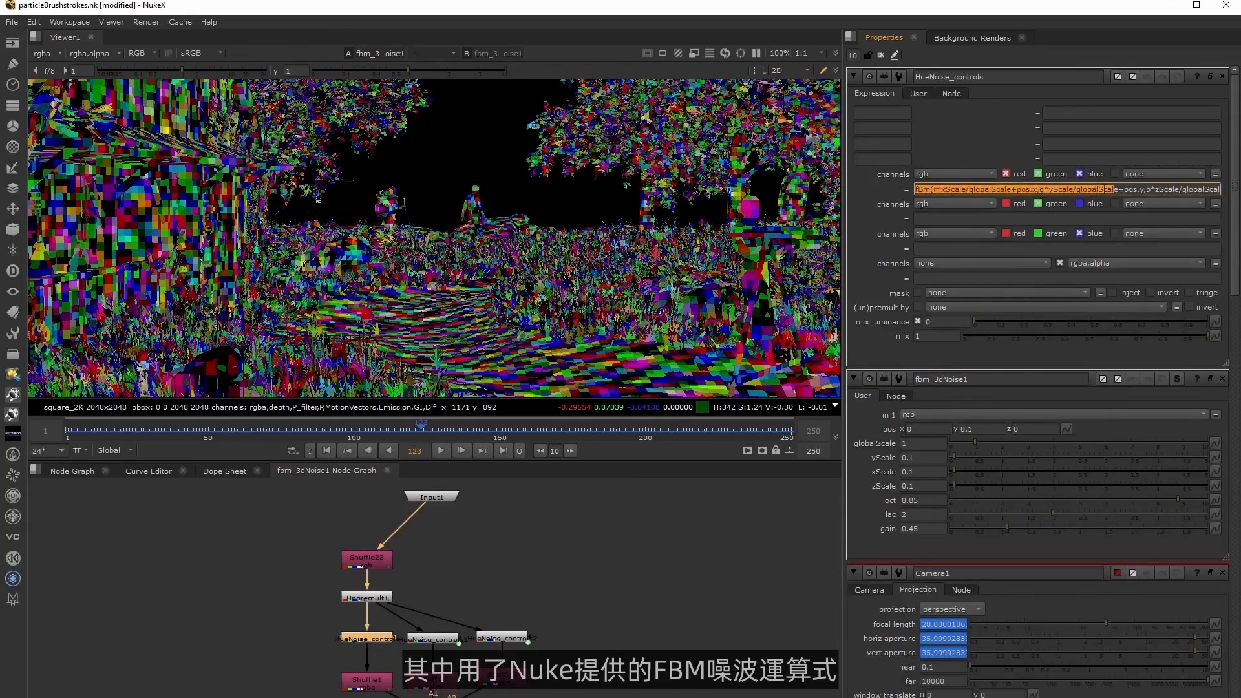
{"action": "left_click", "coordinate": [1114, 188]}
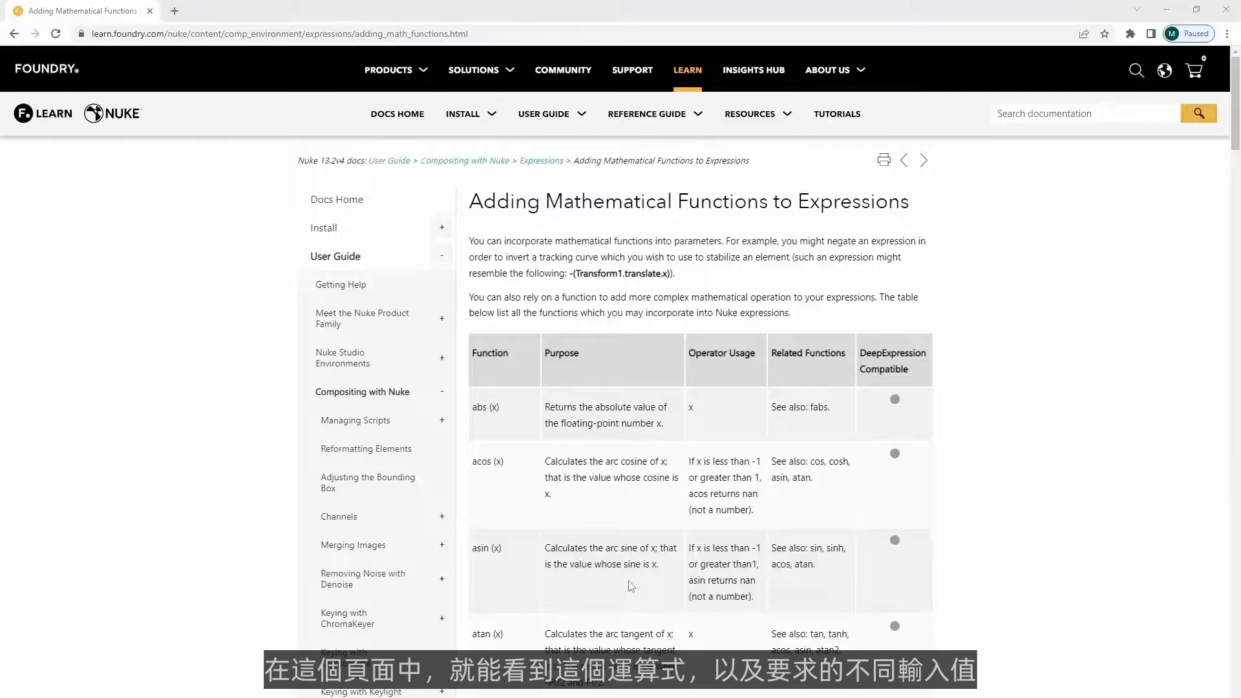
Switch to the Foundry documentation in the browser and find the fBm function entry and its required arguments.
{"action": "scroll", "coordinate": [630, 585], "scroll_direction": "down", "scroll_amount": 15}
{"action": "scroll", "coordinate": [630, 585], "scroll_direction": "down", "scroll_amount": 5}
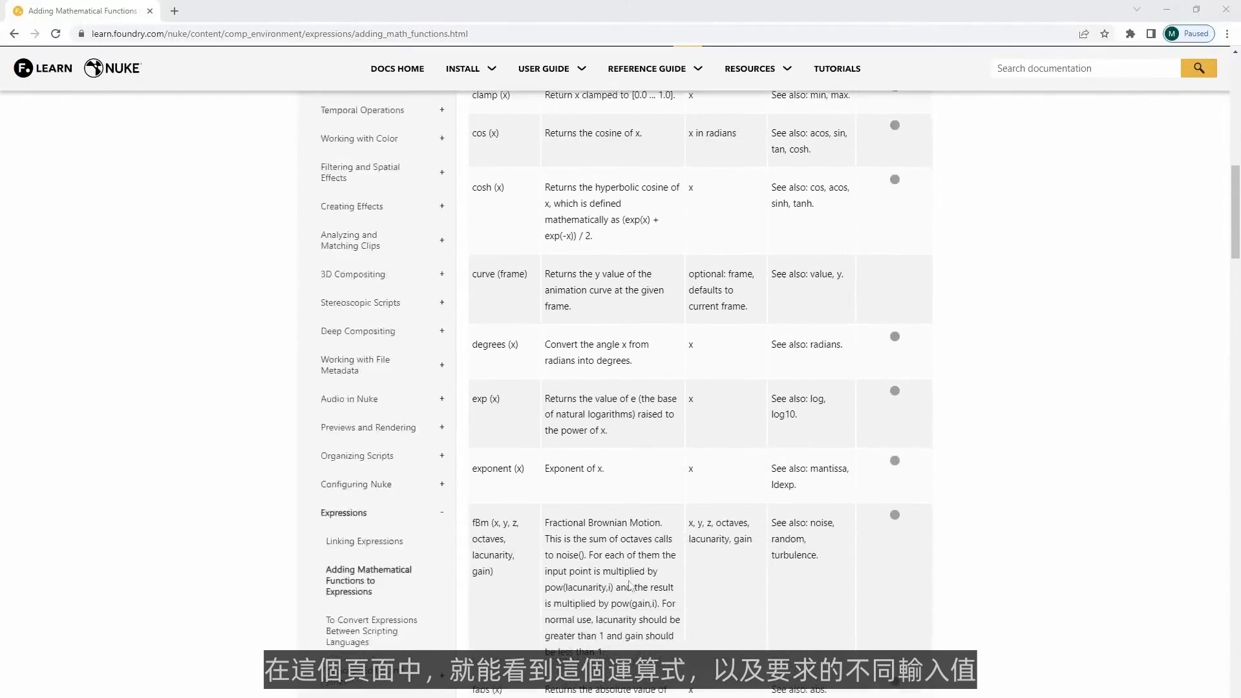
{"action": "left_click_drag", "start_coordinate": [473, 372], "coordinate": [517, 431]}
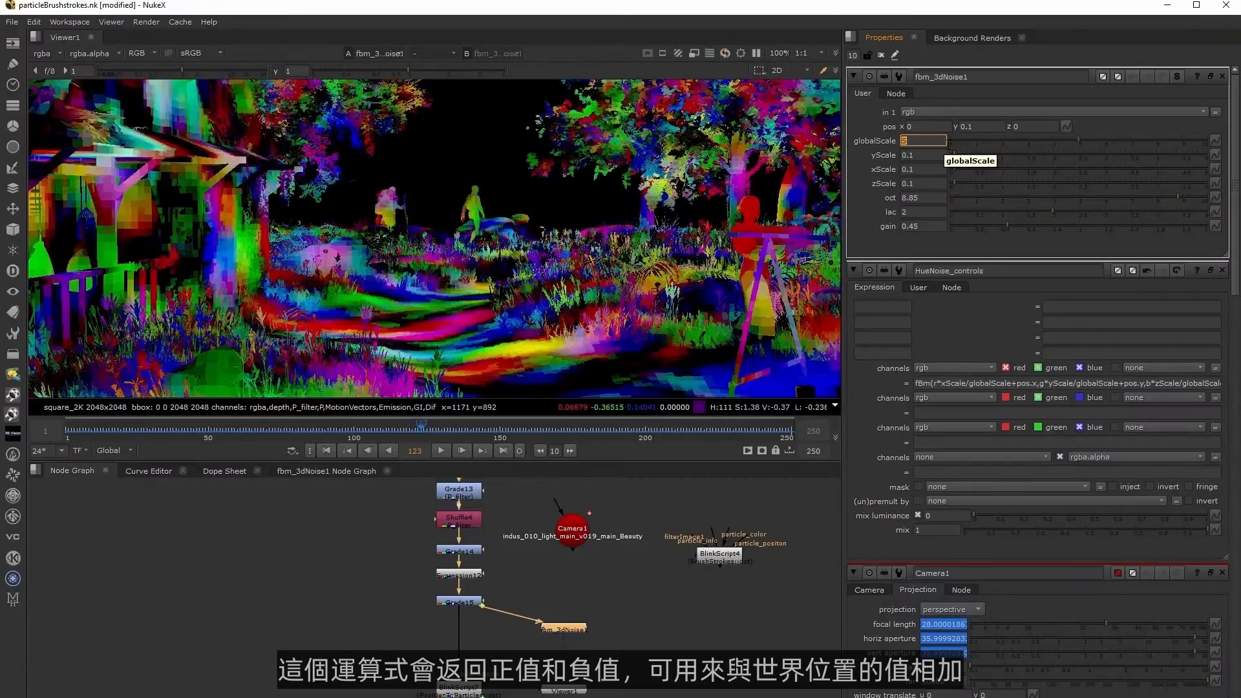
Set the fbm_3dNoise globalScale to 1.
{"action": "type", "text": "1"}
{"action": "key", "text": "Return"}
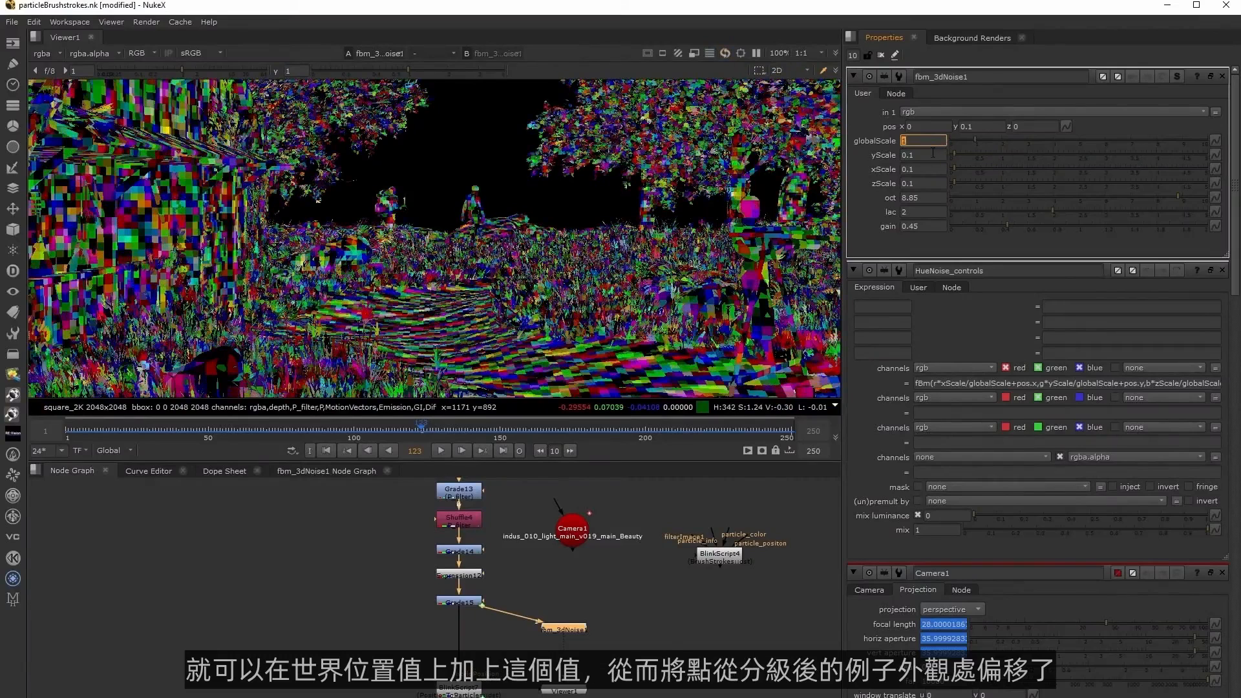
{"action": "left_click", "coordinate": [626, 645]}
Add a Merge below the lower Grade with fbm_3dNoise as its A input, using the plus operation, and compare the points with it disabled.
{"action": "middle_click_drag", "start_coordinate": [626, 645], "coordinate": [650, 630]}
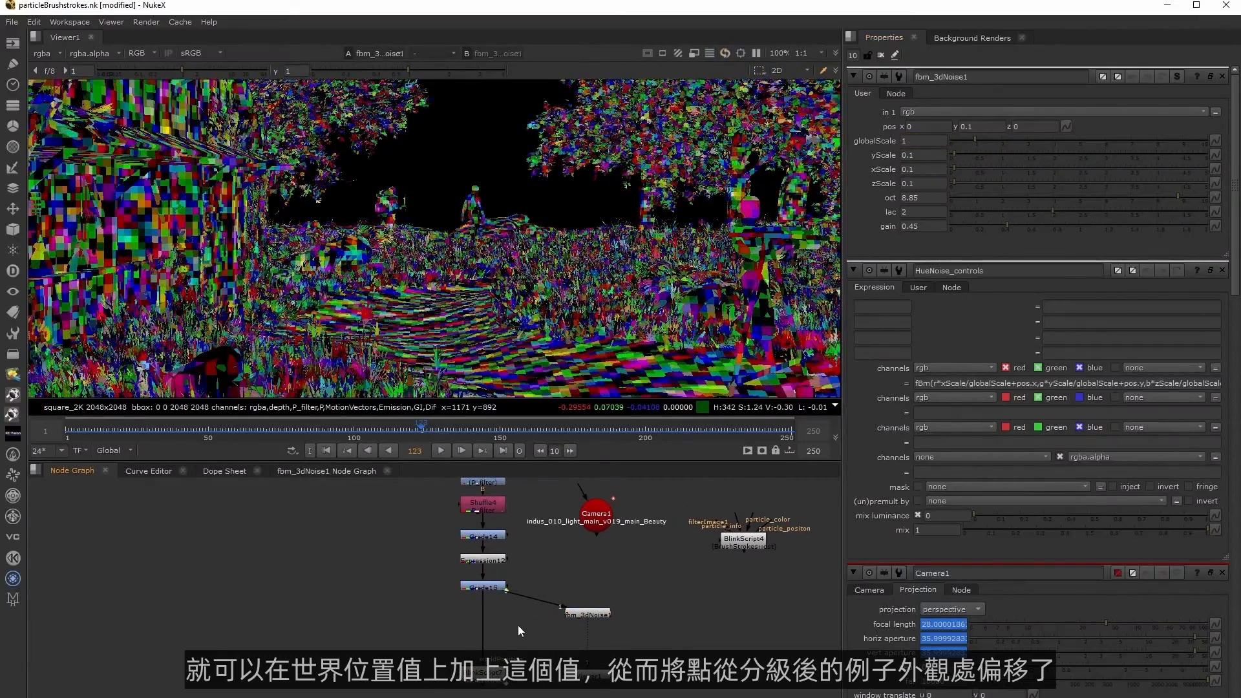
{"action": "key", "text": "m"}
{"action": "left_click_drag", "start_coordinate": [490, 627], "coordinate": [585, 615]}
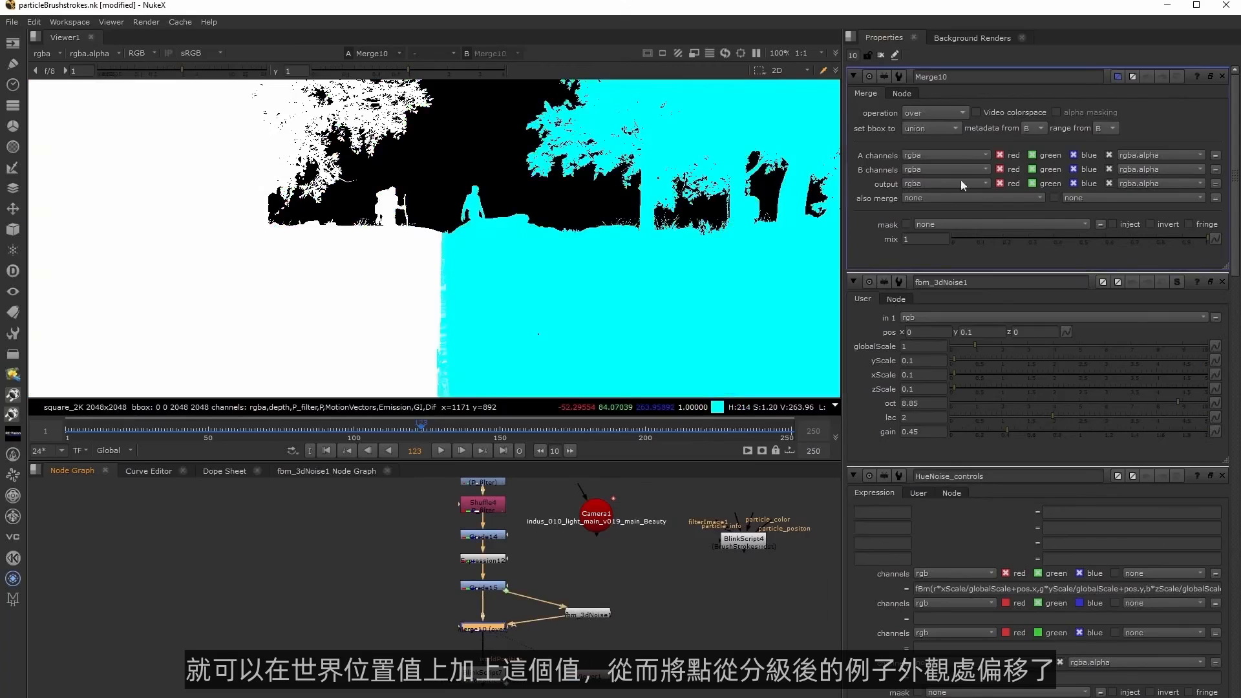
{"action": "left_click", "coordinate": [490, 626]}
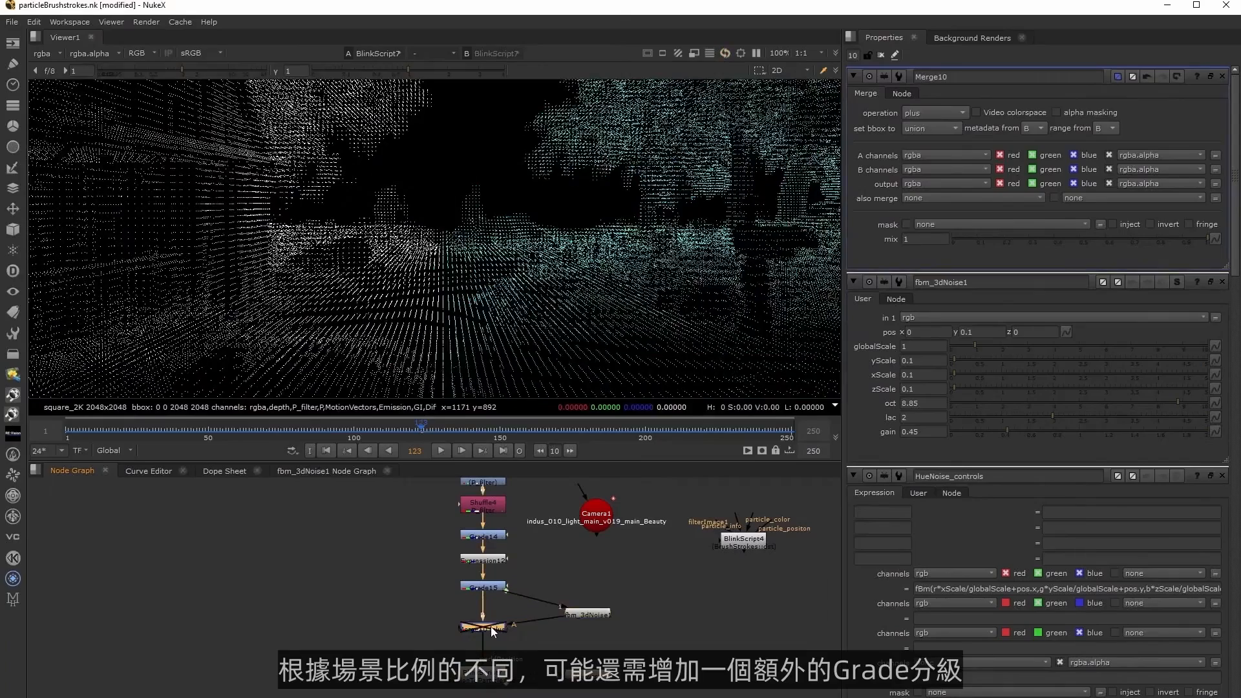
Add a Grade after fbm_3dNoise, turn off its black clamp and set its multiply to 10.
{"action": "left_click", "coordinate": [586, 615]}
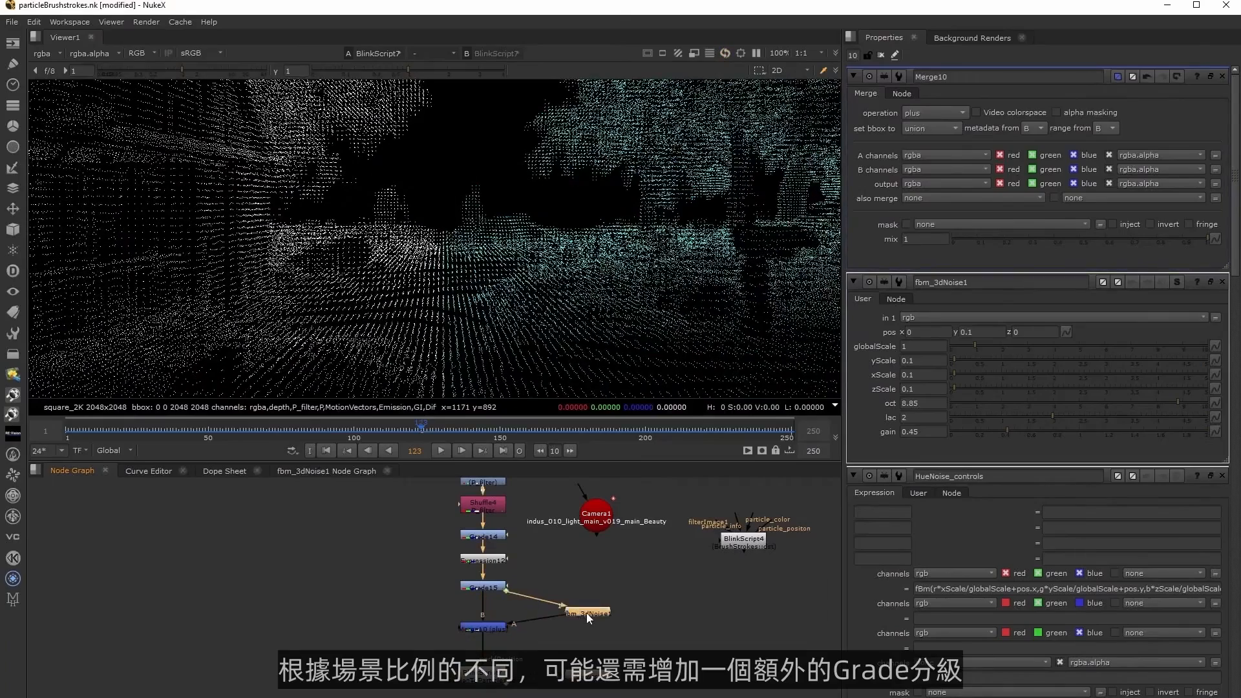
{"action": "key", "text": "g"}
{"action": "left_click", "coordinate": [965, 225]}
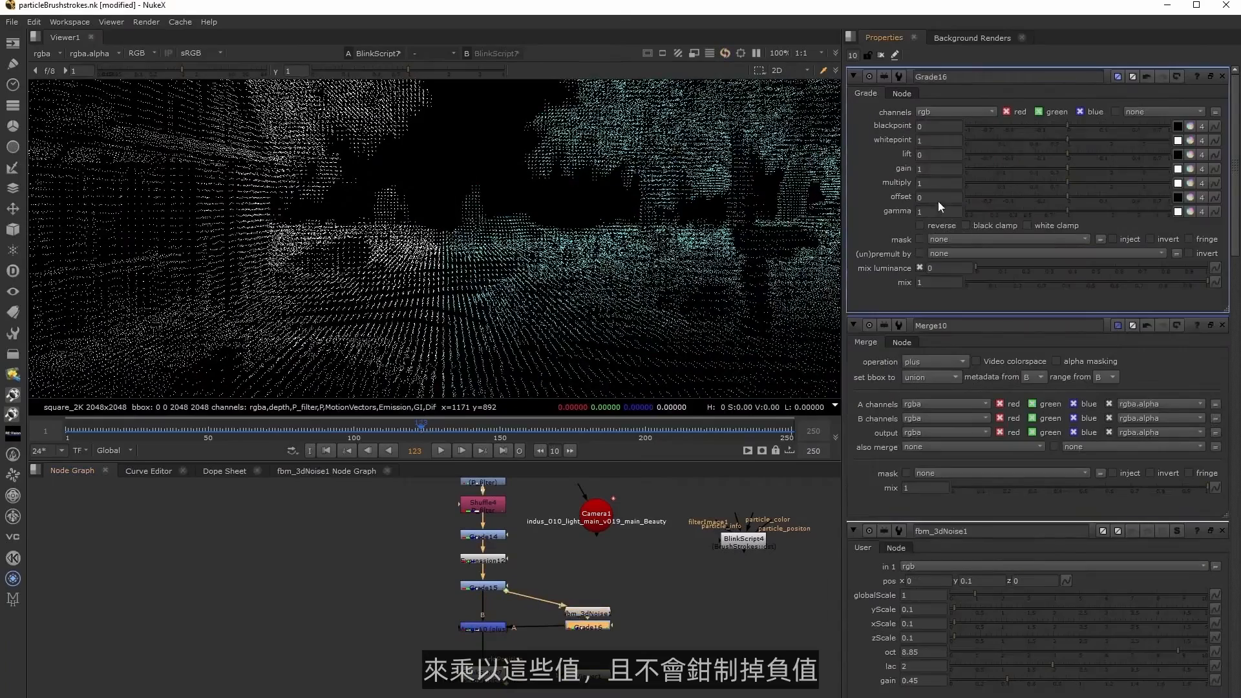
{"action": "left_click", "coordinate": [940, 182]}
{"action": "type", "text": "10"}
{"action": "key", "text": "Return"}
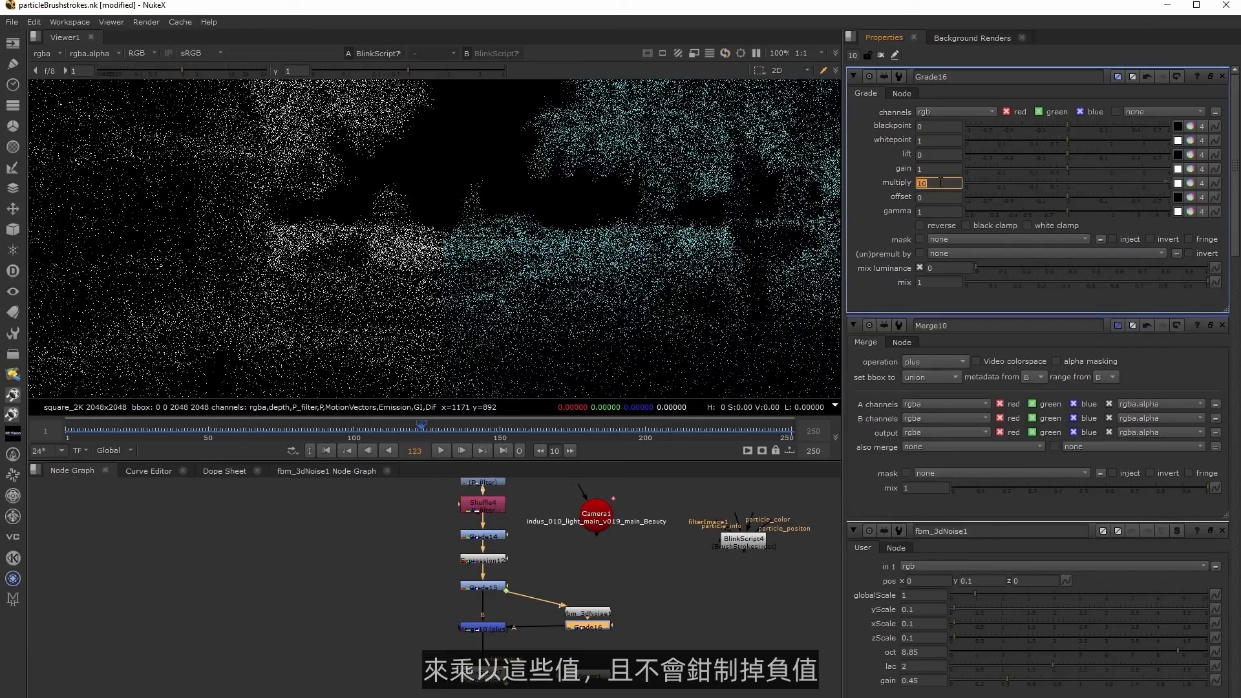
Try negative multiply values on the noise Grade, and restore the multiply to 10.
{"action": "key", "text": "Left"}
{"action": "key", "text": "Down"}
{"action": "key", "text": "Down"}
{"action": "key", "text": "Down"}
{"action": "key", "text": "Down"}
{"action": "key", "text": "Down"}
{"action": "key", "text": "Down"}
{"action": "key", "text": "Down"}
{"action": "key", "text": "Down"}
{"action": "key", "text": "Down"}
{"action": "key", "text": "Down"}
{"action": "key", "text": "Down"}
{"action": "key", "text": "Down"}
{"action": "key", "text": "Down"}
{"action": "key", "text": "Down"}
{"action": "key", "text": "Down"}
{"action": "key", "text": "Down"}
{"action": "key", "text": "Down"}
{"action": "key", "text": "Down"}
{"action": "key", "text": "Down"}
{"action": "key", "text": "Down"}
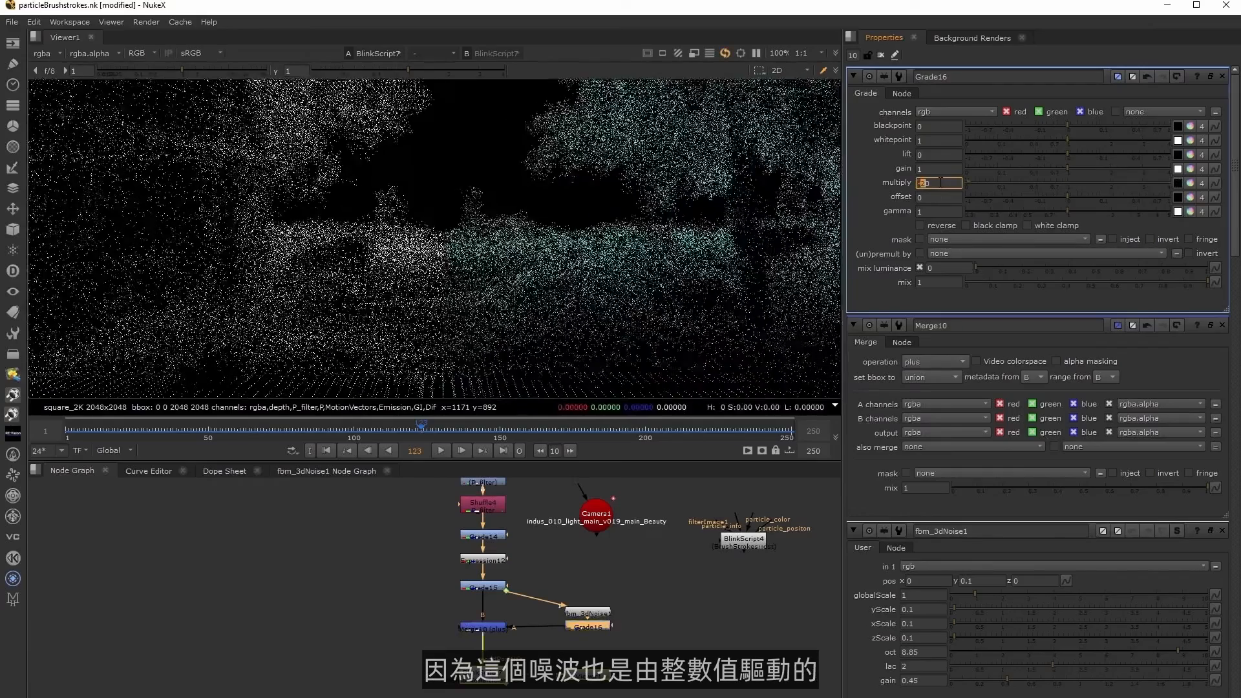
{"action": "key", "text": "Up"}
{"action": "key", "text": "Up"}
{"action": "key", "text": "Up"}
{"action": "key", "text": "Up"}
{"action": "key", "text": "Up"}
{"action": "key", "text": "Up"}
{"action": "key", "text": "Up"}
{"action": "key", "text": "Up"}
{"action": "key", "text": "Up"}
{"action": "key", "text": "Up"}
{"action": "key", "text": "Up"}
{"action": "key", "text": "Up"}
{"action": "key", "text": "Up"}
{"action": "key", "text": "Up"}
{"action": "key", "text": "Up"}
{"action": "key", "text": "Up"}
{"action": "key", "text": "Up"}
{"action": "key", "text": "Up"}
{"action": "key", "text": "Up"}
{"action": "key", "text": "Up"}
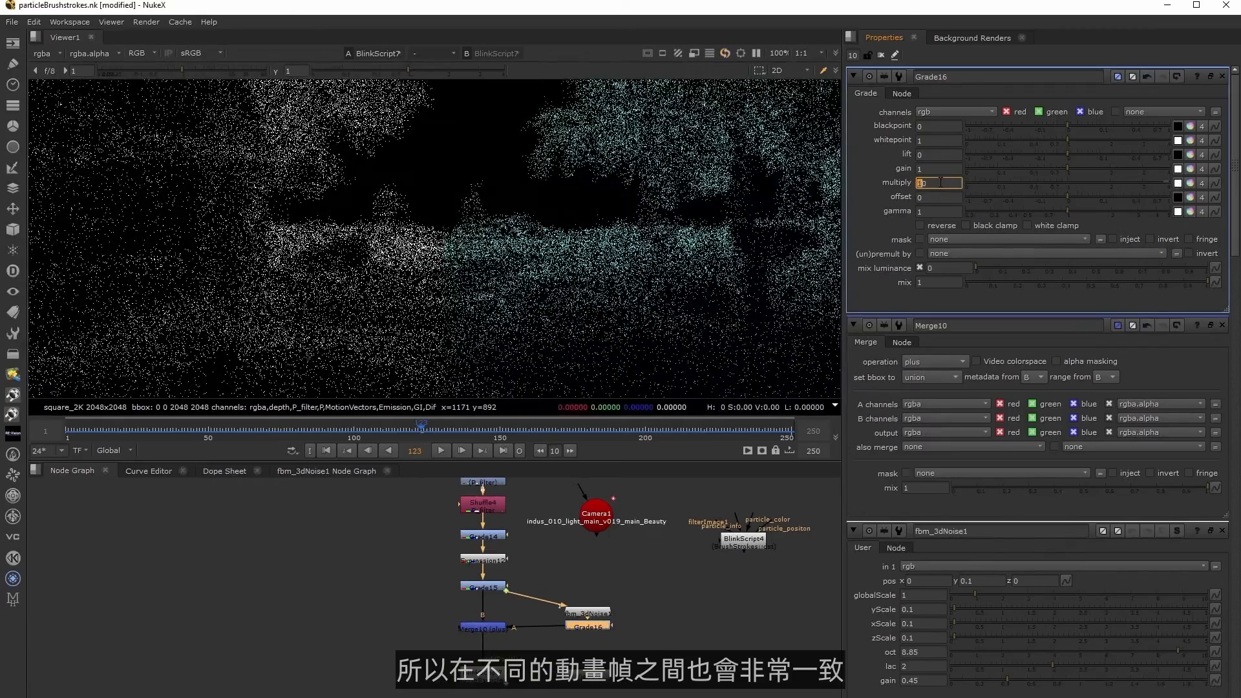
Scrub between frames 97 and 167 to check the noise-offset points, and disable the plus Merge at frame 118 for comparison.
{"action": "left_click_drag", "start_coordinate": [437, 429], "coordinate": [537, 438]}
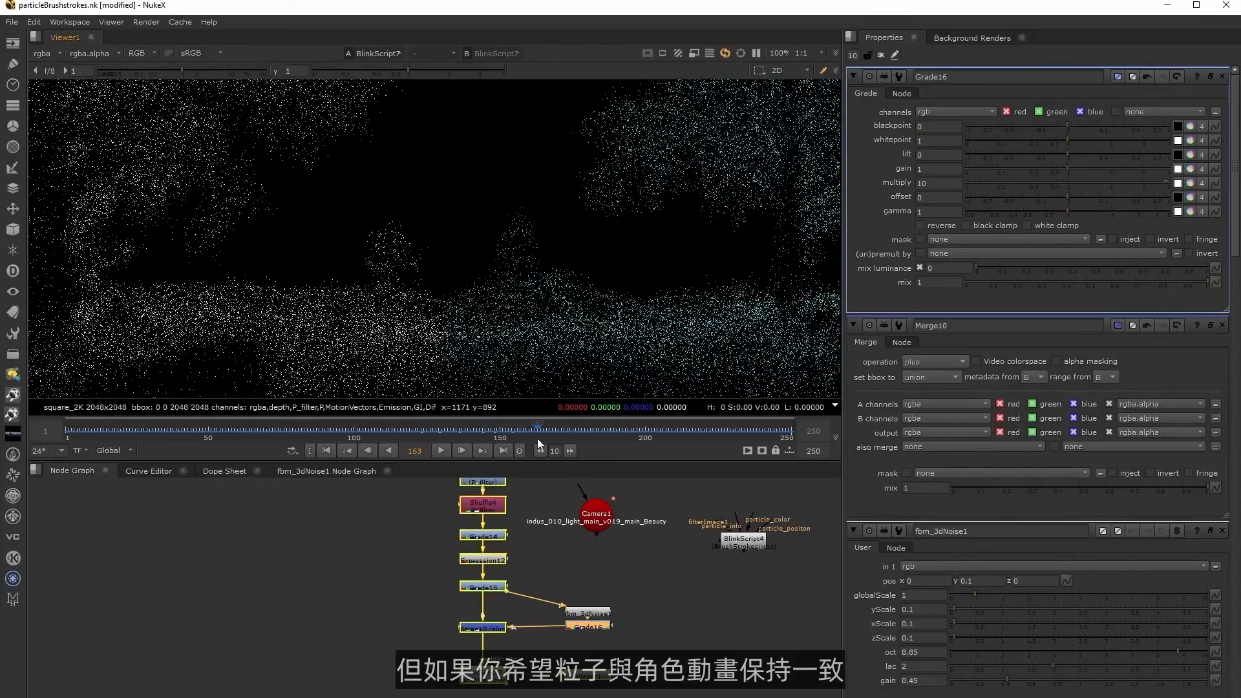
{"action": "left_click", "coordinate": [475, 431]}
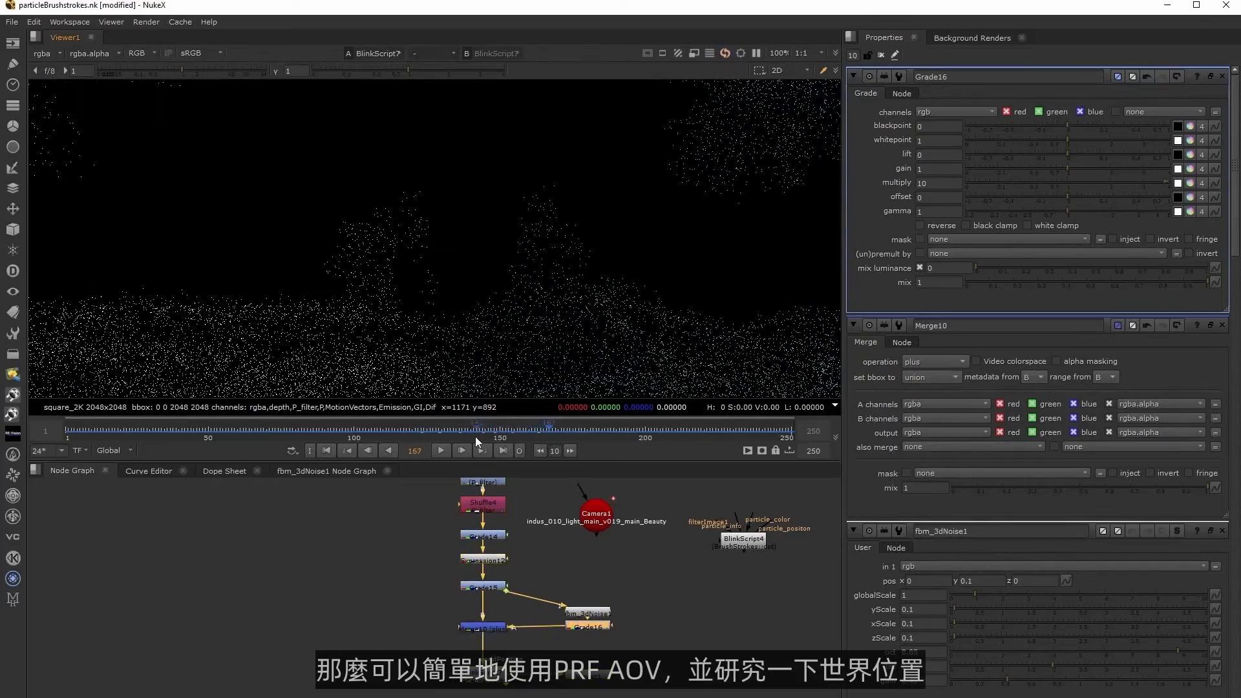
{"action": "left_click_drag", "start_coordinate": [412, 431], "coordinate": [344, 428]}
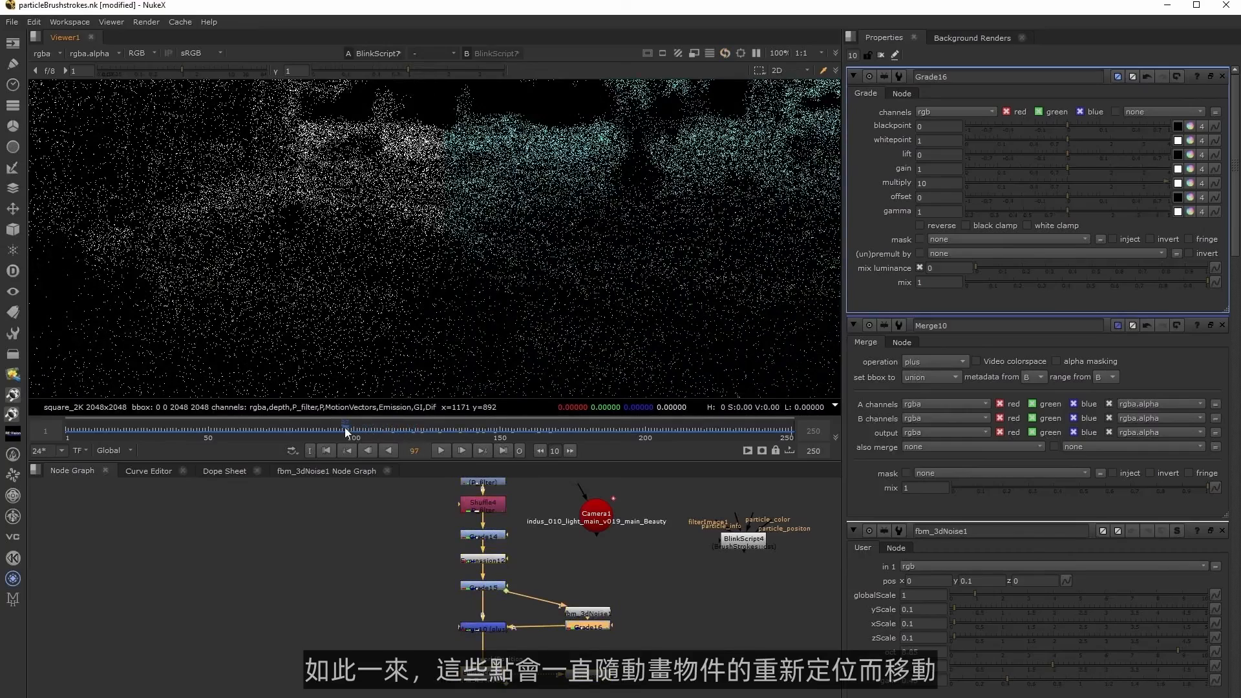
{"action": "left_click", "coordinate": [405, 431]}
{"action": "left_click", "coordinate": [494, 628]}
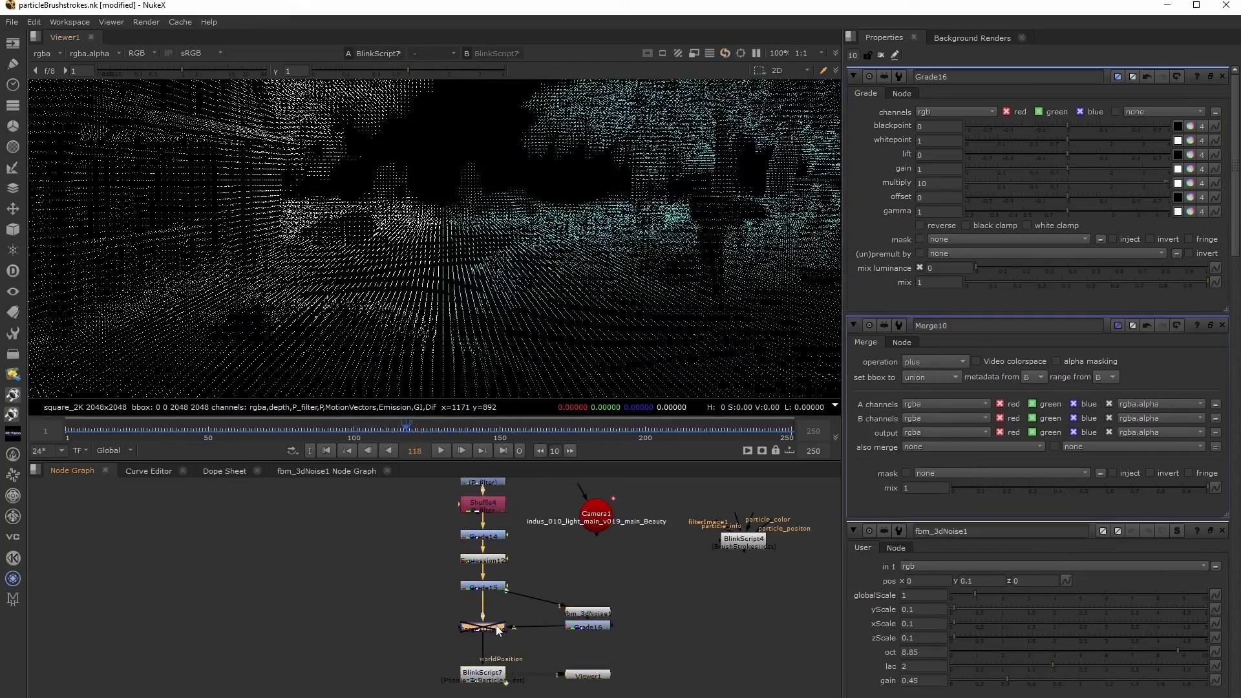
Scrub between frames 132 and 160 and examine the scattered particle points up close at frame 151.
{"action": "left_click", "coordinate": [448, 432]}
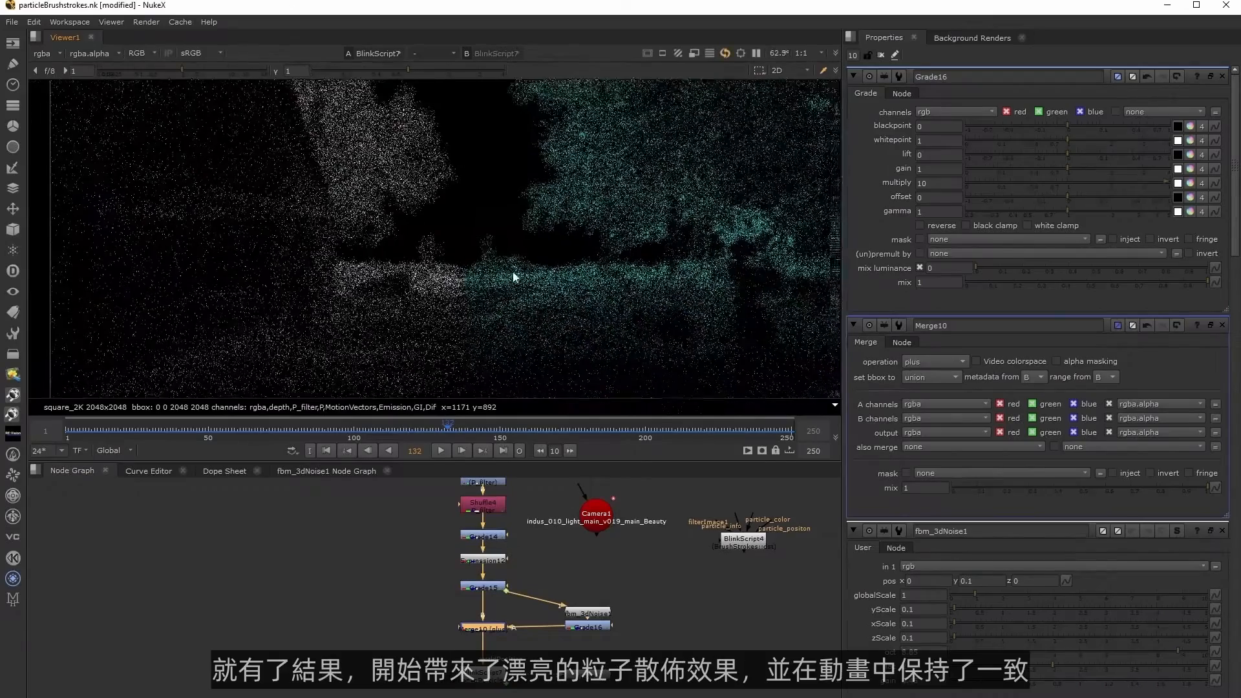
{"action": "scroll", "coordinate": [490, 355], "scroll_direction": "down", "scroll_amount": 3}
{"action": "left_click", "coordinate": [473, 431]}
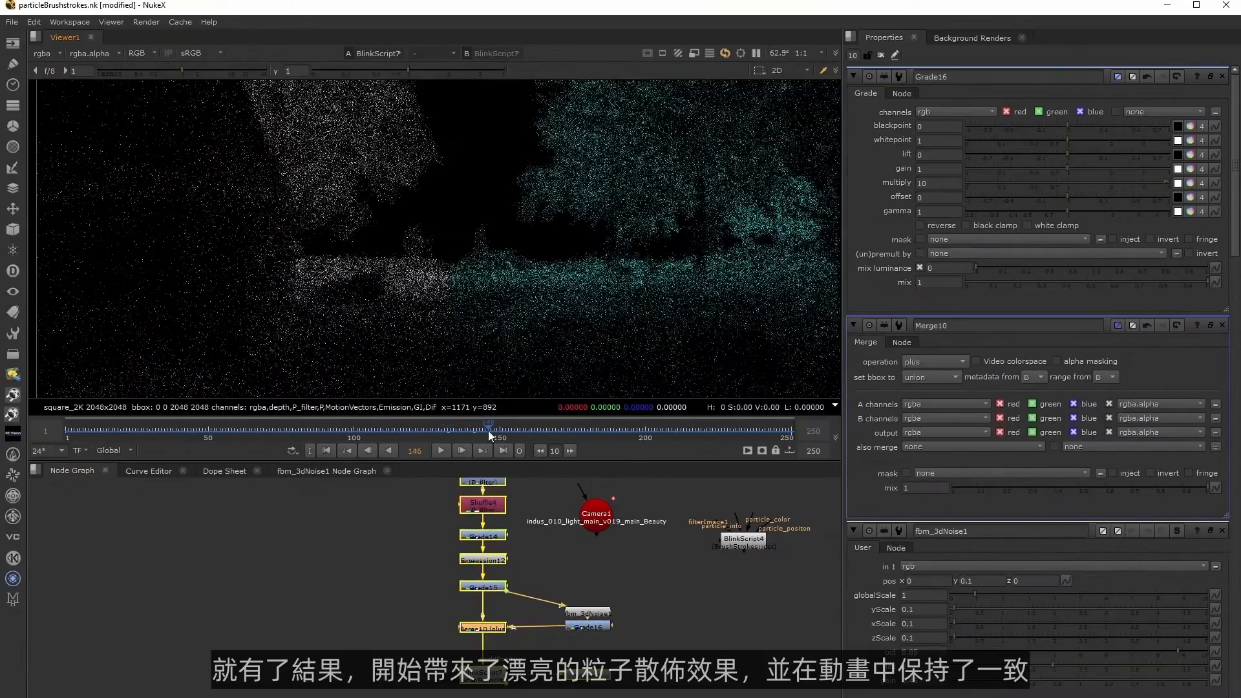
{"action": "left_click", "coordinate": [487, 430]}
{"action": "left_click", "coordinate": [509, 431]}
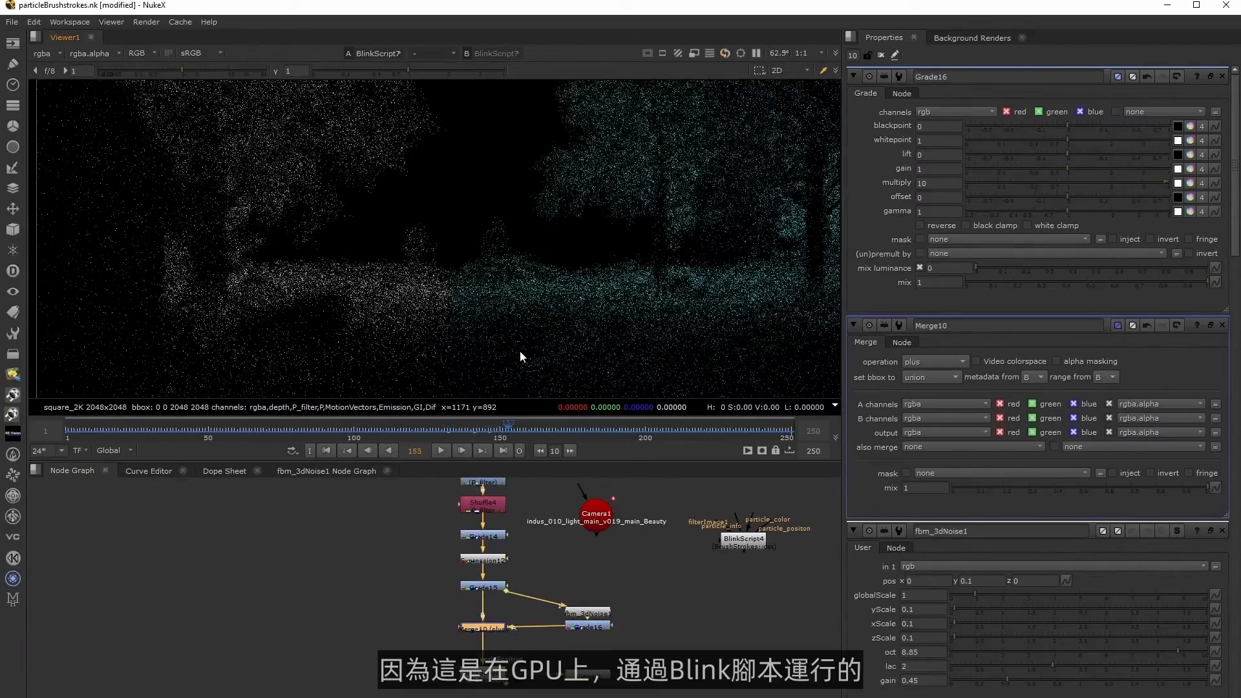
{"action": "scroll", "coordinate": [501, 262], "scroll_direction": "up", "scroll_amount": 1}
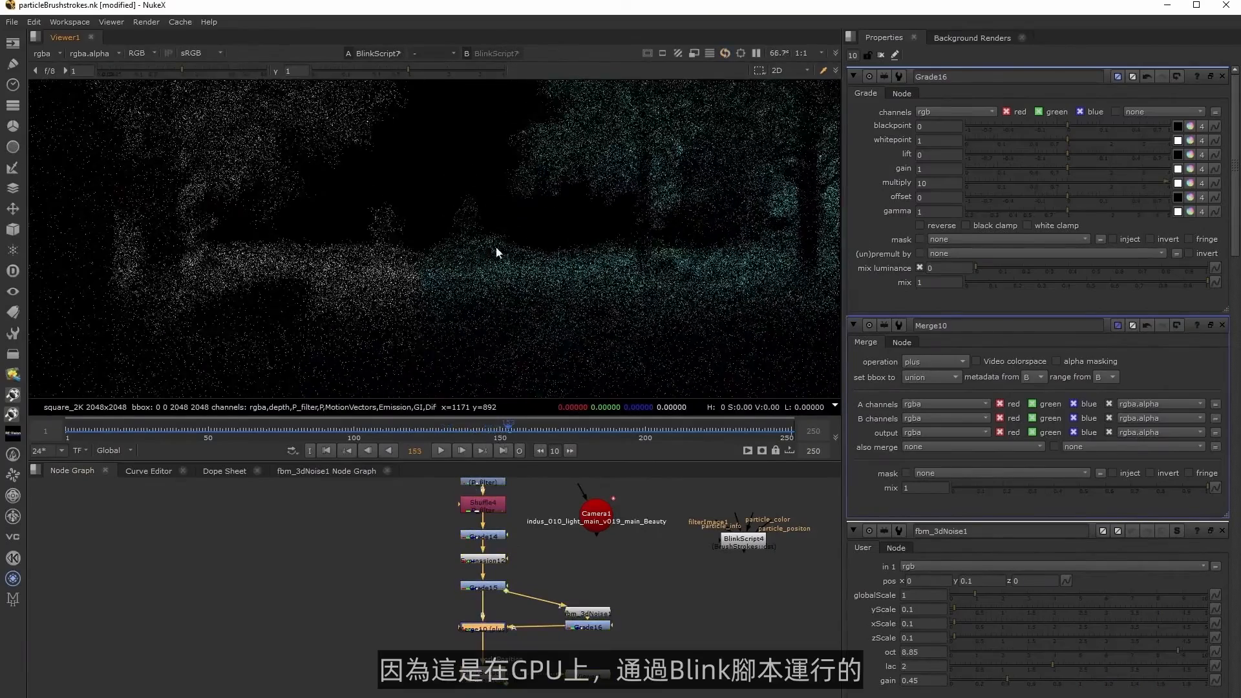
{"action": "scroll", "coordinate": [513, 244], "scroll_direction": "up", "scroll_amount": 5}
{"action": "left_click", "coordinate": [529, 433]}
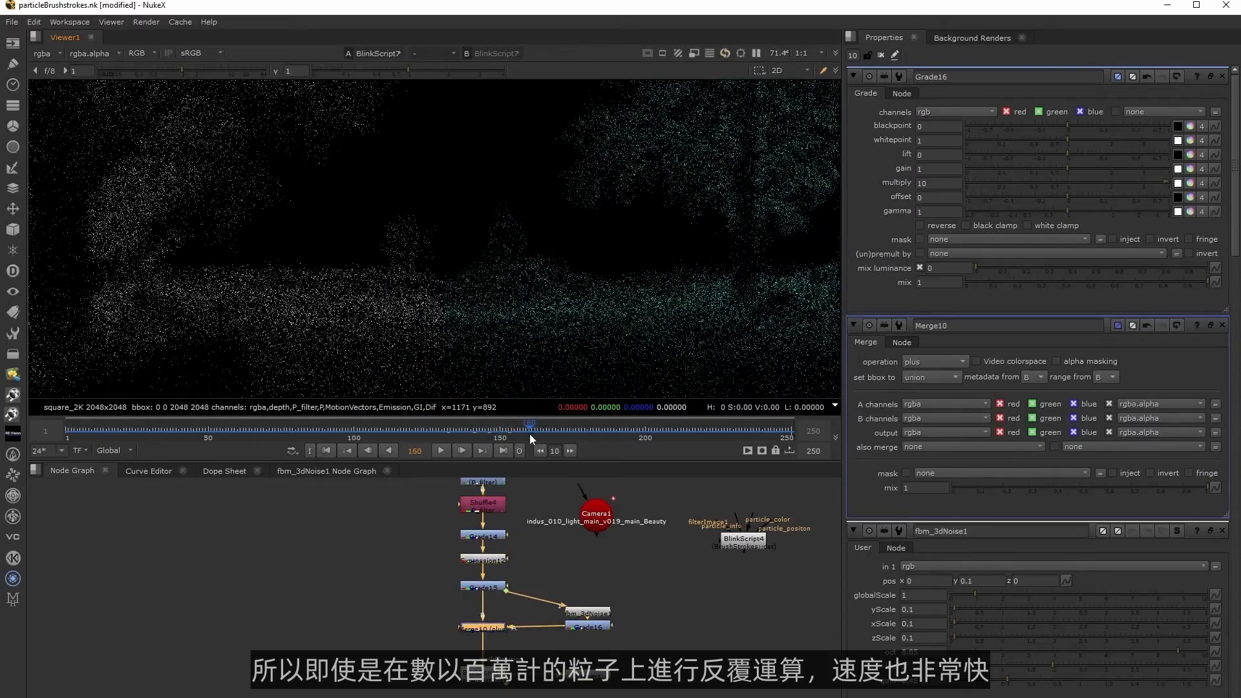
{"action": "left_click", "coordinate": [504, 431]}
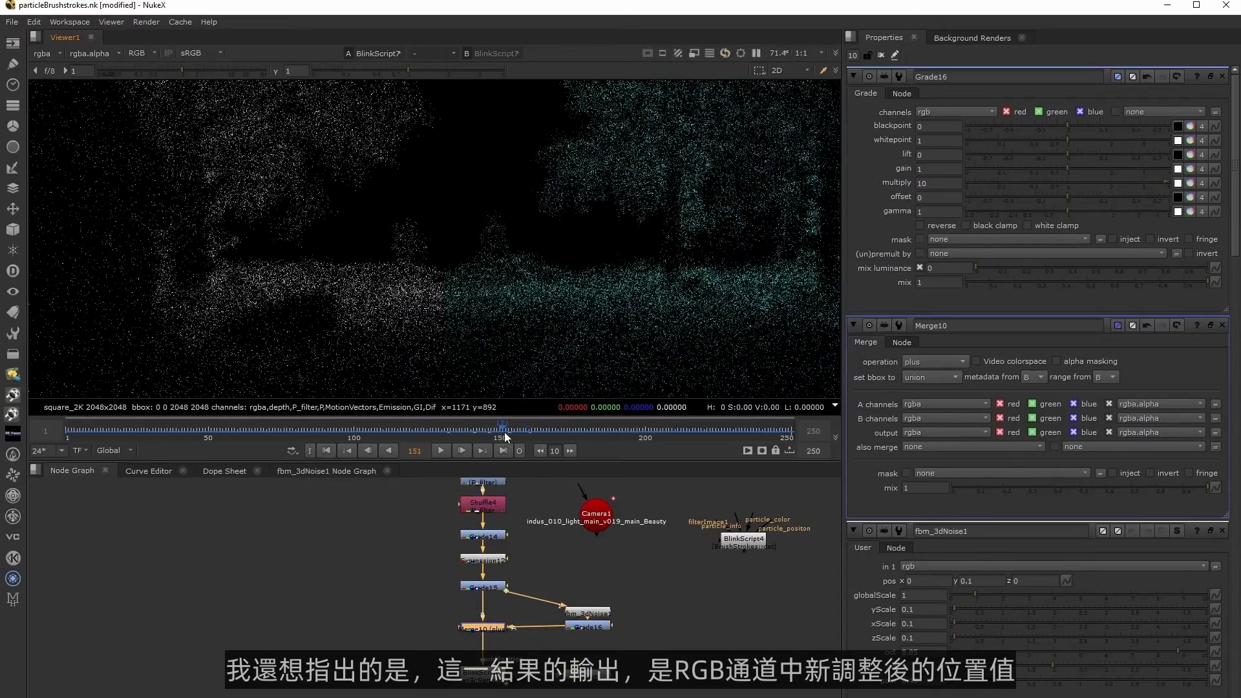
{"action": "scroll", "coordinate": [517, 336], "scroll_direction": "up", "scroll_amount": 5}
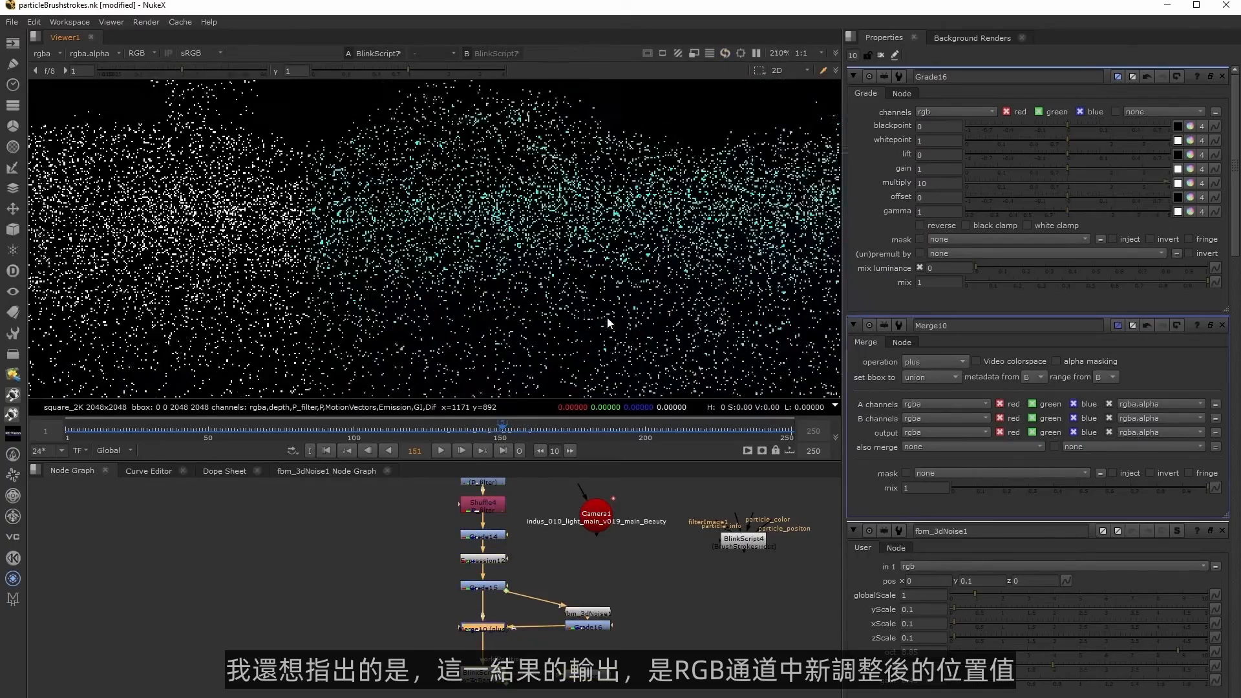
{"action": "left_click", "coordinate": [511, 336], "text": "ctrl"}
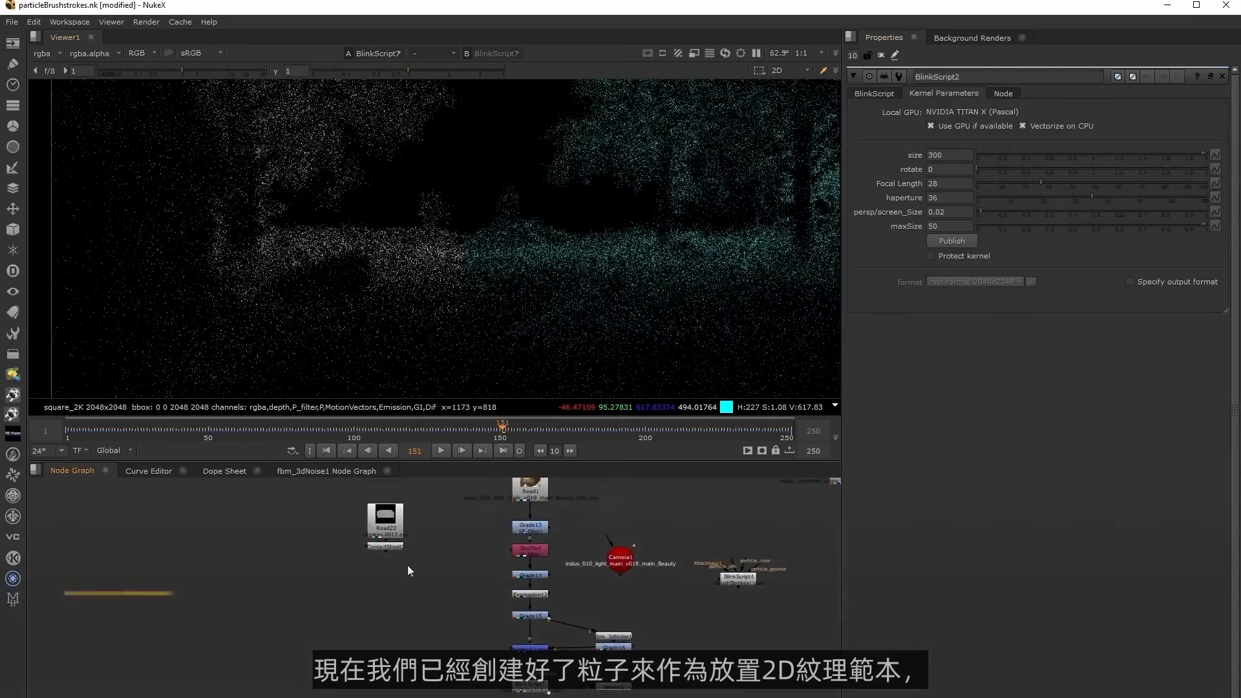
View the Read22 brushstroke sequence and look through its strokes files in the file browser without replacing the source.
{"action": "middle_click_drag", "start_coordinate": [532, 686], "coordinate": [539, 622]}
{"action": "left_click", "coordinate": [538, 622]}
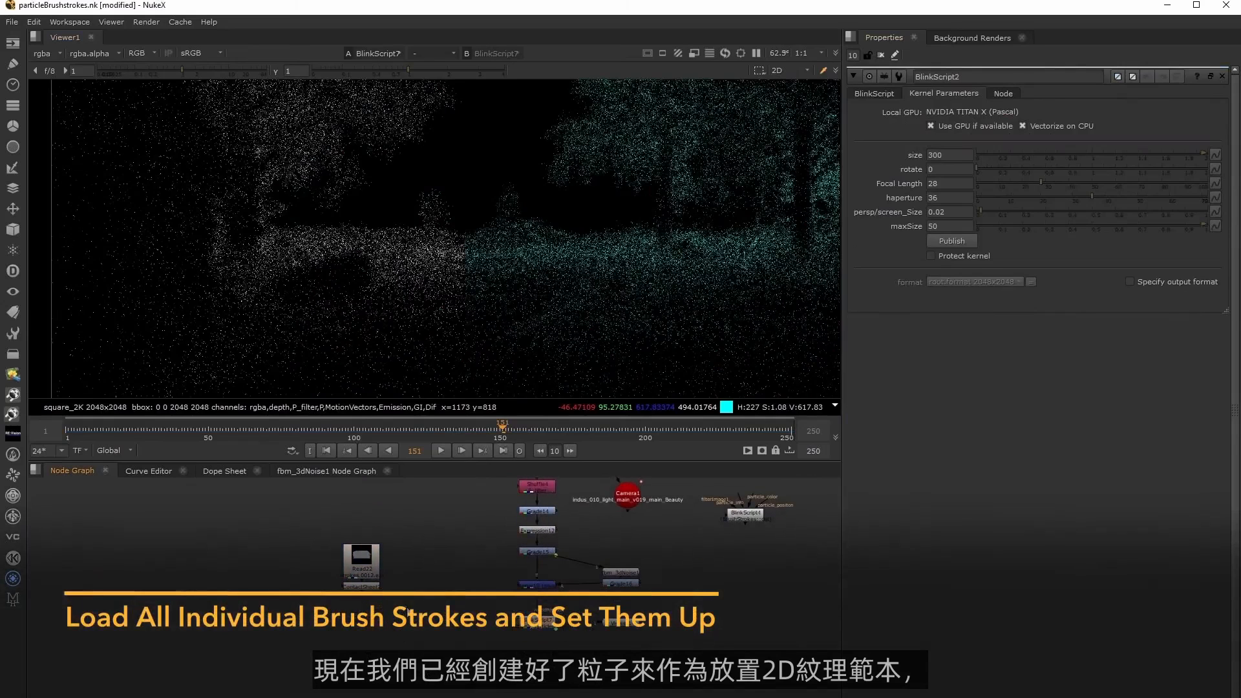
{"action": "left_click", "coordinate": [365, 569]}
{"action": "key", "text": "1"}
{"action": "double_click", "coordinate": [366, 569]}
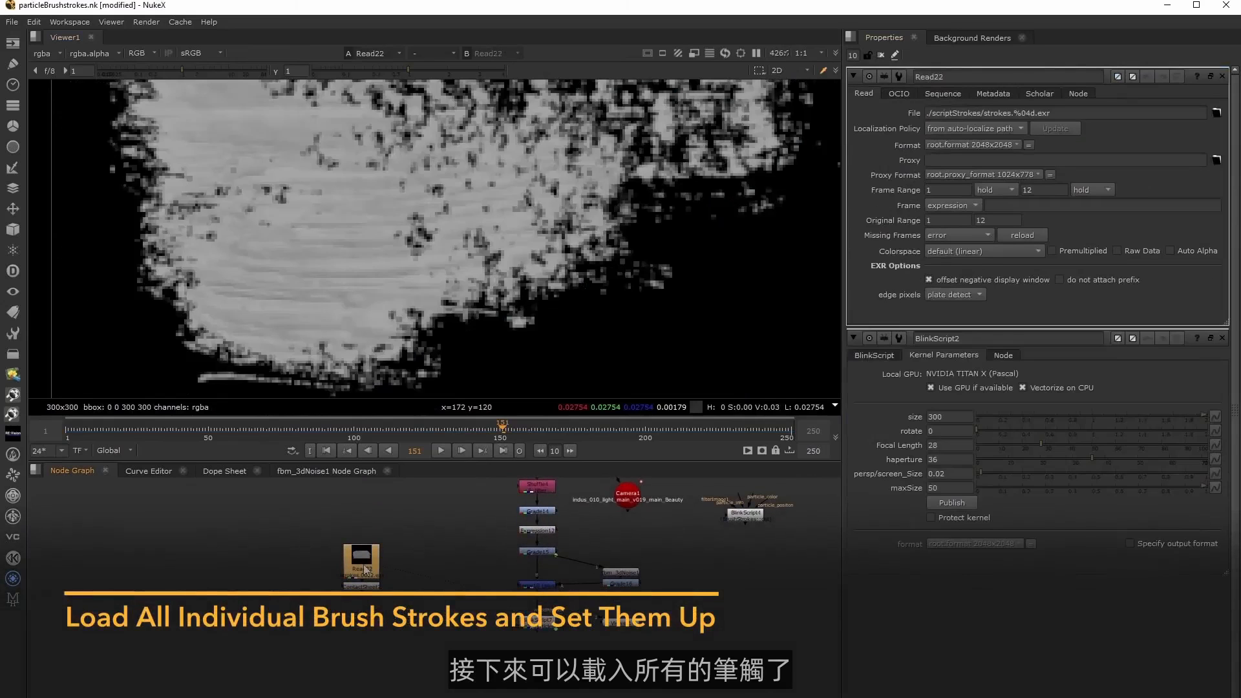
{"action": "left_click", "coordinate": [1217, 113]}
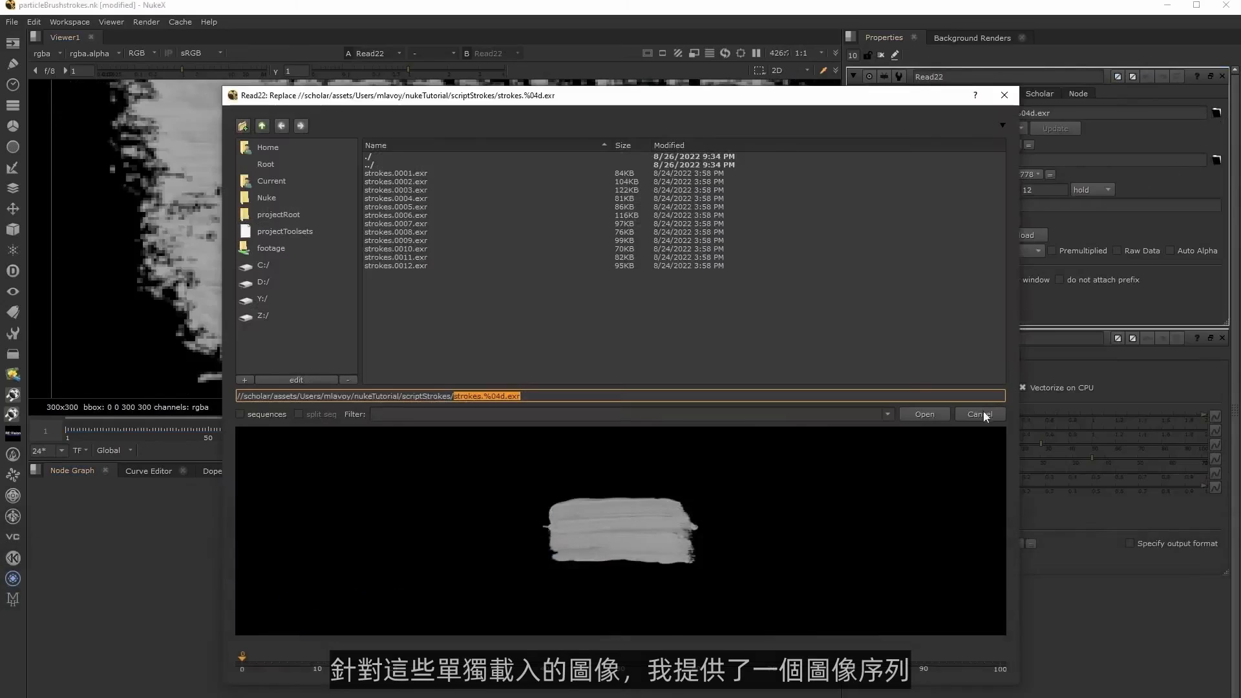
{"action": "left_click", "coordinate": [982, 413]}
Import strokes.0001.exr through strokes.0012.exr as twelve separate Read nodes and arrange them in a row.
{"action": "middle_click_drag", "start_coordinate": [422, 649], "coordinate": [513, 624]}
{"action": "left_click", "coordinate": [301, 615]}
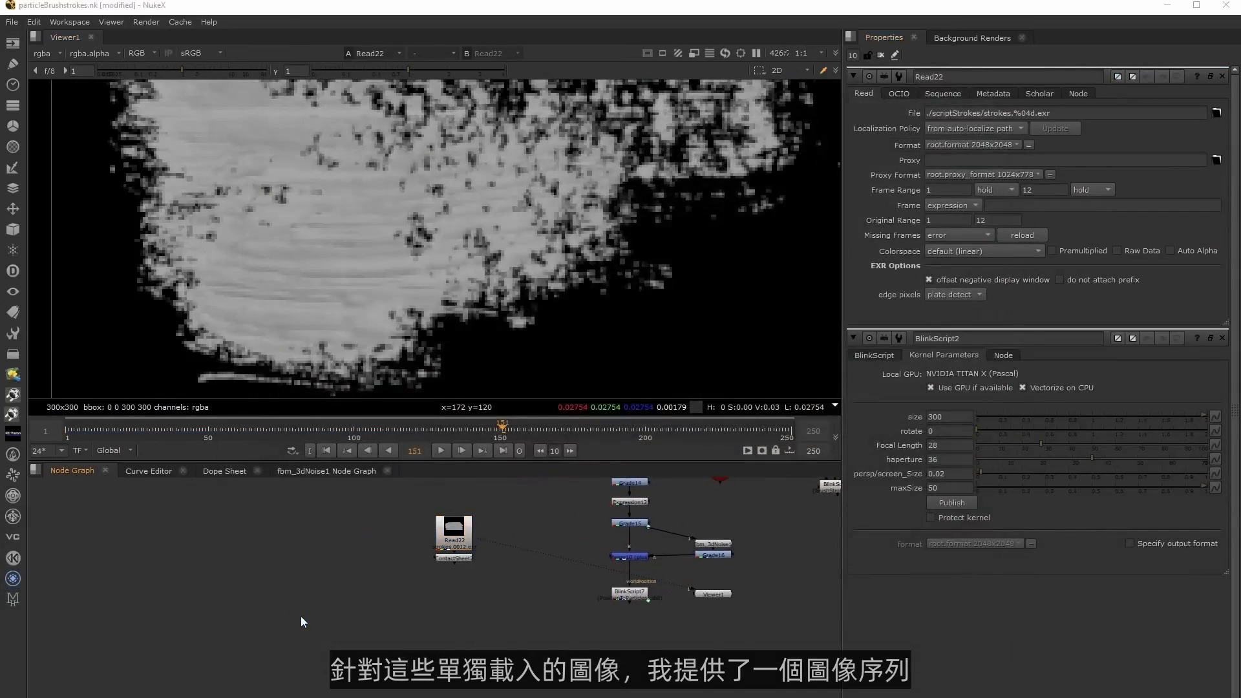
{"action": "key", "text": "r"}
{"action": "left_click", "coordinate": [406, 157]}
{"action": "left_click", "coordinate": [401, 249], "text": "shift"}
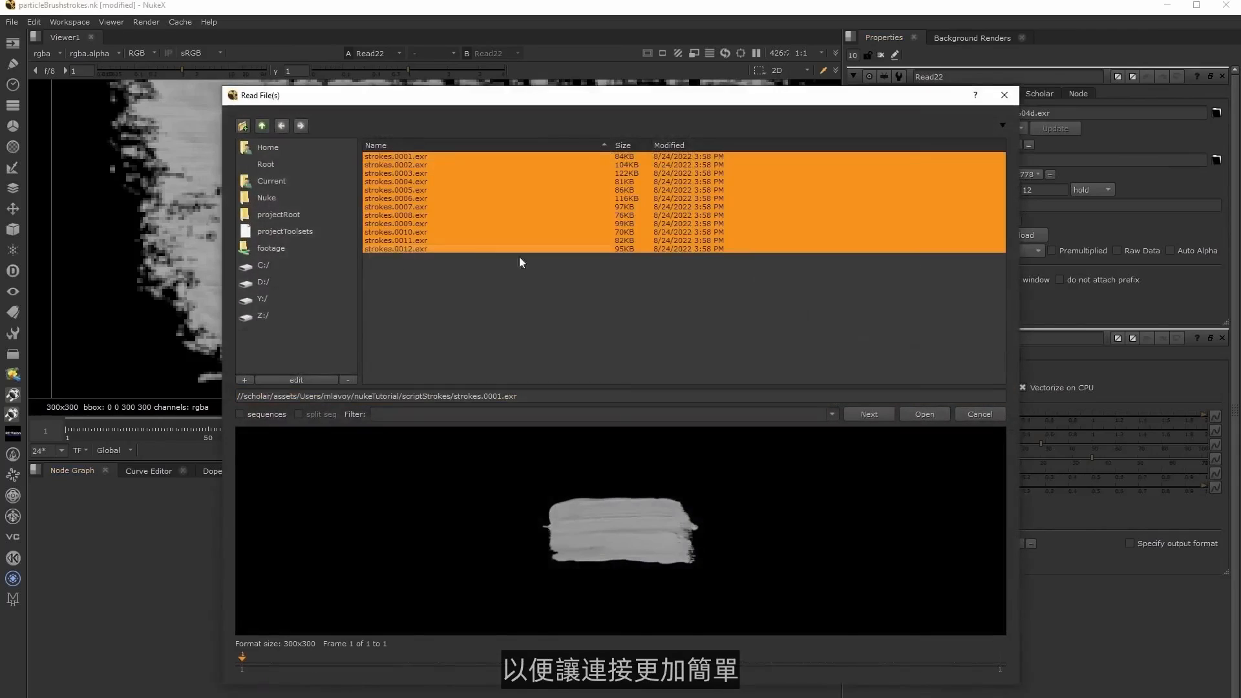
{"action": "left_click", "coordinate": [931, 415]}
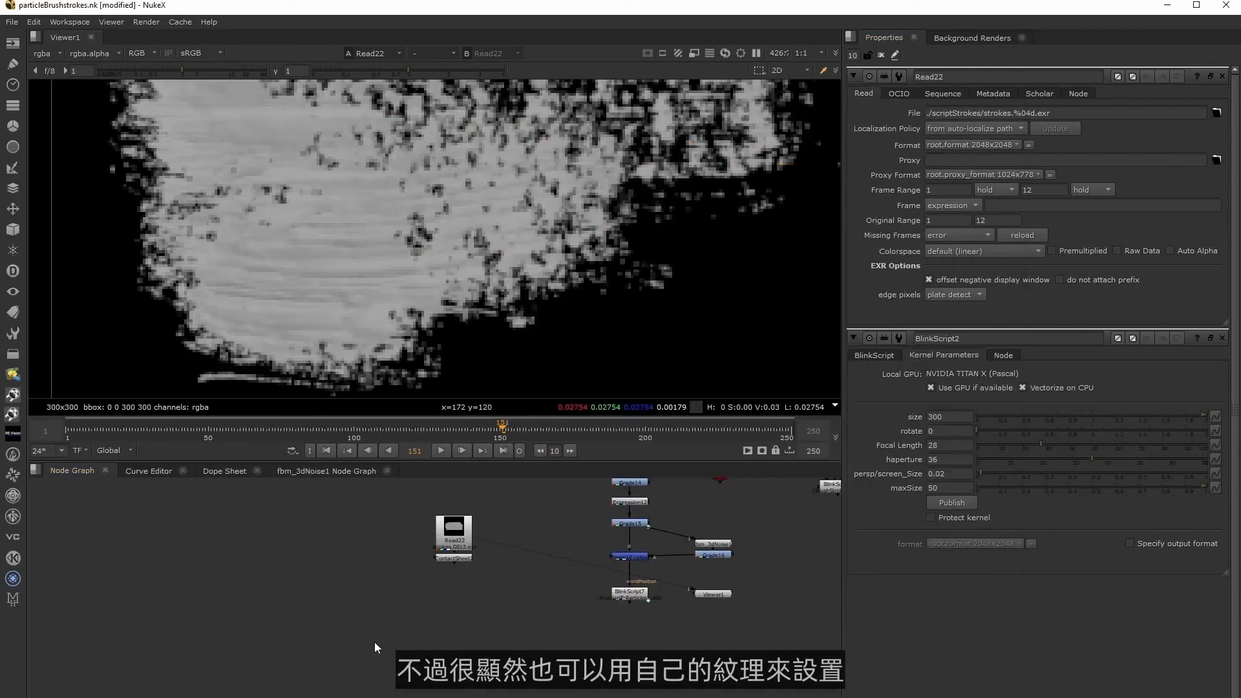
{"action": "middle_click_drag", "start_coordinate": [469, 633], "coordinate": [471, 602]}
{"action": "scroll", "coordinate": [463, 604], "scroll_direction": "down", "scroll_amount": 3}
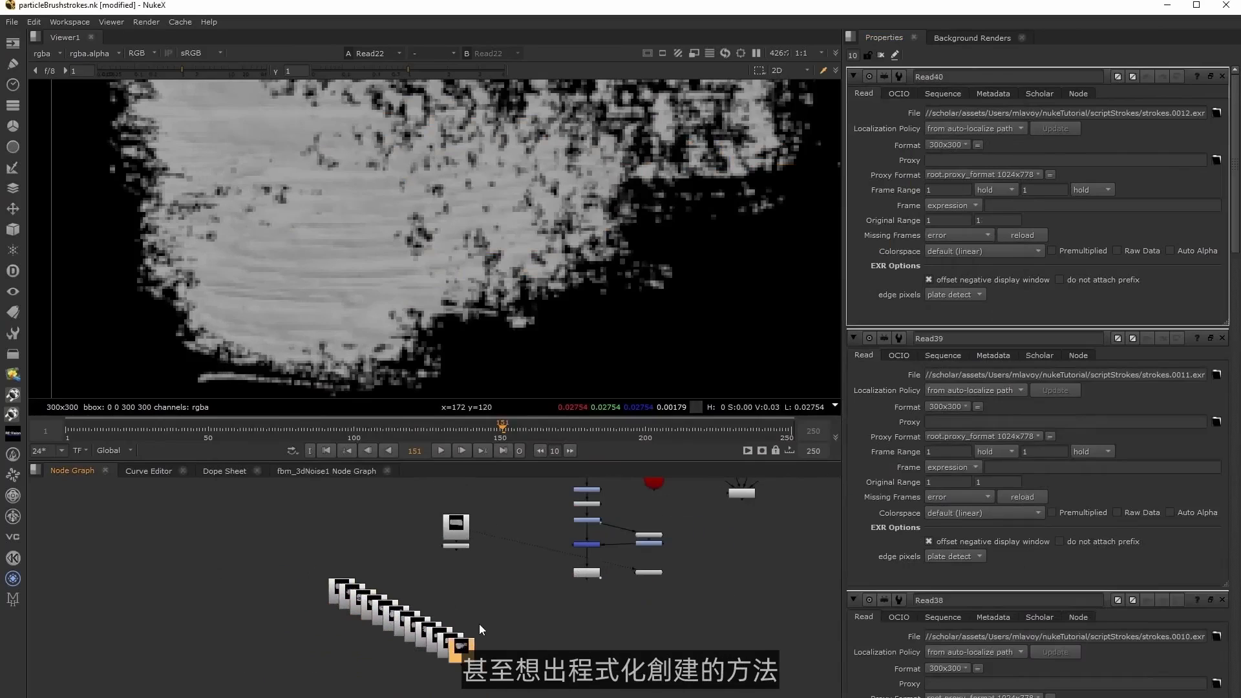
{"action": "left_click_drag", "start_coordinate": [309, 564], "coordinate": [477, 684]}
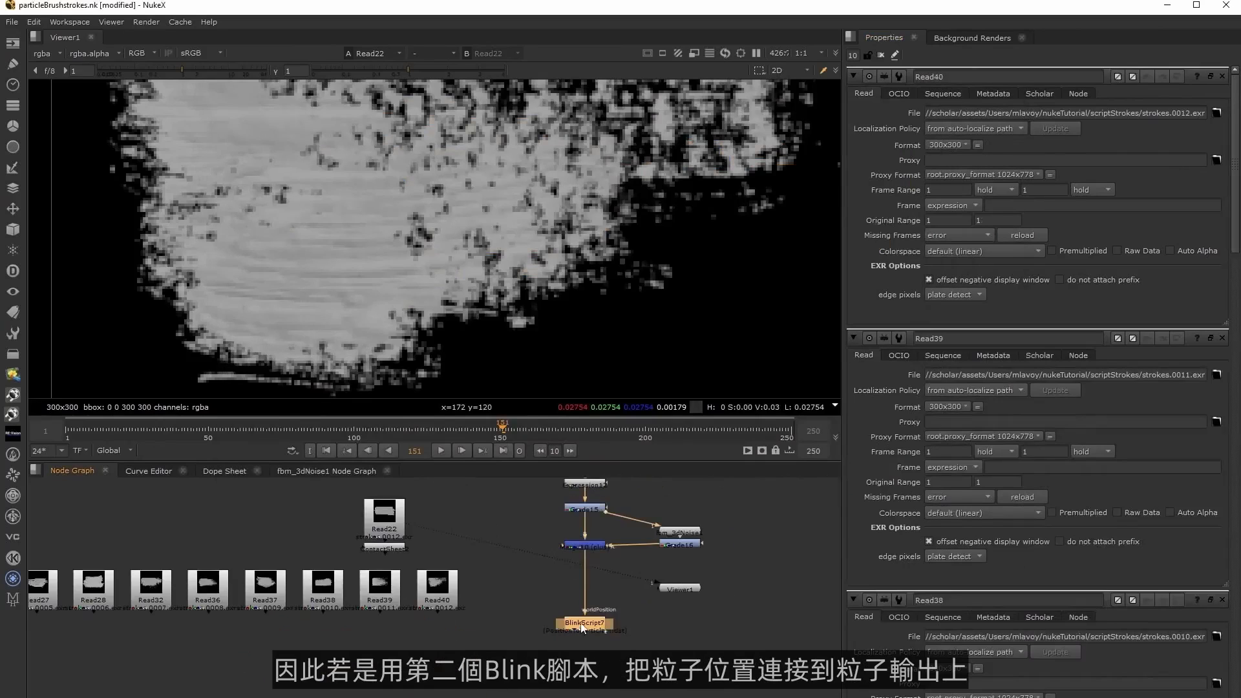
{"action": "middle_click_drag", "start_coordinate": [582, 628], "coordinate": [469, 672]}
Place BlinkScript4 below BlinkScript7 and connect its particle position input to BlinkScript7.
{"action": "left_click_drag", "start_coordinate": [716, 515], "coordinate": [645, 679]}
{"action": "middle_click_drag", "start_coordinate": [669, 670], "coordinate": [718, 573]}
{"action": "left_click_drag", "start_coordinate": [687, 582], "coordinate": [527, 568]}
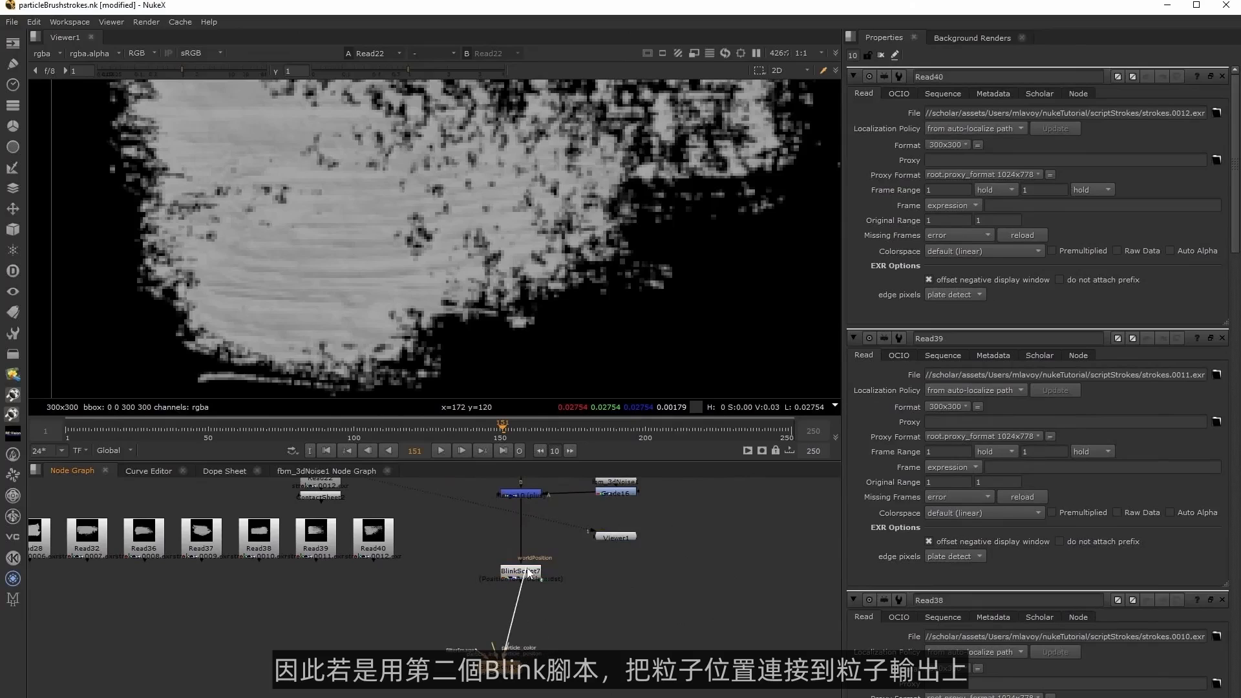
{"action": "left_click_drag", "start_coordinate": [511, 663], "coordinate": [531, 668]}
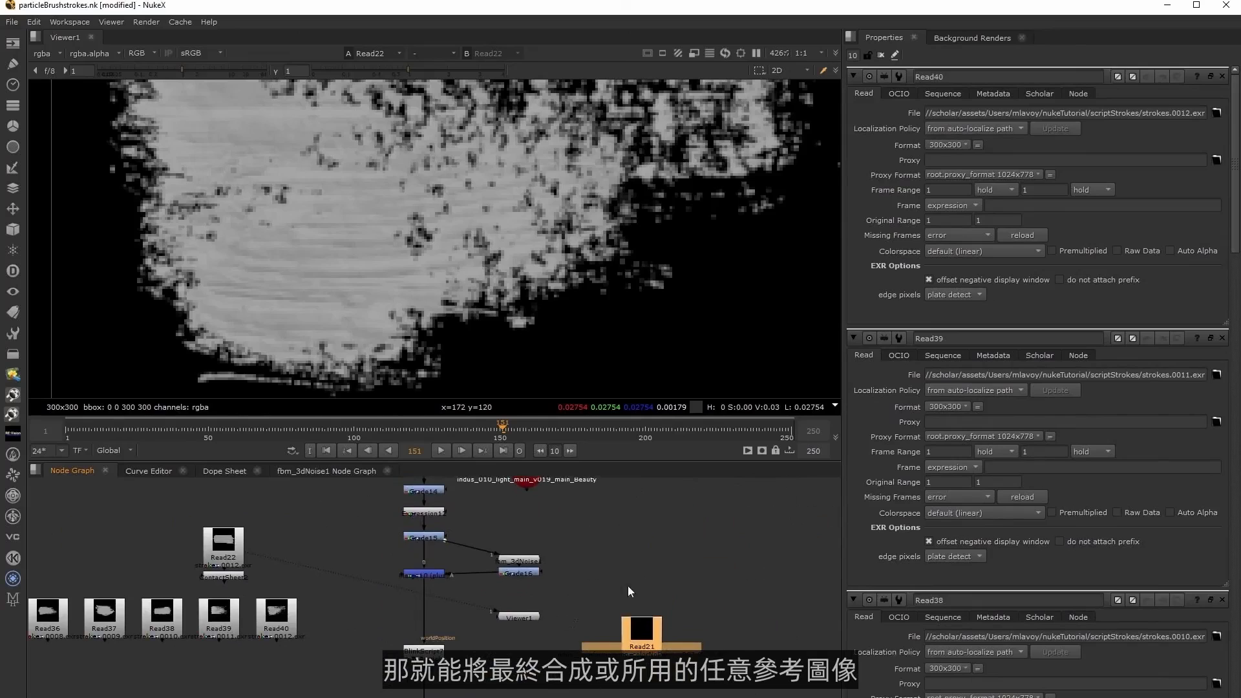
Connect the particle_color input of BlinkScript4 to Read21 and view the Read21 image.
{"action": "scroll", "coordinate": [541, 611], "scroll_direction": "up", "scroll_amount": 1}
{"action": "left_click_drag", "start_coordinate": [466, 608], "coordinate": [707, 504]}
{"action": "left_click_drag", "start_coordinate": [708, 505], "coordinate": [706, 611]}
{"action": "key", "text": "1"}
Add a Constant node with its channels set to rgba and connect it to the particle info input of BlinkScript4.
{"action": "middle_click_drag", "start_coordinate": [446, 609], "coordinate": [500, 607]}
{"action": "left_click_drag", "start_coordinate": [499, 607], "coordinate": [610, 541]}
{"action": "key", "text": "Tab"}
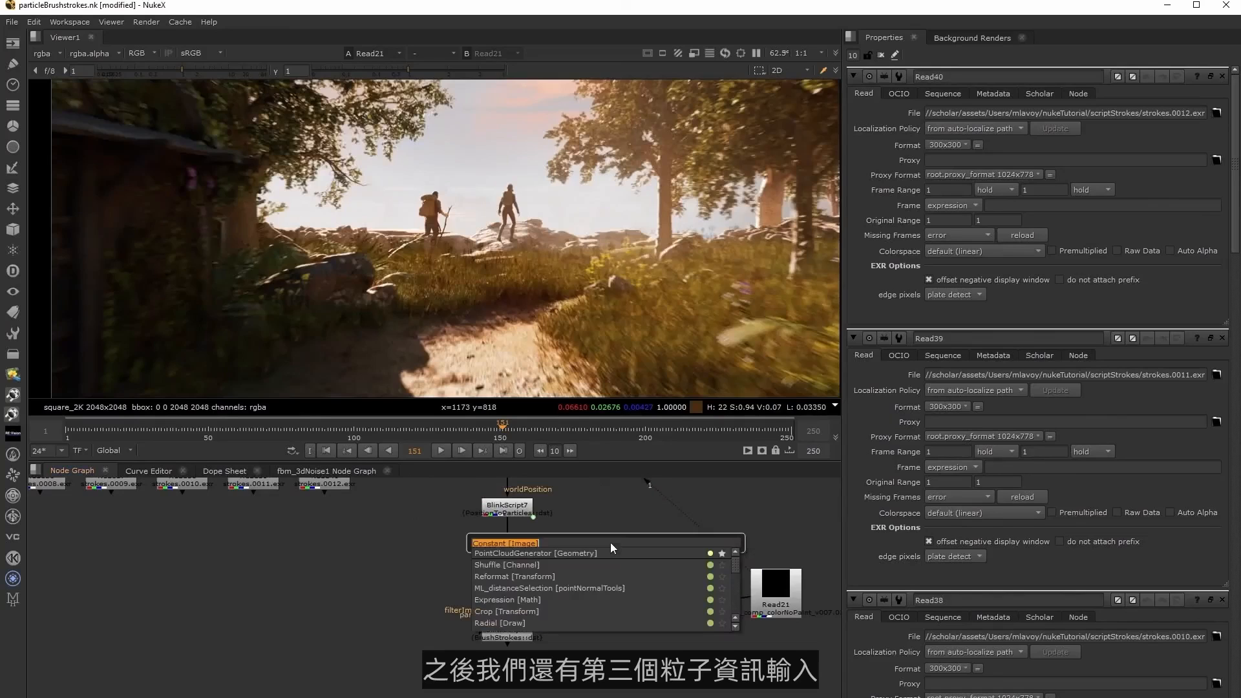
{"action": "type", "text": "const"}
{"action": "key", "text": "Return"}
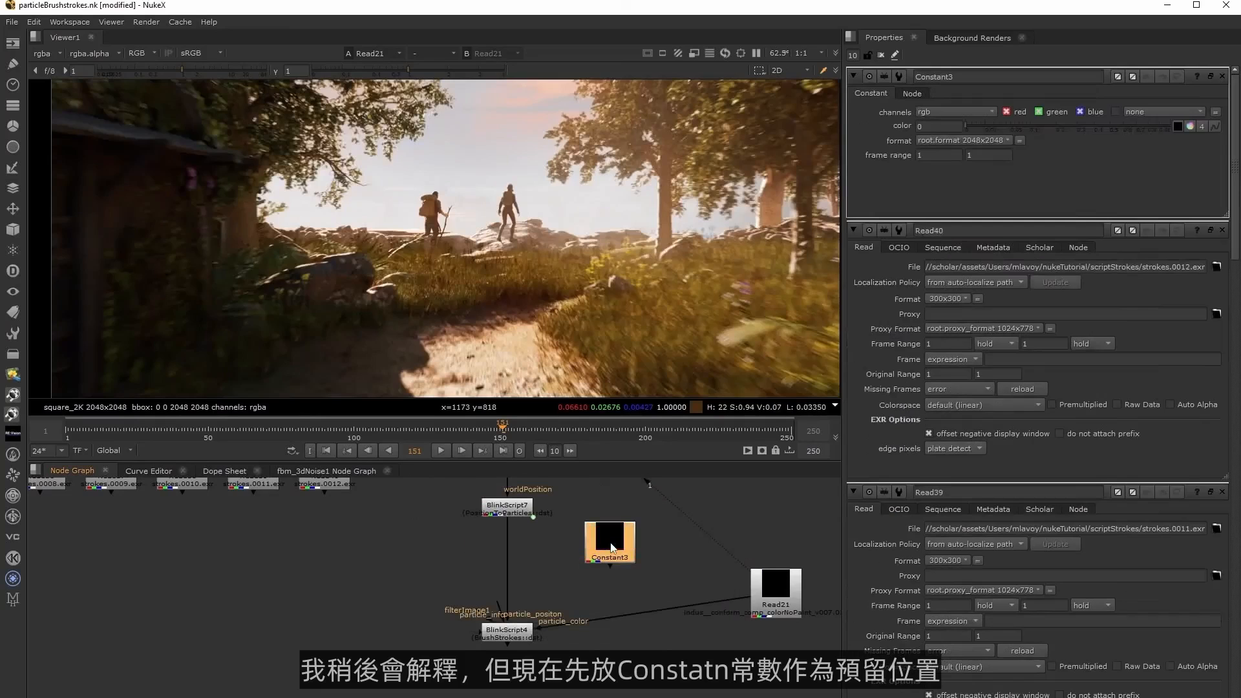
{"action": "left_click", "coordinate": [934, 109]}
{"action": "left_click", "coordinate": [941, 150]}
{"action": "left_click_drag", "start_coordinate": [498, 610], "coordinate": [604, 542]}
{"action": "left_click_drag", "start_coordinate": [769, 591], "coordinate": [762, 624]}
{"action": "middle_click_drag", "start_coordinate": [604, 648], "coordinate": [686, 686]}
{"action": "scroll", "coordinate": [687, 686], "scroll_direction": "down", "scroll_amount": 1}
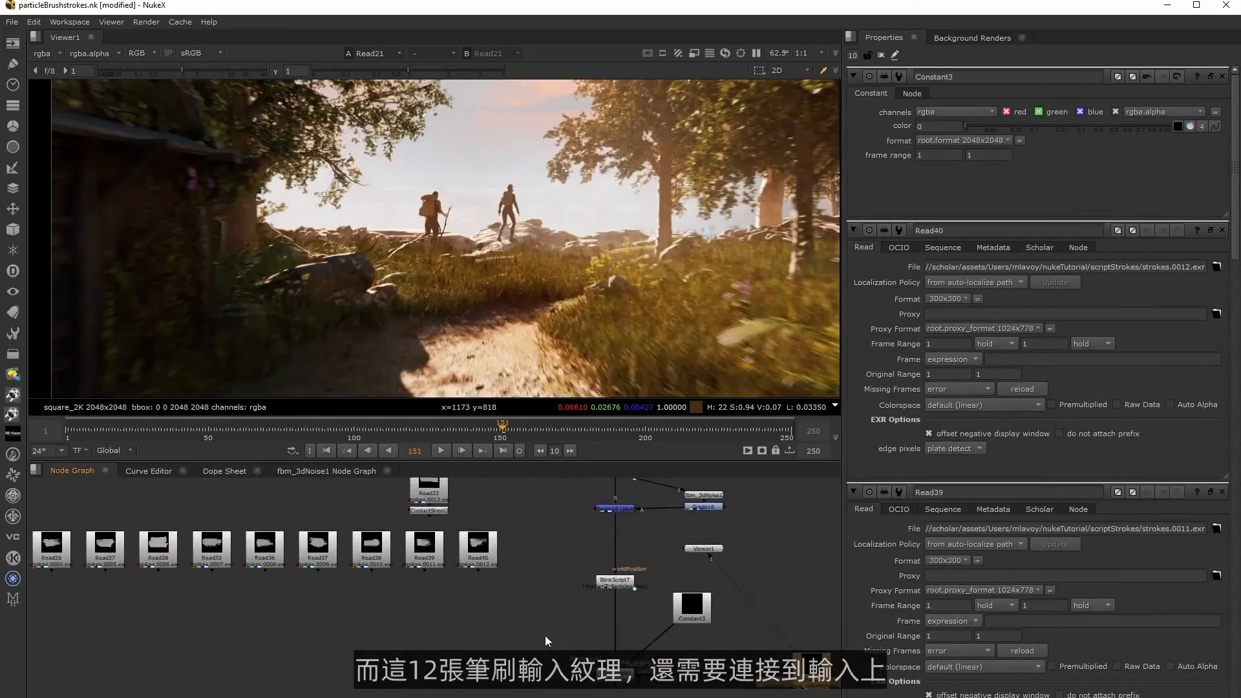
Connect the twelve stroke Read nodes to the filterImage inputs of BlinkScript4 and view its output.
{"action": "left_click", "coordinate": [430, 509], "text": "ctrl"}
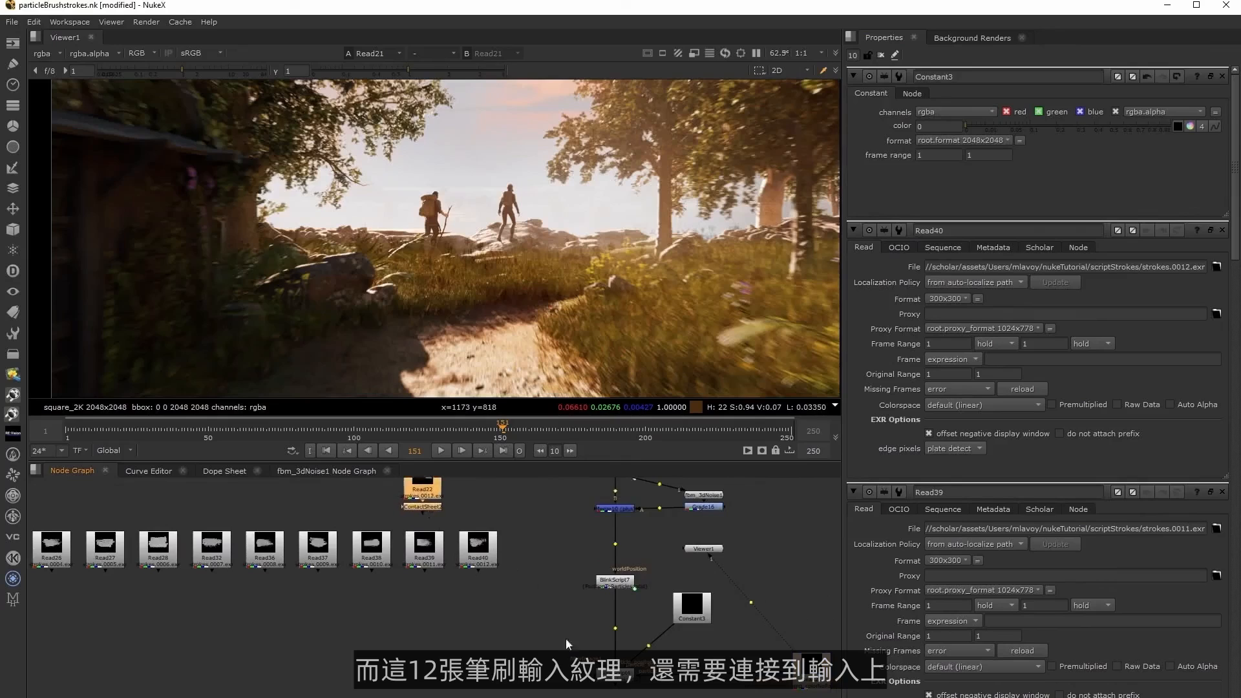
{"action": "left_click_drag", "start_coordinate": [593, 661], "coordinate": [481, 554]}
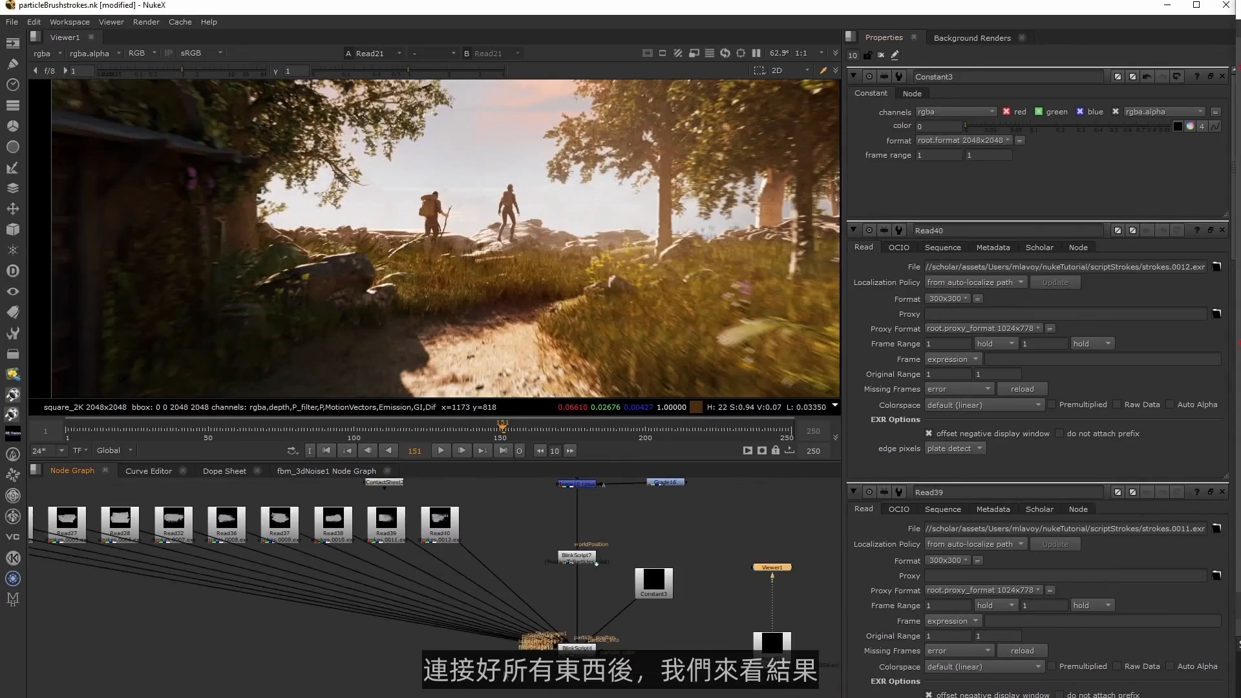
{"action": "left_click", "coordinate": [769, 567]}
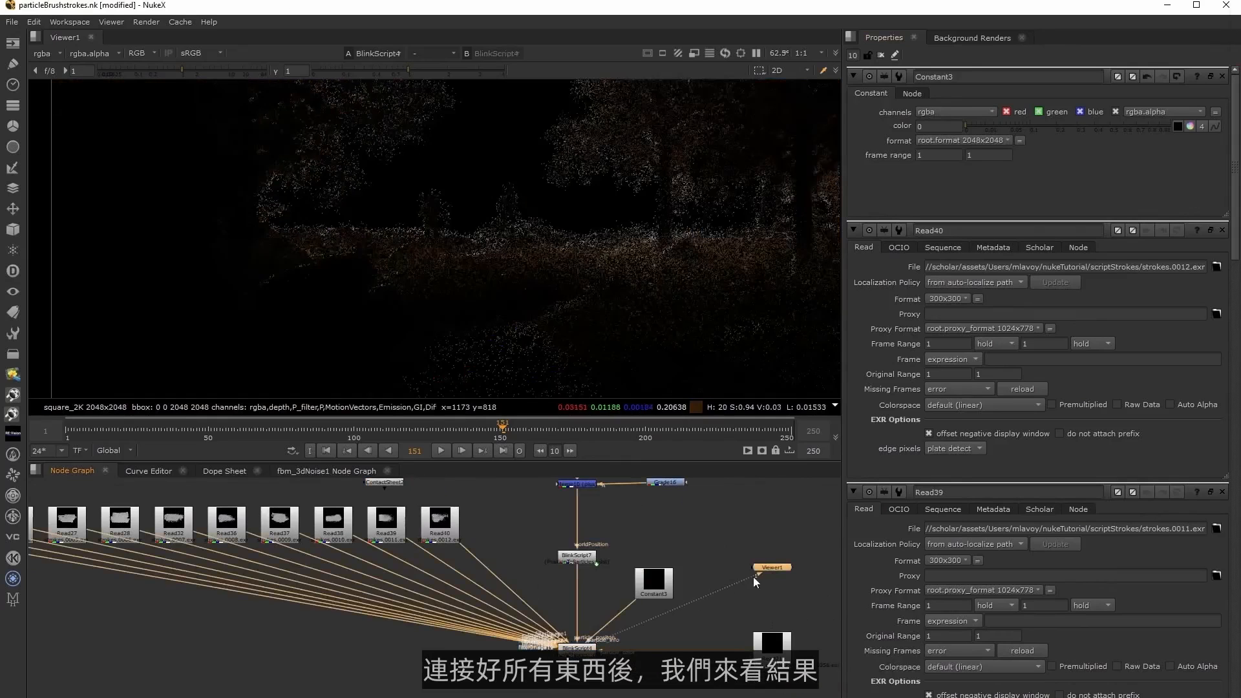
{"action": "left_click_drag", "start_coordinate": [769, 568], "coordinate": [569, 693]}
{"action": "scroll", "coordinate": [533, 242], "scroll_direction": "up", "scroll_amount": 4}
Set the brushstroke size in the BlinkScript4 kernel parameters to 500.
{"action": "double_click", "coordinate": [577, 647]}
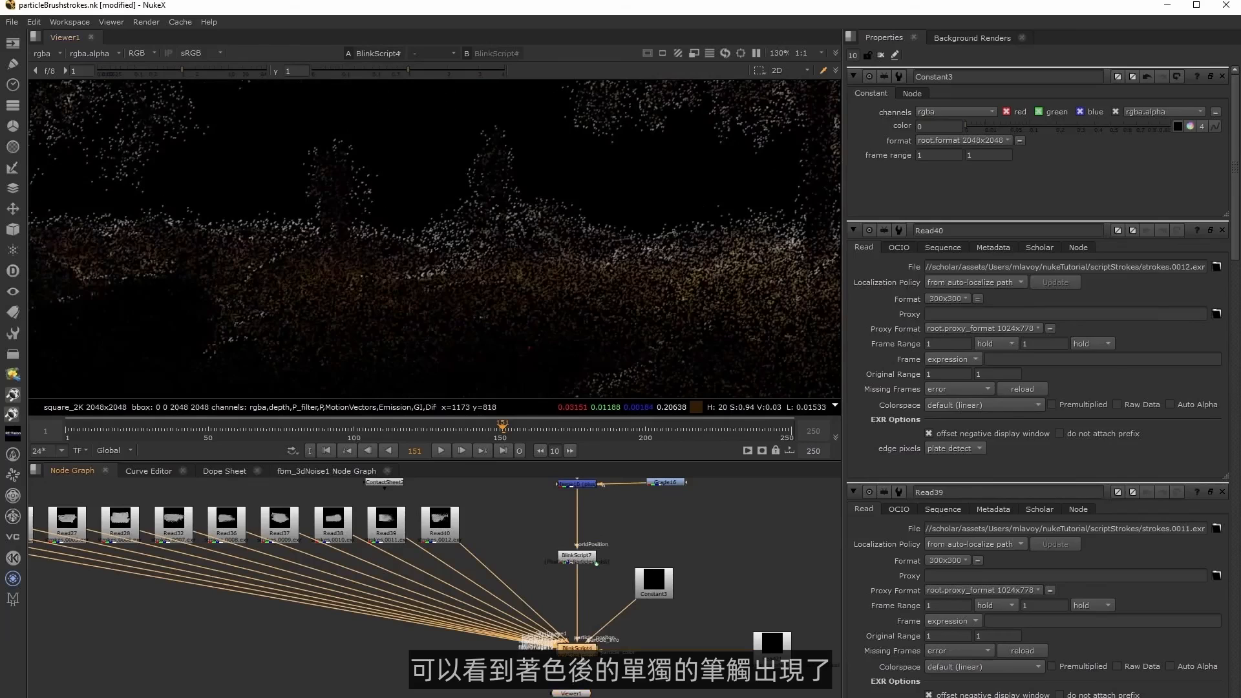
{"action": "double_click", "coordinate": [949, 156]}
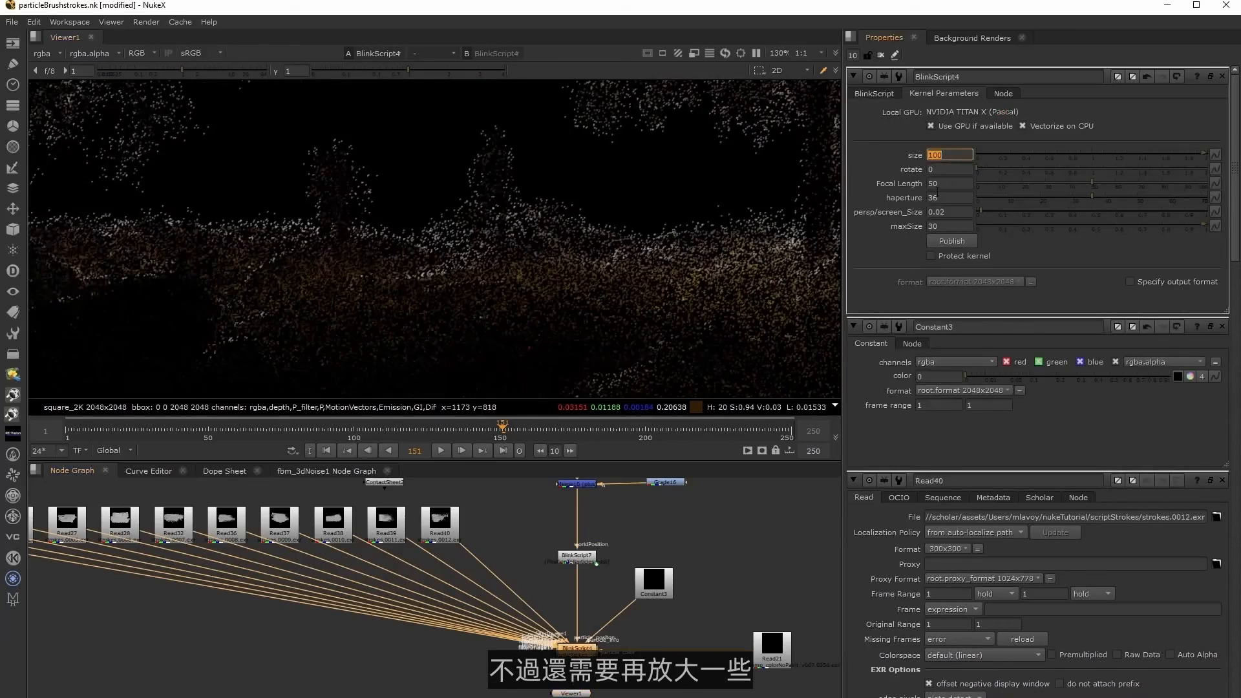
{"action": "type", "text": "400"}
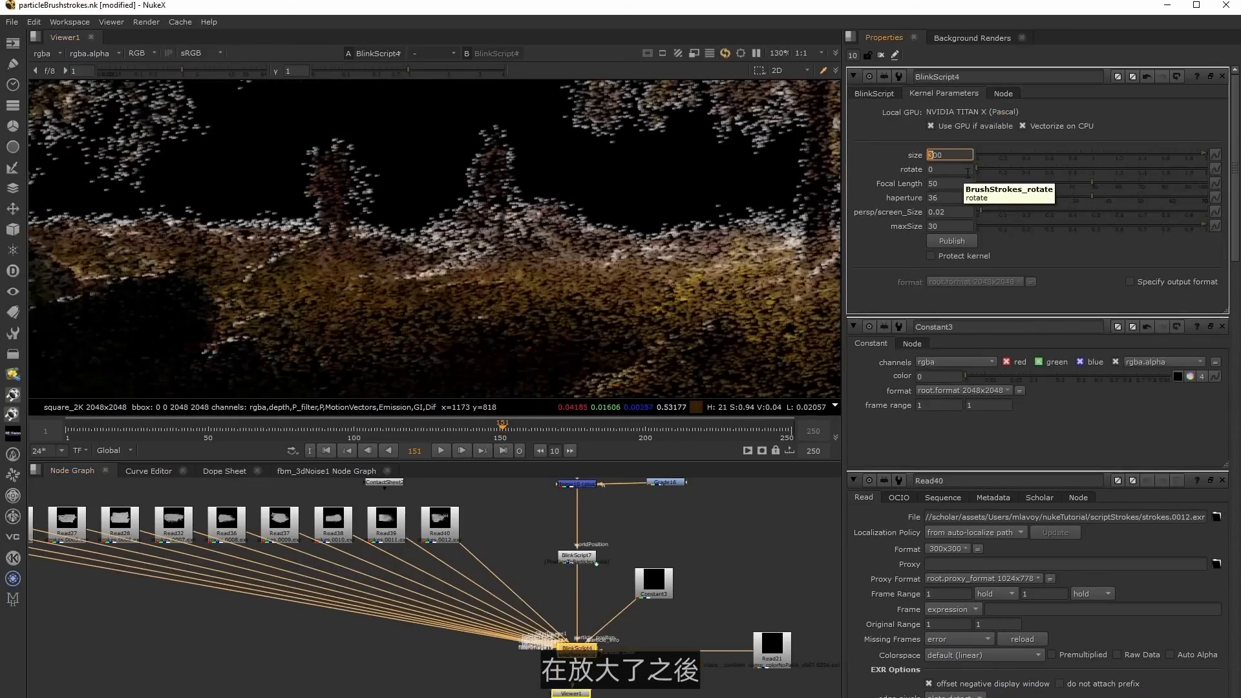
{"action": "key", "text": "Up"}
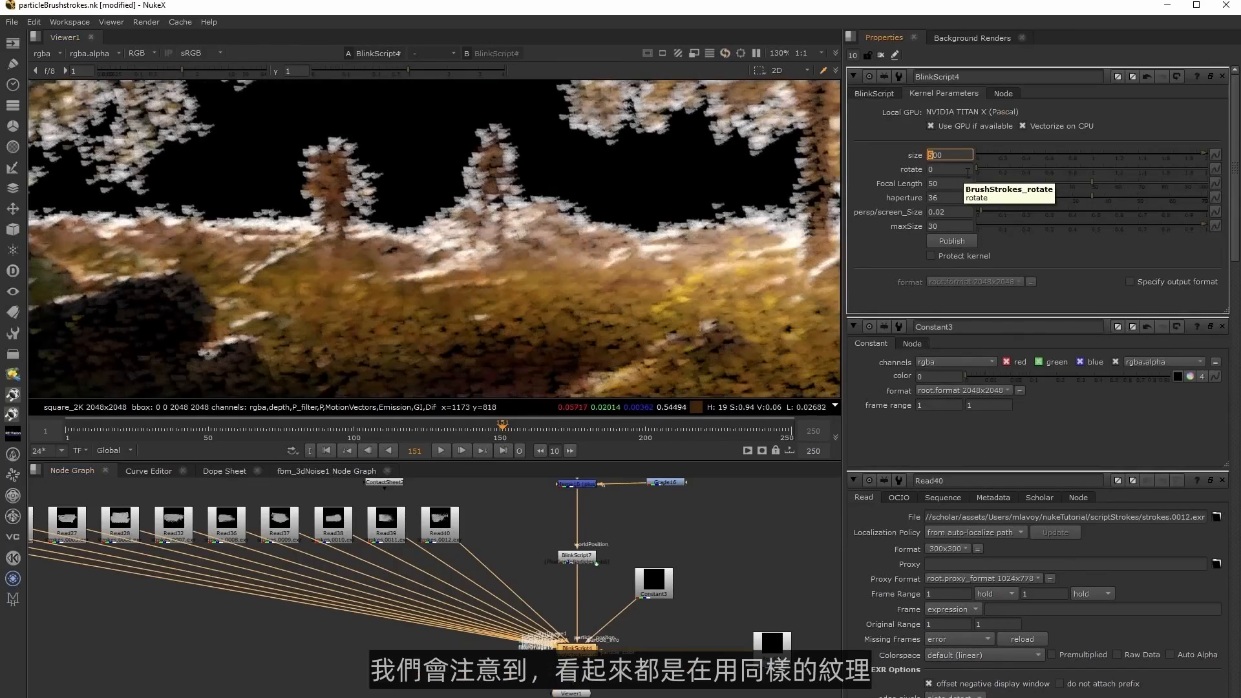
Inspect the texture and rotation of the rendered strokes along the tree and figure edges.
{"action": "scroll", "coordinate": [515, 252], "scroll_direction": "up", "scroll_amount": 5}
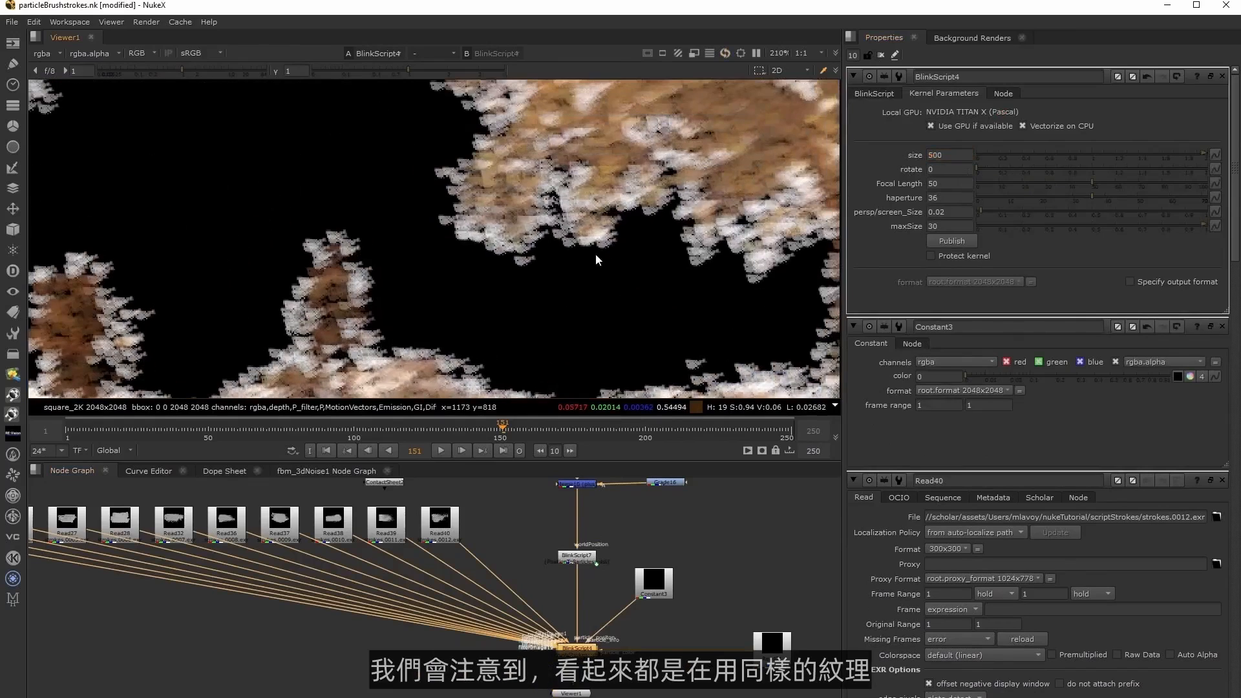
{"action": "scroll", "coordinate": [444, 273], "scroll_direction": "down", "scroll_amount": 5}
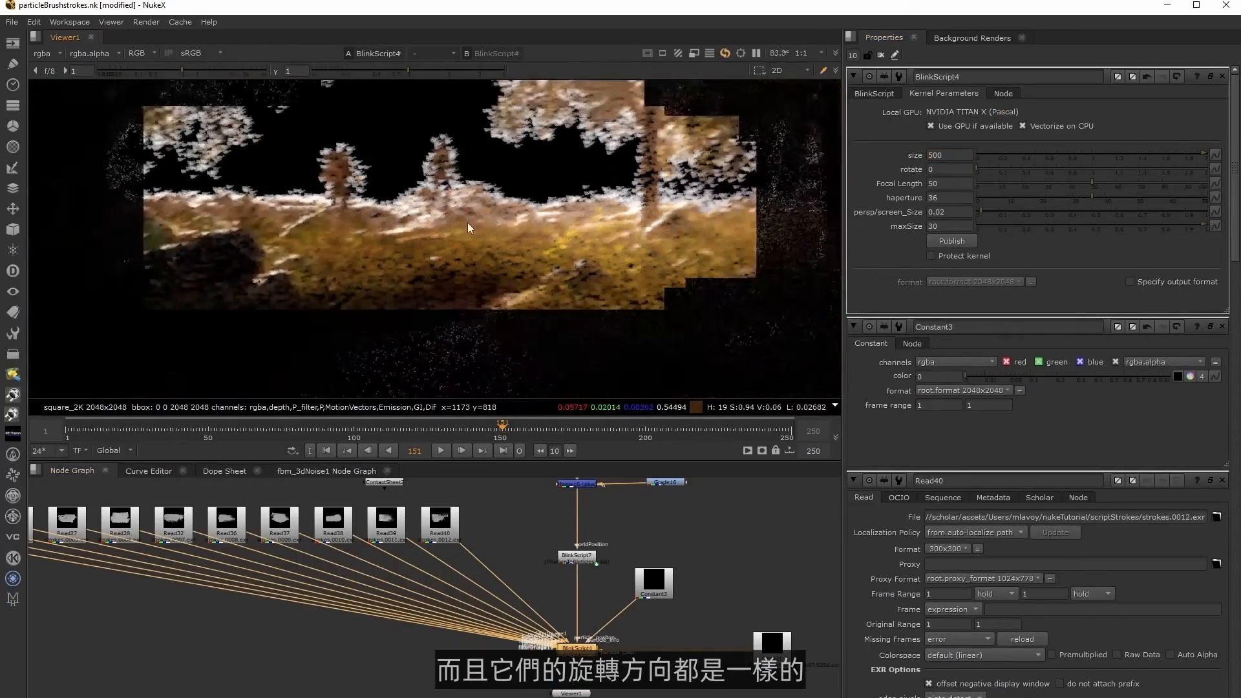
{"action": "scroll", "coordinate": [530, 242], "scroll_direction": "up", "scroll_amount": 3}
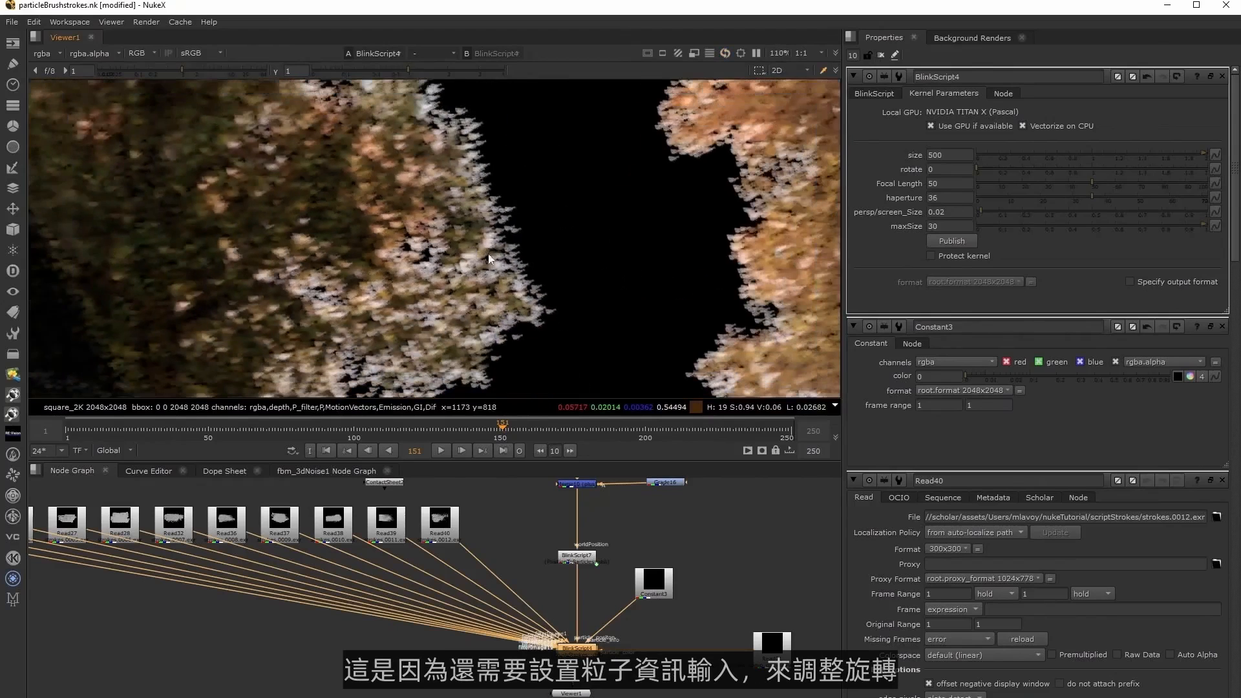
{"action": "middle_click_drag", "start_coordinate": [496, 239], "coordinate": [444, 221]}
{"action": "middle_click_drag", "start_coordinate": [513, 330], "coordinate": [463, 239]}
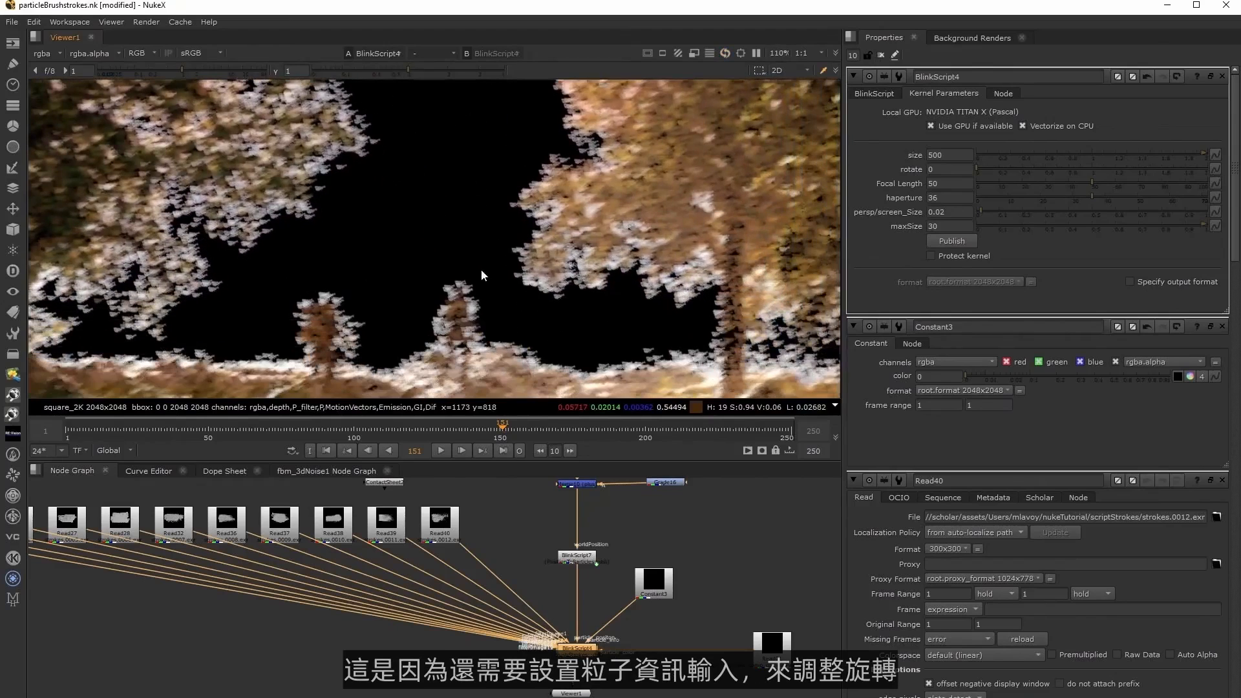
View BlinkScript7's particle positions and space BlinkScript7 and Constant3 farther apart in the node graph.
{"action": "middle_click_drag", "start_coordinate": [626, 557], "coordinate": [575, 575]}
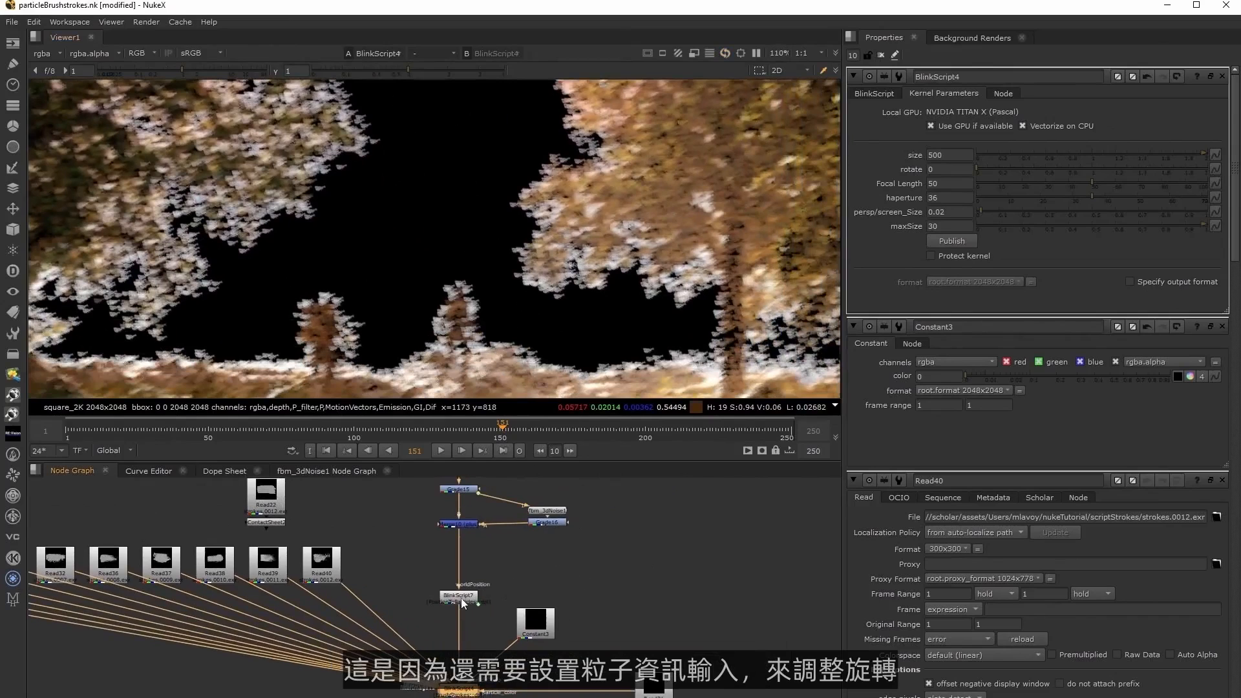
{"action": "double_click", "coordinate": [459, 596]}
{"action": "mouse_move", "coordinate": [460, 594]}
{"action": "left_mouse_down"}
{"action": "mouse_move", "coordinate": [459, 553]}
{"action": "mouse_move", "coordinate": [460, 570]}
{"action": "left_mouse_up"}
{"action": "key", "text": "1"}
{"action": "middle_click_drag", "start_coordinate": [535, 581], "coordinate": [527, 524]}
{"action": "left_click", "coordinate": [443, 664]}
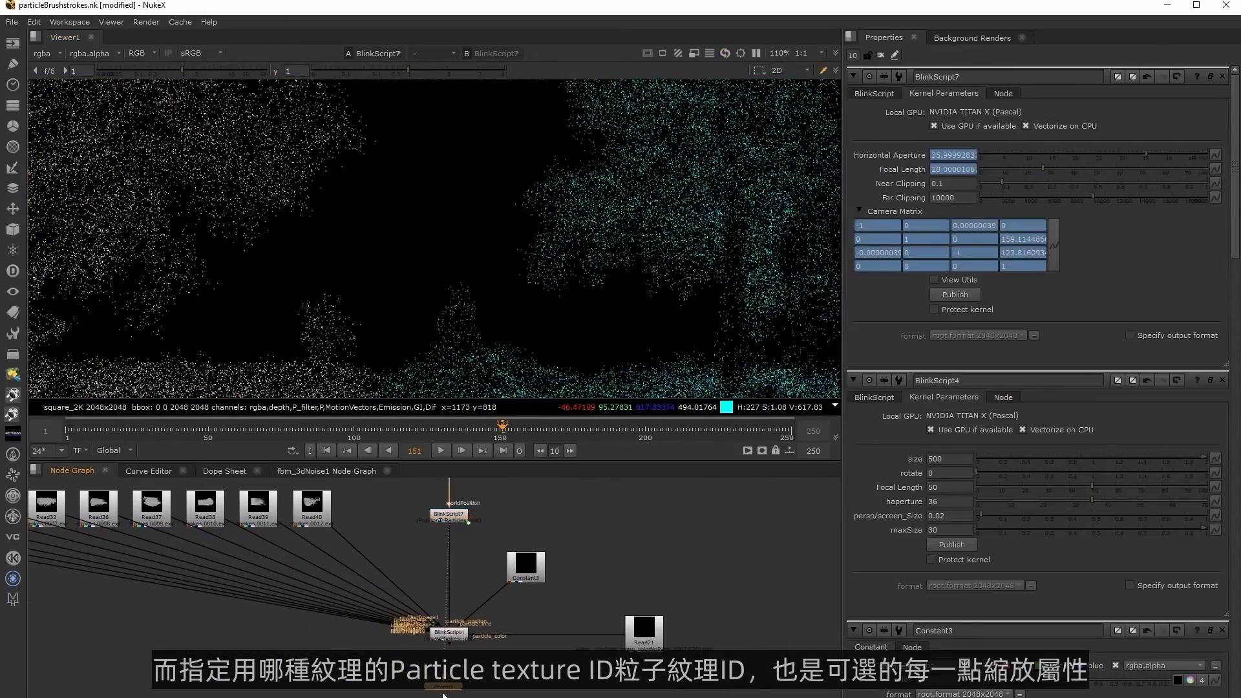
{"action": "left_click_drag", "start_coordinate": [524, 552], "coordinate": [529, 581]}
{"action": "left_click_drag", "start_coordinate": [452, 633], "coordinate": [453, 633]}
{"action": "middle_click_drag", "start_coordinate": [465, 613], "coordinate": [474, 660]}
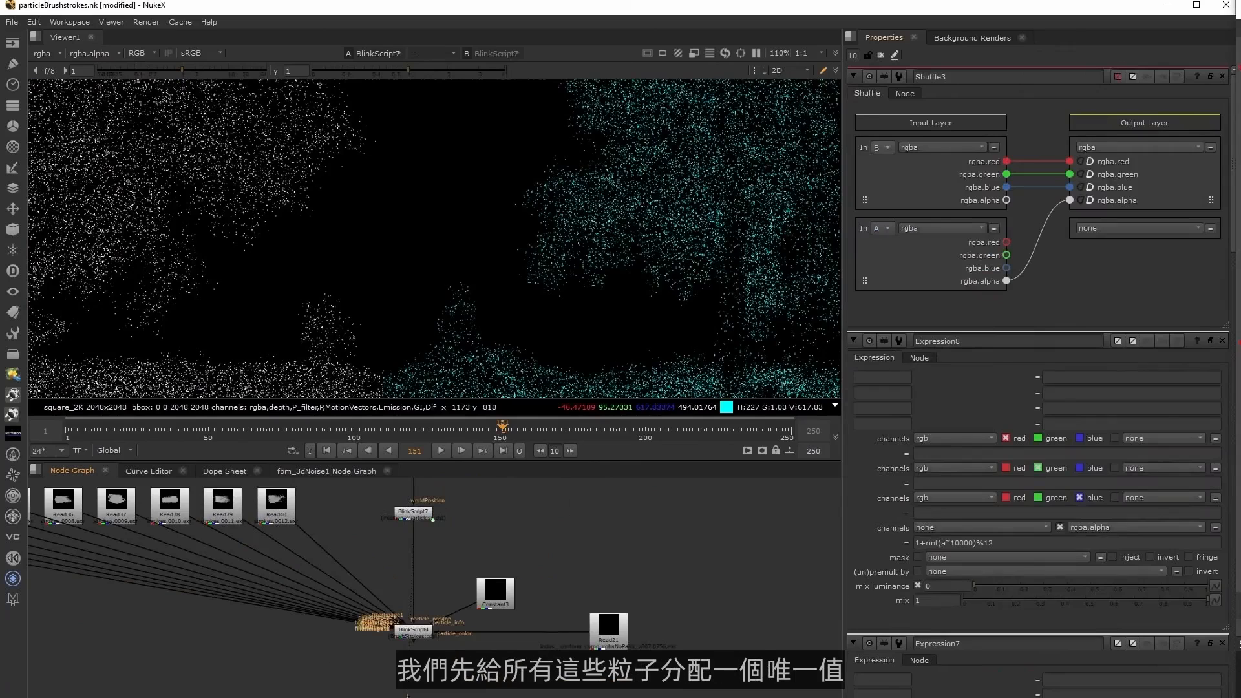
{"action": "middle_click_drag", "start_coordinate": [512, 555], "coordinate": [536, 612]}
{"action": "left_click_drag", "start_coordinate": [432, 573], "coordinate": [433, 560]}
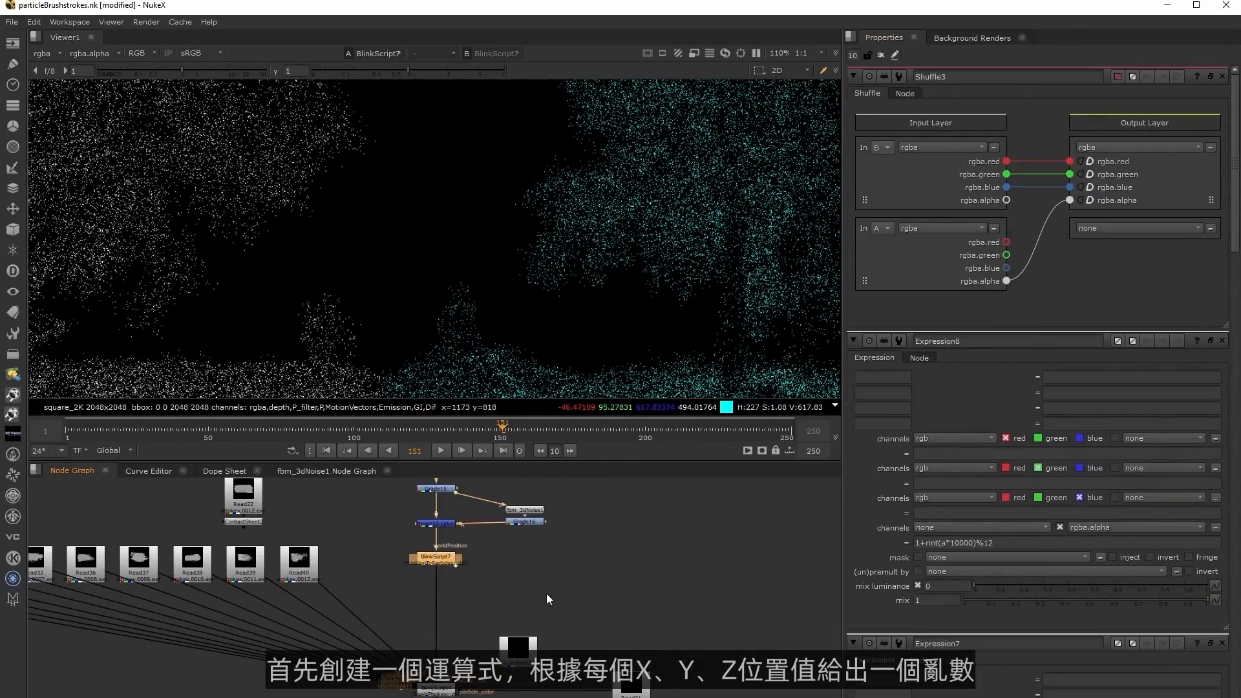
Add an Expression node beside BlinkScript7 and connect its input to BlinkScript7.
{"action": "middle_click_drag", "start_coordinate": [557, 575], "coordinate": [544, 564]}
{"action": "left_click", "coordinate": [544, 565]}
{"action": "key", "text": "Tab"}
{"action": "type", "text": "ex"}
{"action": "left_click", "coordinate": [441, 575]}
{"action": "left_click_drag", "start_coordinate": [535, 563], "coordinate": [423, 555]}
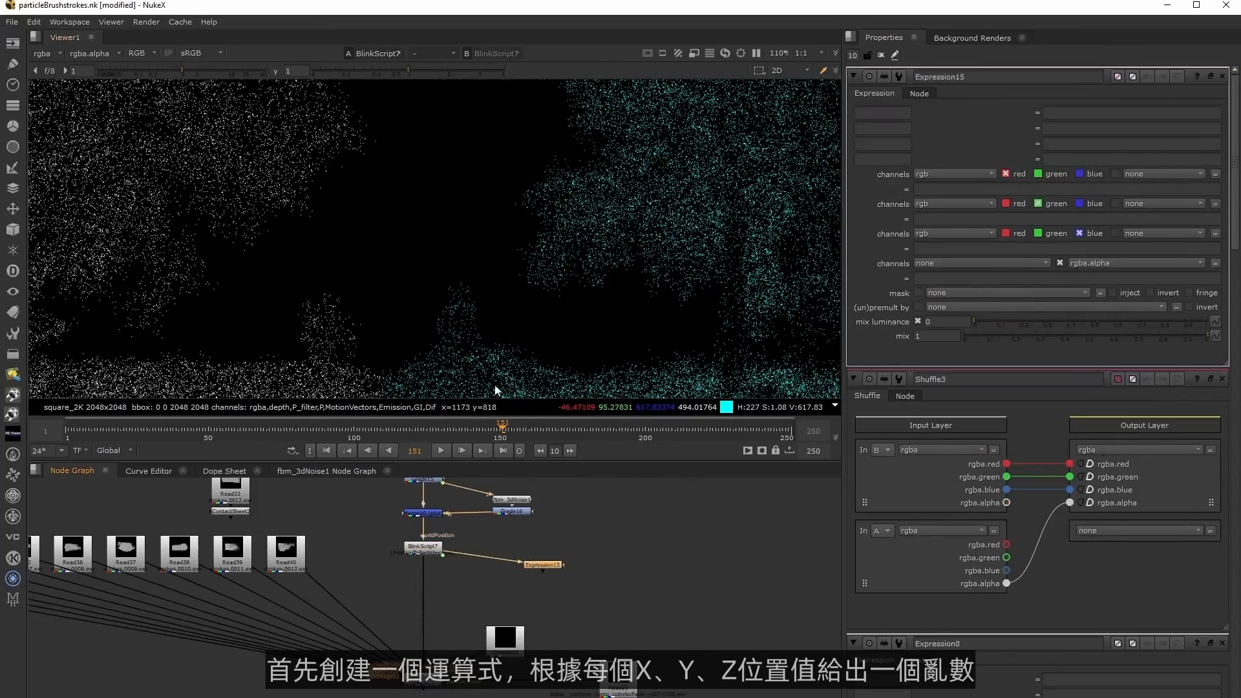
View Expression15 and set its alpha expression to random(r)+random(g)+random(b).
{"action": "scroll", "coordinate": [493, 391], "scroll_direction": "up", "scroll_amount": 5}
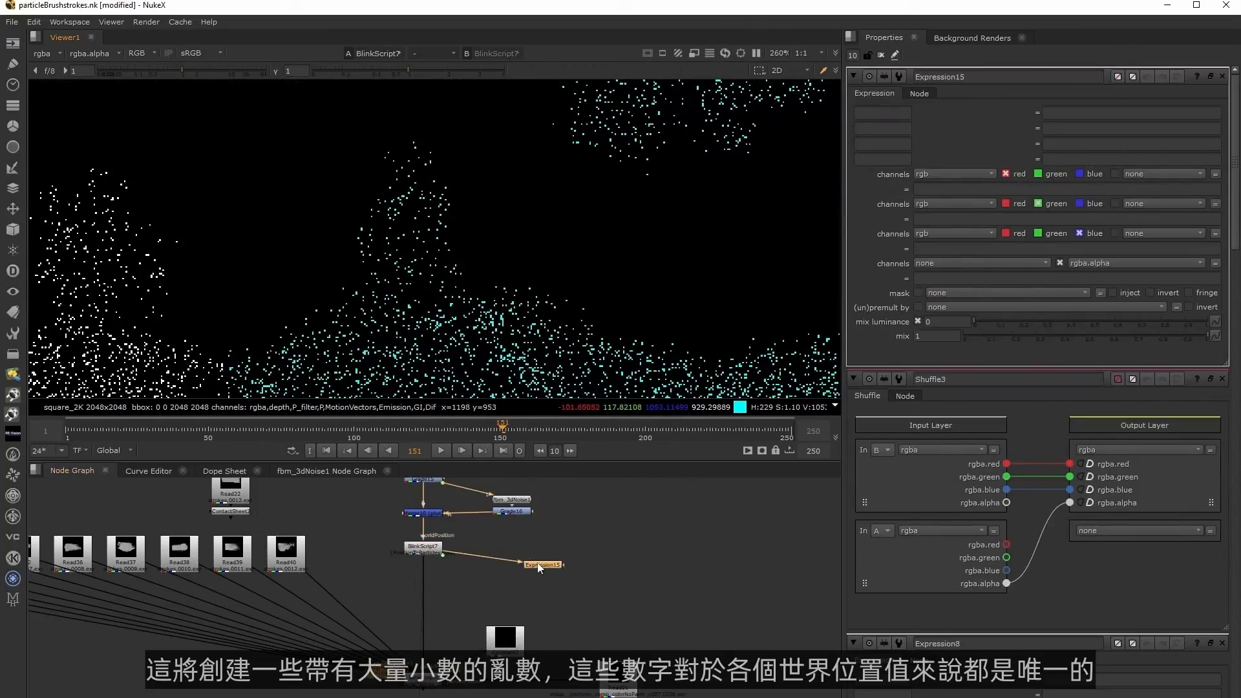
{"action": "left_click_drag", "start_coordinate": [538, 564], "coordinate": [522, 567]}
{"action": "key", "text": "1"}
{"action": "left_click", "coordinate": [943, 277]}
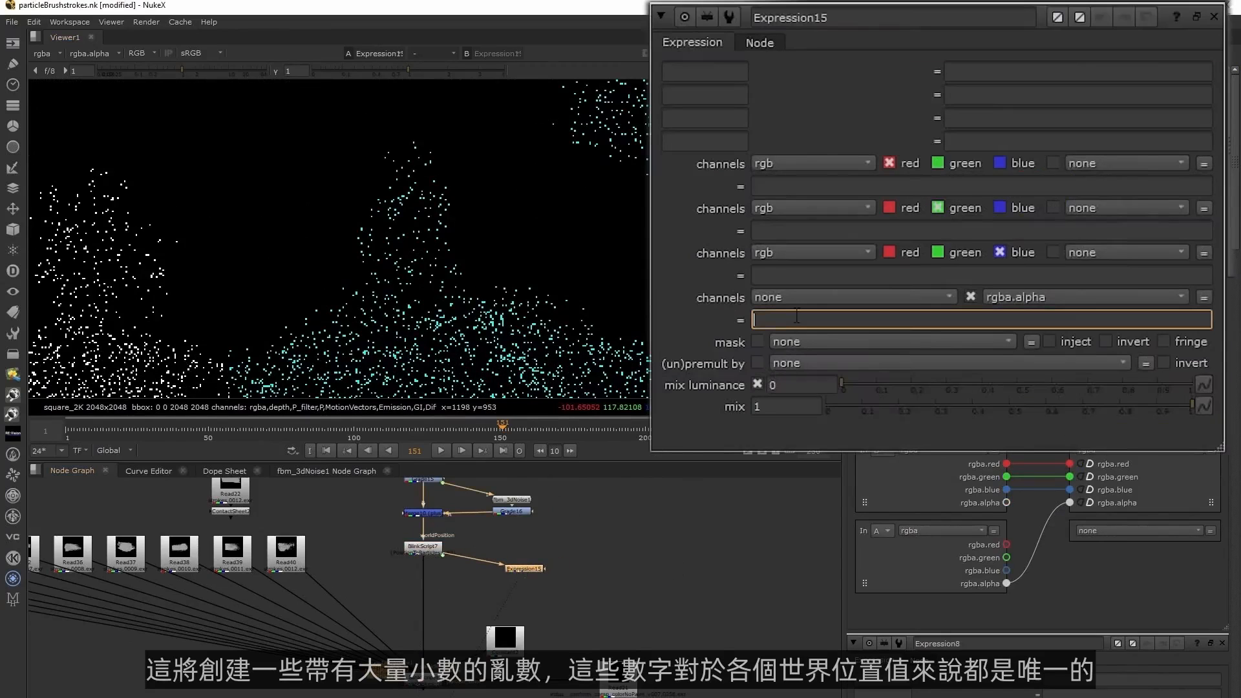
{"action": "type", "text": "random,"}
{"action": "type", "text": "r)+random"}
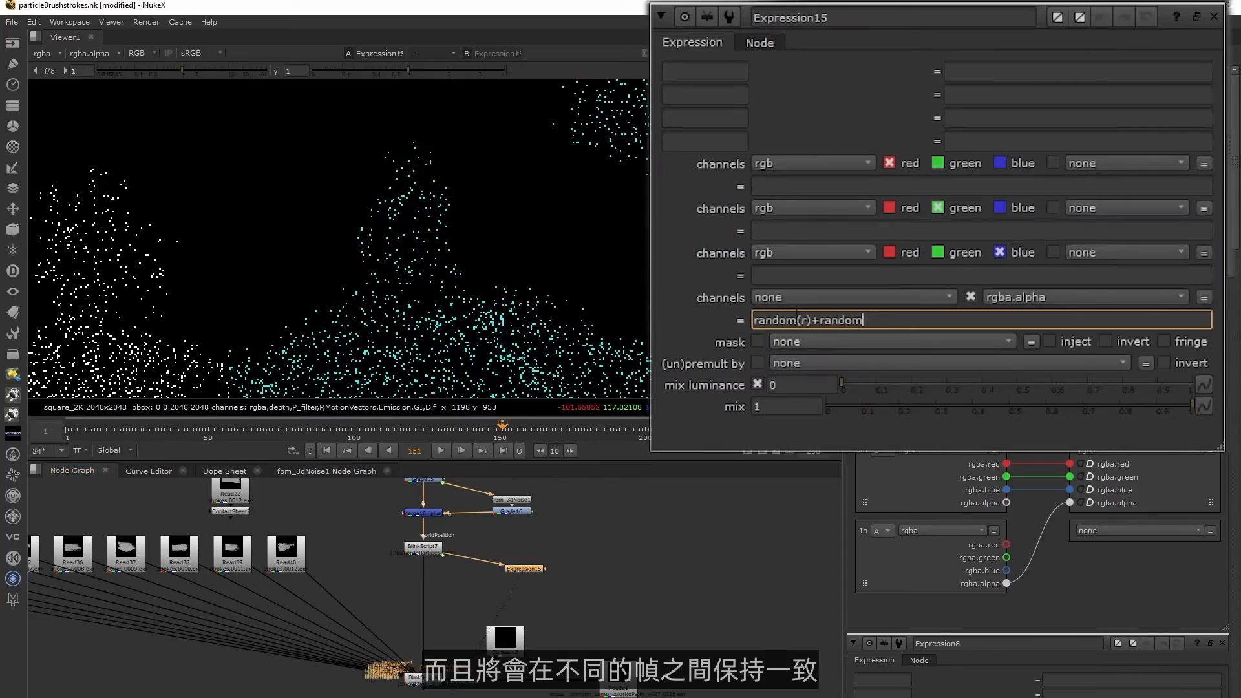
{"action": "type", "text": "(g)+r"}
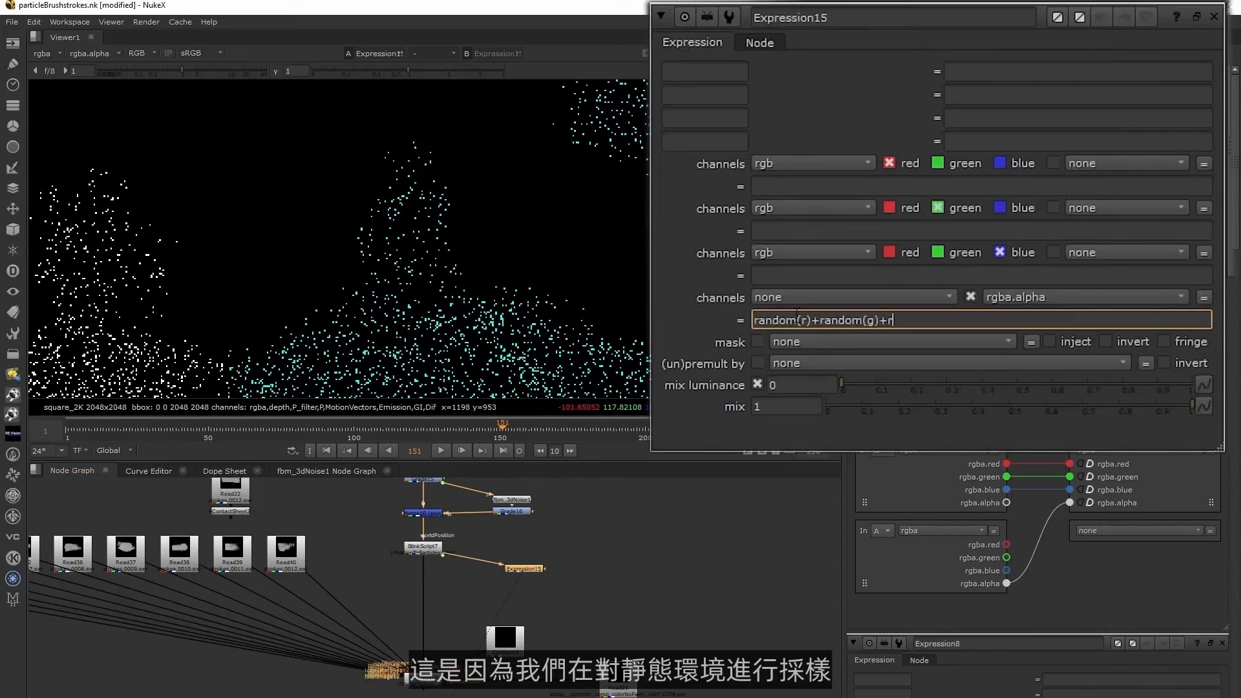
{"action": "type", "text": "andom(b)"}
{"action": "left_click", "coordinate": [638, 377]}
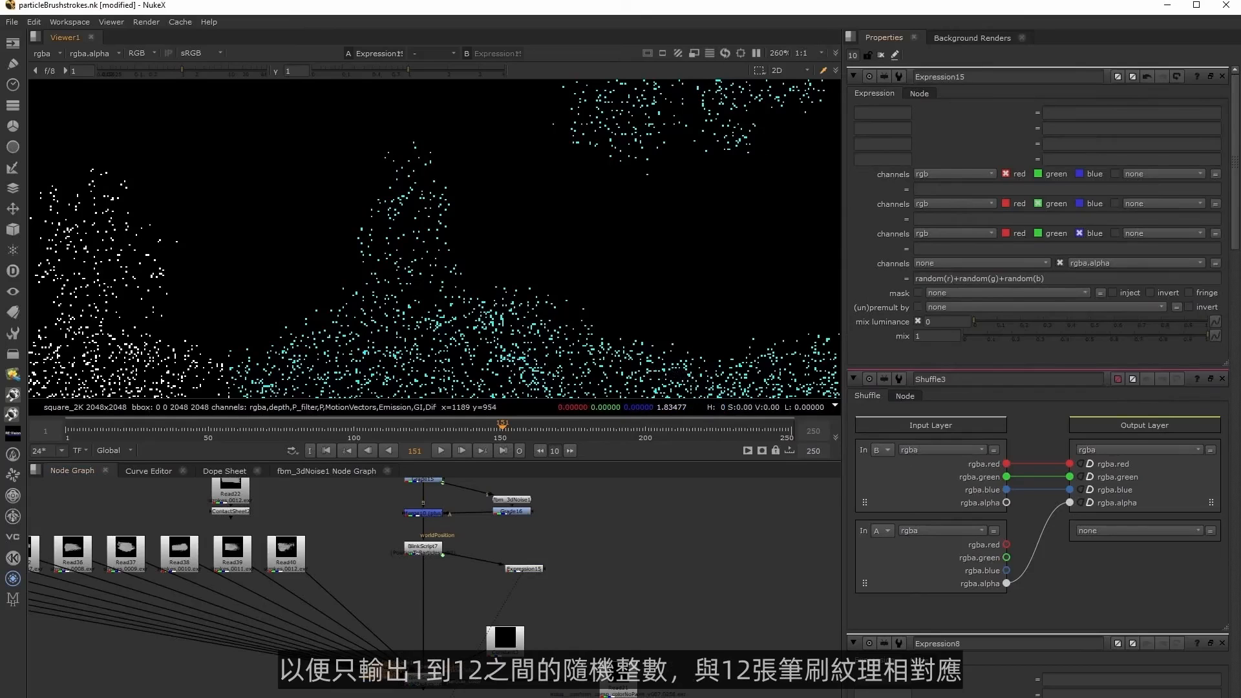
Add a second Expression node directly below Expression15, fed by its output.
{"action": "left_click_drag", "start_coordinate": [529, 568], "coordinate": [522, 569]}
{"action": "key", "text": "Tab"}
{"action": "type", "text": "expr"}
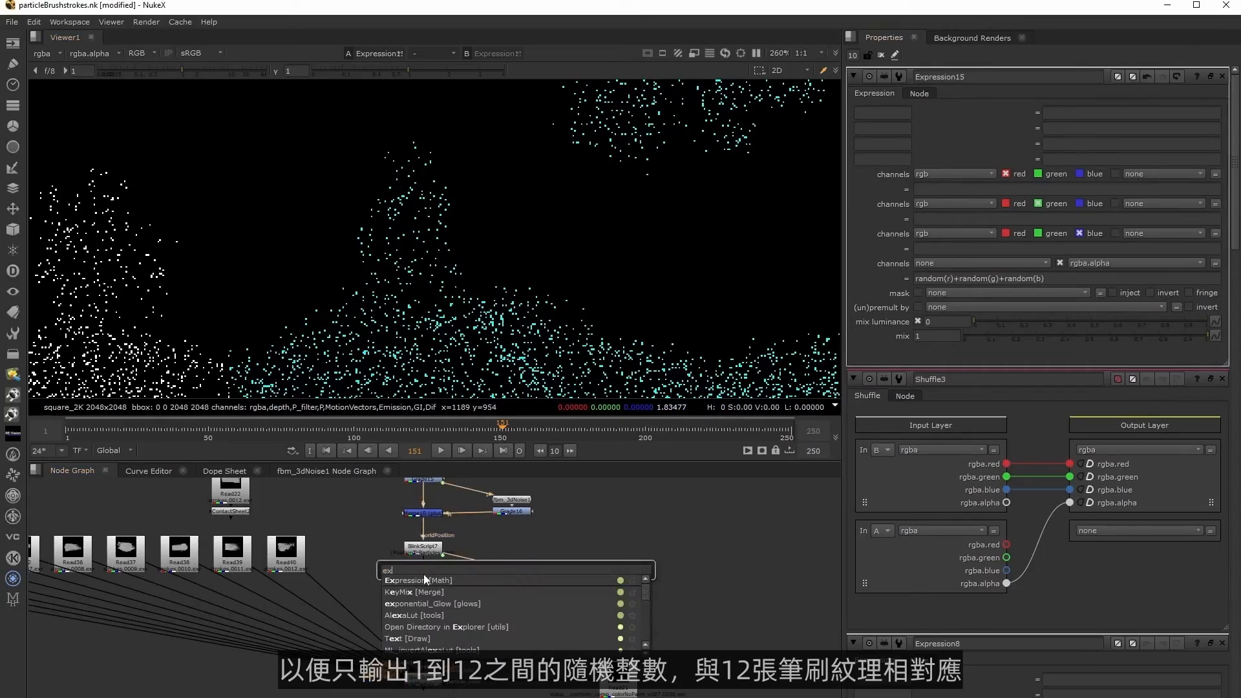
{"action": "key", "text": "Return"}
{"action": "left_click_drag", "start_coordinate": [510, 581], "coordinate": [513, 584]}
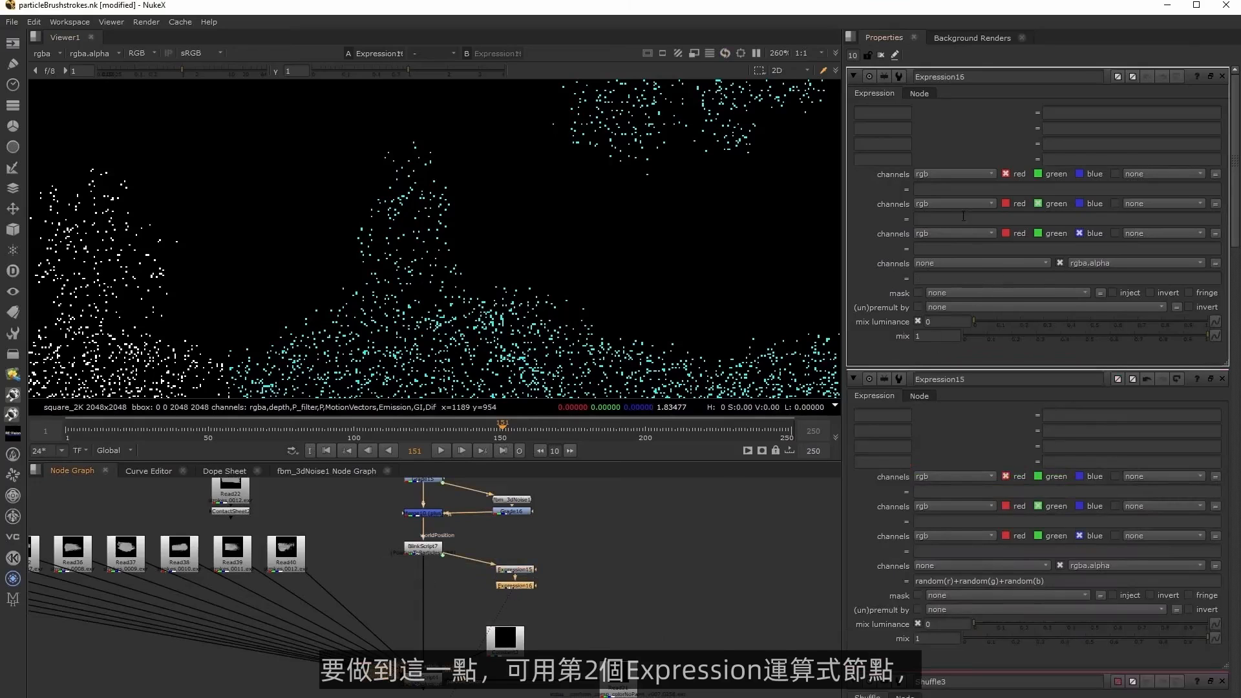
Set Expression16's alpha expression to a*100000.
{"action": "left_click", "coordinate": [951, 277]}
{"action": "type", "text": "a*"}
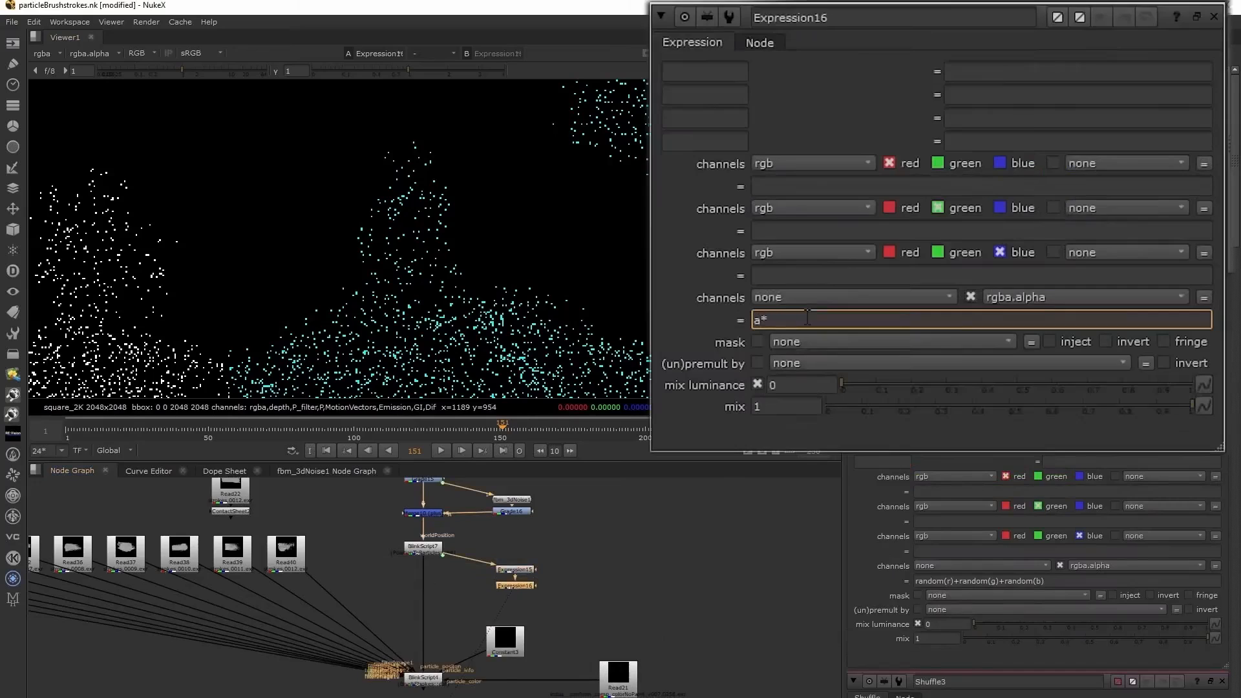
{"action": "type", "text": "100000"}
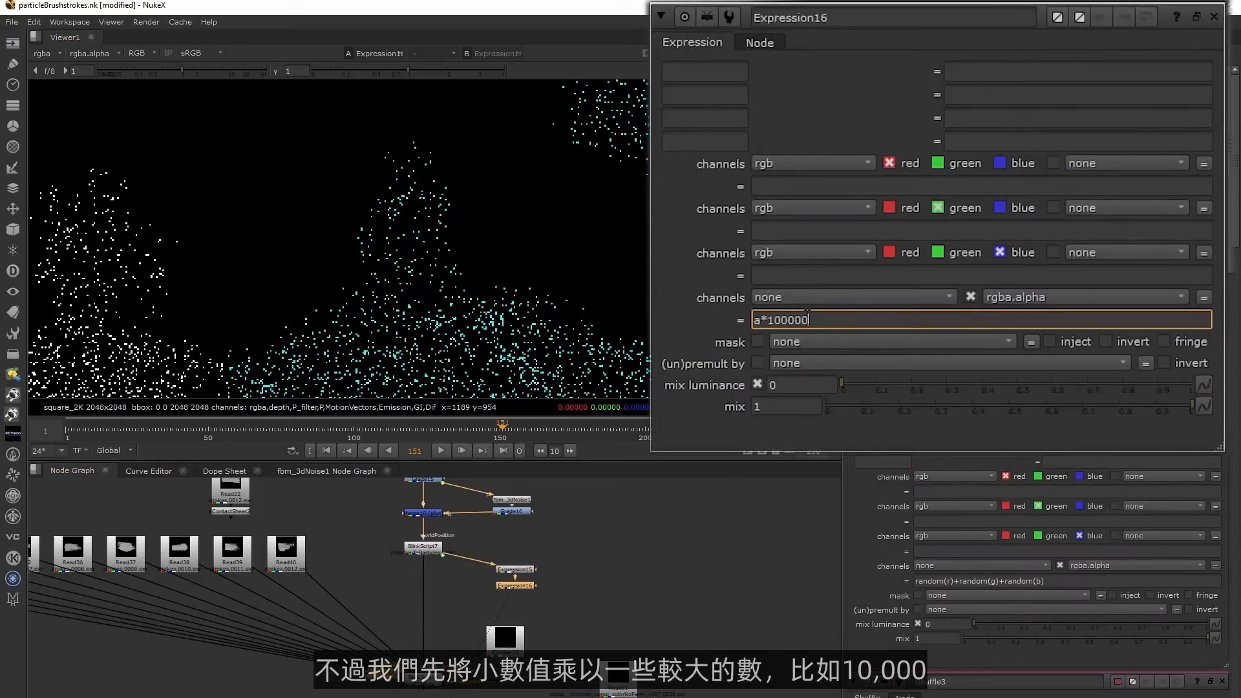
{"action": "left_click", "coordinate": [692, 585]}
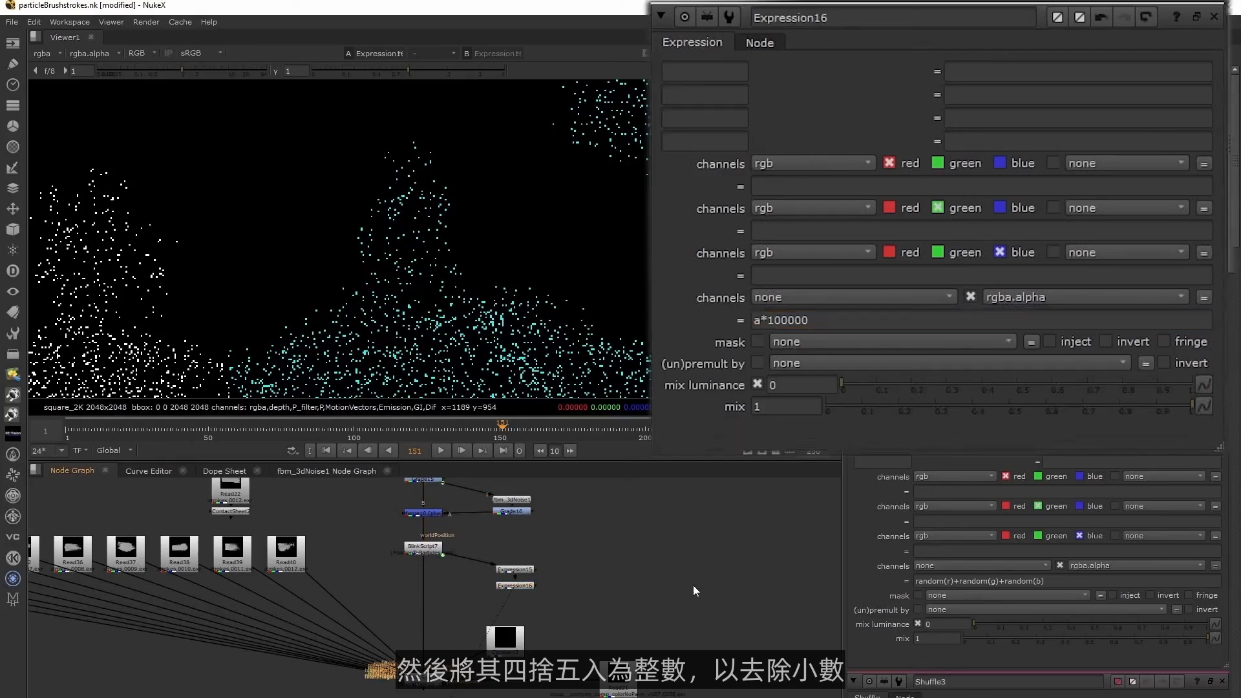
Round and wrap Expression16's alpha by changing its expression to rint(a*10000)%12.
{"action": "left_click", "coordinate": [754, 321]}
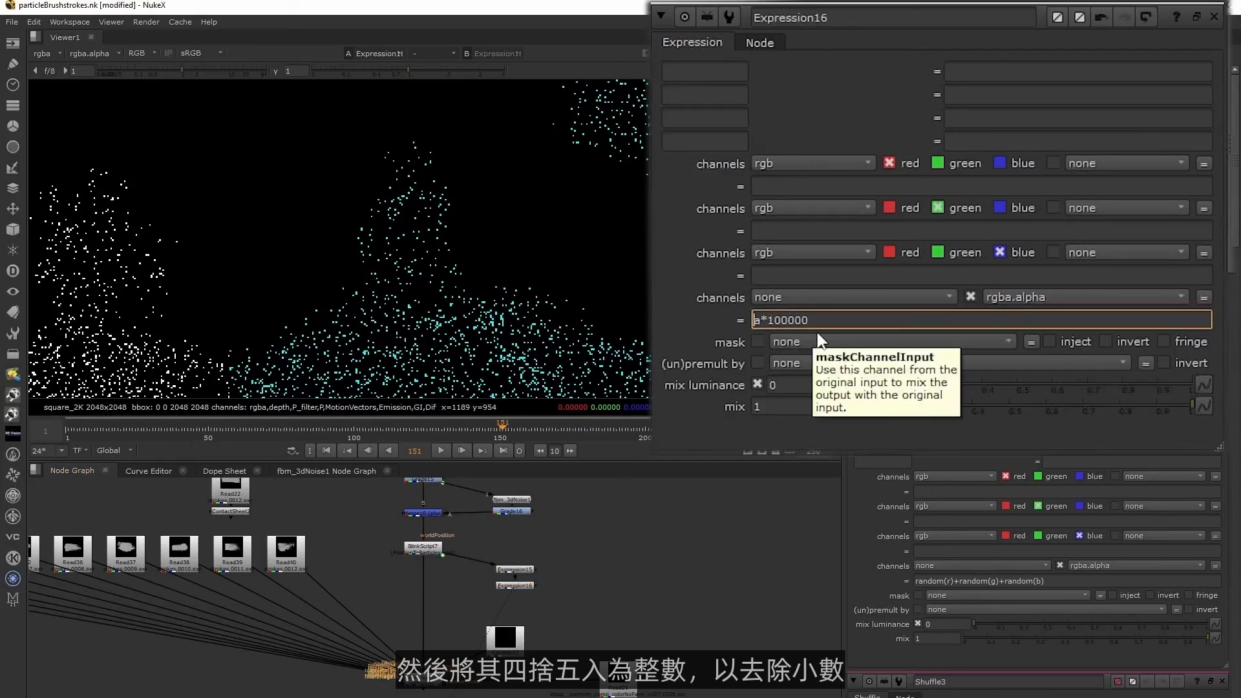
{"action": "type", "text": "rin"}
{"action": "type", "text": "t("}
{"action": "key", "text": "BackSpace"}
{"action": "type", "text": ")%12"}
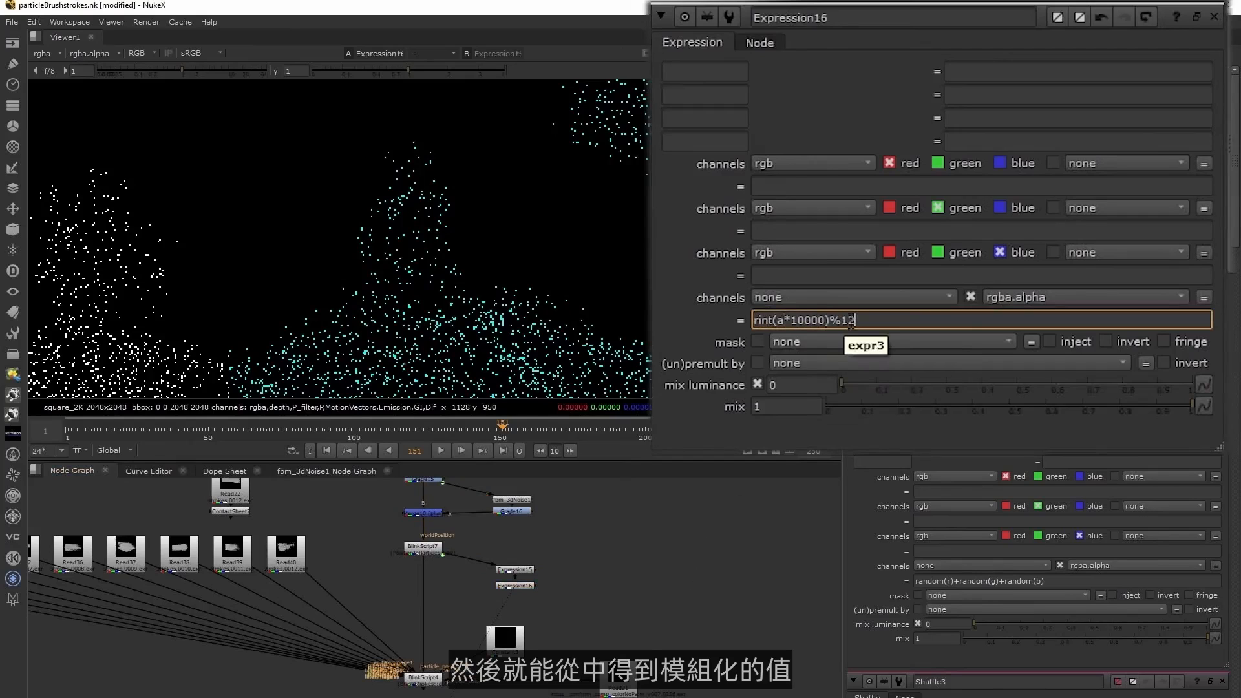
{"action": "left_click", "coordinate": [711, 581]}
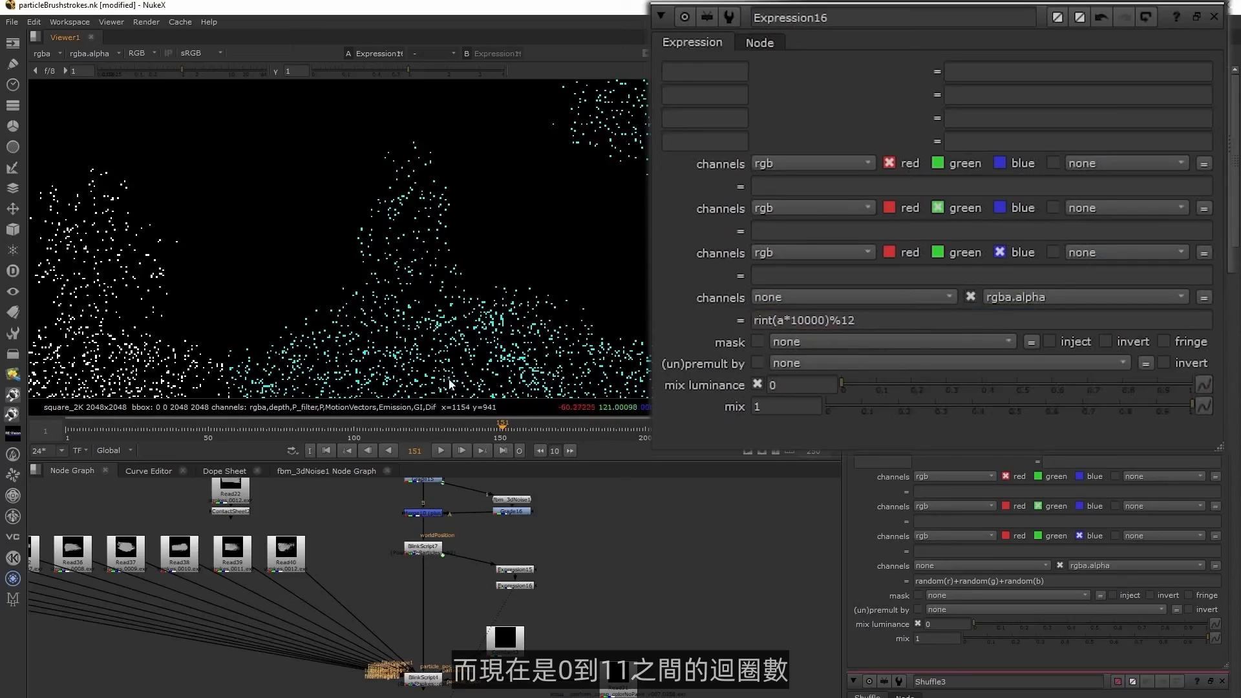
Offset the wrapped values by one so Expression16's alpha expression reads 1+rint(a*10000)%12.
{"action": "left_click", "coordinate": [854, 321]}
{"action": "key", "text": "Home"}
{"action": "type", "text": "1+"}
{"action": "left_click", "coordinate": [568, 565]}
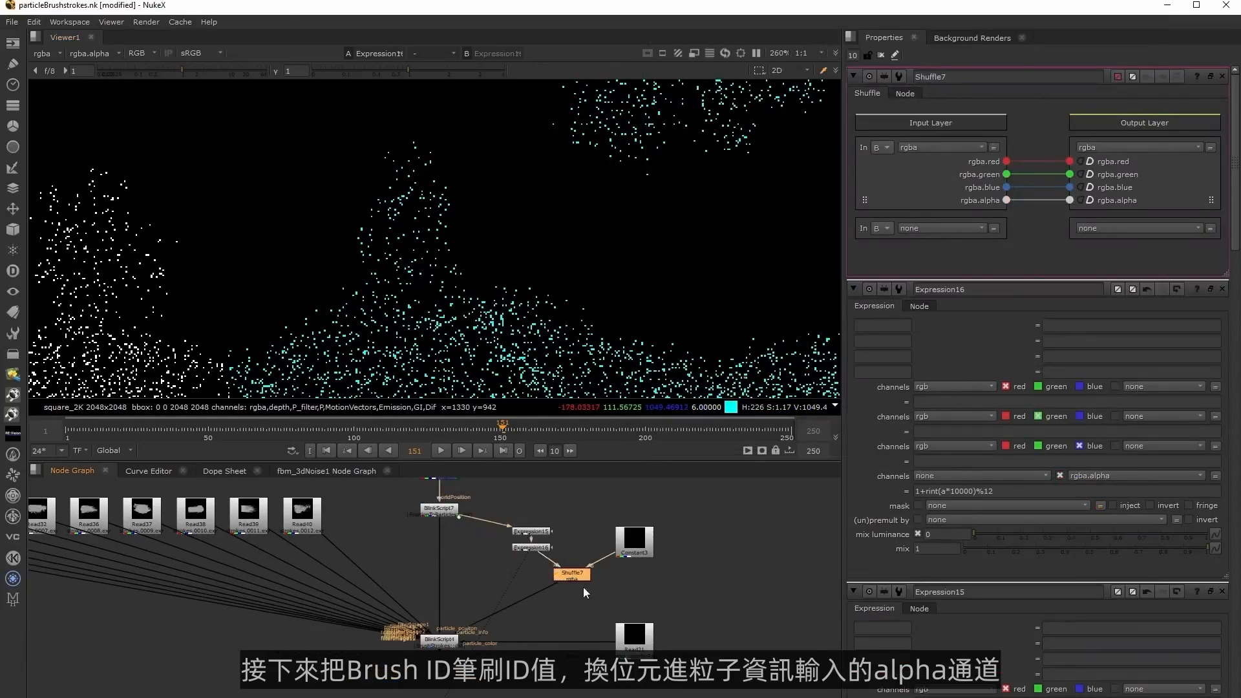
In Shuffle7, set the second input layer to A rgba and route its alpha to the output alpha.
{"action": "left_click", "coordinate": [886, 242]}
{"action": "left_click", "coordinate": [938, 227]}
{"action": "left_click", "coordinate": [932, 267]}
{"action": "left_click_drag", "start_coordinate": [1007, 281], "coordinate": [1070, 201]}
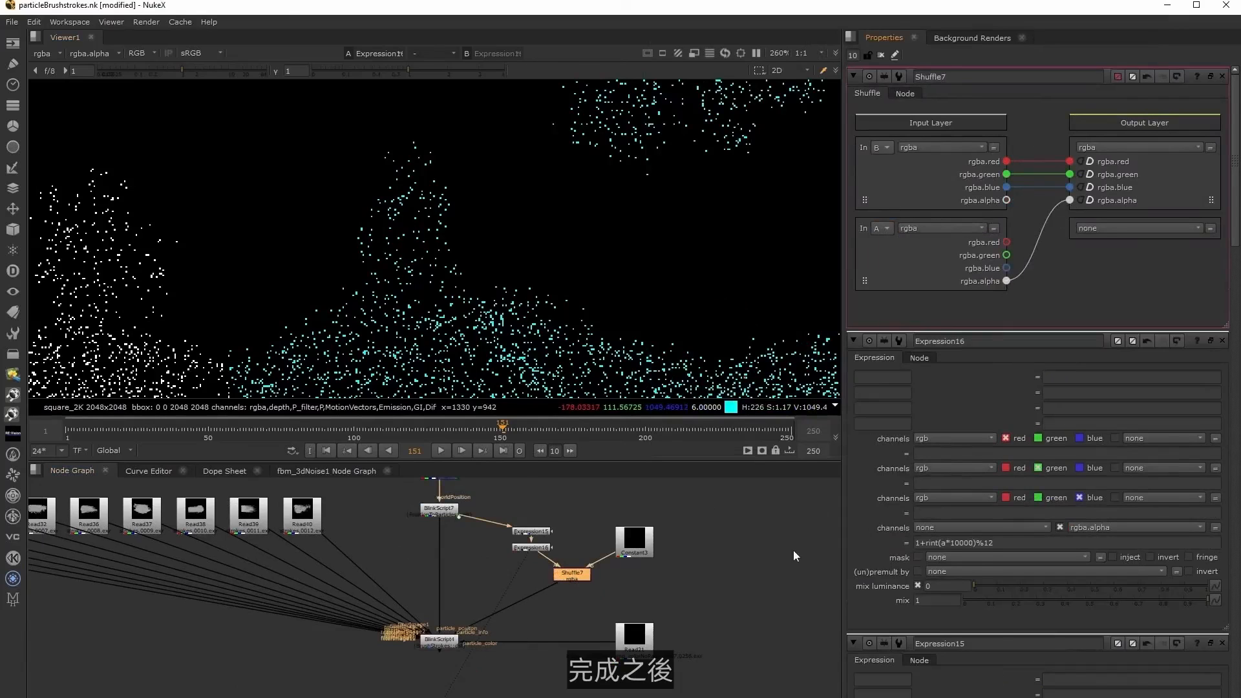
View BlinkScript4's output and examine the brushstroke variation and rotation across the trees, figures and ground.
{"action": "left_click", "coordinate": [447, 642]}
{"action": "key", "text": "1"}
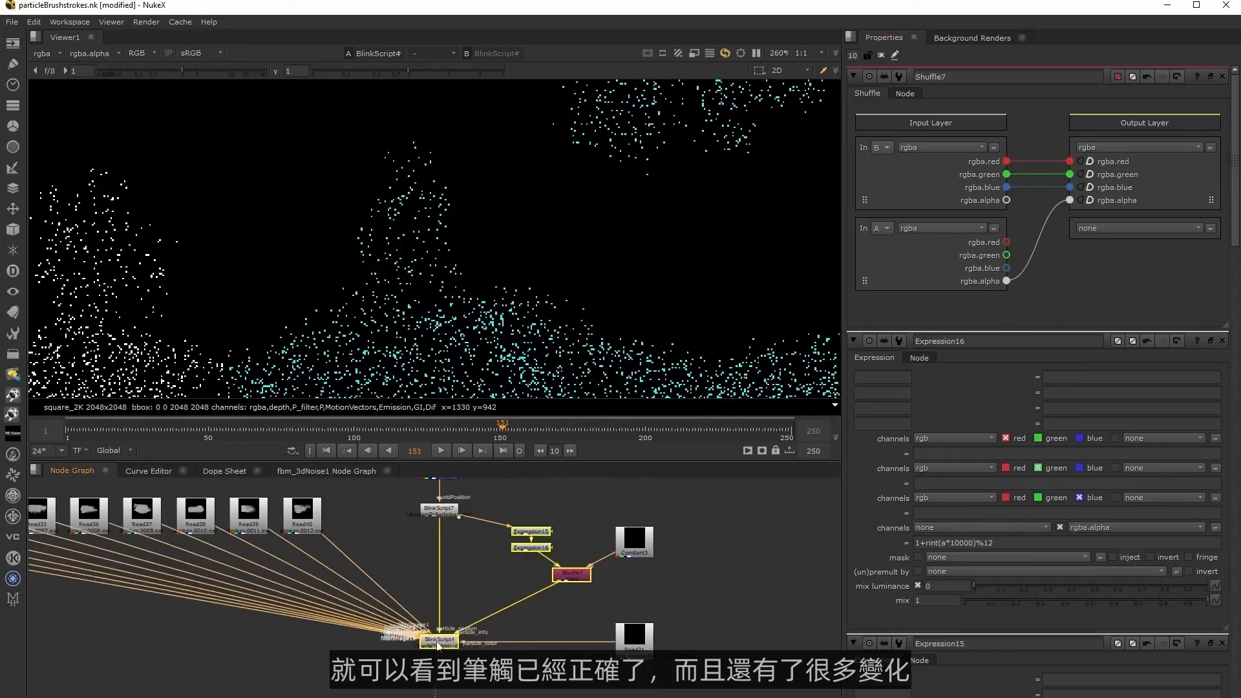
{"action": "middle_click_drag", "start_coordinate": [292, 167], "coordinate": [398, 254]}
{"action": "middle_click_drag", "start_coordinate": [609, 90], "coordinate": [527, 243]}
{"action": "scroll", "coordinate": [526, 245], "scroll_direction": "down", "scroll_amount": 1}
{"action": "scroll", "coordinate": [485, 253], "scroll_direction": "down", "scroll_amount": 3}
{"action": "middle_click_drag", "start_coordinate": [139, 365], "coordinate": [258, 332]}
{"action": "scroll", "coordinate": [264, 327], "scroll_direction": "up", "scroll_amount": 5}
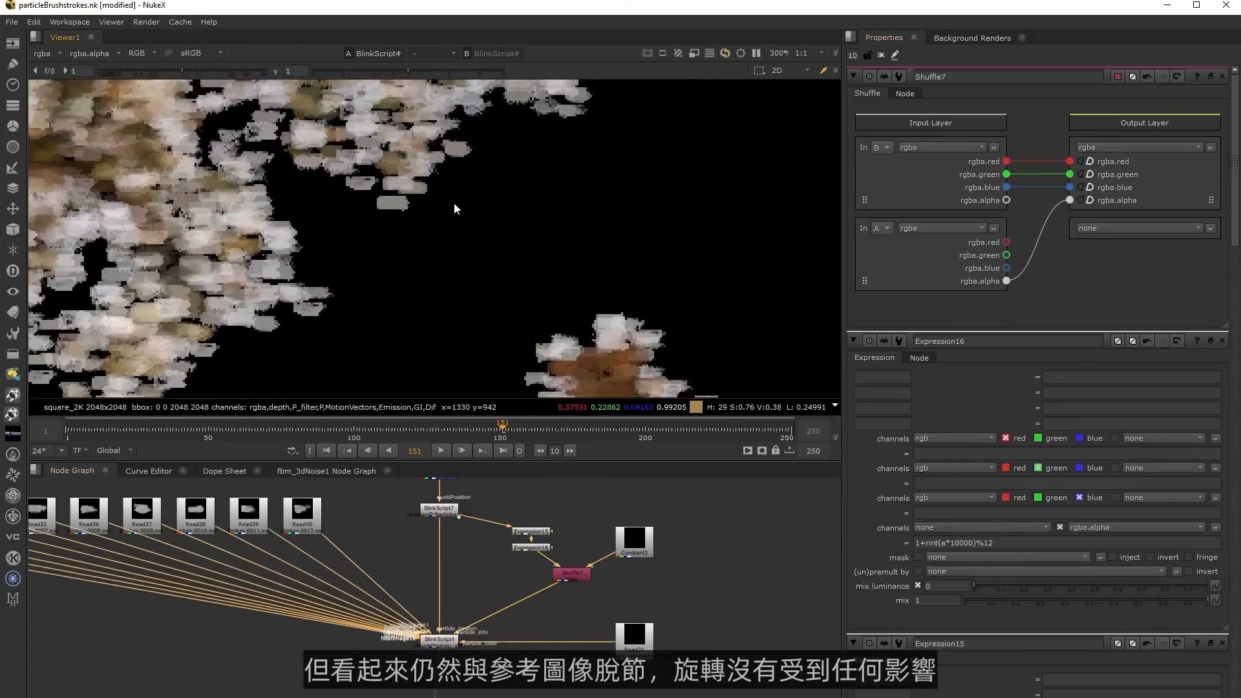
{"action": "middle_click_drag", "start_coordinate": [485, 172], "coordinate": [471, 250]}
{"action": "middle_click_drag", "start_coordinate": [613, 316], "coordinate": [501, 111]}
{"action": "middle_click_drag", "start_coordinate": [651, 325], "coordinate": [556, 208]}
{"action": "scroll", "coordinate": [554, 205], "scroll_direction": "down", "scroll_amount": 3}
{"action": "scroll", "coordinate": [601, 267], "scroll_direction": "down", "scroll_amount": 3}
{"action": "middle_click_drag", "start_coordinate": [355, 318], "coordinate": [193, 238]}
{"action": "scroll", "coordinate": [430, 264], "scroll_direction": "up", "scroll_amount": 2}
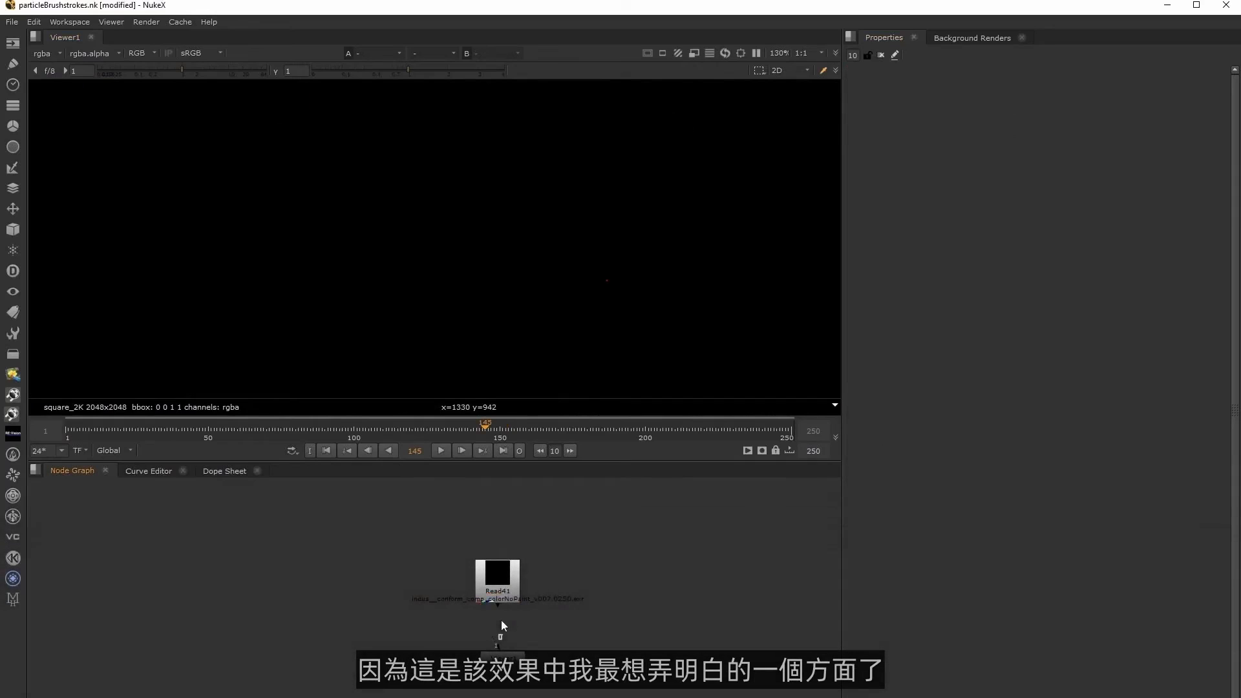
View the Read41 footage and scrub the timeline to frame 149.
{"action": "left_click_drag", "start_coordinate": [497, 632], "coordinate": [486, 580]}
{"action": "left_click_drag", "start_coordinate": [508, 660], "coordinate": [503, 661]}
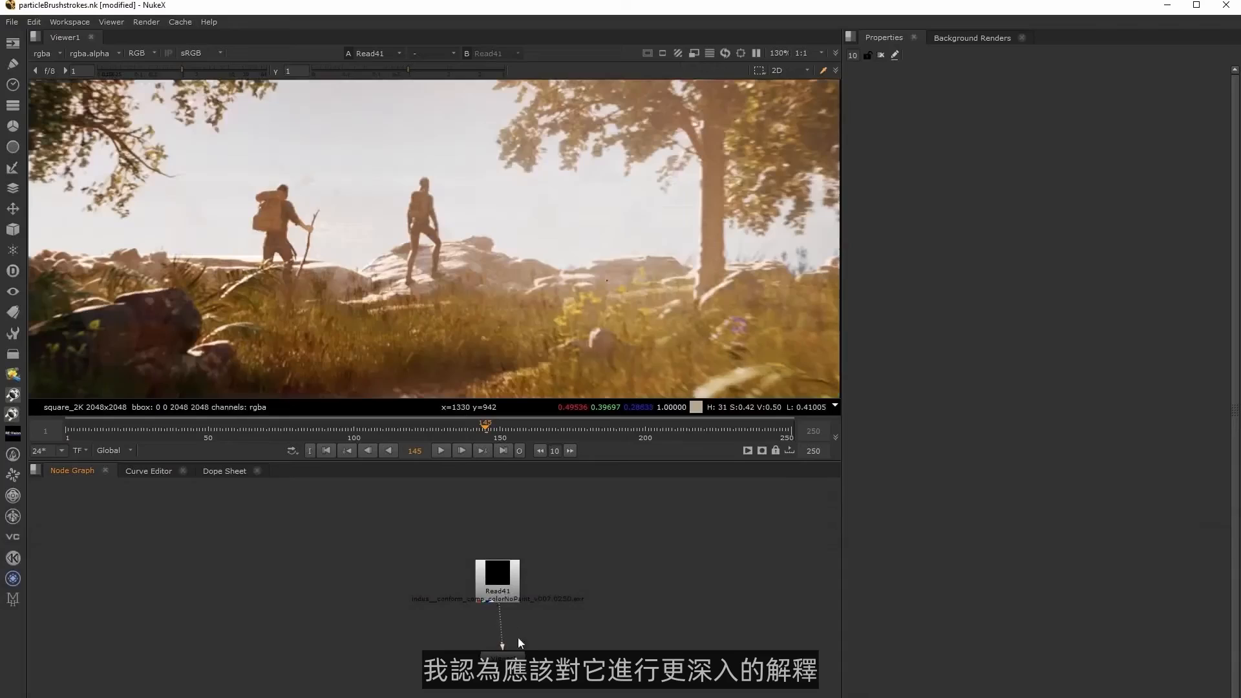
{"action": "middle_click_drag", "start_coordinate": [608, 602], "coordinate": [560, 624]}
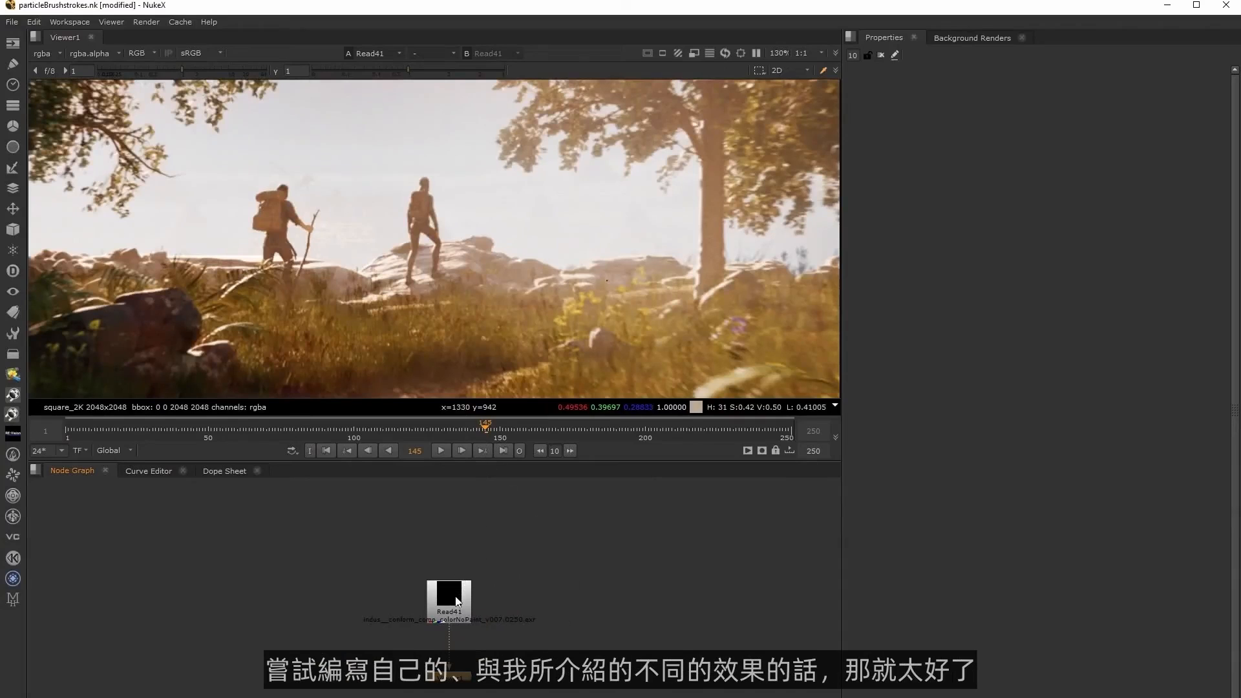
{"action": "left_click_drag", "start_coordinate": [460, 432], "coordinate": [498, 432]}
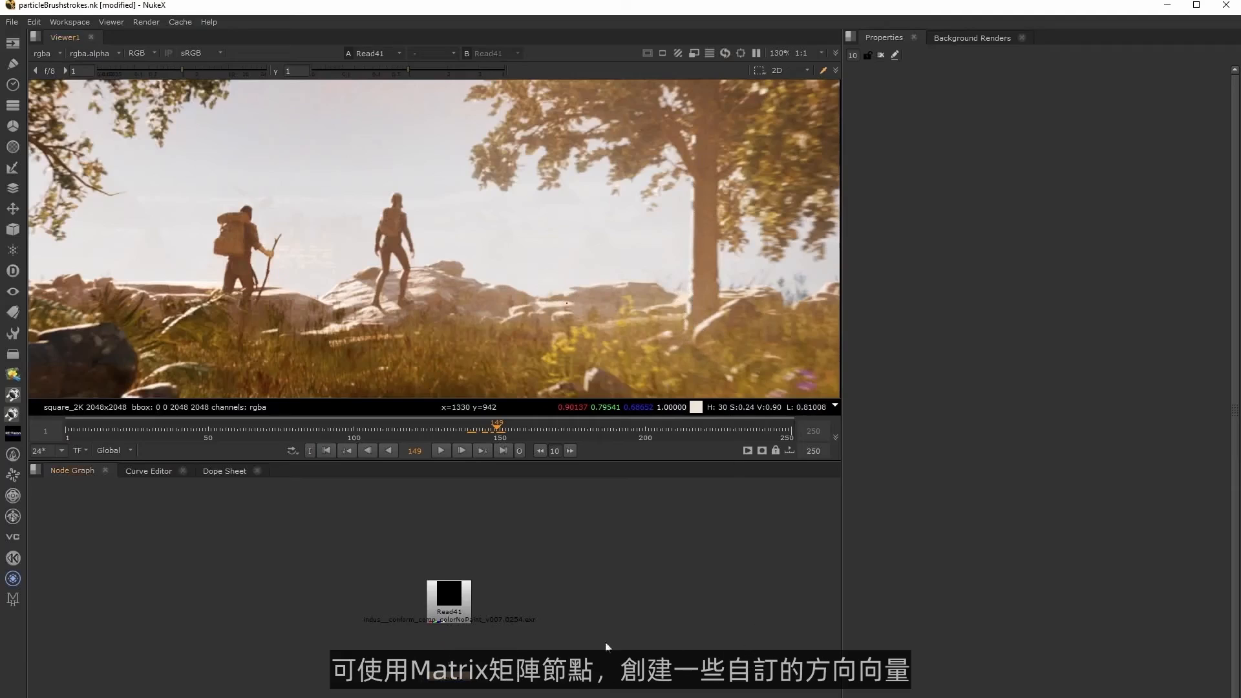
Open the node search beside Read41 for adding a Matrix node.
{"action": "middle_click_drag", "start_coordinate": [546, 619], "coordinate": [544, 590]}
{"action": "left_click_drag", "start_coordinate": [449, 580], "coordinate": [450, 540]}
{"action": "left_click", "coordinate": [555, 553]}
{"action": "middle_click_drag", "start_coordinate": [559, 553], "coordinate": [597, 596]}
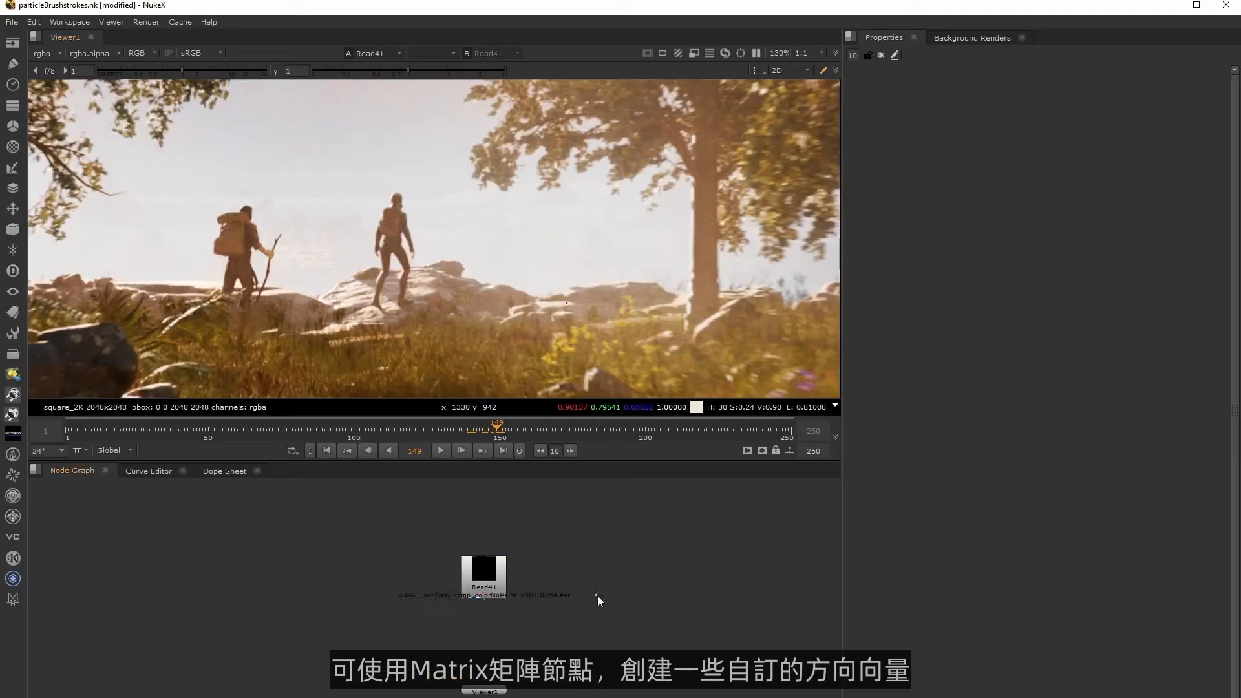
{"action": "key", "text": "Tab"}
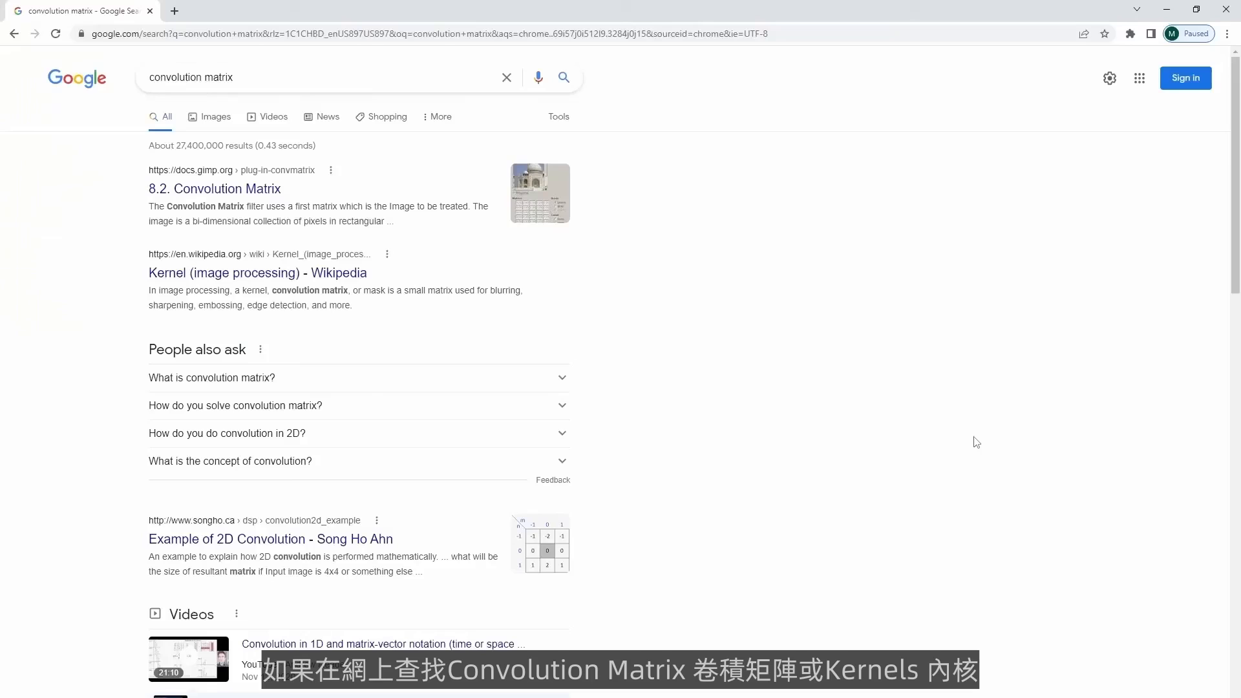
In the browser, open the Wikipedia article "Kernel (image processing)" and examine its table of example convolution kernels.
{"action": "left_click", "coordinate": [233, 273]}
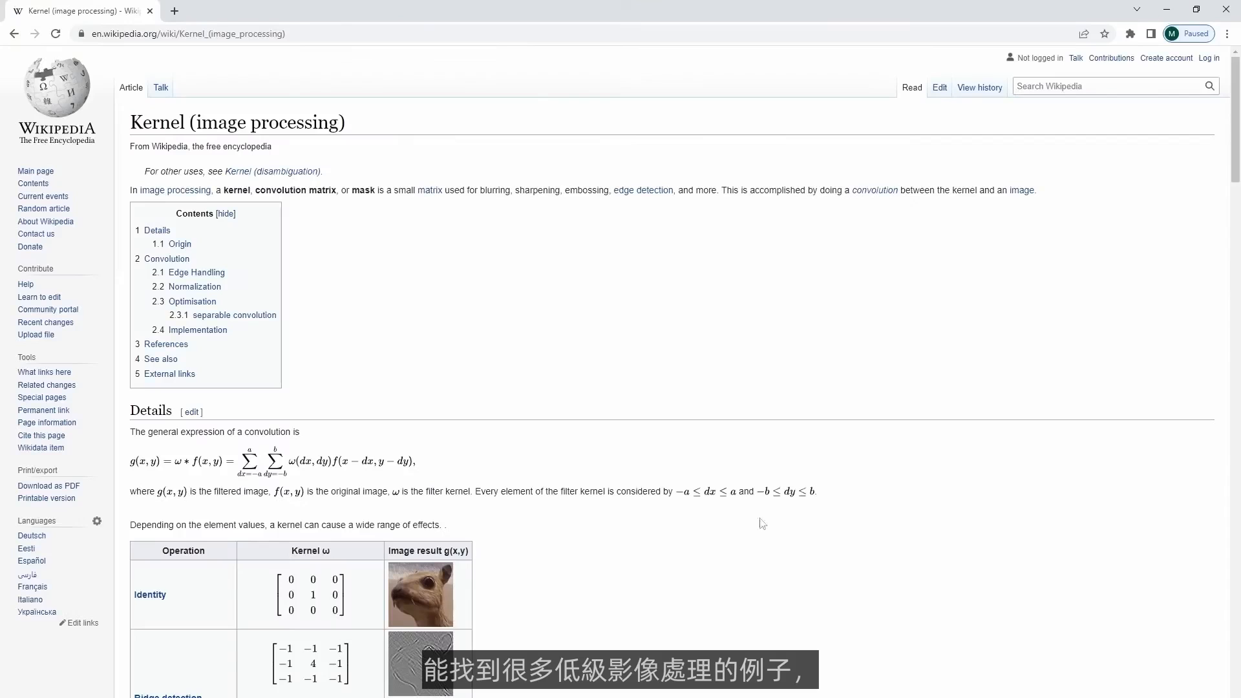
{"action": "scroll", "coordinate": [749, 556], "scroll_direction": "down", "scroll_amount": 5}
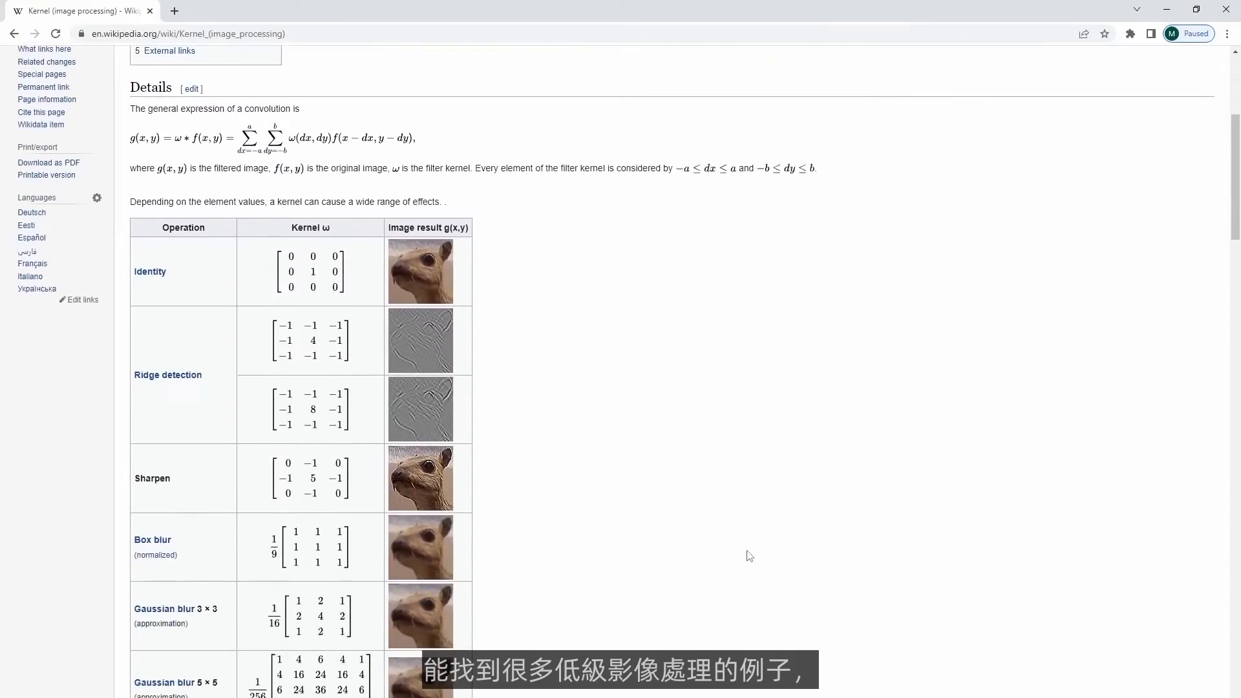
{"action": "scroll", "coordinate": [749, 555], "scroll_direction": "down", "scroll_amount": 3}
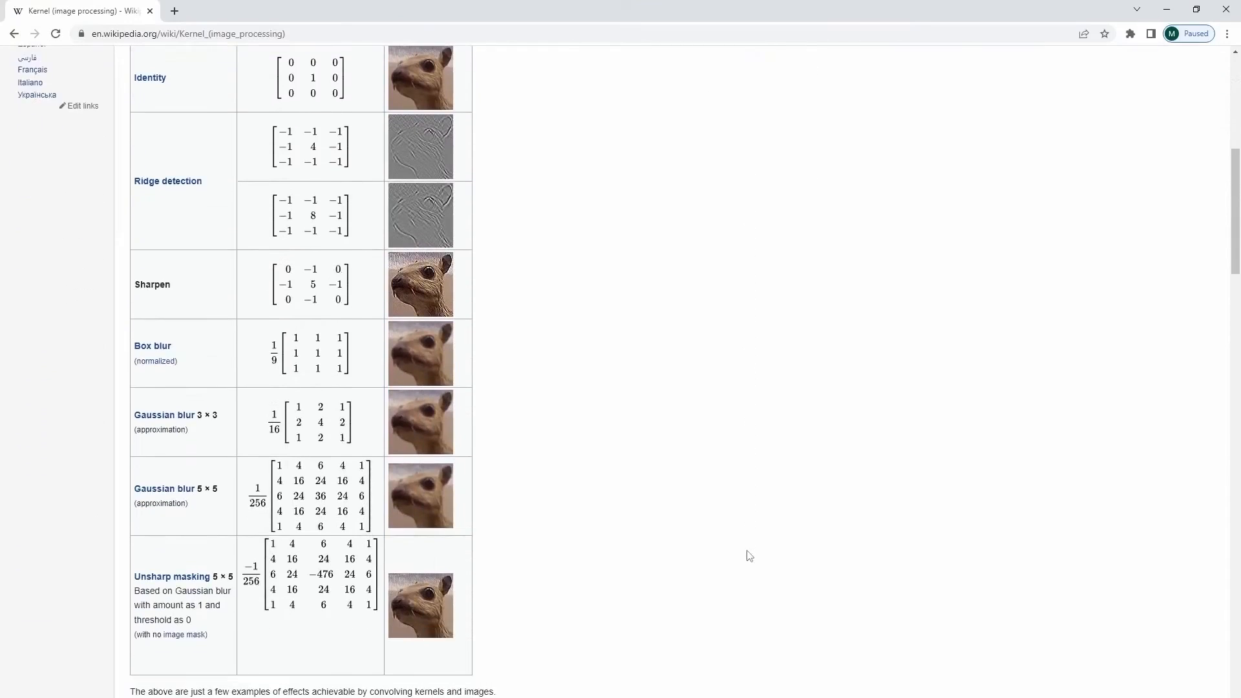
{"action": "scroll", "coordinate": [749, 556], "scroll_direction": "down", "scroll_amount": 1}
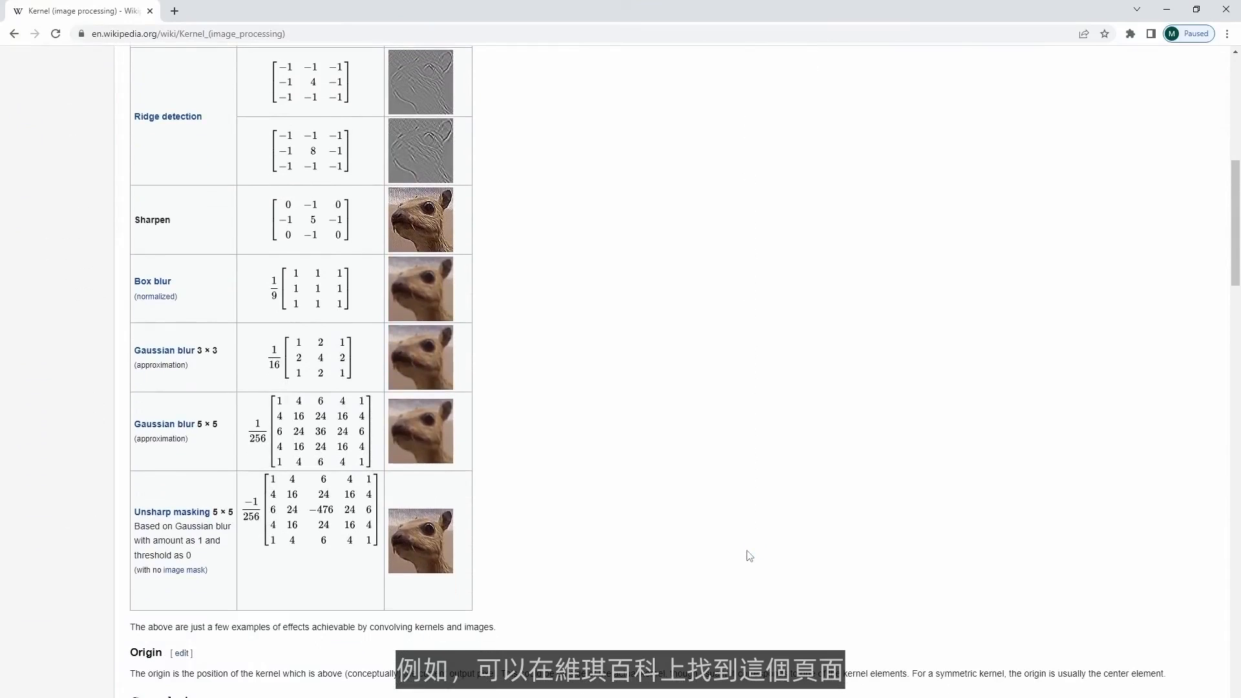
{"action": "scroll", "coordinate": [749, 555], "scroll_direction": "up", "scroll_amount": 4}
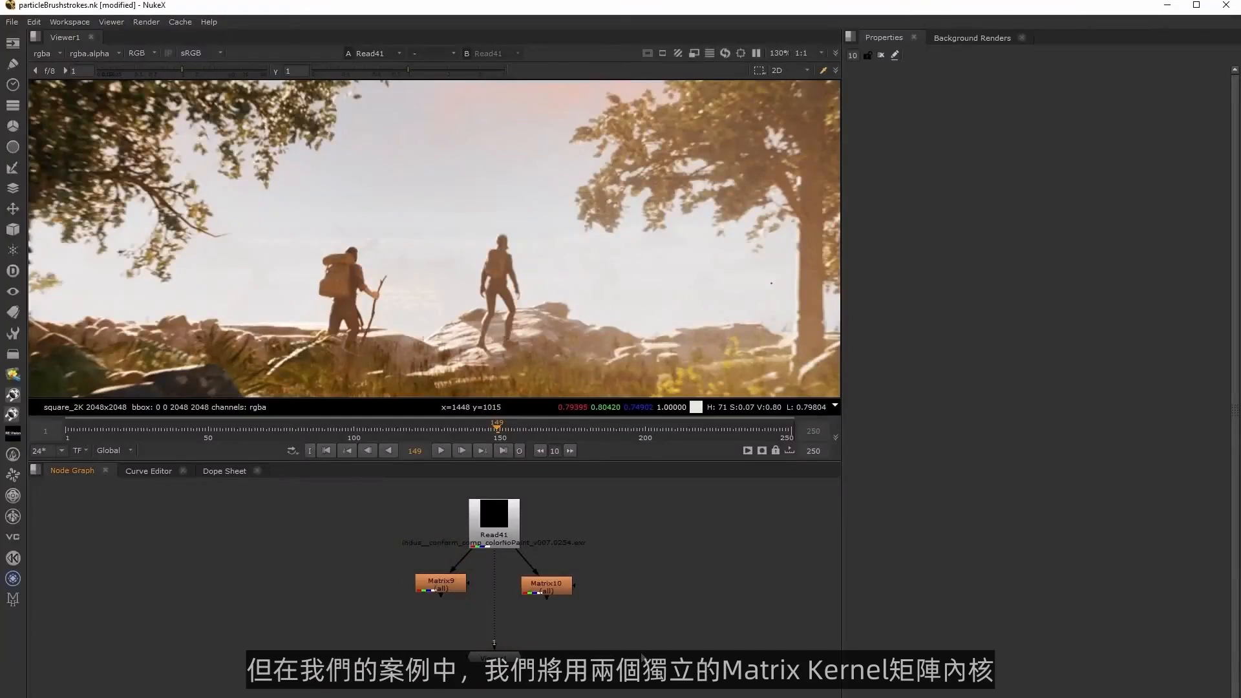
View the outputs of Matrix9 and Matrix10 in turn and open both nodes' properties to examine their kernels.
{"action": "middle_click_drag", "start_coordinate": [474, 597], "coordinate": [455, 599]}
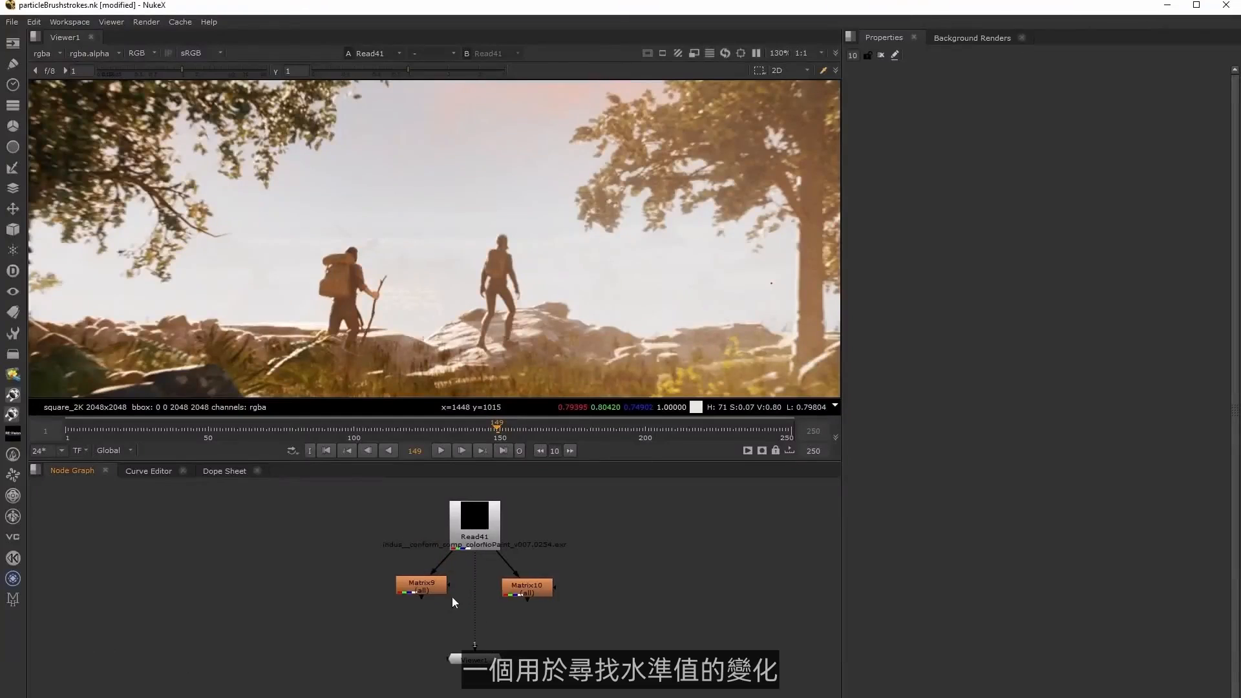
{"action": "left_click", "coordinate": [428, 585]}
{"action": "key", "text": "1"}
{"action": "double_click", "coordinate": [428, 585]}
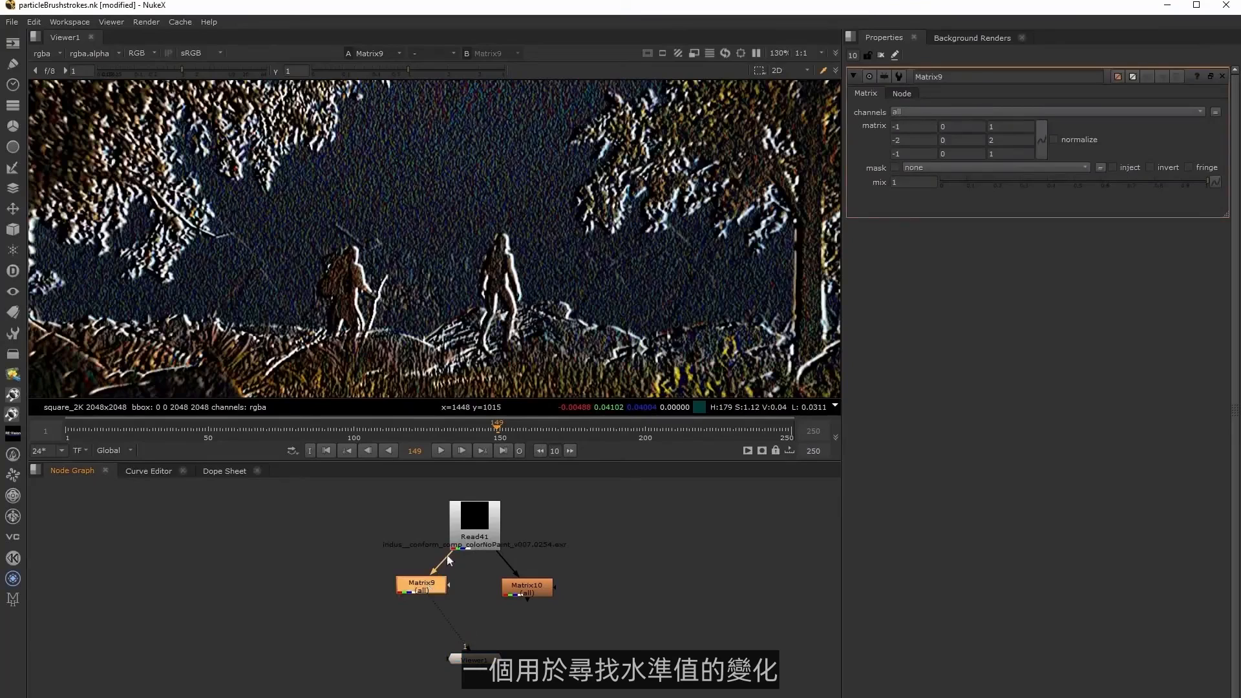
{"action": "left_click", "coordinate": [527, 592]}
{"action": "key", "text": "1"}
{"action": "double_click", "coordinate": [527, 589]}
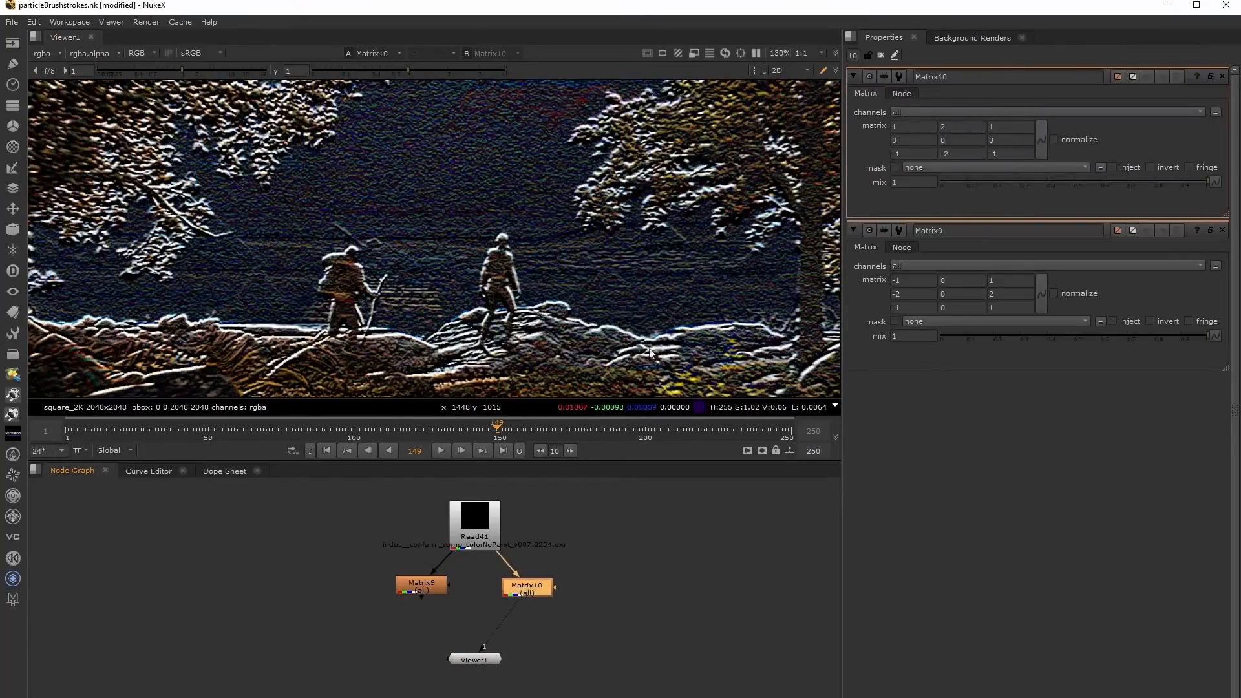
Add a Merge node below the matrices, connect both Matrix9 and Matrix10 to it, and view its result.
{"action": "middle_click_drag", "start_coordinate": [478, 629], "coordinate": [497, 605]}
{"action": "left_click", "coordinate": [497, 605]}
{"action": "key", "text": "m"}
{"action": "left_click_drag", "start_coordinate": [475, 579], "coordinate": [553, 572]}
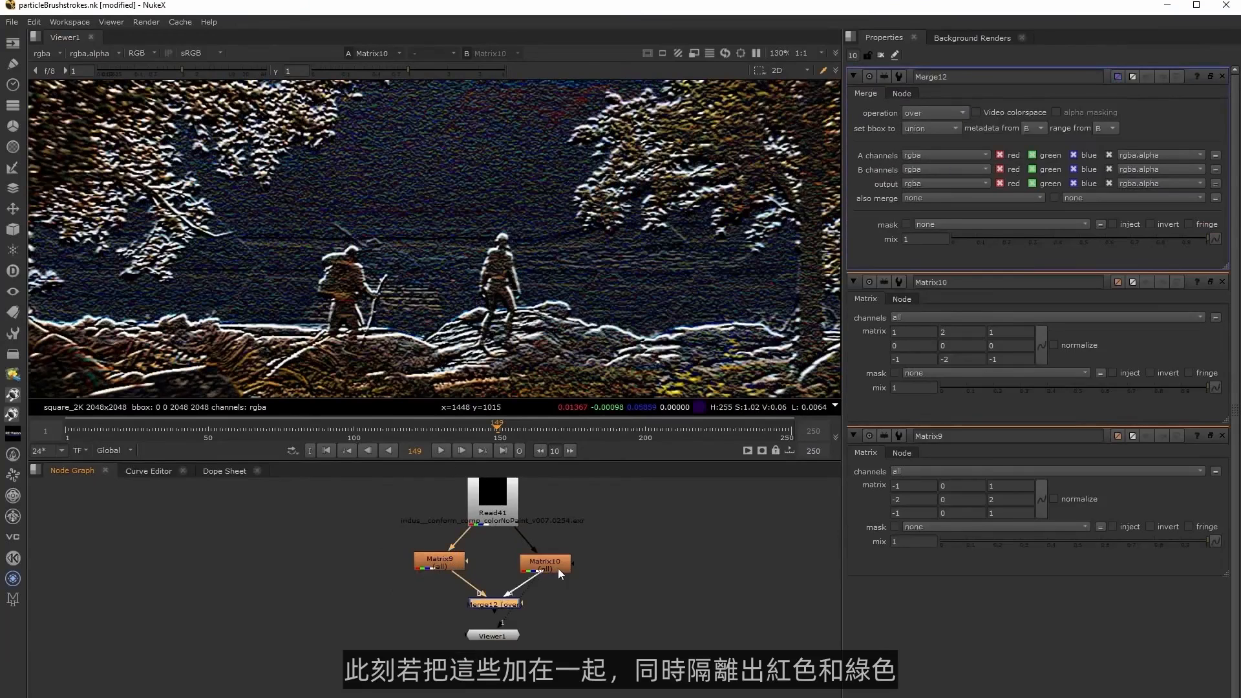
{"action": "key", "text": "1"}
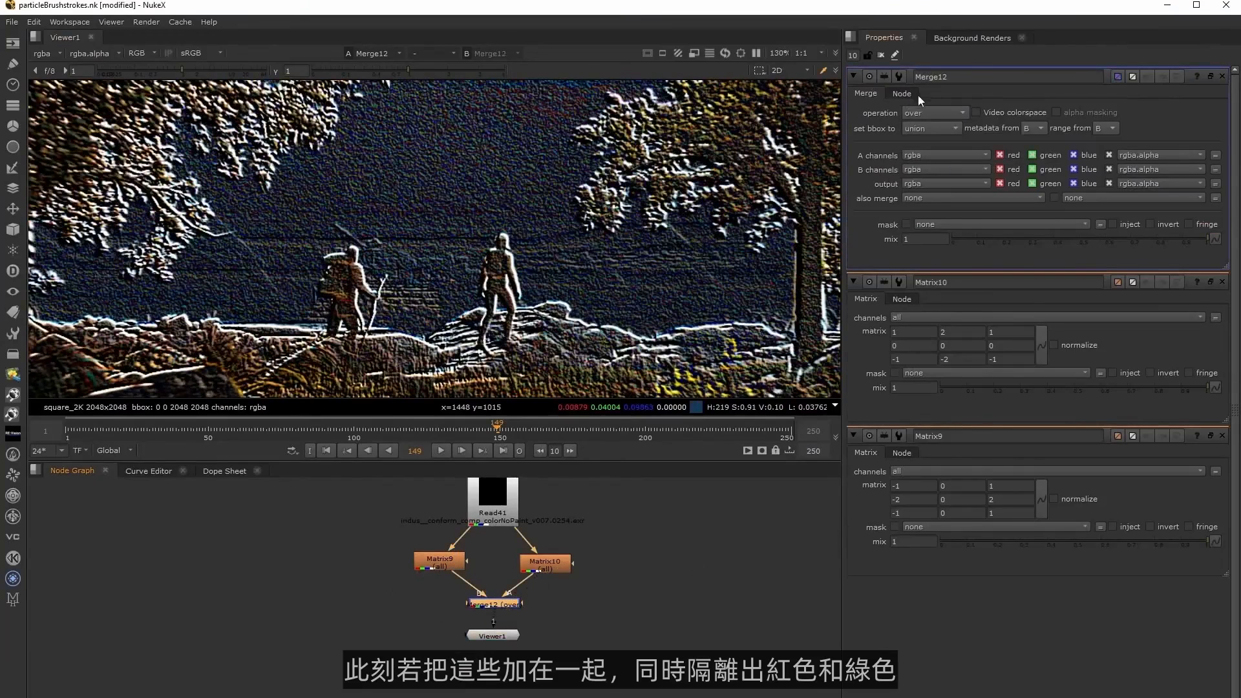
Set Merge12's operation to plus, keeping only red in the A channels and only green in the B channels.
{"action": "left_click", "coordinate": [923, 112]}
{"action": "left_click", "coordinate": [940, 309]}
{"action": "left_click", "coordinate": [1085, 155]}
{"action": "left_click", "coordinate": [1000, 170]}
{"action": "left_click", "coordinate": [1080, 169]}
Check the merged green and red channels individually, and move Viewer1 farther below Merge12.
{"action": "key", "text": "g"}
{"action": "key", "text": "g"}
{"action": "key", "text": "r"}
{"action": "key", "text": "r"}
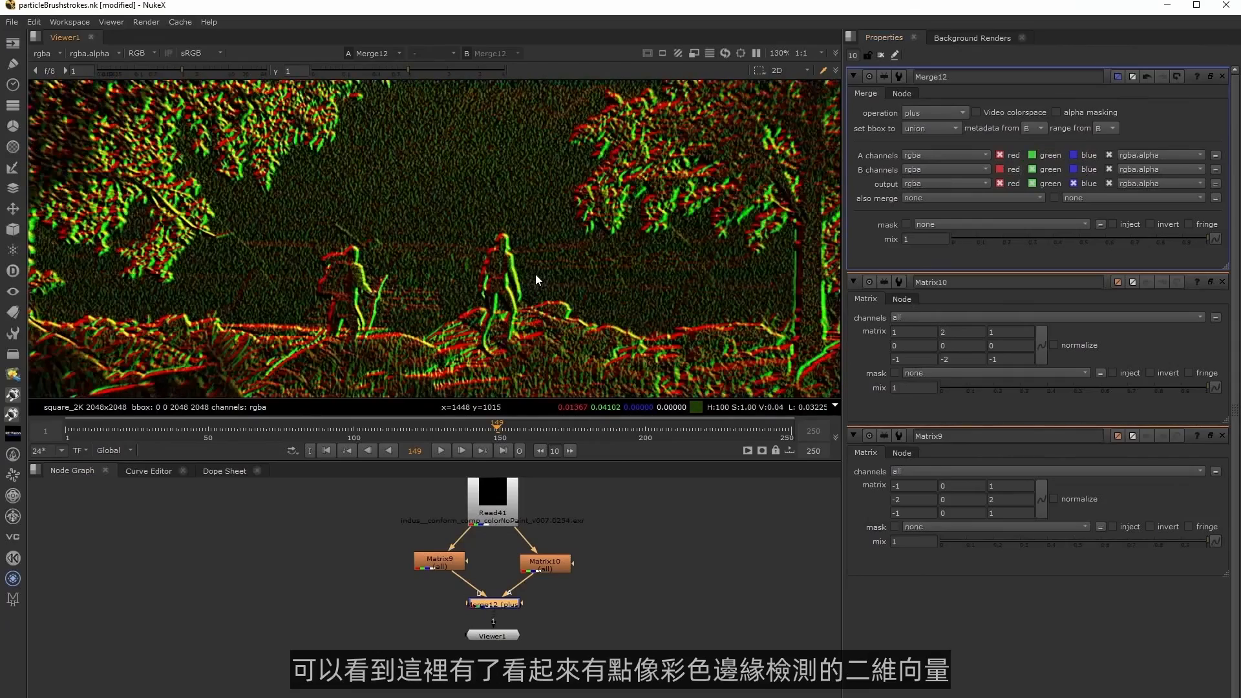
{"action": "left_click_drag", "start_coordinate": [507, 635], "coordinate": [506, 663]}
{"action": "middle_click_drag", "start_coordinate": [553, 621], "coordinate": [538, 636]}
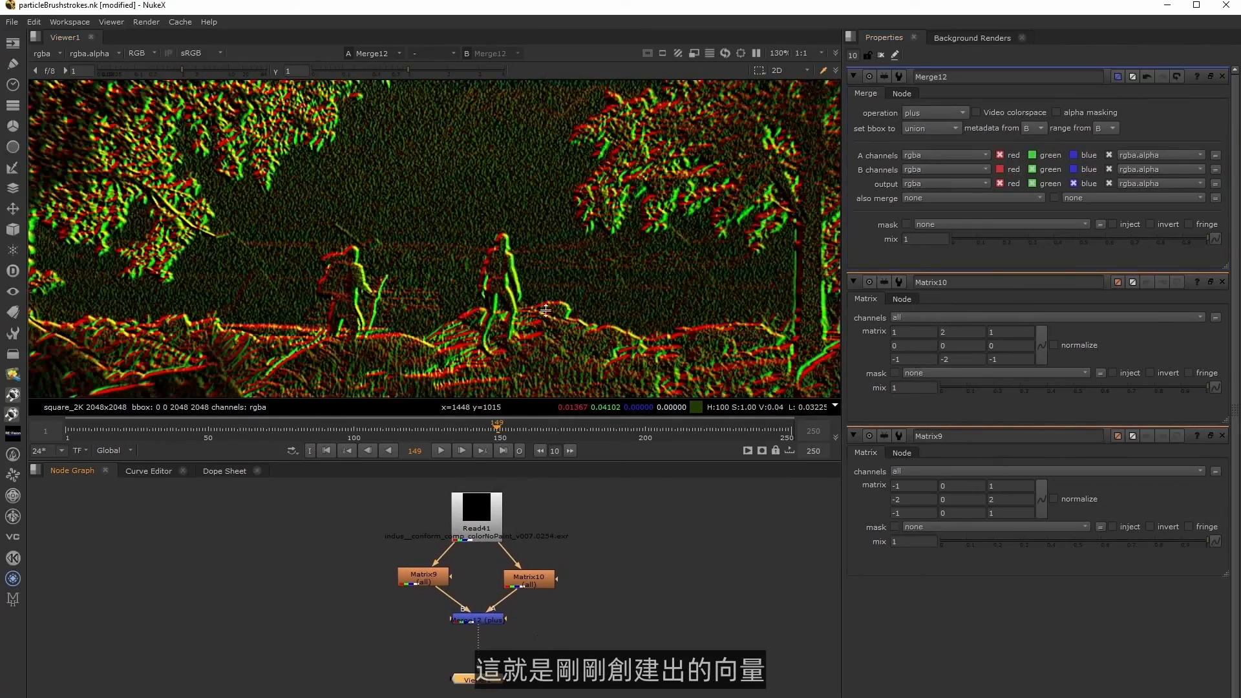
Add an unconnected ColorMatrix node beside Merge12 for rotating the edge vectors.
{"action": "scroll", "coordinate": [551, 257], "scroll_direction": "up", "scroll_amount": 4}
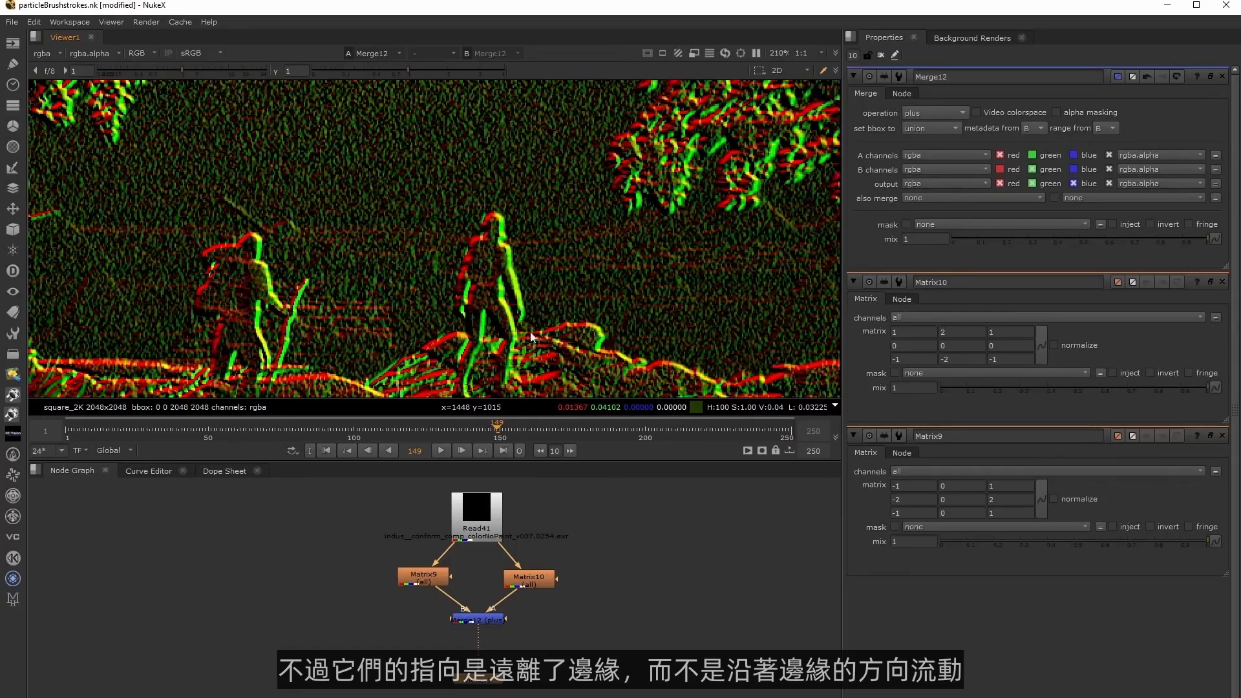
{"action": "scroll", "coordinate": [634, 321], "scroll_direction": "down", "scroll_amount": 4}
{"action": "key", "text": "Tab"}
{"action": "type", "text": "color"}
{"action": "key", "text": "Down"}
{"action": "key", "text": "Down"}
{"action": "key", "text": "Down"}
{"action": "key", "text": "Down"}
{"action": "key", "text": "Down"}
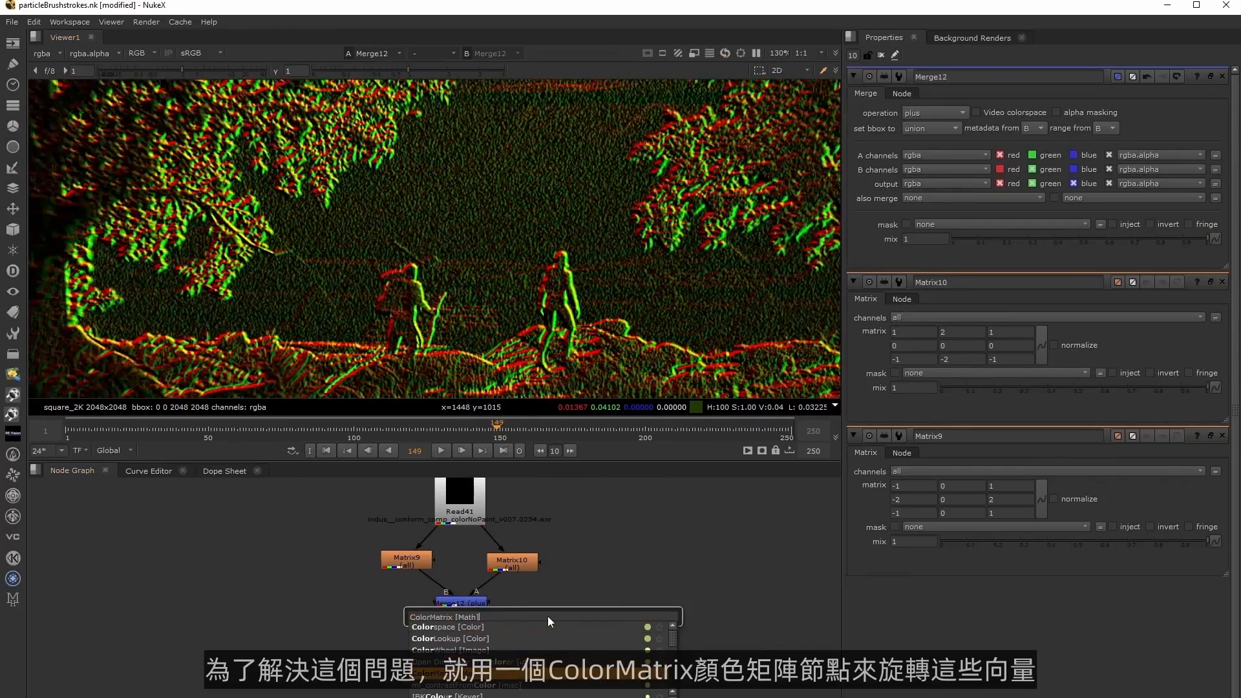
{"action": "key", "text": "Return"}
{"action": "left_click", "coordinate": [548, 615]}
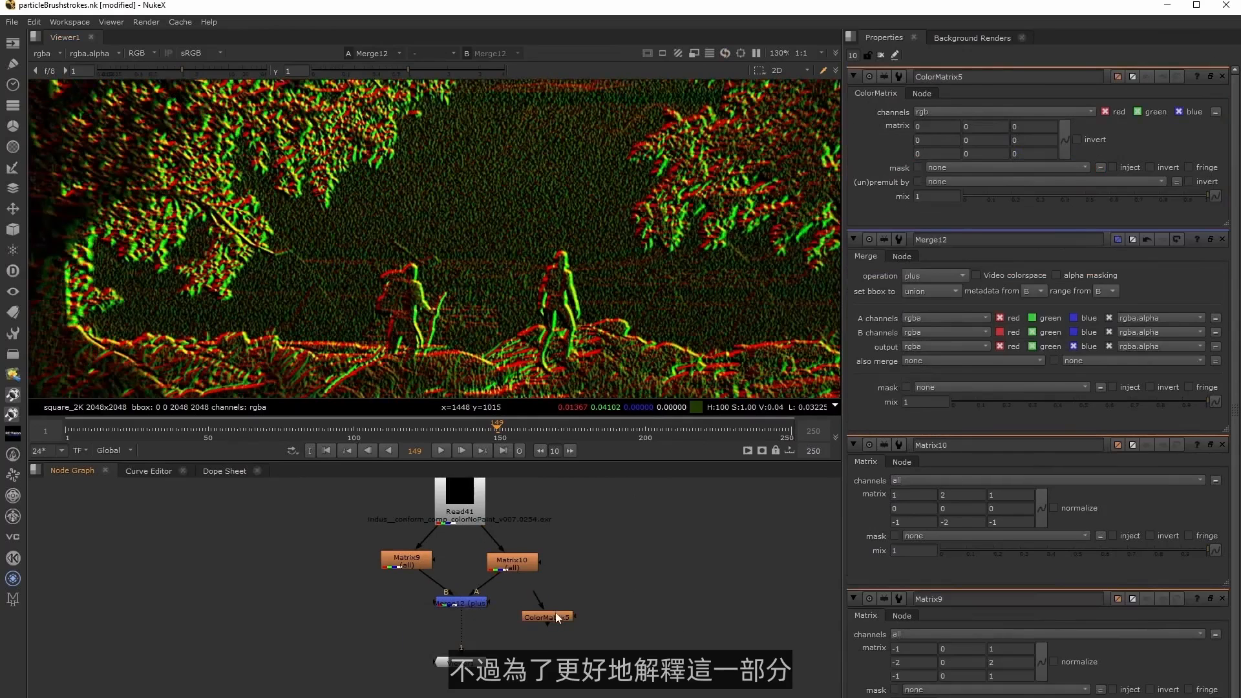
{"action": "middle_click_drag", "start_coordinate": [543, 626], "coordinate": [534, 634]}
{"action": "left_click_drag", "start_coordinate": [536, 624], "coordinate": [601, 601]}
Add a Shuffle node below Read42 and set its input layer to P_filter.
{"action": "middle_click_drag", "start_coordinate": [659, 537], "coordinate": [598, 618]}
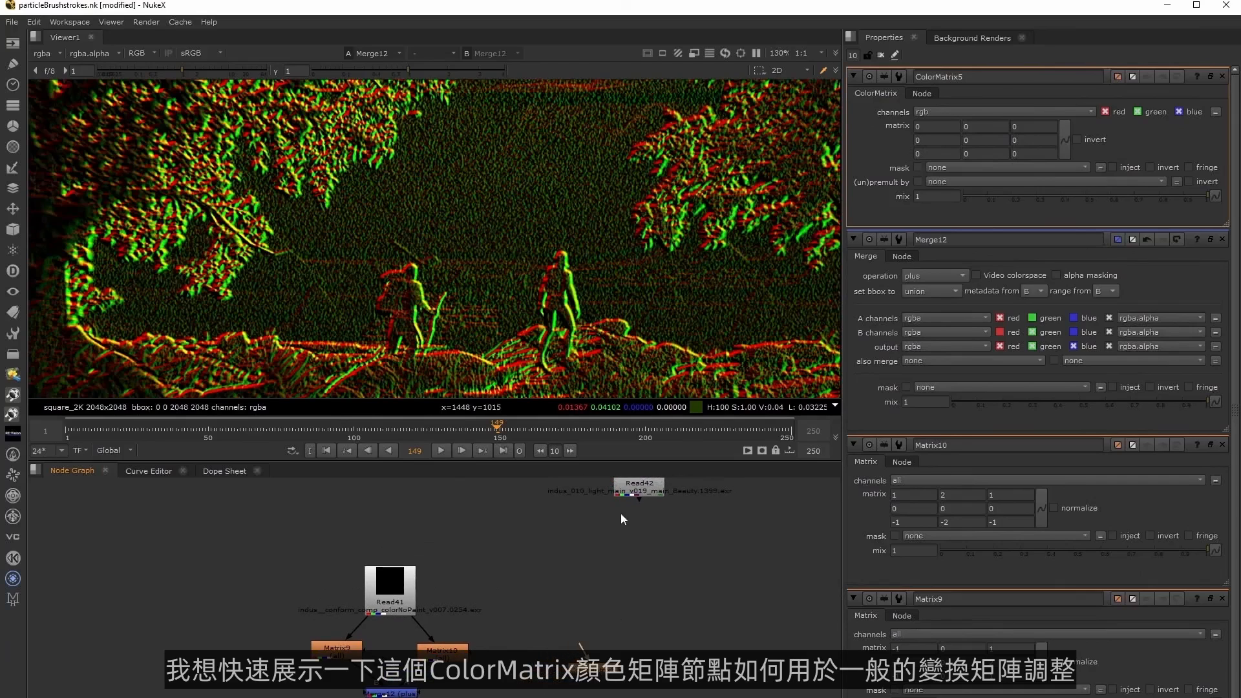
{"action": "left_click_drag", "start_coordinate": [620, 508], "coordinate": [590, 550]}
{"action": "key", "text": "Tab"}
{"action": "type", "text": "shuffle"}
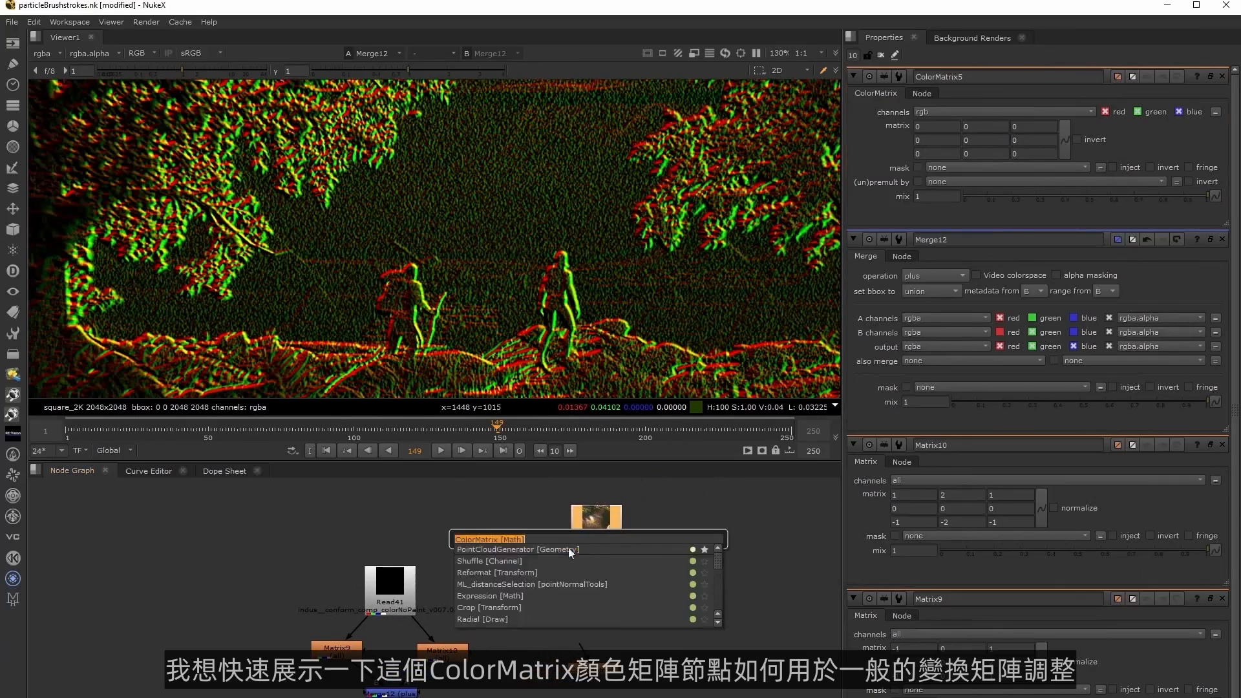
{"action": "key", "text": "Return"}
{"action": "left_click", "coordinate": [911, 145]}
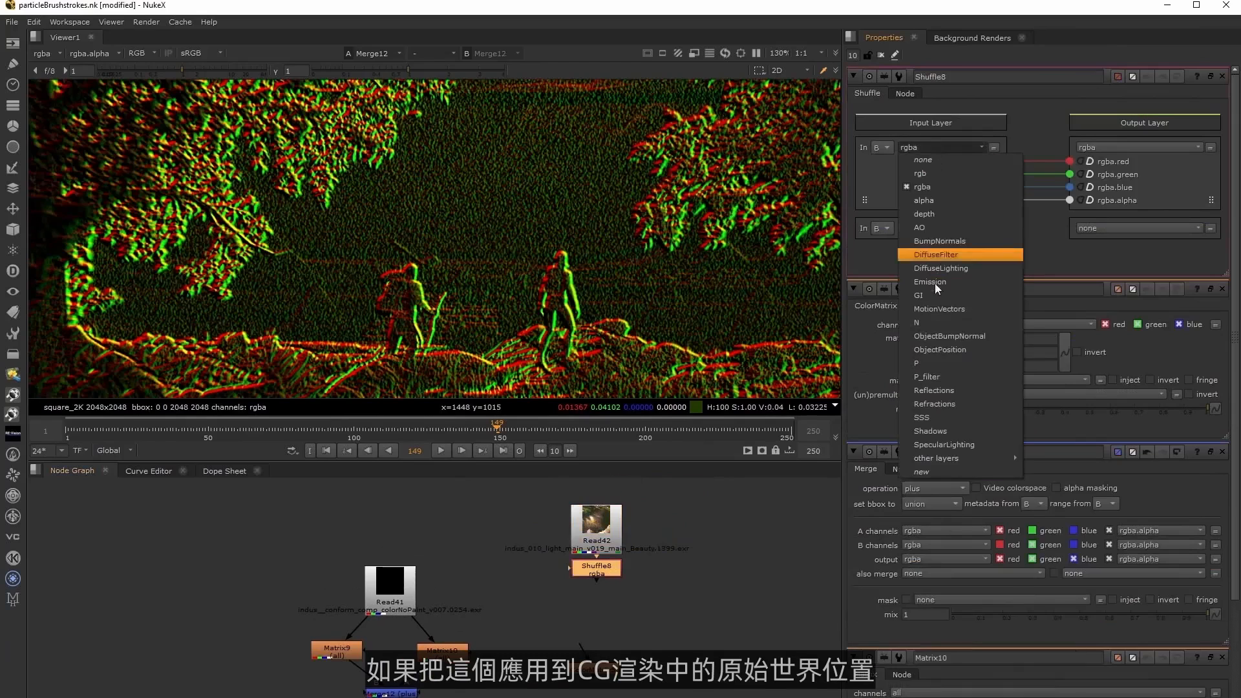
{"action": "left_click", "coordinate": [937, 377]}
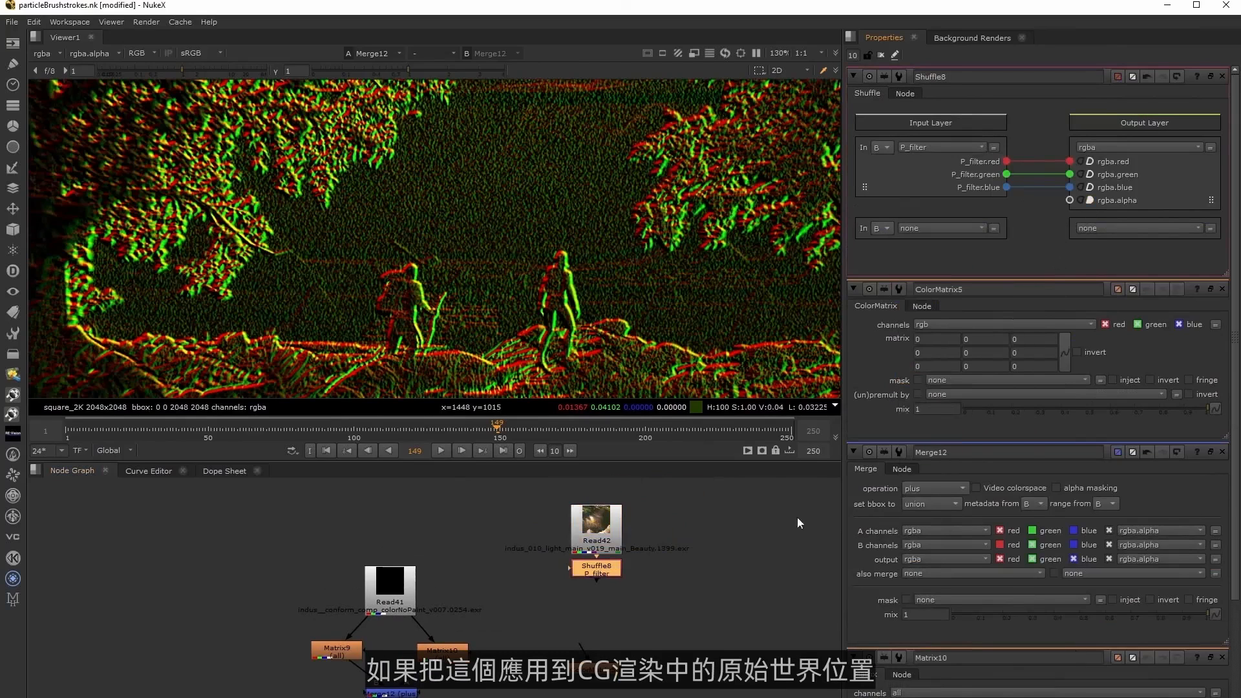
Connect ColorMatrix5 below Shuffle8, view its output and open its properties.
{"action": "left_click_drag", "start_coordinate": [586, 644], "coordinate": [597, 570]}
{"action": "double_click", "coordinate": [602, 669]}
{"action": "key", "text": "1"}
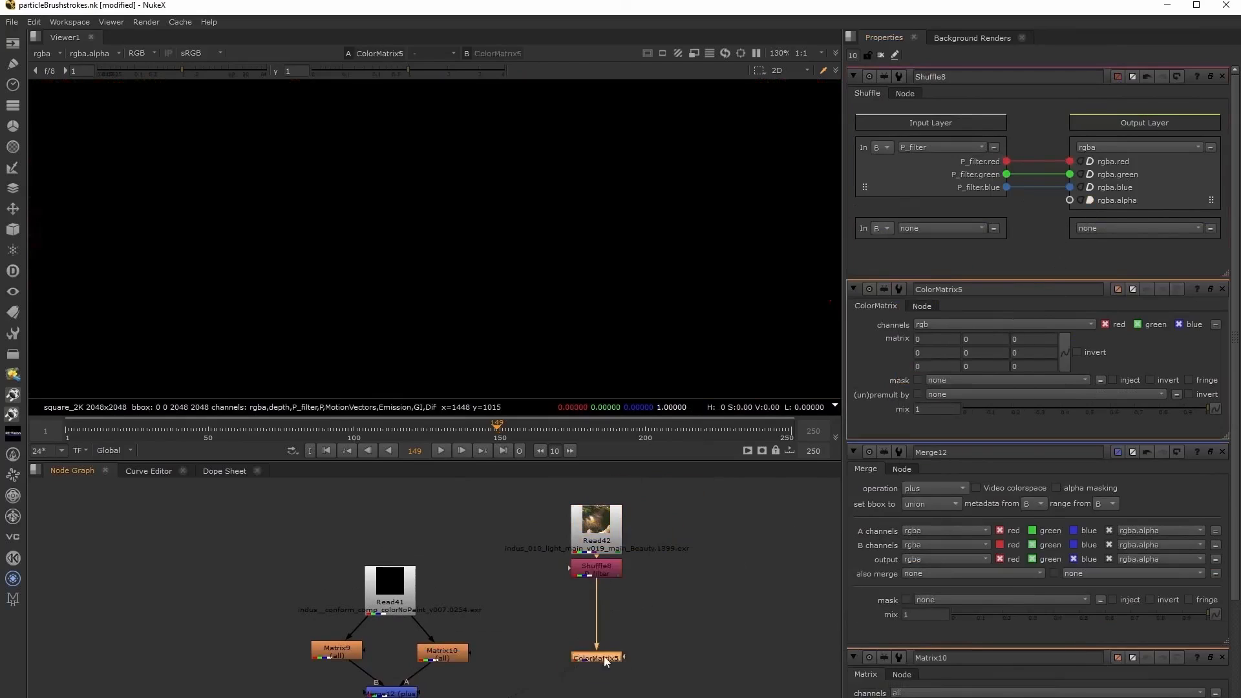
{"action": "middle_click_drag", "start_coordinate": [660, 645], "coordinate": [584, 627]}
{"action": "left_click", "coordinate": [599, 613]}
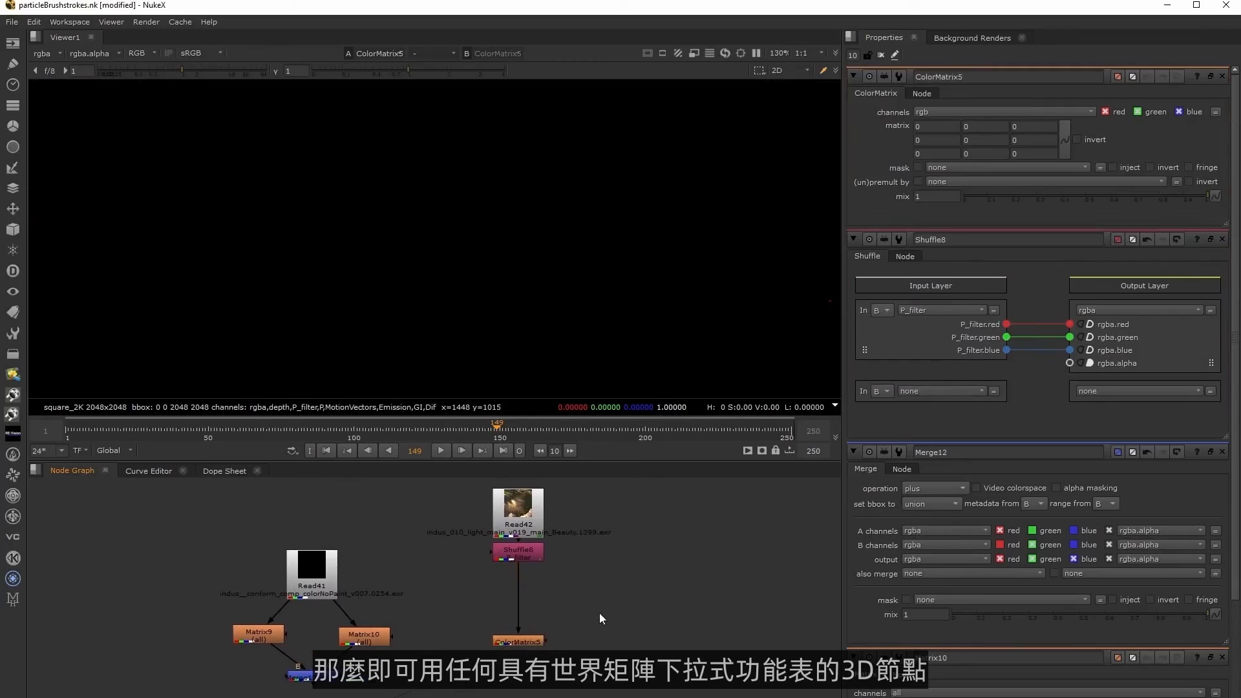
Add an Axis node and link the upper-left 3x3 values of its world matrix to the nine matrix values of ColorMatrix5.
{"action": "key", "text": "Tab"}
{"action": "type", "text": "axis"}
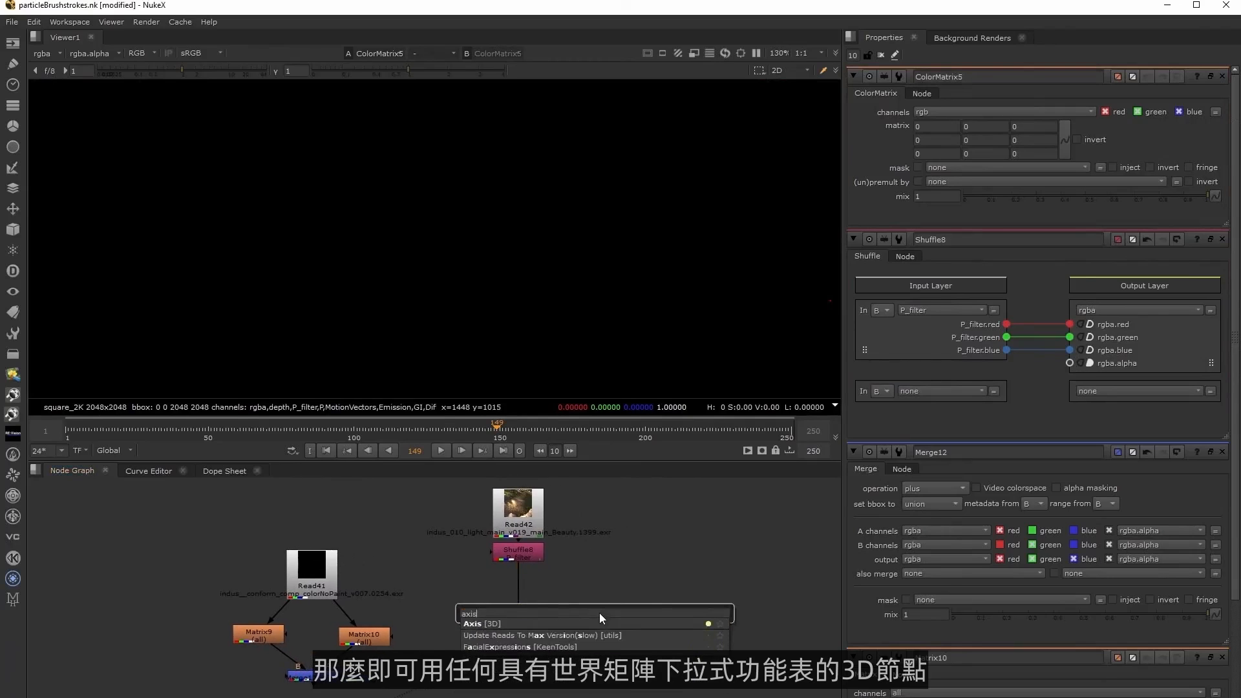
{"action": "key", "text": "Return"}
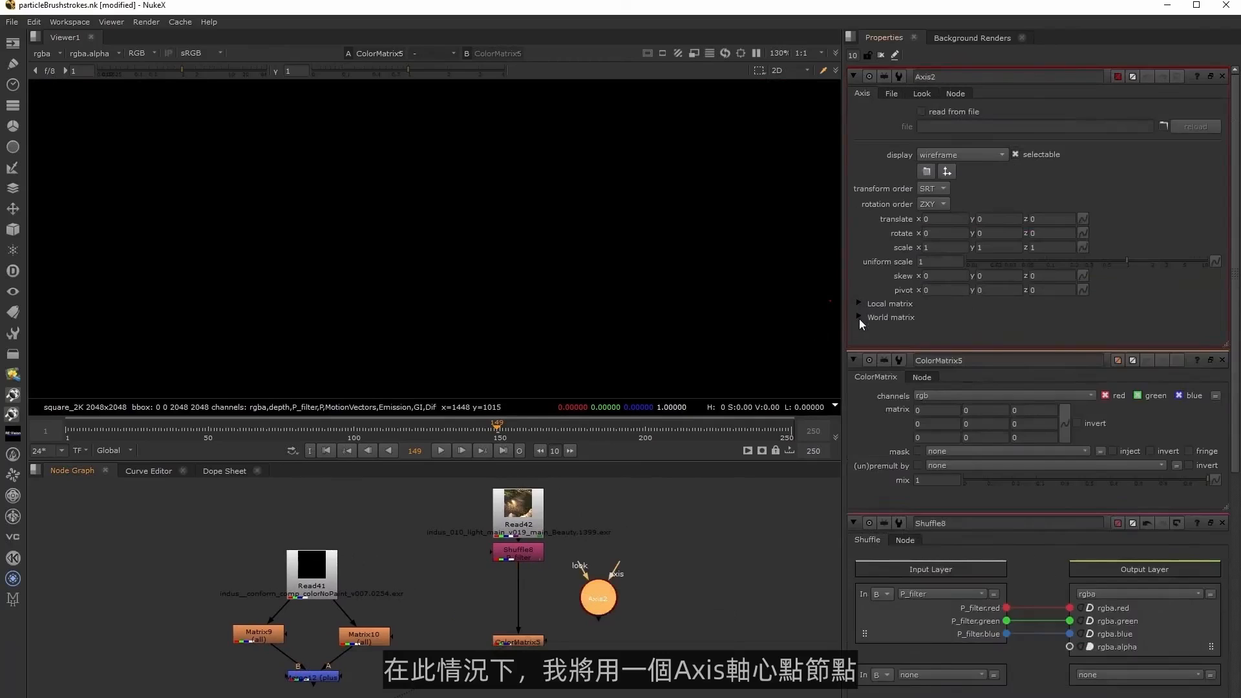
{"action": "left_click", "coordinate": [859, 317]}
{"action": "left_click_drag", "start_coordinate": [876, 333], "coordinate": [934, 464], "text": "ctrl"}
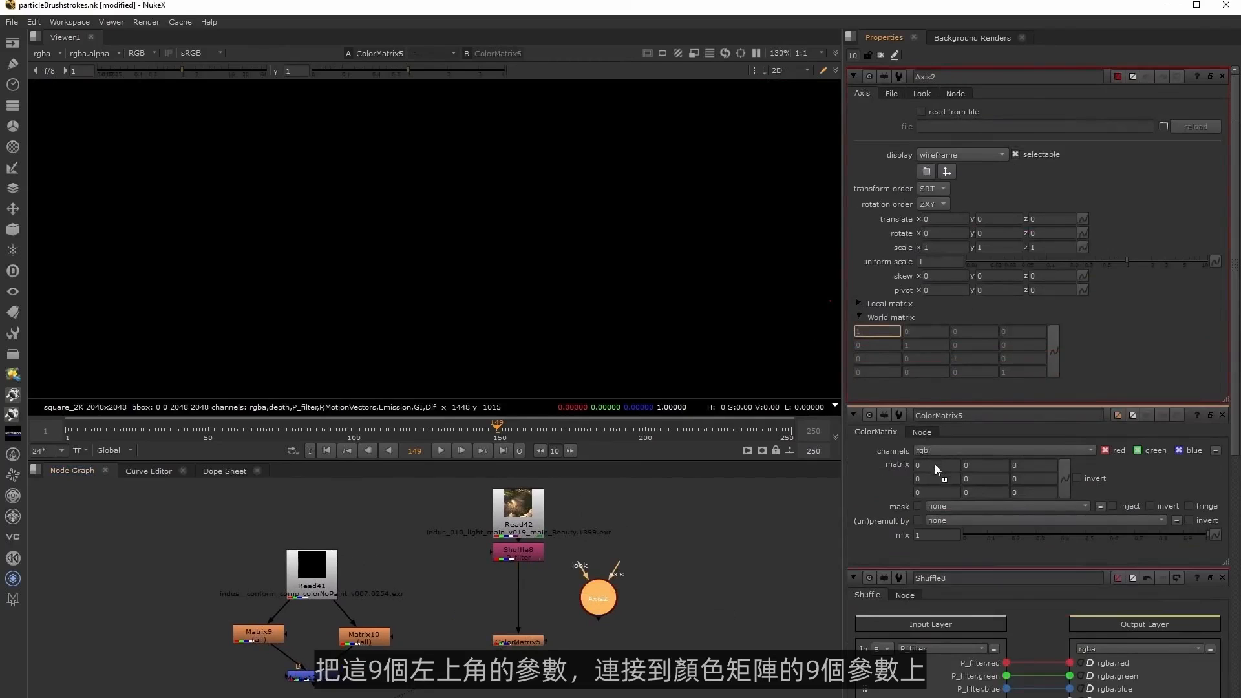
{"action": "left_click_drag", "start_coordinate": [935, 464], "coordinate": [935, 465], "text": "ctrl"}
{"action": "left_click_drag", "start_coordinate": [926, 332], "coordinate": [982, 465], "text": "ctrl"}
{"action": "left_click_drag", "start_coordinate": [974, 332], "coordinate": [1023, 443], "text": "ctrl"}
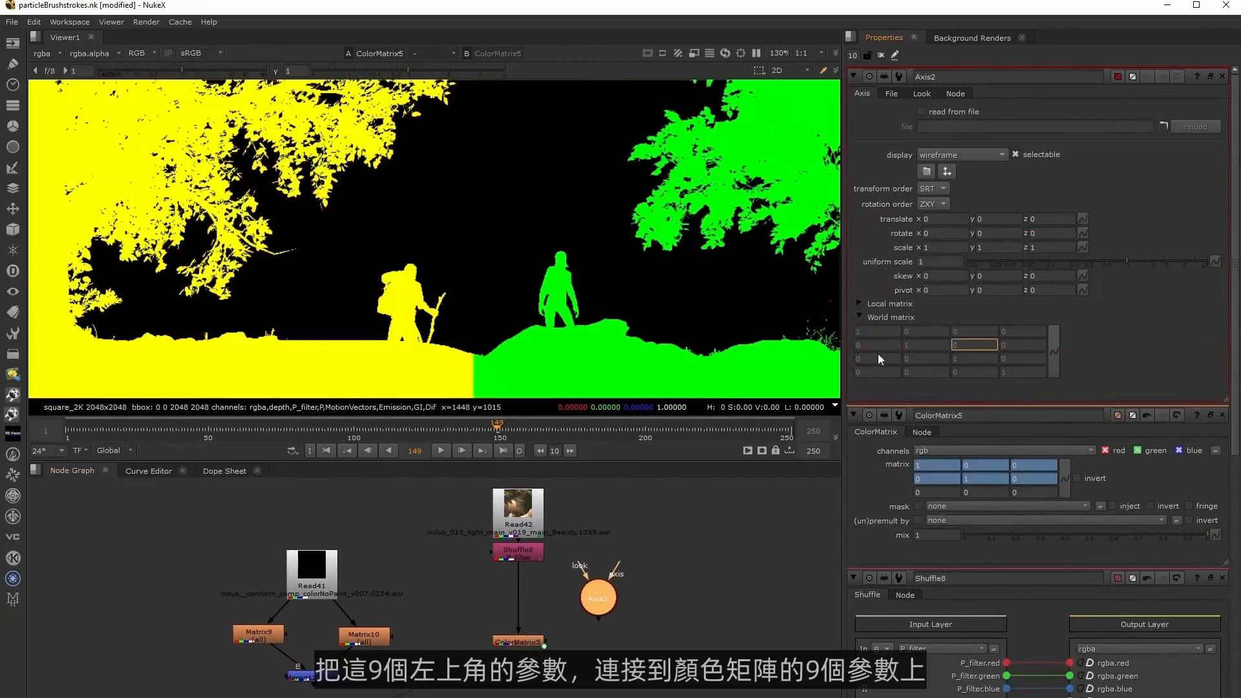
{"action": "left_click_drag", "start_coordinate": [878, 358], "coordinate": [937, 492], "text": "ctrl"}
{"action": "left_click_drag", "start_coordinate": [924, 358], "coordinate": [980, 490], "text": "ctrl"}
{"action": "left_click_drag", "start_coordinate": [975, 358], "coordinate": [1028, 491], "text": "ctrl"}
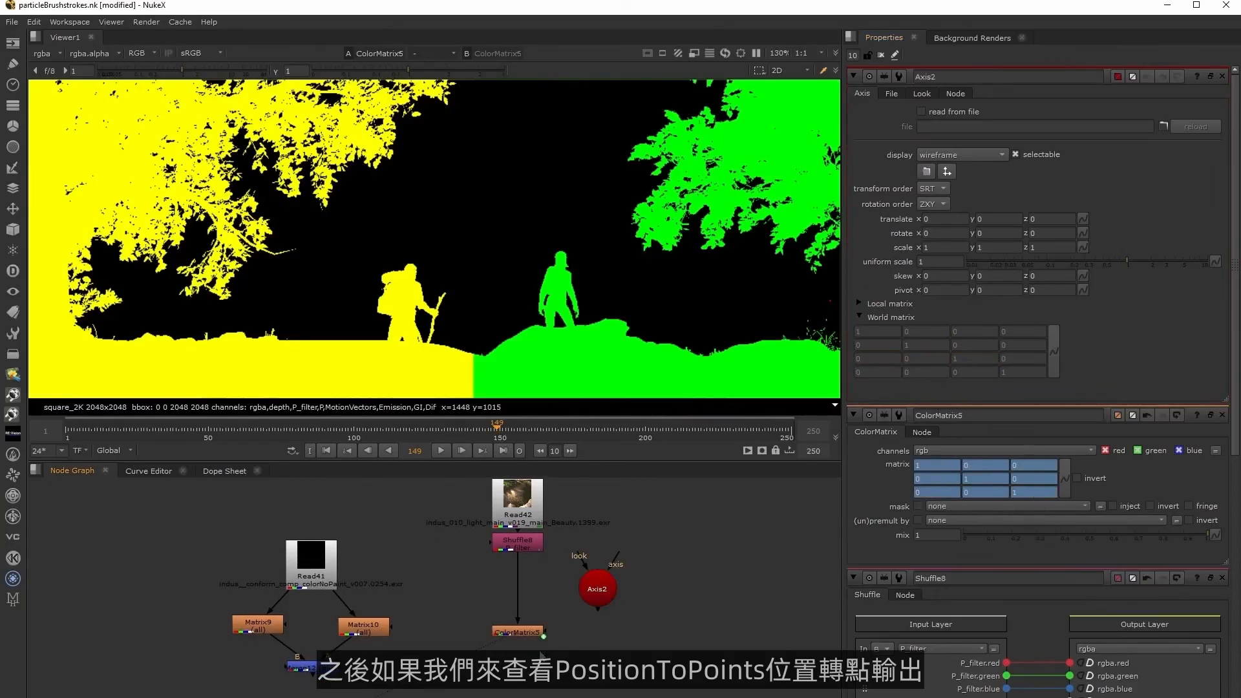
Add a PositionToPoints node below ColorMatrix5 and set its surface point to the rgba layer's red, green and blue channels.
{"action": "left_click_drag", "start_coordinate": [521, 630], "coordinate": [522, 610]}
{"action": "key", "text": "Tab"}
{"action": "type", "text": "position"}
{"action": "key", "text": "Down"}
{"action": "key", "text": "Return"}
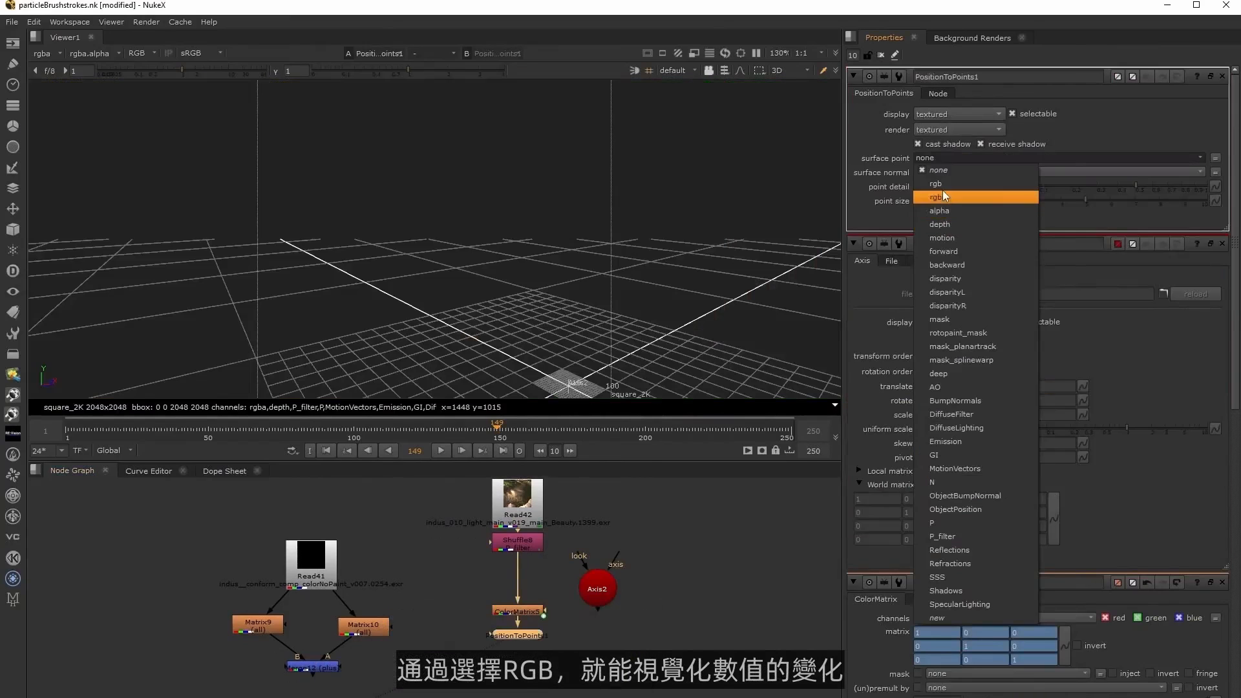
{"action": "left_click", "coordinate": [1008, 194]}
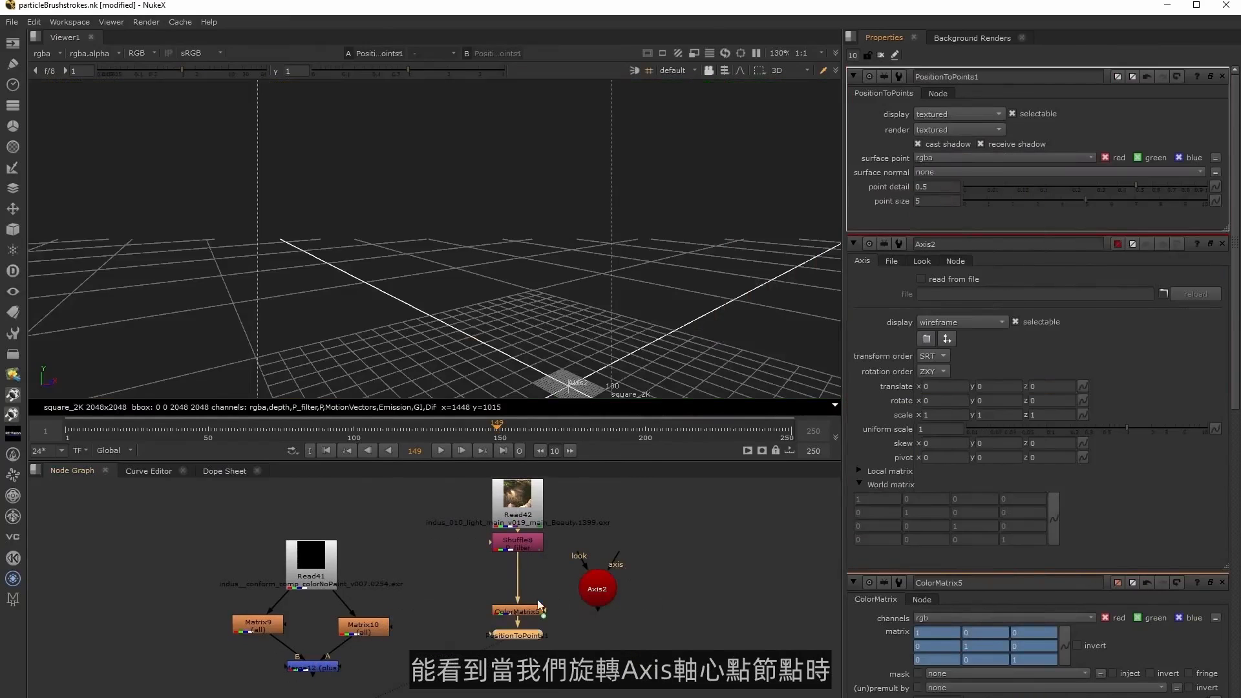
Set Axis2's rotation to X 30, Y 45 and Z 30 to rotate the point cloud.
{"action": "left_click", "coordinate": [948, 234]}
{"action": "type", "text": "30"}
{"action": "key", "text": "Return"}
{"action": "left_click", "coordinate": [1001, 232]}
{"action": "type", "text": "45"}
{"action": "key", "text": "Return"}
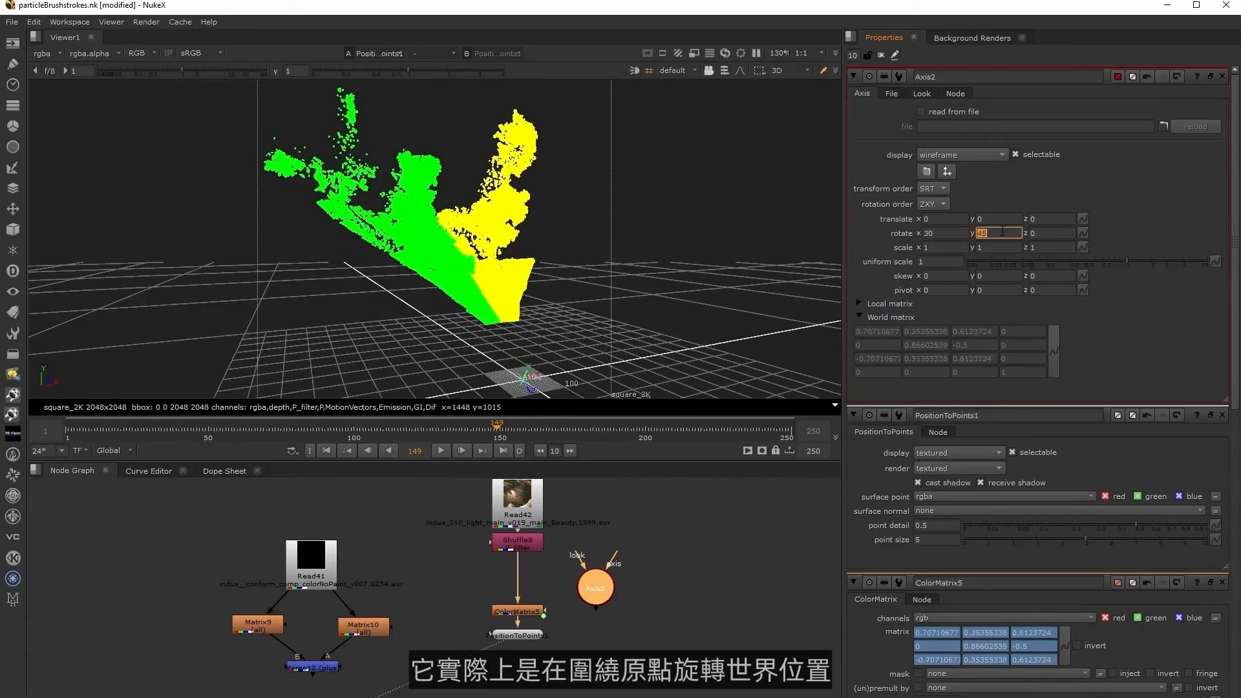
{"action": "left_click", "coordinate": [1044, 233]}
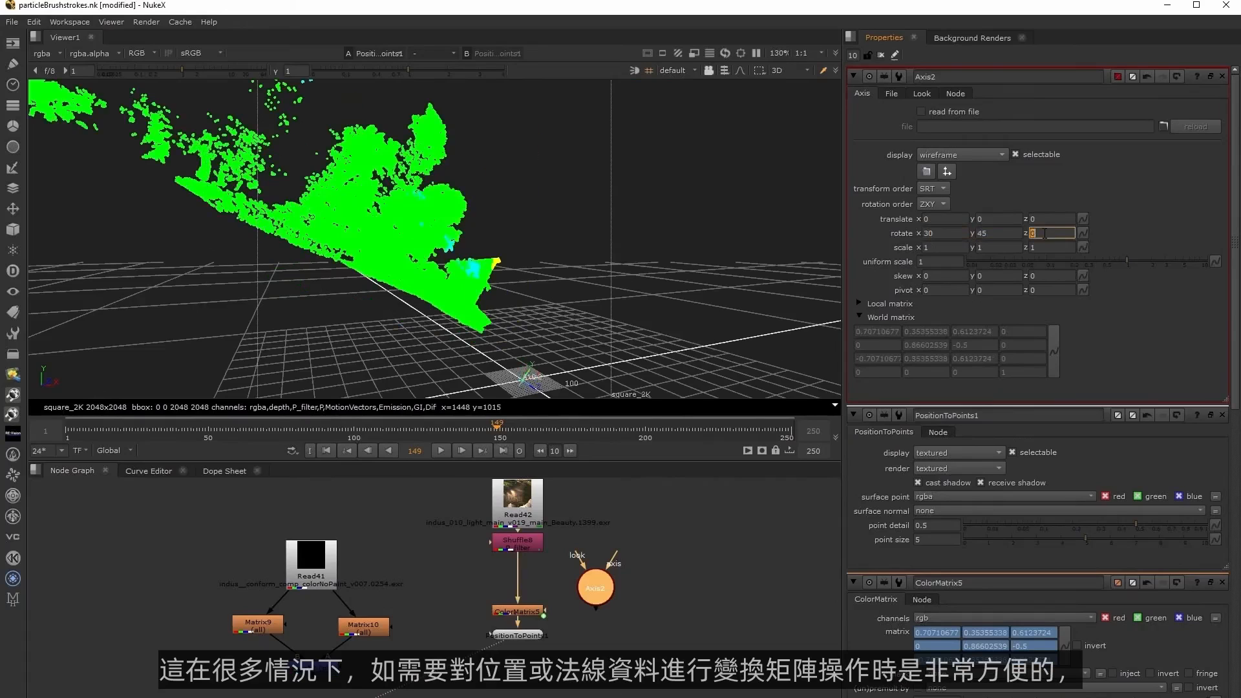
{"action": "type", "text": "30"}
{"action": "key", "text": "Return"}
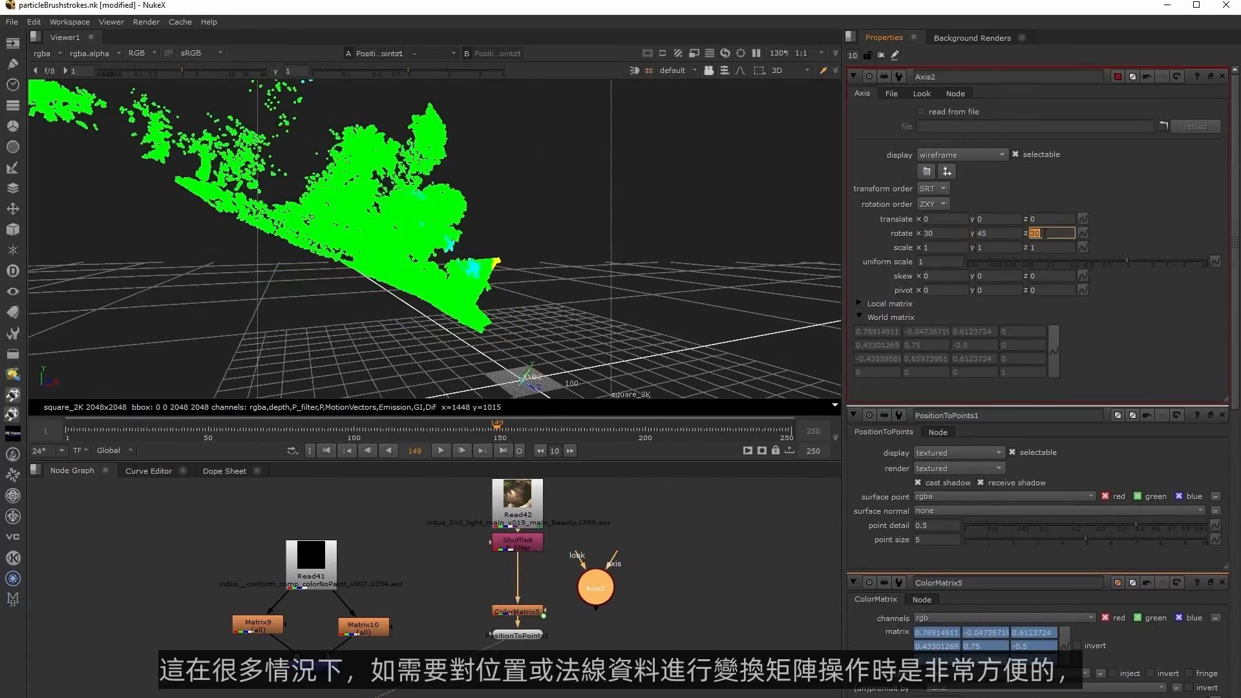
{"action": "middle_click_drag", "start_coordinate": [519, 692], "coordinate": [588, 658]}
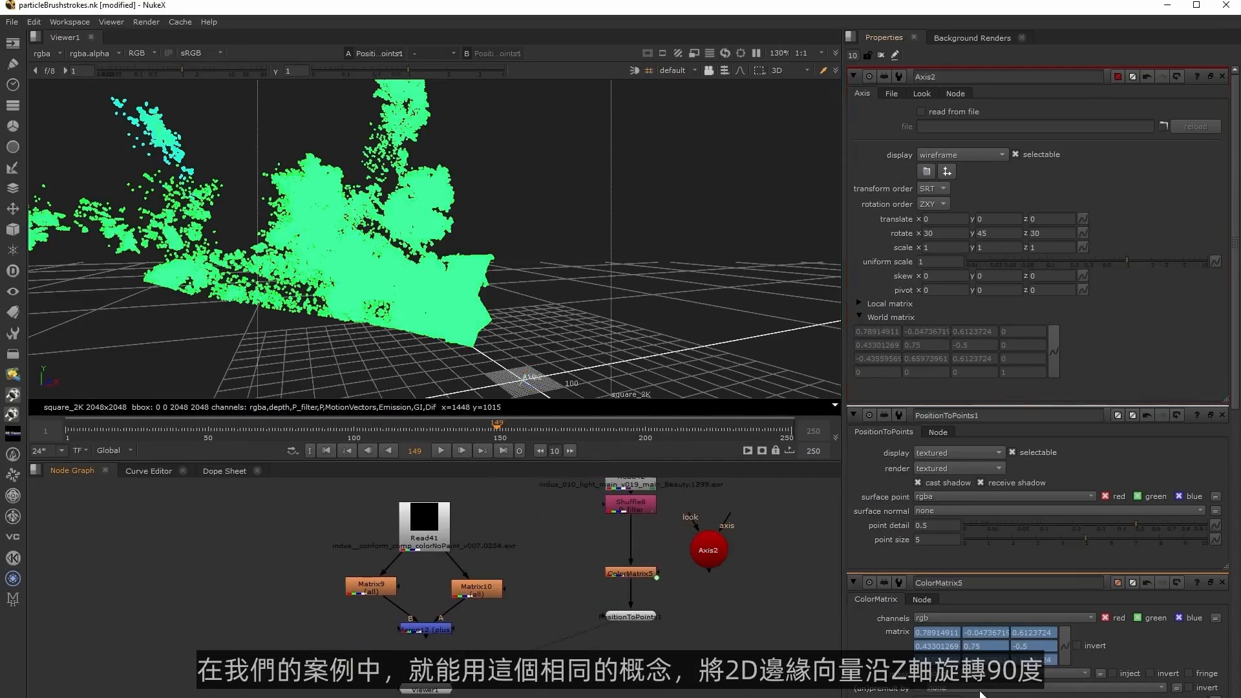
Delete PositionToPoints1, reconnect ColorMatrix5 below Merge12, and place Axis2 beside it.
{"action": "left_click", "coordinate": [648, 619]}
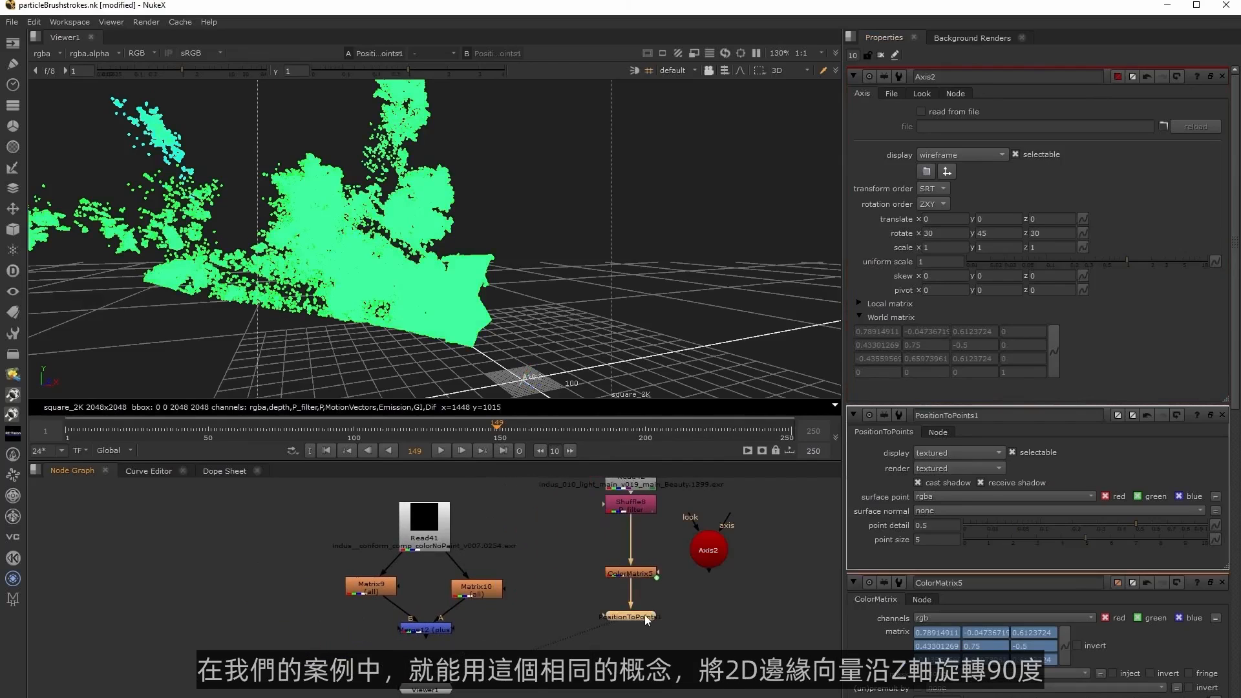
{"action": "key", "text": "Delete"}
{"action": "left_click_drag", "start_coordinate": [626, 574], "coordinate": [575, 656]}
{"action": "left_click_drag", "start_coordinate": [615, 552], "coordinate": [422, 627]}
{"action": "left_click_drag", "start_coordinate": [574, 655], "coordinate": [423, 656]}
{"action": "left_click_drag", "start_coordinate": [708, 560], "coordinate": [527, 651]}
Set Axis2's rotation to X 0, Y 0 and Z -90.
{"action": "double_click", "coordinate": [945, 234]}
{"action": "type", "text": "0"}
{"action": "key", "text": "Tab"}
{"action": "type", "text": "0"}
{"action": "key", "text": "Tab"}
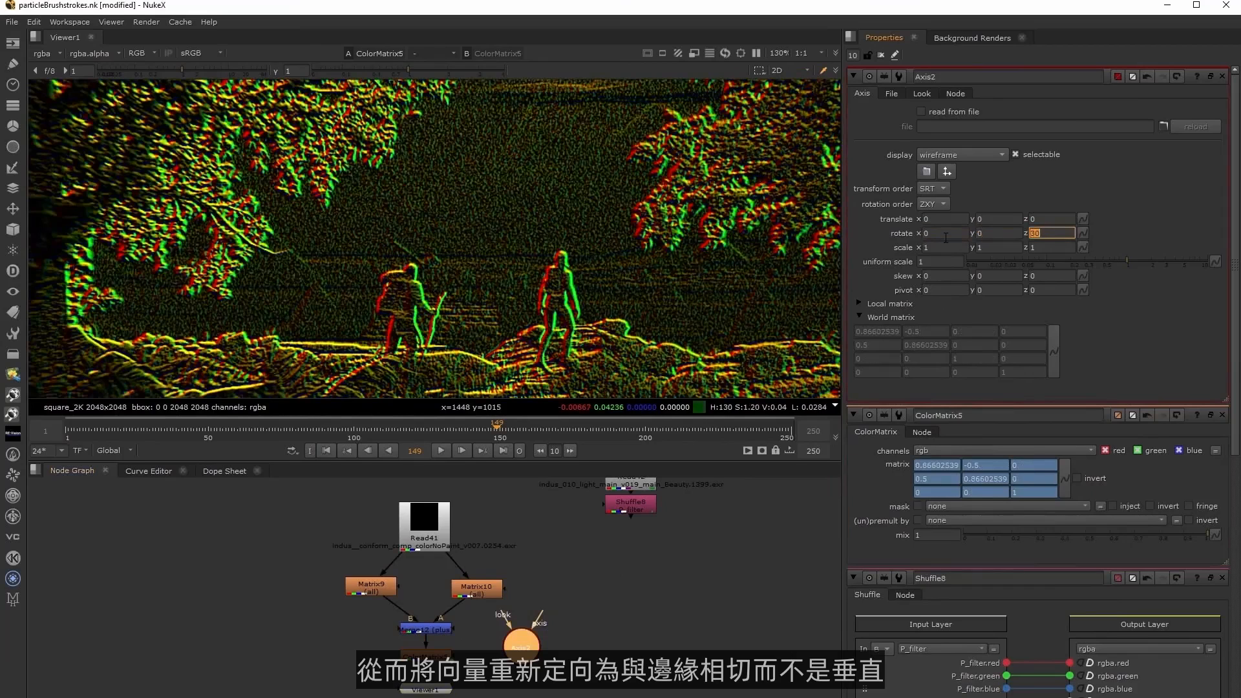
{"action": "key", "text": "Return"}
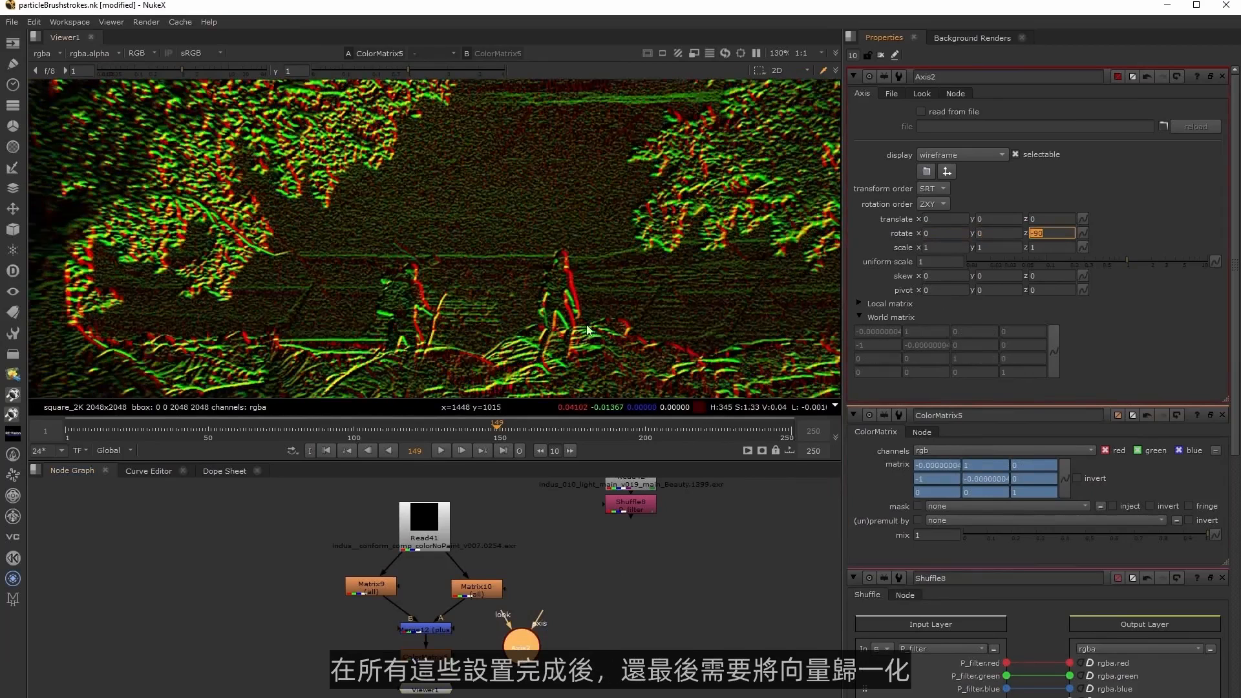
Add an Expression node below ColorMatrix5, leaving a small gap between the two nodes.
{"action": "left_click", "coordinate": [621, 641]}
{"action": "middle_click_drag", "start_coordinate": [620, 641], "coordinate": [669, 613]}
{"action": "left_click_drag", "start_coordinate": [474, 663], "coordinate": [467, 697]}
{"action": "middle_click_drag", "start_coordinate": [494, 654], "coordinate": [509, 628]}
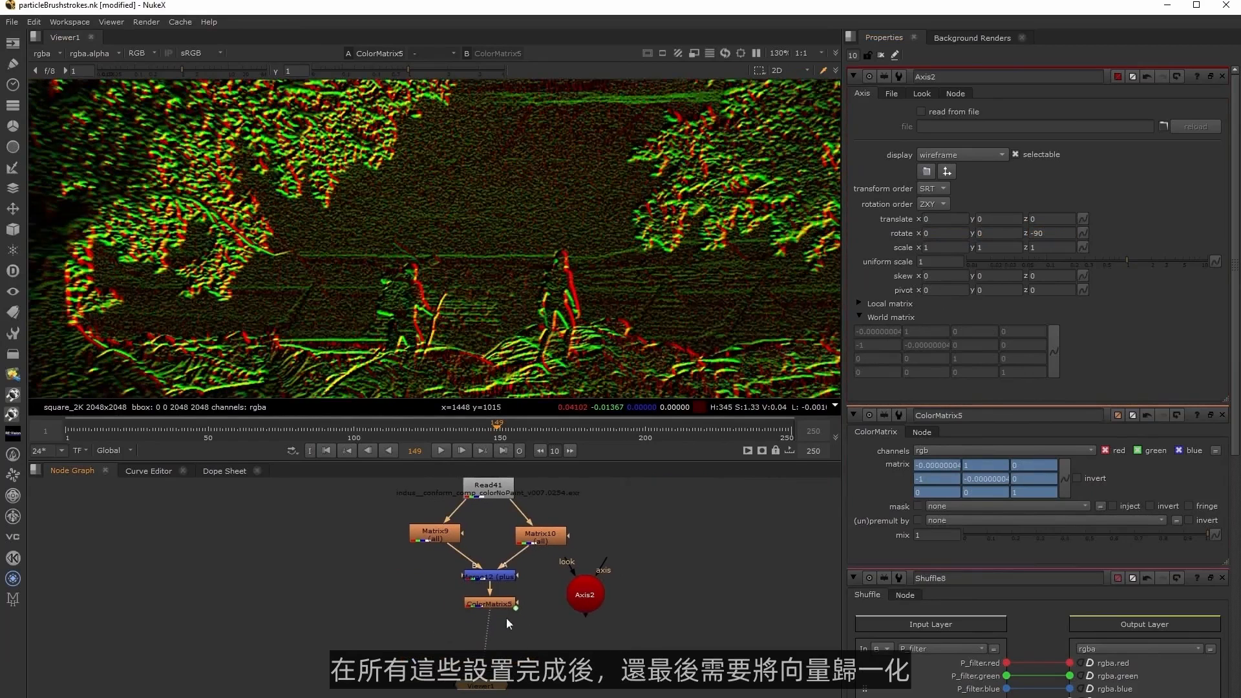
{"action": "left_click", "coordinate": [502, 603]}
{"action": "key", "text": "Tab"}
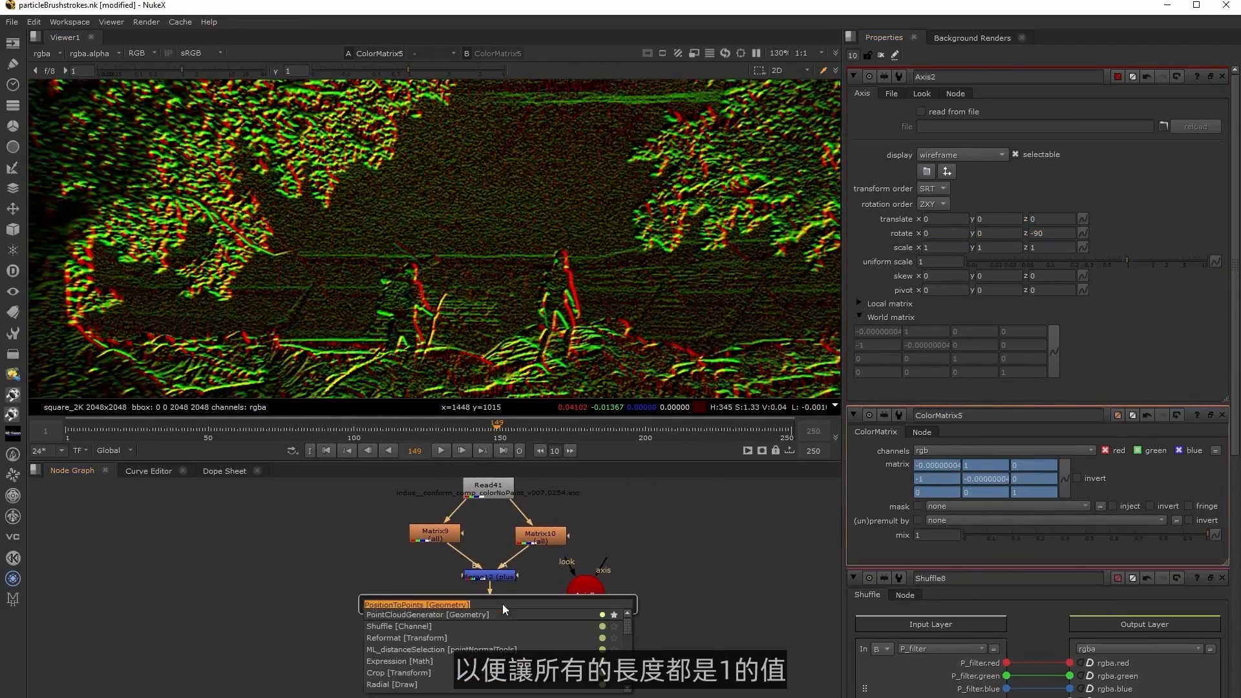
{"action": "type", "text": "expression"}
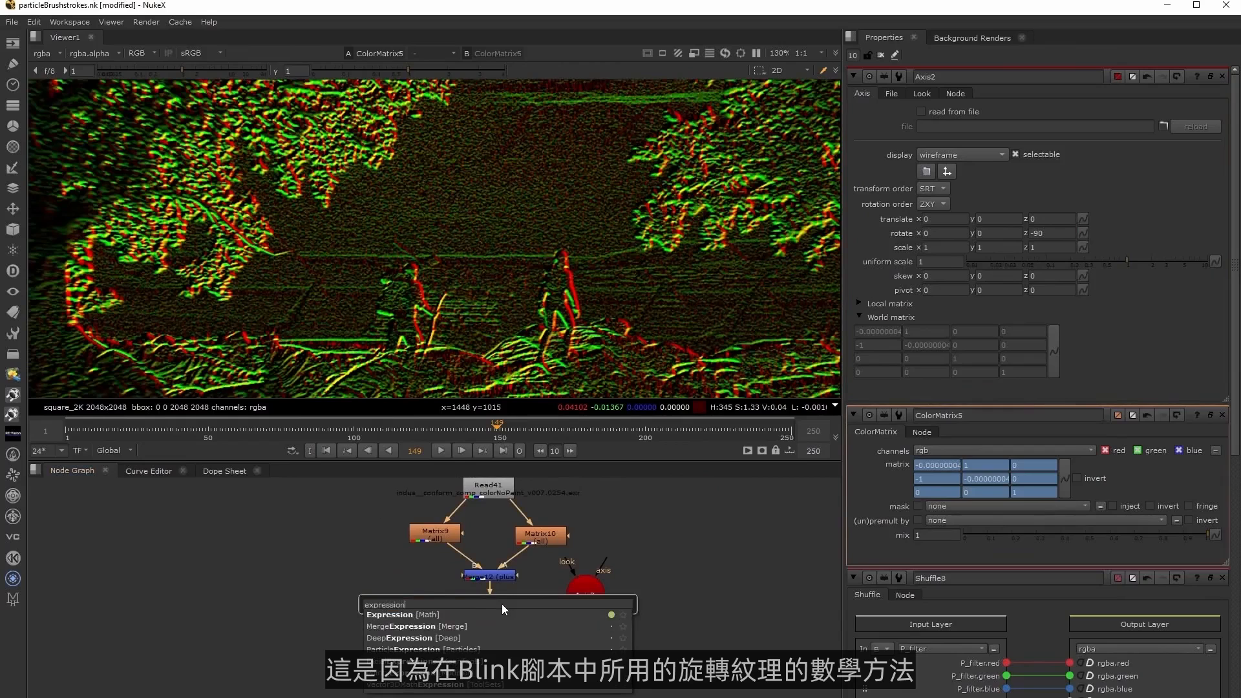
{"action": "key", "text": "Return"}
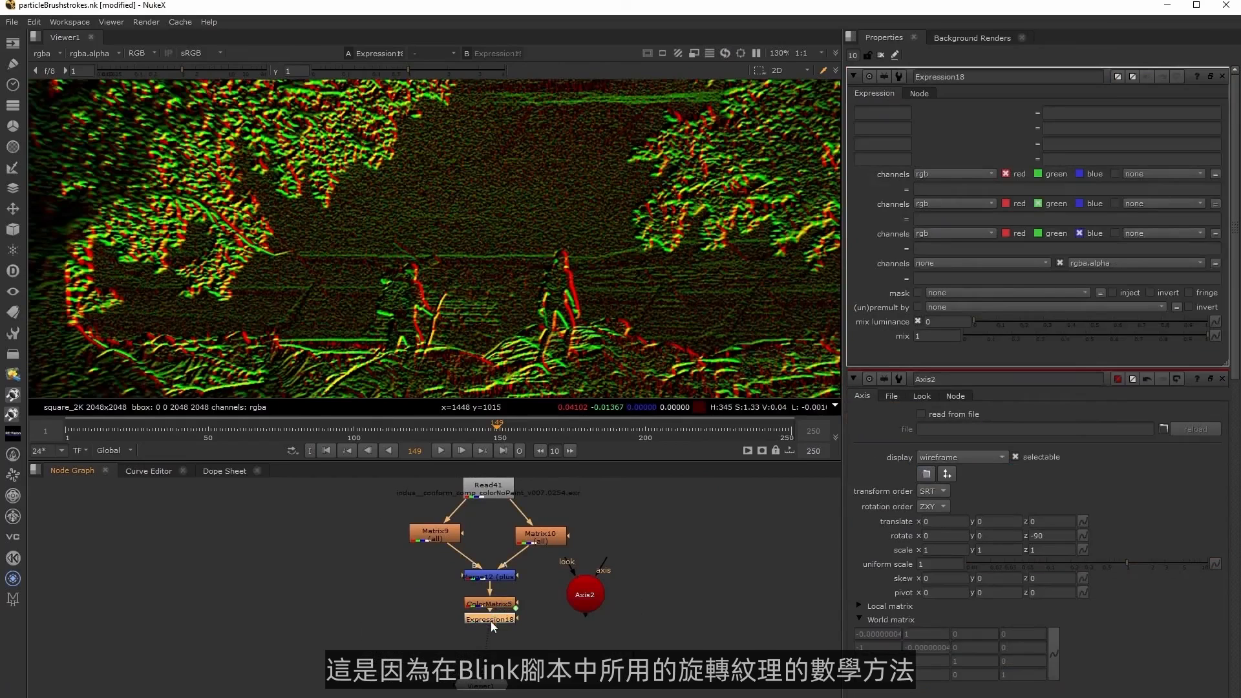
{"action": "left_click_drag", "start_coordinate": [490, 619], "coordinate": [490, 627]}
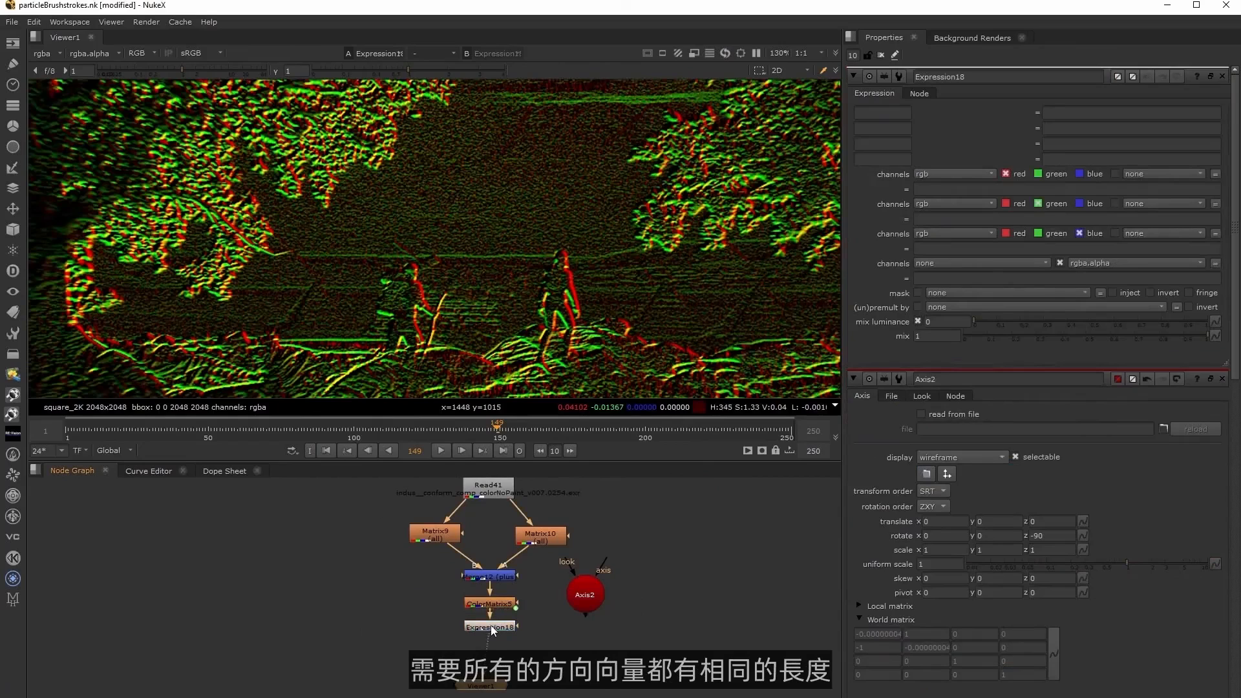
Define the variable len as sqrt(r*r+g*g) in Expression18.
{"action": "left_click", "coordinate": [881, 111]}
{"action": "type", "text": "len"}
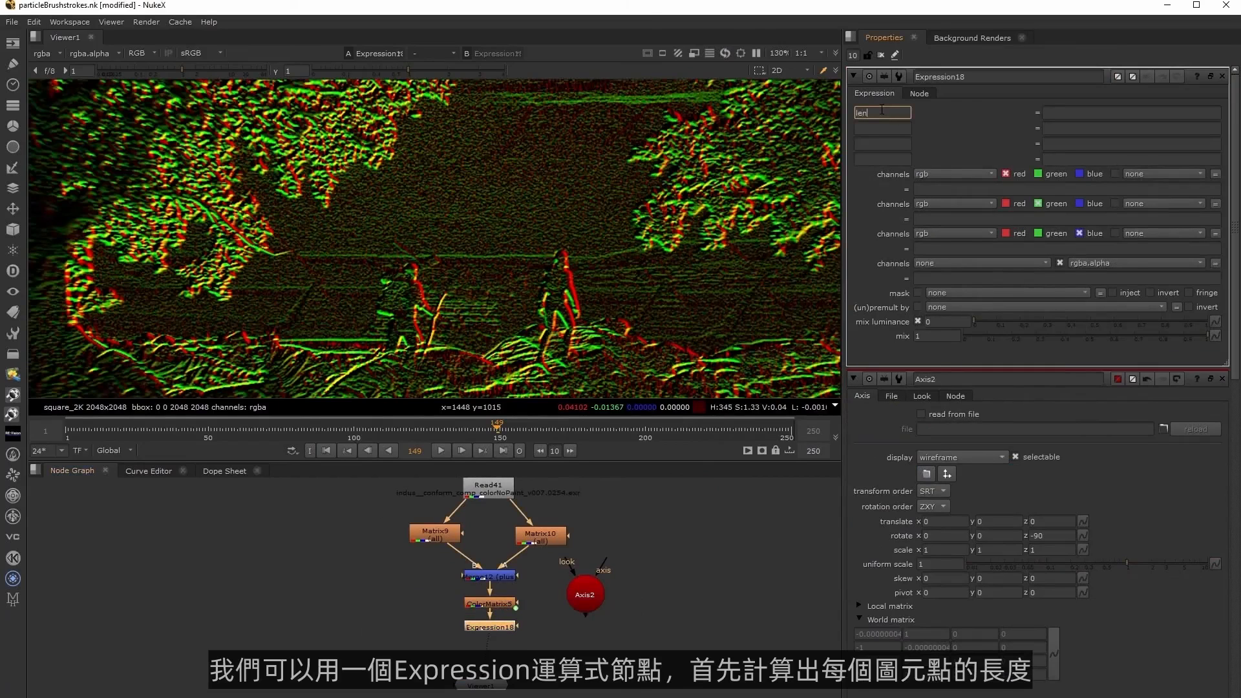
{"action": "left_click", "coordinate": [1085, 111]}
{"action": "type", "text": "sqrt(r"}
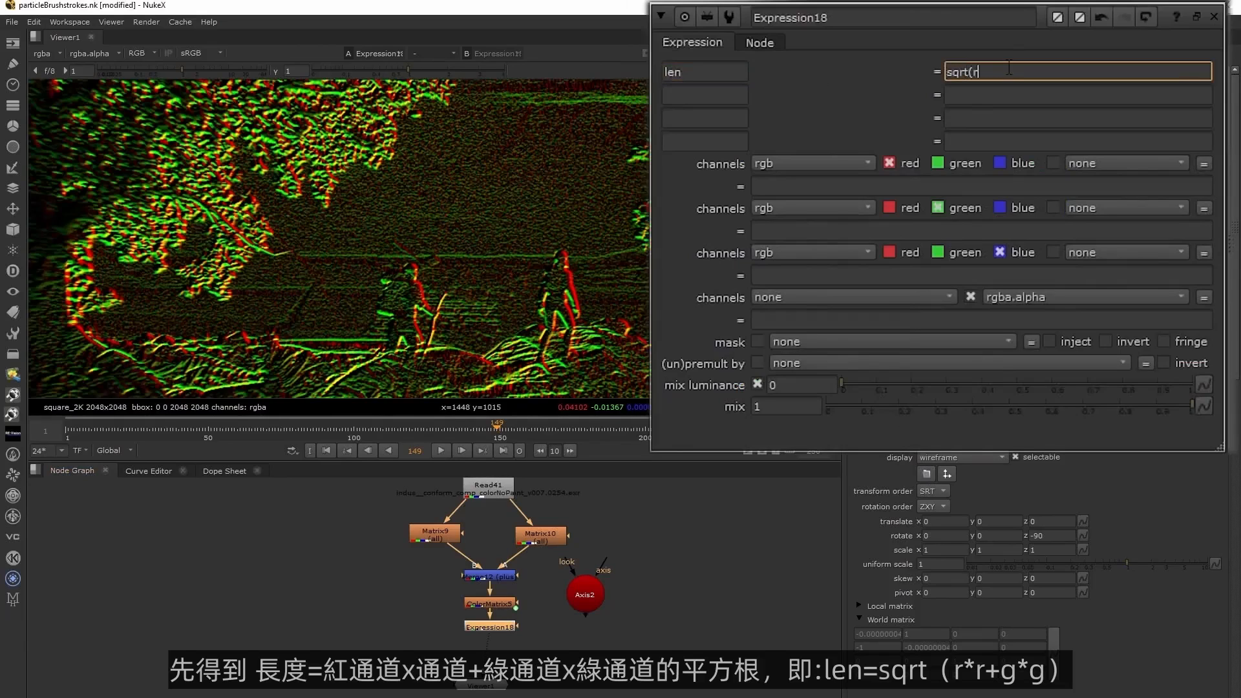
{"action": "type", "text": "*r+g*g)"}
Normalize the vectors in Expression18 with r/len for the red channel and g/len for the green channel.
{"action": "left_click", "coordinate": [801, 185]}
{"action": "type", "text": "r/len"}
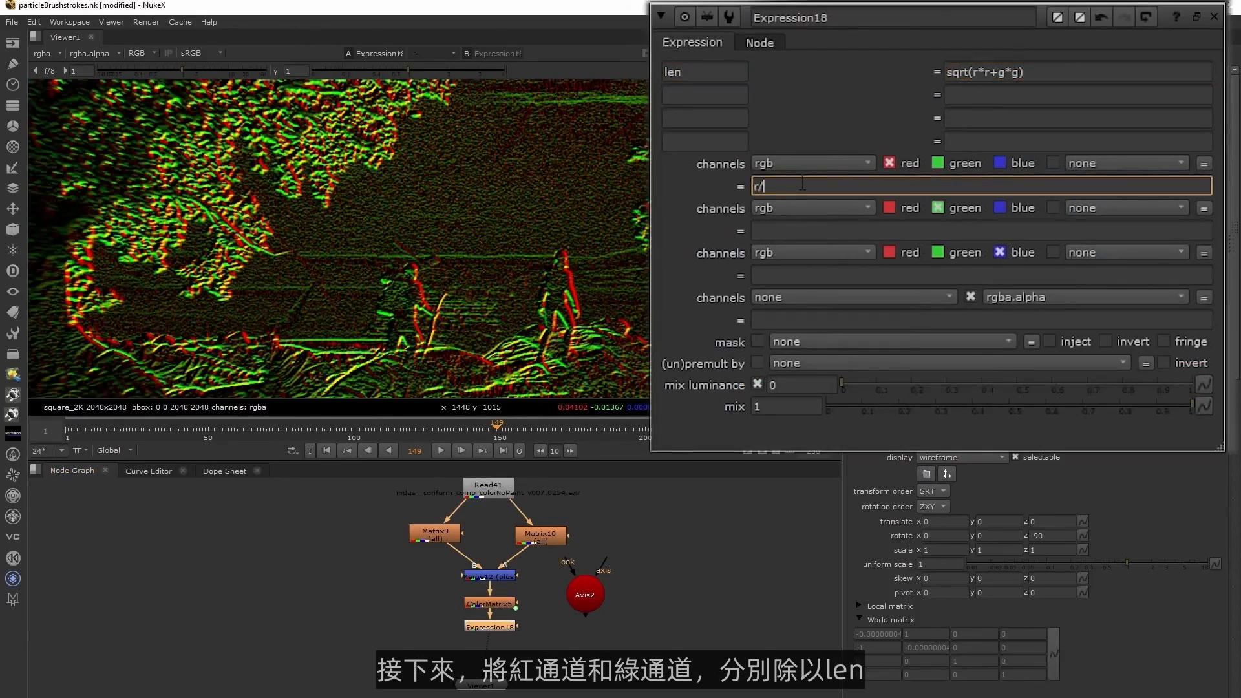
{"action": "left_click", "coordinate": [792, 231]}
{"action": "type", "text": "g/len"}
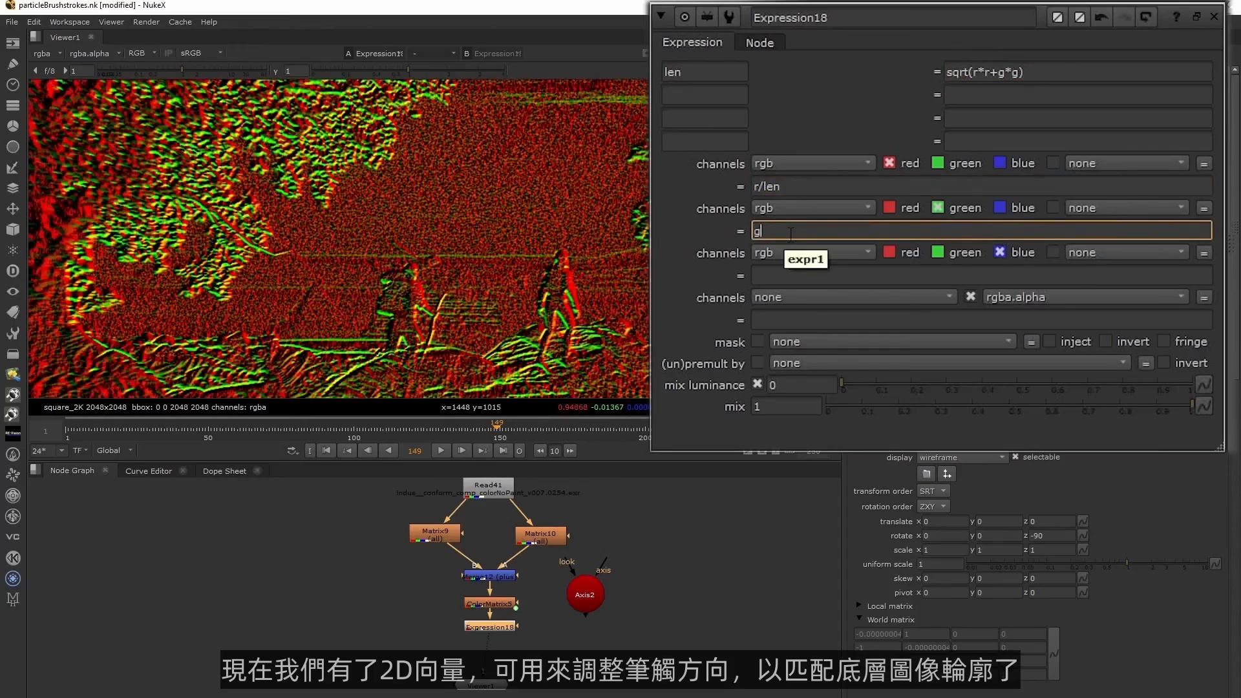
{"action": "left_click", "coordinate": [699, 639]}
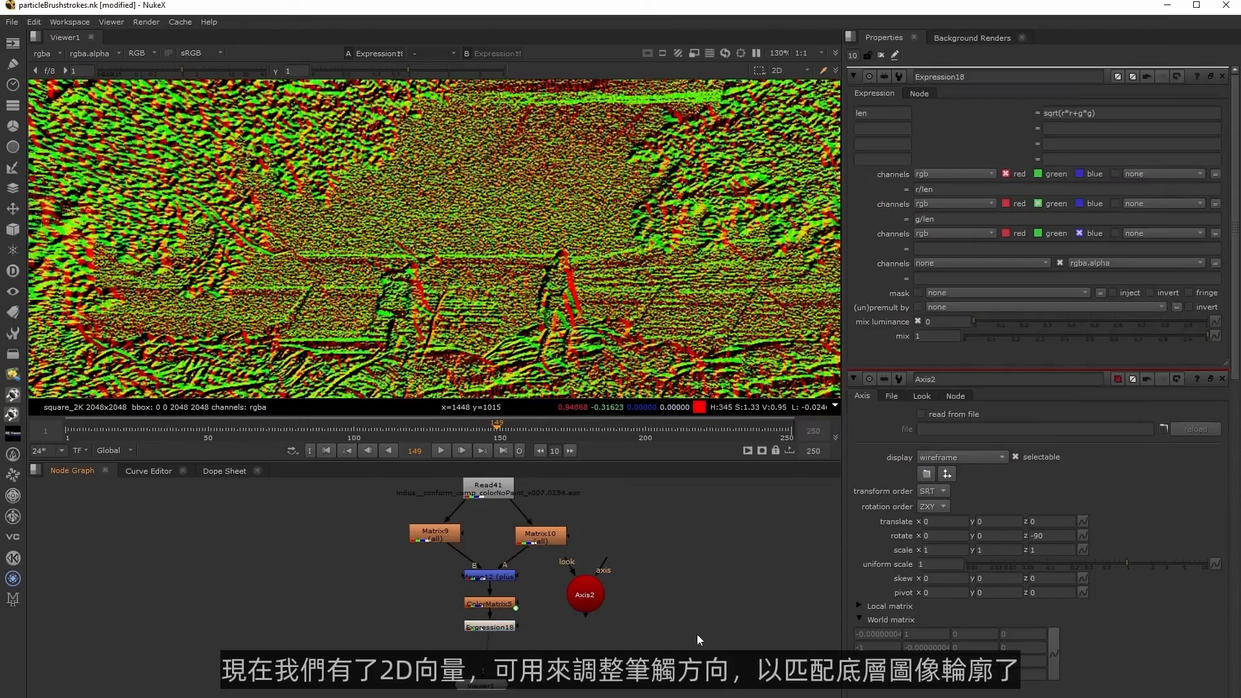
Paste the vector-rotation node setup into the brushstroke scene, connect its input to Read21, and feed Expression17 into the Shuffle node in place of Constant3.
{"action": "middle_click_drag", "start_coordinate": [637, 626], "coordinate": [681, 622]}
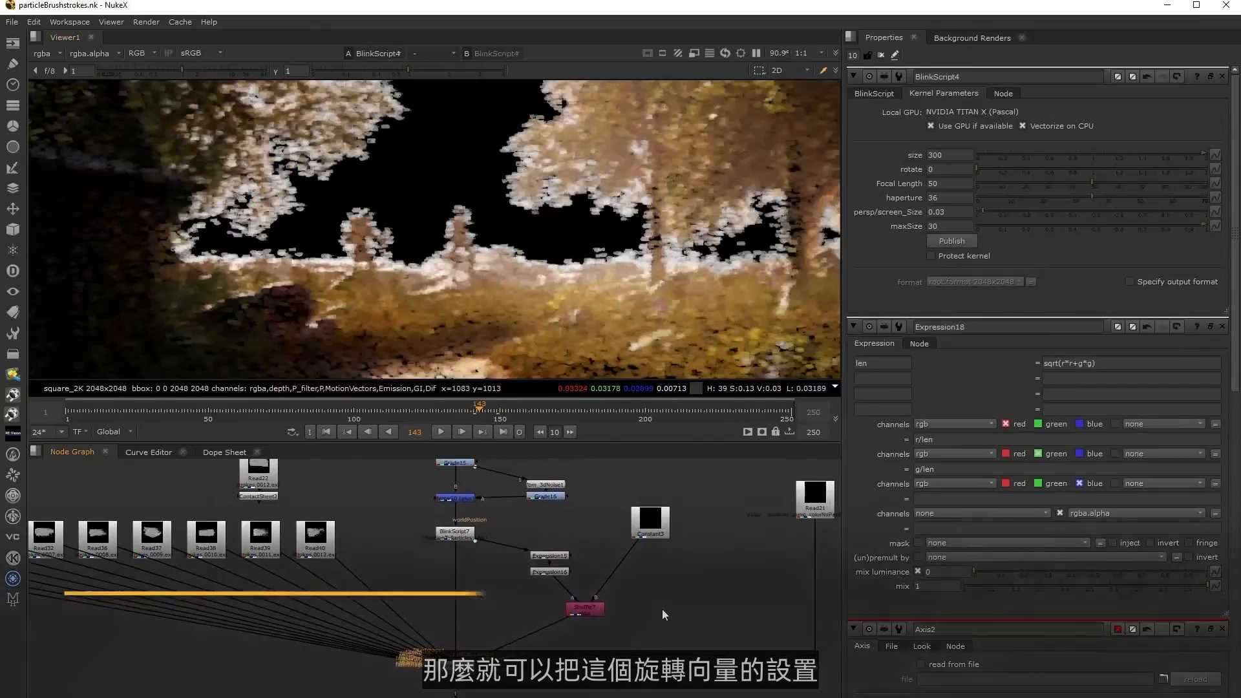
{"action": "key", "text": "ctrl+v"}
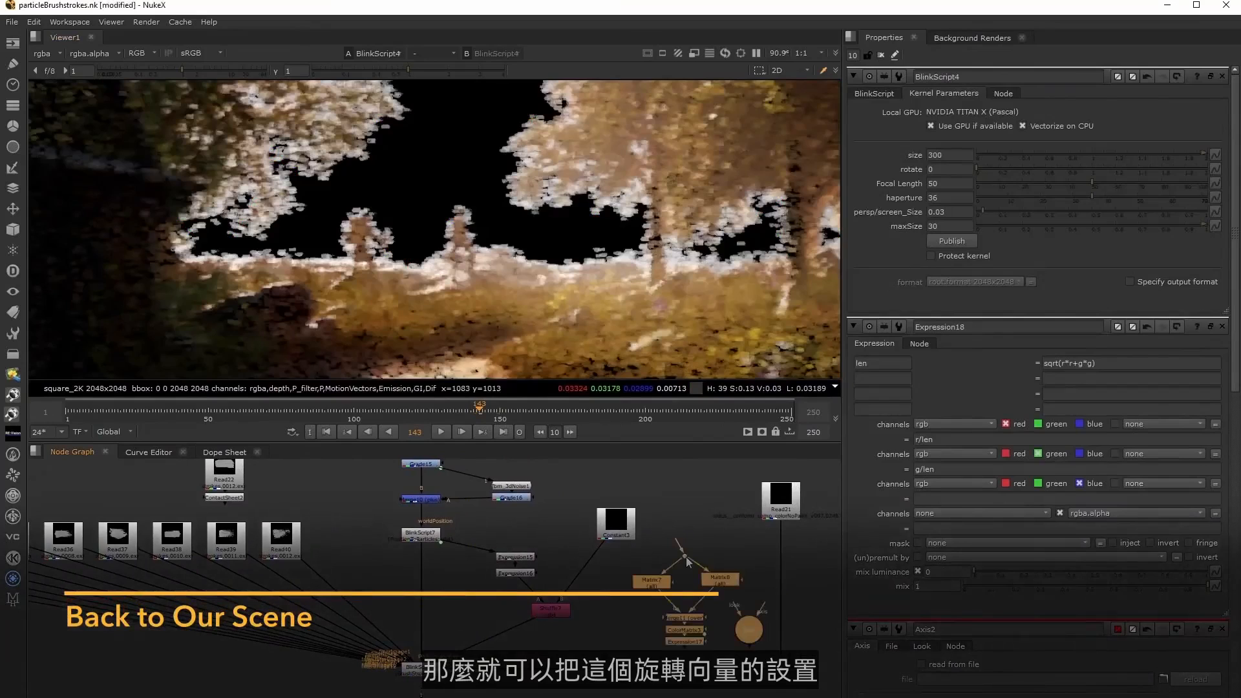
{"action": "left_click_drag", "start_coordinate": [675, 538], "coordinate": [769, 509]}
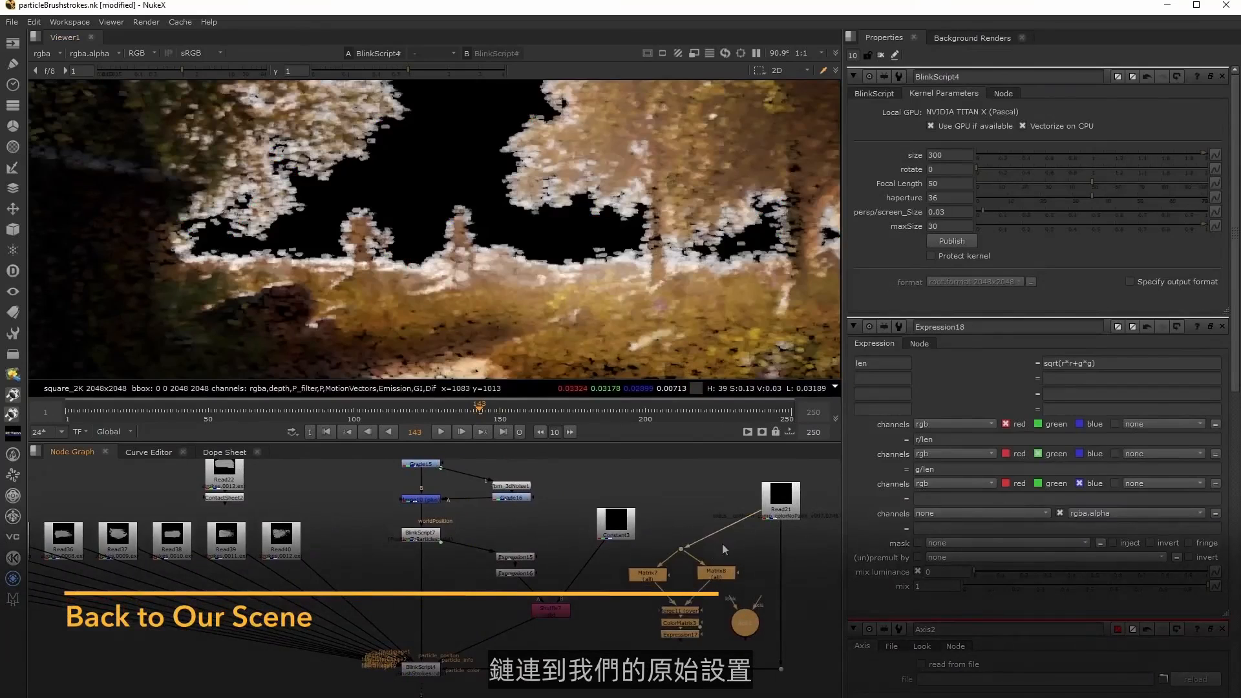
{"action": "left_click_drag", "start_coordinate": [683, 547], "coordinate": [685, 520]}
{"action": "left_click_drag", "start_coordinate": [597, 548], "coordinate": [679, 612]}
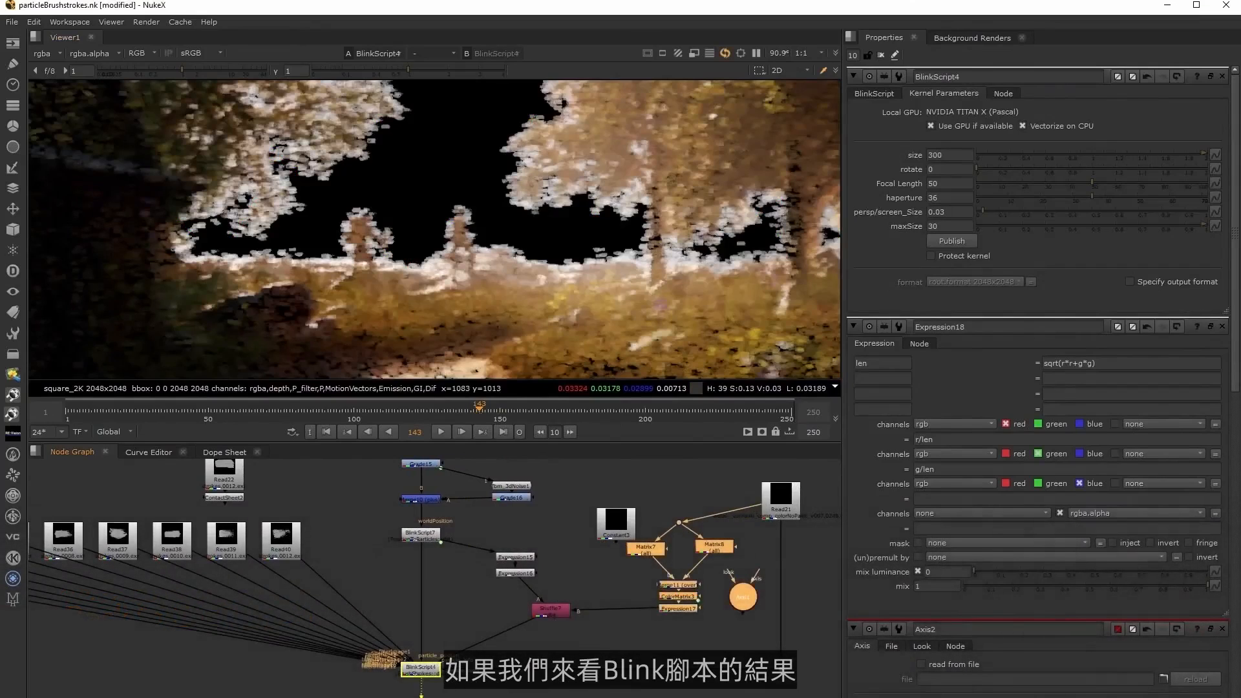
Insert a Blur node between Read21 and the Matrix nodes and set its size to 90.
{"action": "scroll", "coordinate": [545, 260], "scroll_direction": "up", "scroll_amount": 3}
{"action": "middle_click_drag", "start_coordinate": [629, 213], "coordinate": [572, 229]}
{"action": "middle_click_drag", "start_coordinate": [617, 516], "coordinate": [600, 518]}
{"action": "left_click_drag", "start_coordinate": [601, 518], "coordinate": [665, 503]}
{"action": "left_click", "coordinate": [645, 493]}
{"action": "key", "text": "b"}
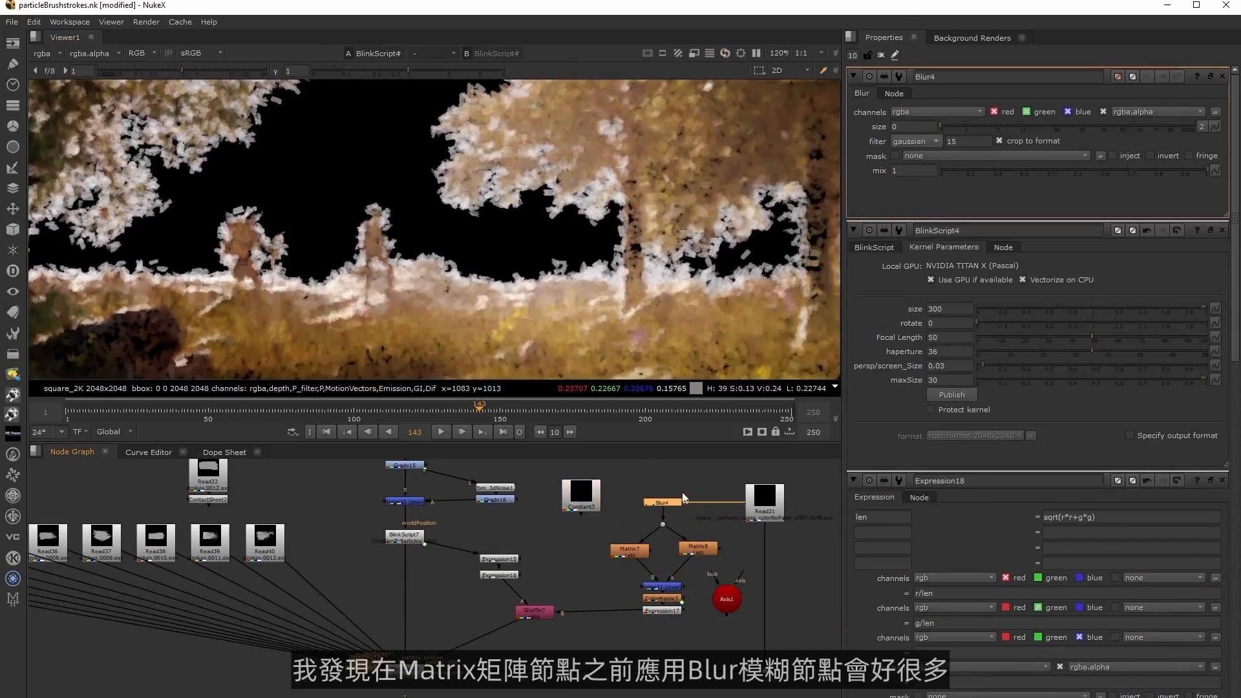
{"action": "left_click", "coordinate": [914, 126]}
{"action": "type", "text": "90"}
{"action": "key", "text": "Return"}
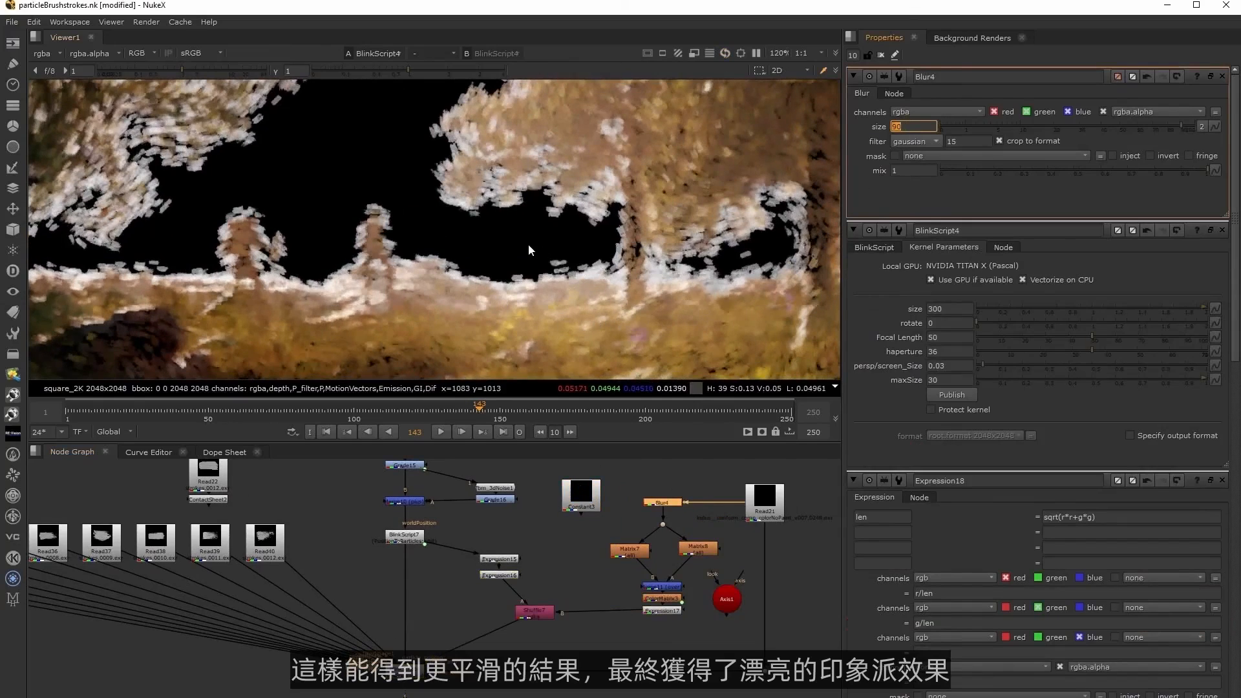
Add an ML_distanceSelection node to the right of the Expression nodes, fed by the world-position branch.
{"action": "scroll", "coordinate": [542, 284], "scroll_direction": "down", "scroll_amount": 4}
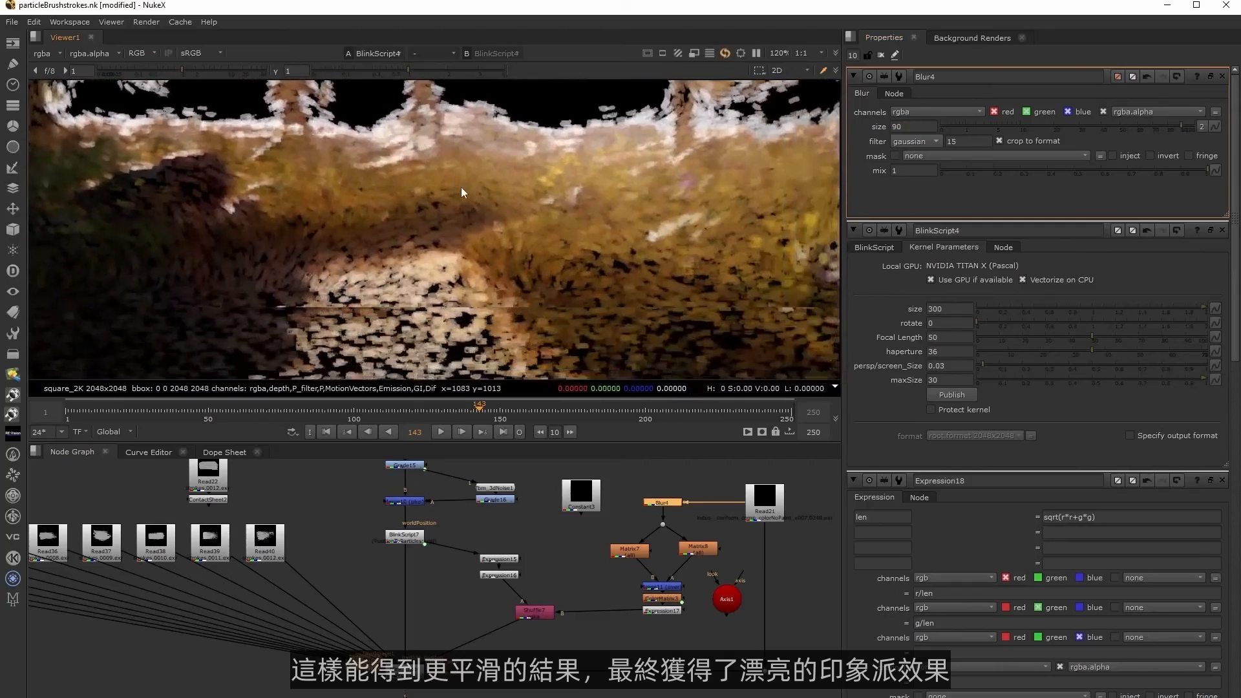
{"action": "scroll", "coordinate": [493, 247], "scroll_direction": "up", "scroll_amount": 4}
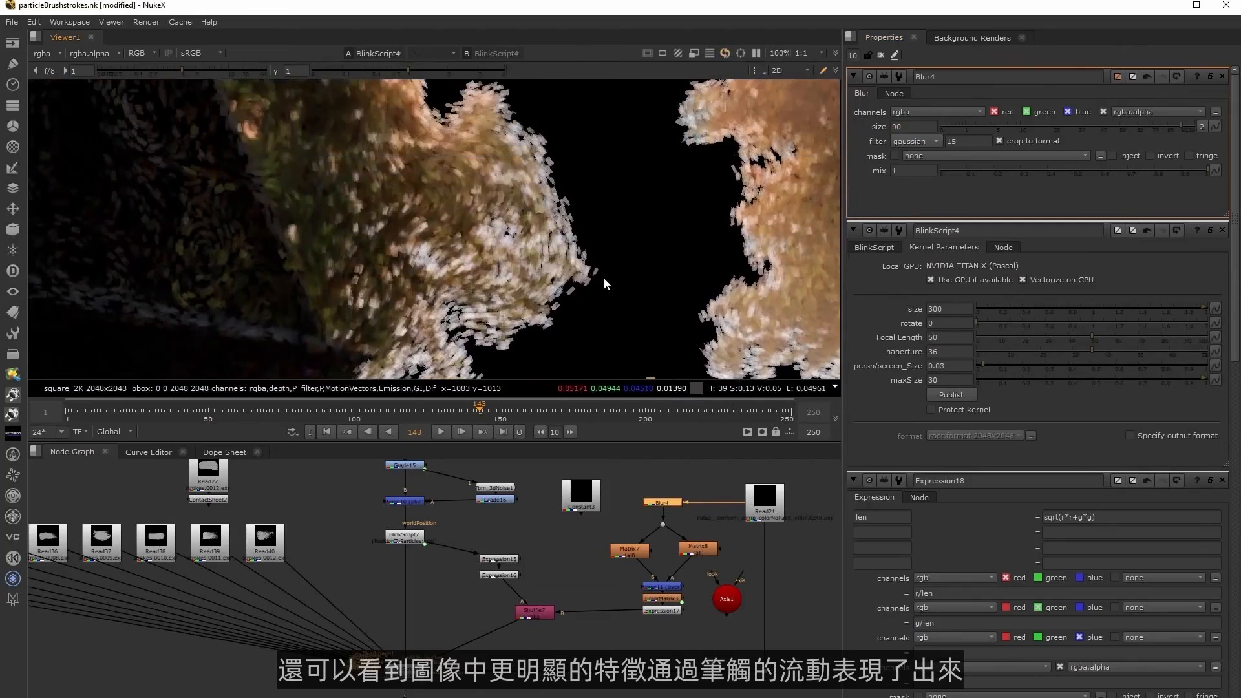
{"action": "middle_click_drag", "start_coordinate": [597, 256], "coordinate": [392, 235]}
{"action": "middle_click_drag", "start_coordinate": [705, 339], "coordinate": [611, 244]}
{"action": "left_click", "coordinate": [546, 555]}
{"action": "key", "text": "Tab"}
{"action": "key", "text": "Return"}
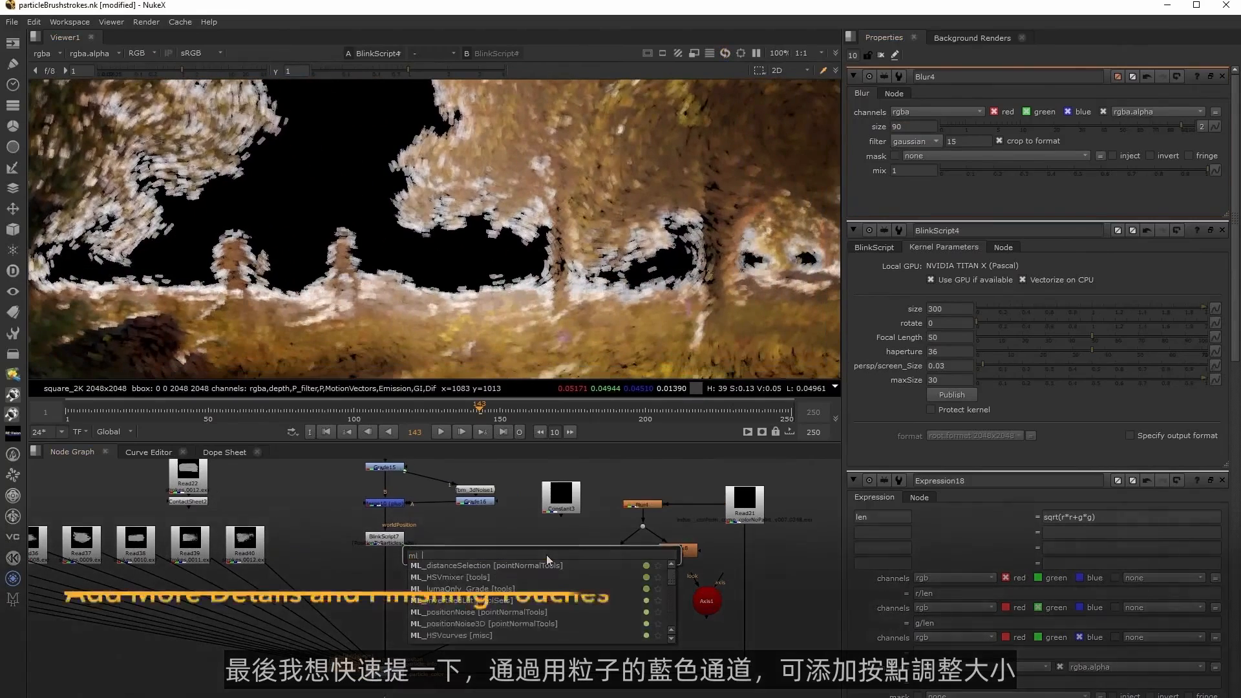
{"action": "left_click_drag", "start_coordinate": [525, 546], "coordinate": [387, 503]}
{"action": "left_click", "coordinate": [948, 110]}
{"action": "left_click", "coordinate": [945, 148]}
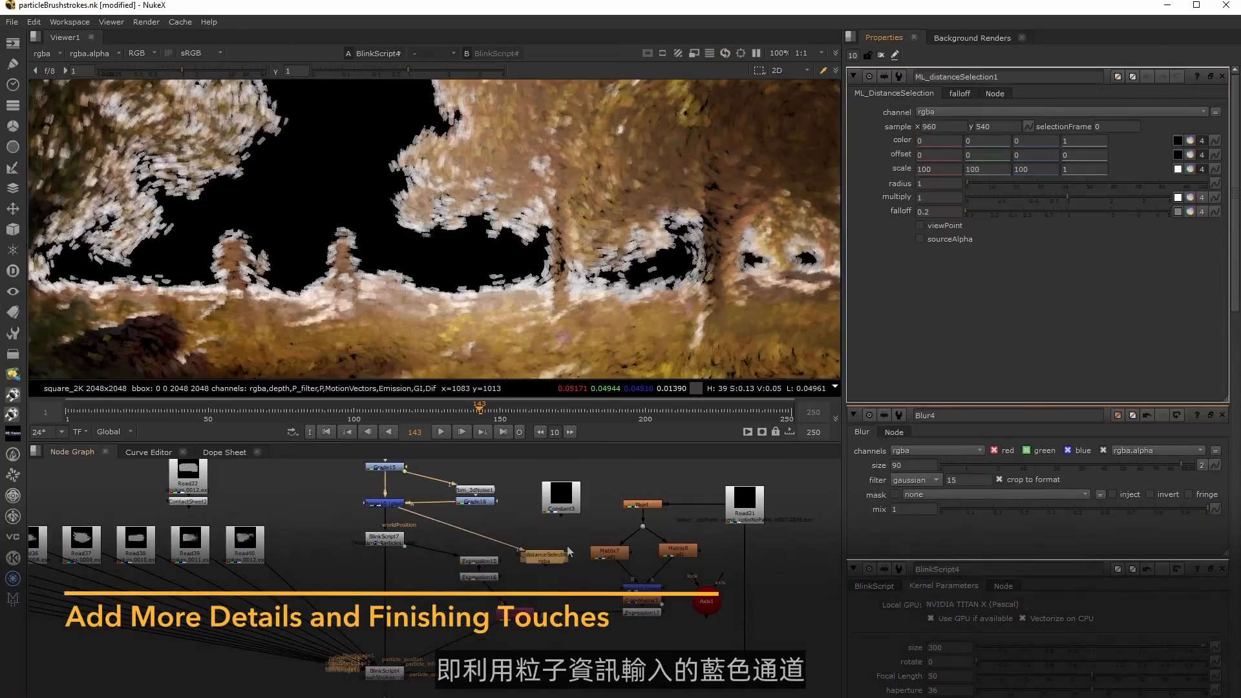
{"action": "left_click_drag", "start_coordinate": [546, 560], "coordinate": [554, 560]}
View the ML_distanceSelection output and place its sample point on the grass at about x 1300, y 784.
{"action": "key", "text": "1"}
{"action": "scroll", "coordinate": [564, 321], "scroll_direction": "down", "scroll_amount": 3}
{"action": "middle_click_drag", "start_coordinate": [509, 320], "coordinate": [505, 207]}
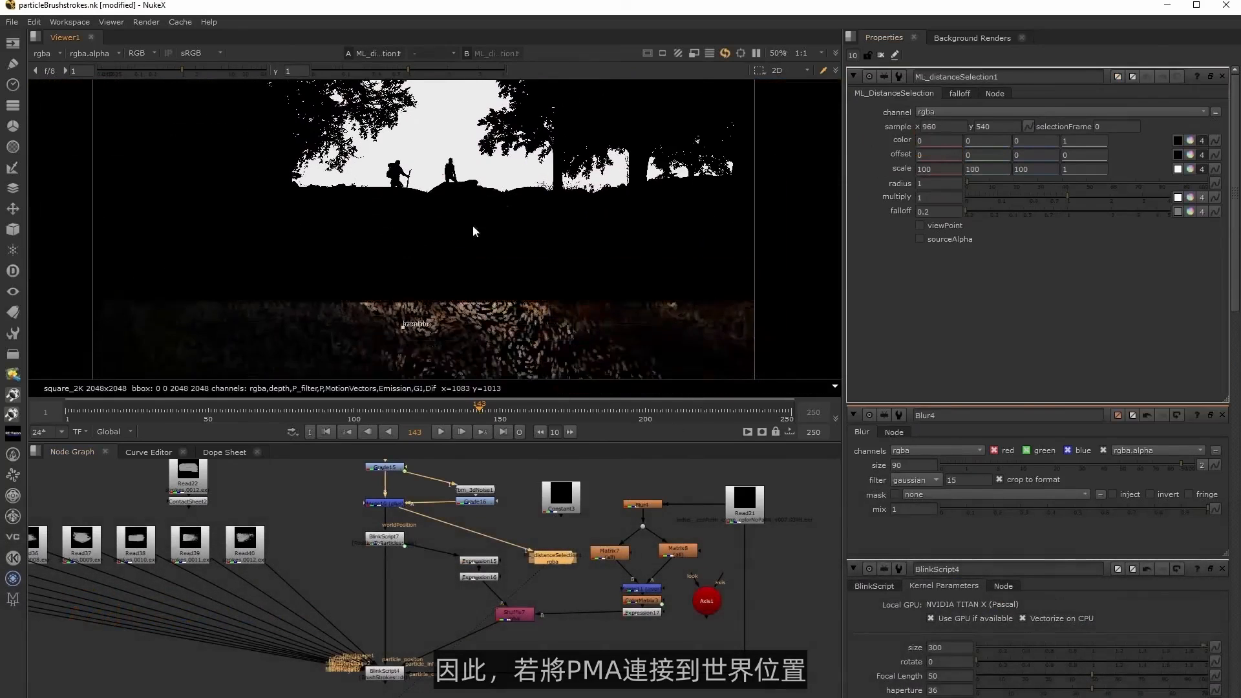
{"action": "left_click_drag", "start_coordinate": [400, 326], "coordinate": [519, 249]}
Insert a Grade node between Expression17 and the Shuffle node, masked by ML_distanceSelection.
{"action": "left_click", "coordinate": [576, 645]}
{"action": "key", "text": "g"}
{"action": "left_click_drag", "start_coordinate": [576, 645], "coordinate": [579, 609]}
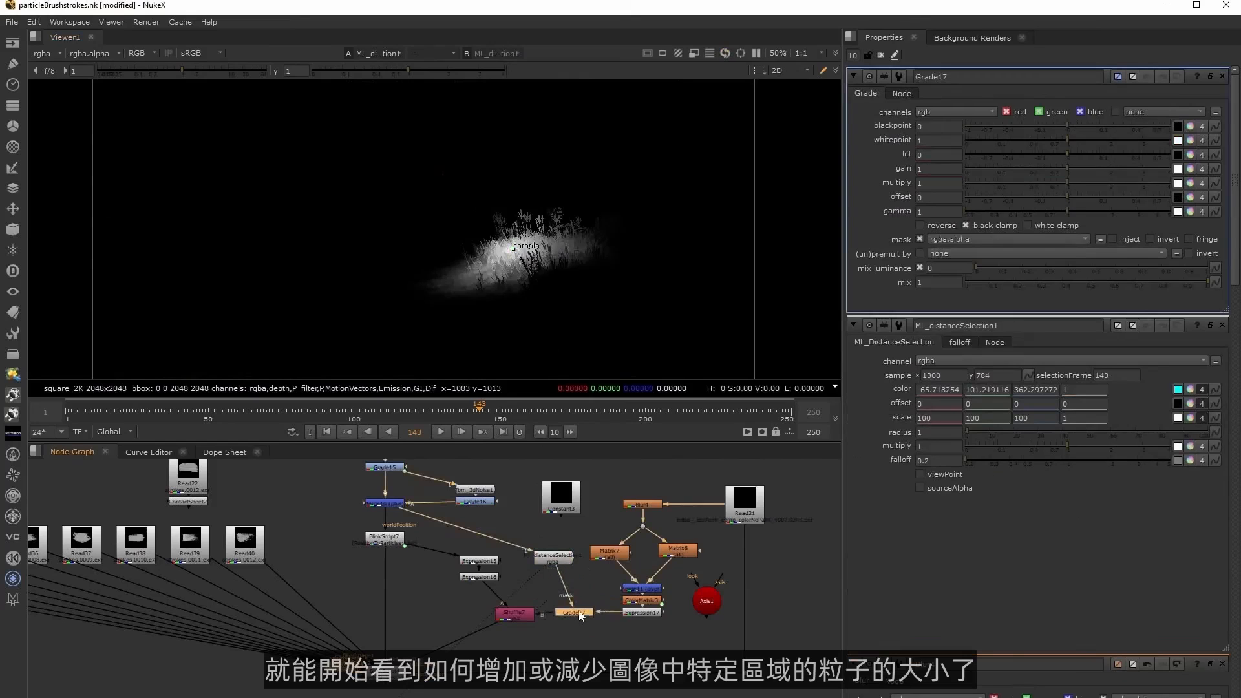
Split the offset of Grade17 into separate channels and set its blue offset to 2.
{"action": "left_click", "coordinate": [1201, 197]}
{"action": "double_click", "coordinate": [1029, 198]}
{"action": "type", "text": "2"}
View the BlinkScript4 brushstrokes and move the distance selection's sample point onto the dark ground beside the path.
{"action": "left_click", "coordinate": [308, 683]}
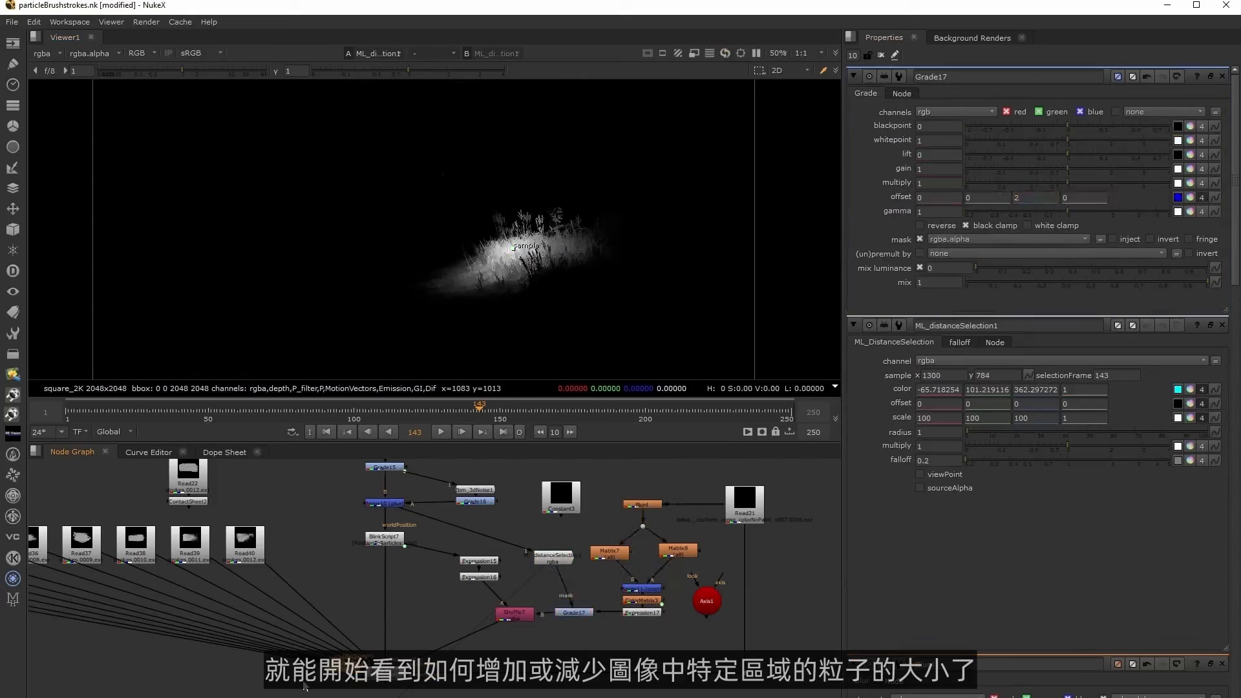
{"action": "left_click", "coordinate": [390, 686]}
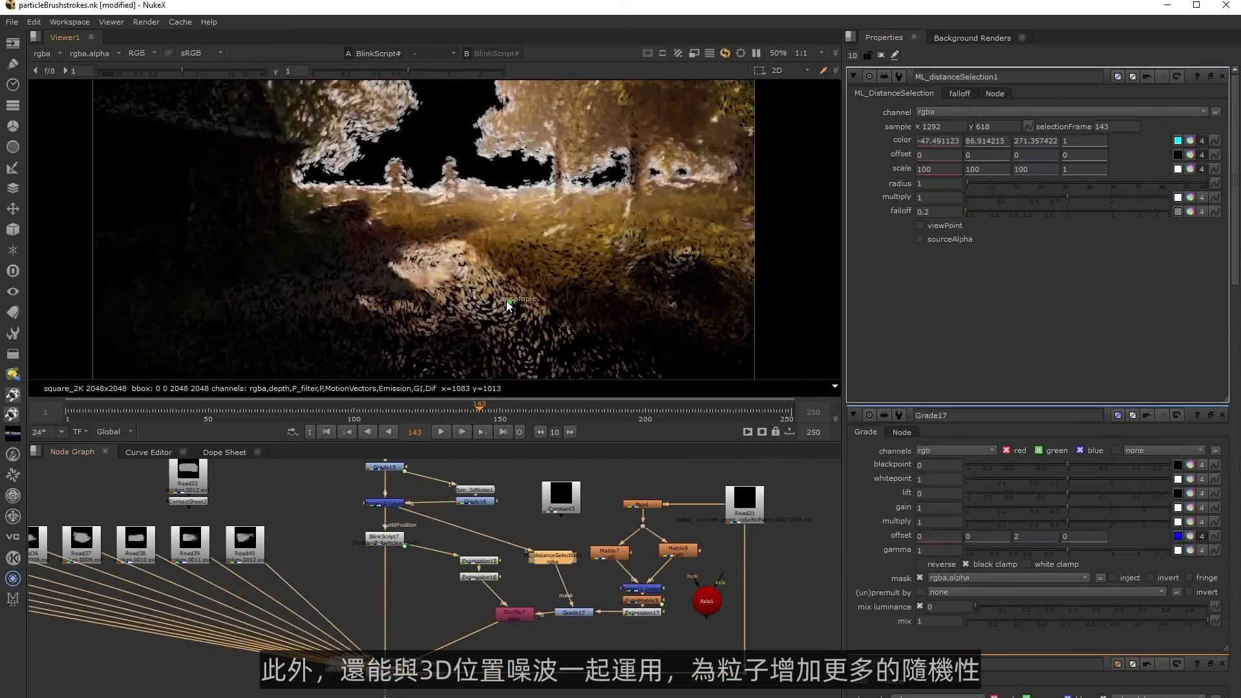
{"action": "left_click_drag", "start_coordinate": [509, 305], "coordinate": [336, 276]}
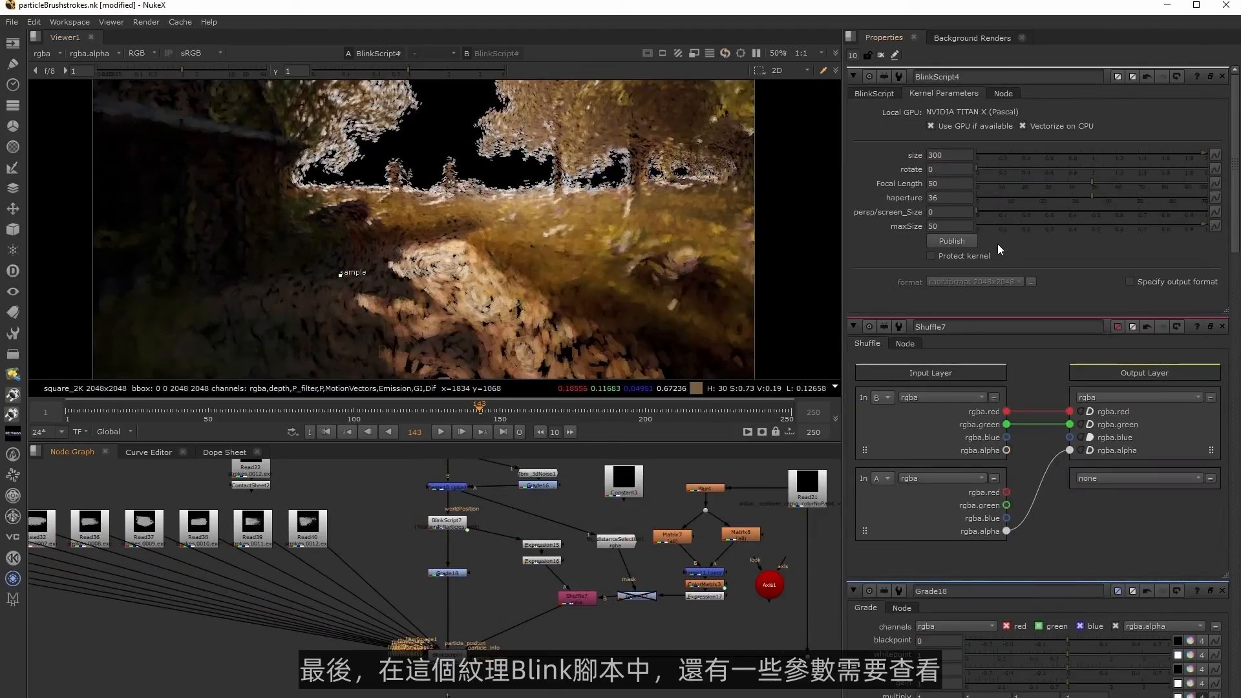
Try larger and smaller brushstroke size values in BlinkScript4 and return the size to 300.
{"action": "left_click", "coordinate": [966, 155]}
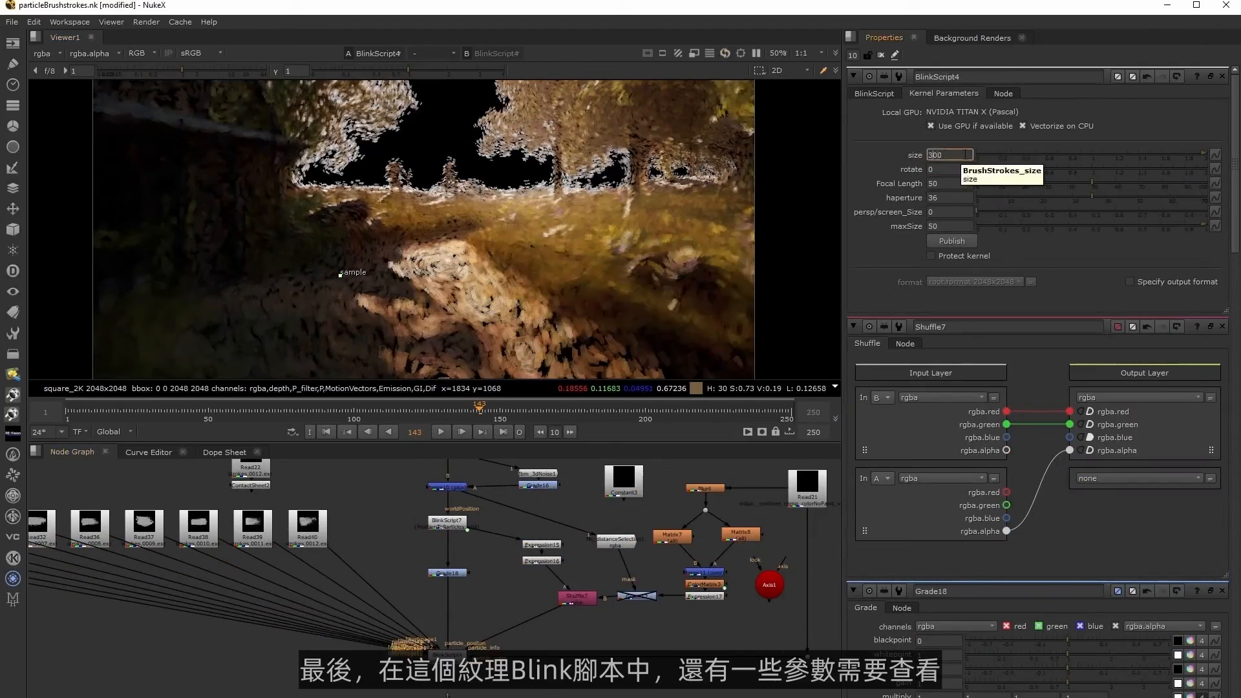
{"action": "key", "text": "Up"}
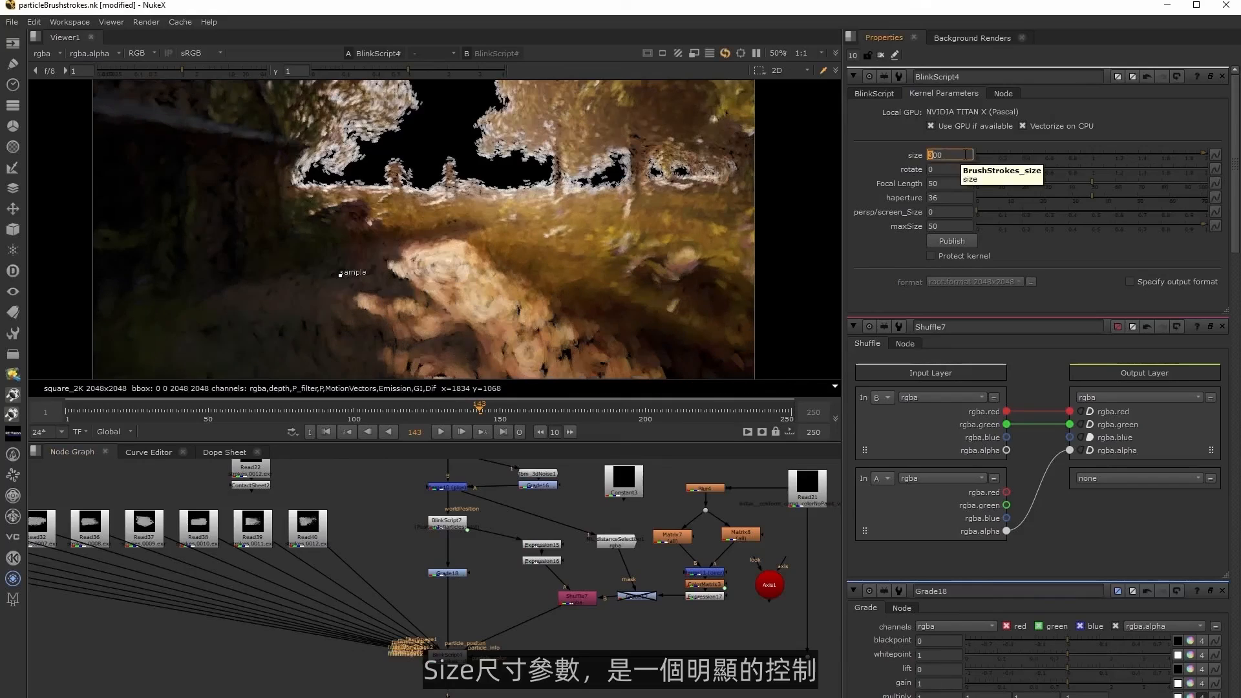
{"action": "key", "text": "Down"}
{"action": "key", "text": "Down"}
{"action": "key", "text": "Up"}
{"action": "key", "text": "Up"}
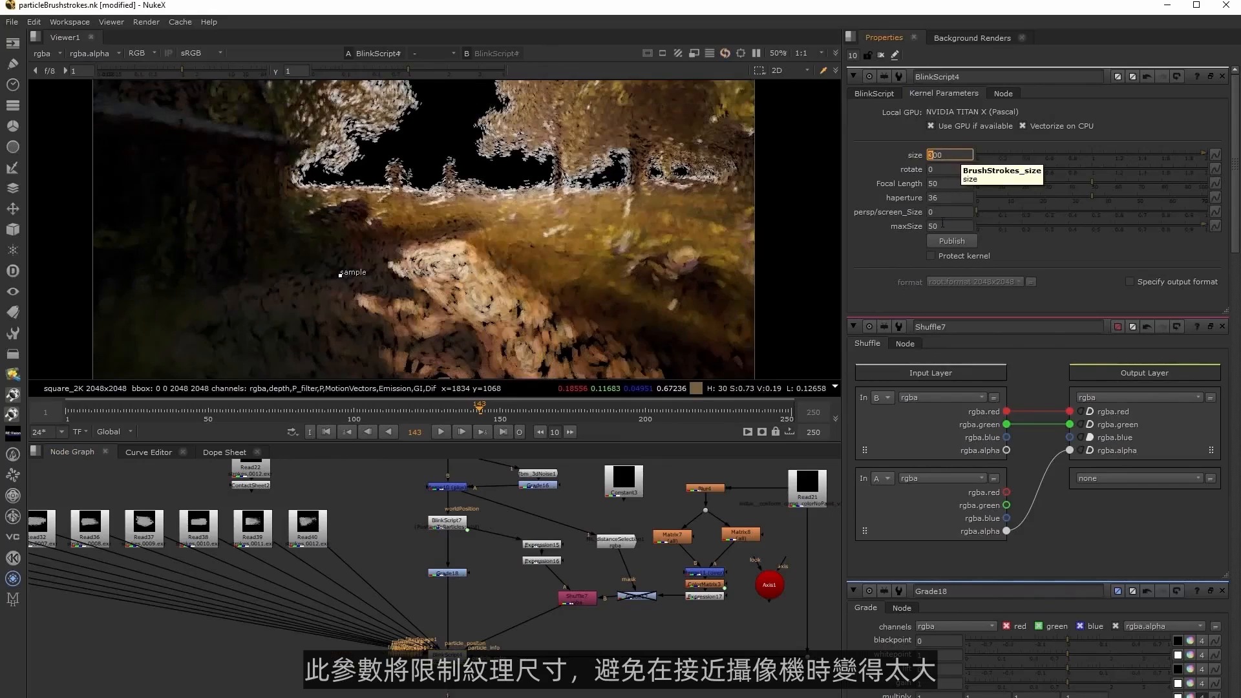
Try lower maxSize values down to 10 in BlinkScript4 and return maxSize to 50.
{"action": "left_click", "coordinate": [942, 226]}
{"action": "key", "text": "Down"}
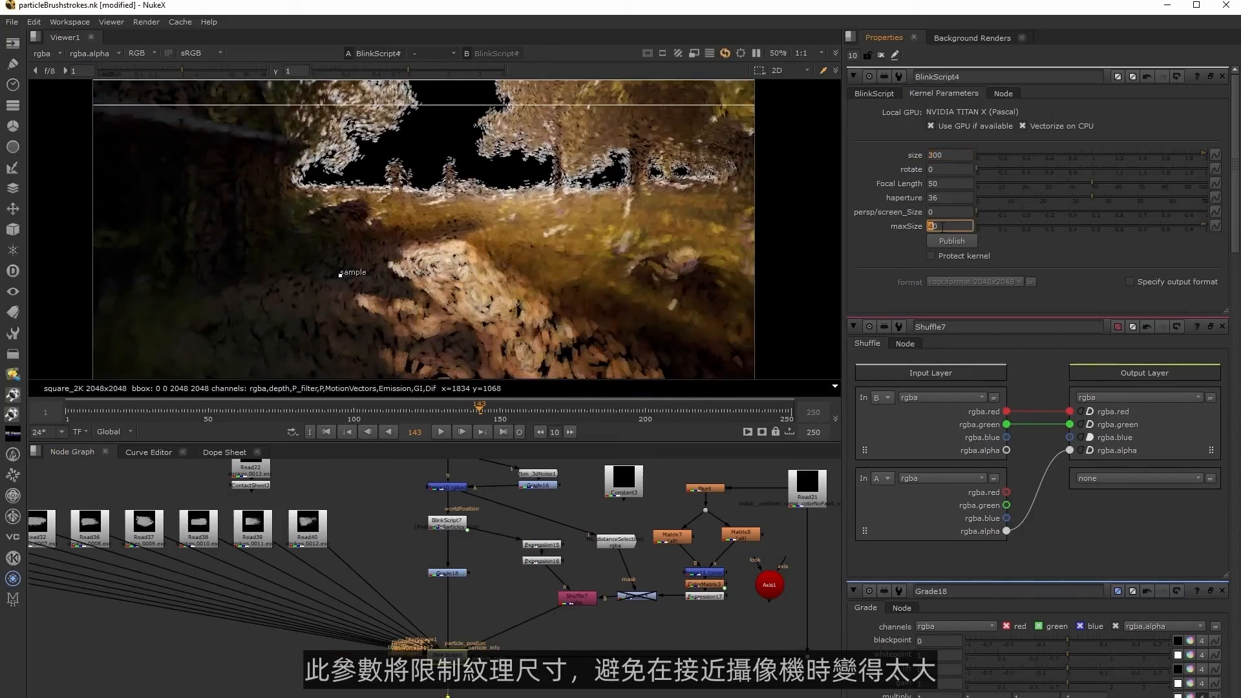
{"action": "key", "text": "Down"}
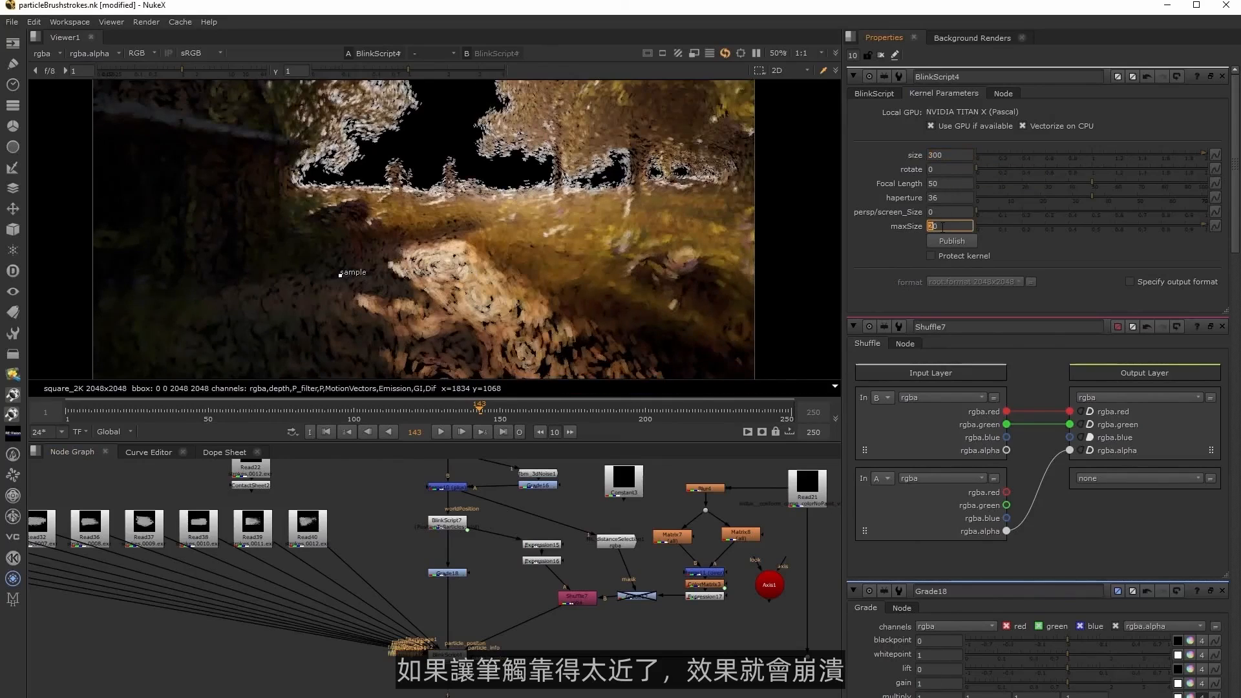
{"action": "key", "text": "Down"}
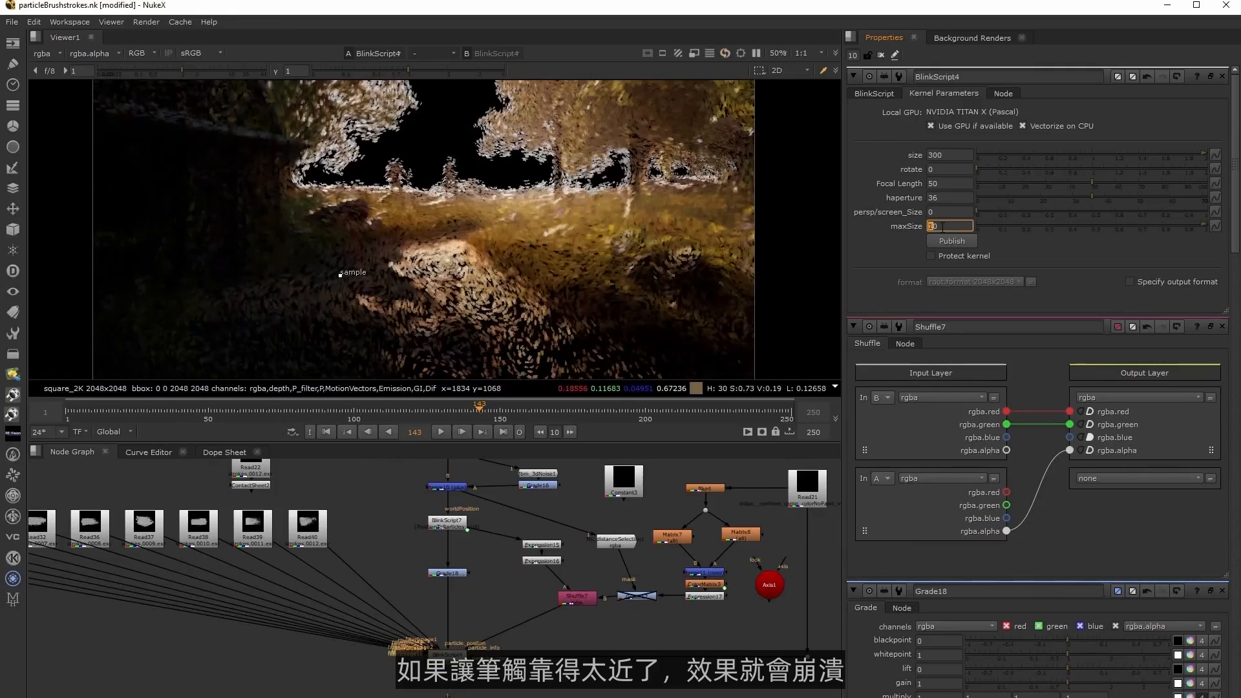
{"action": "key", "text": "Up"}
{"action": "key", "text": "Down"}
{"action": "key", "text": "Up"}
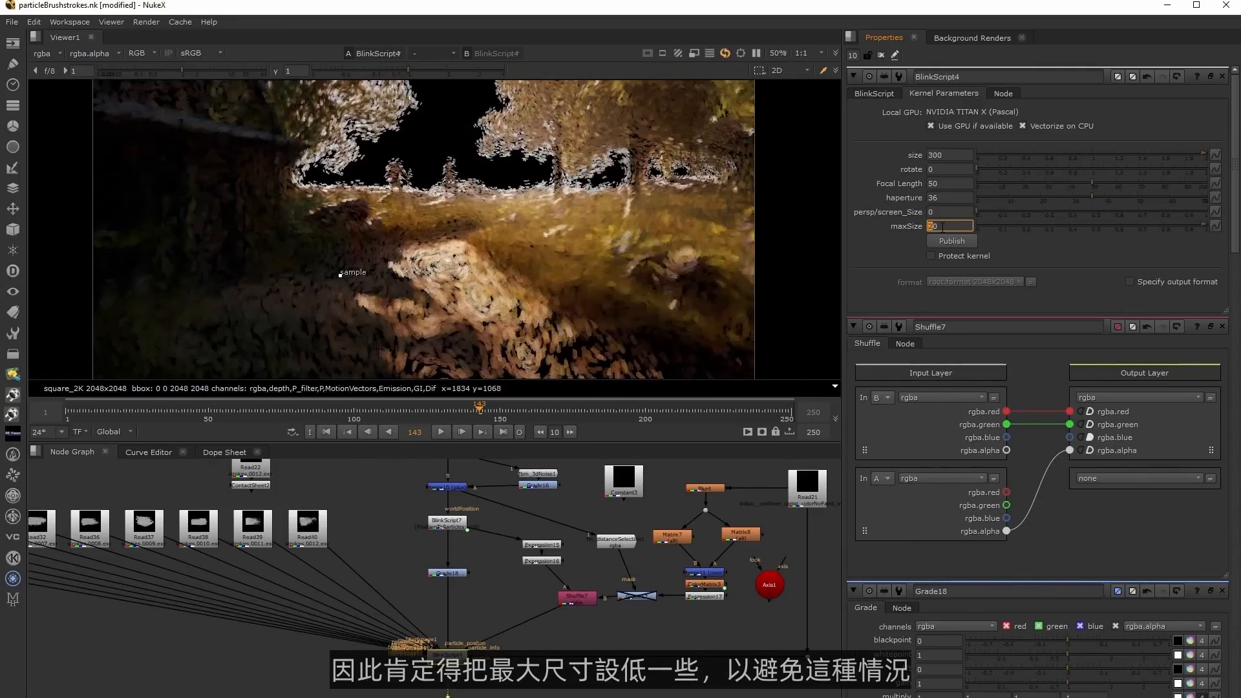
{"action": "key", "text": "Up"}
{"action": "key", "text": "Down"}
{"action": "key", "text": "Up"}
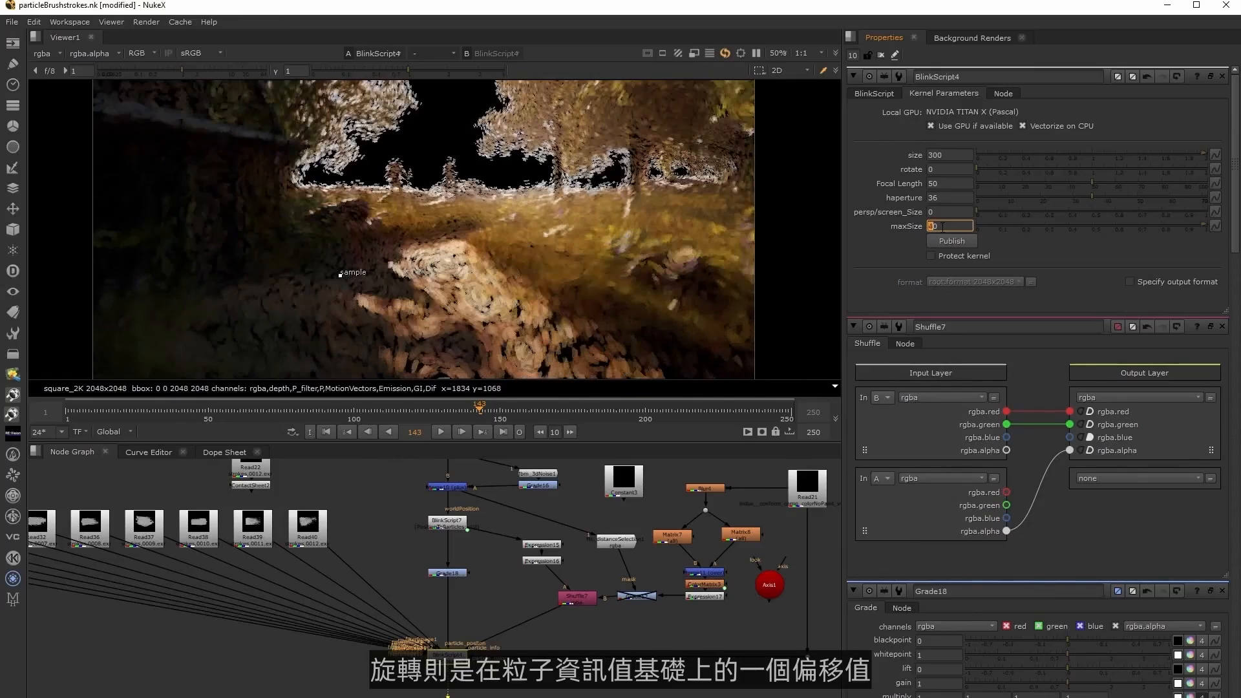
Try brushstroke rotate offsets of 90 and 45 in BlinkScript4 and reset the rotation to 0.
{"action": "left_click", "coordinate": [939, 168]}
{"action": "type", "text": "90"}
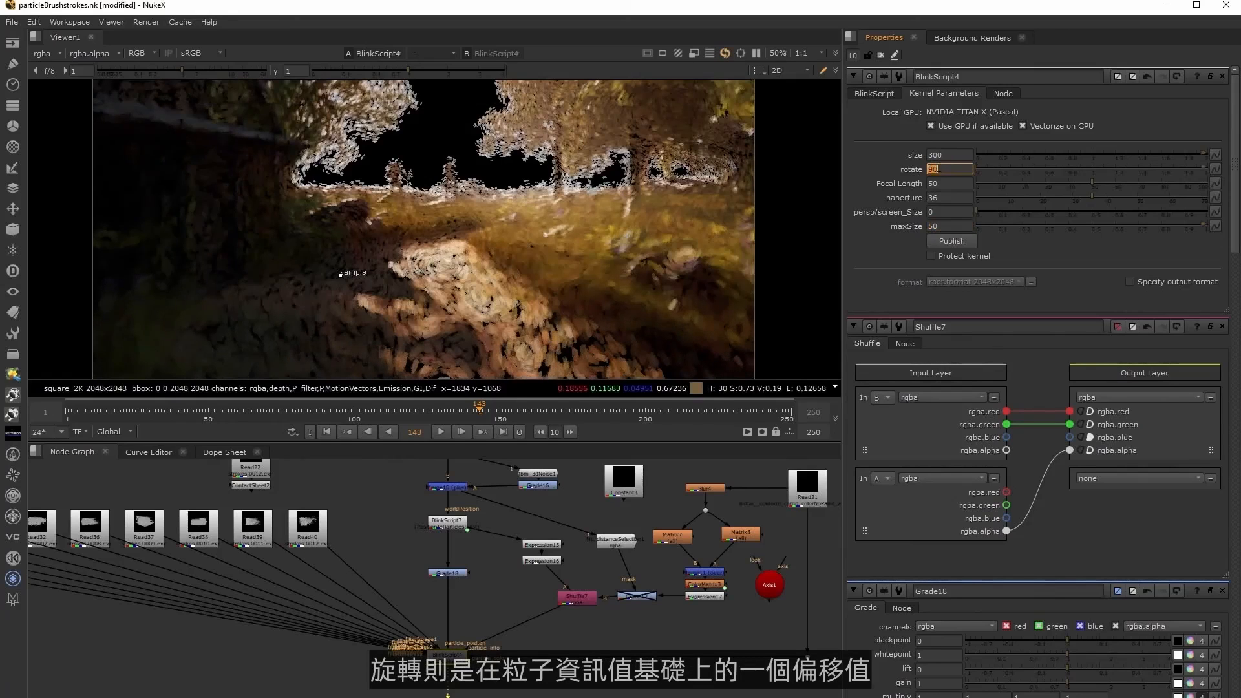
{"action": "type", "text": "45"}
{"action": "key", "text": "Return"}
{"action": "type", "text": "0"}
{"action": "key", "text": "Return"}
{"action": "key", "text": "Tab"}
{"action": "key", "text": "Tab"}
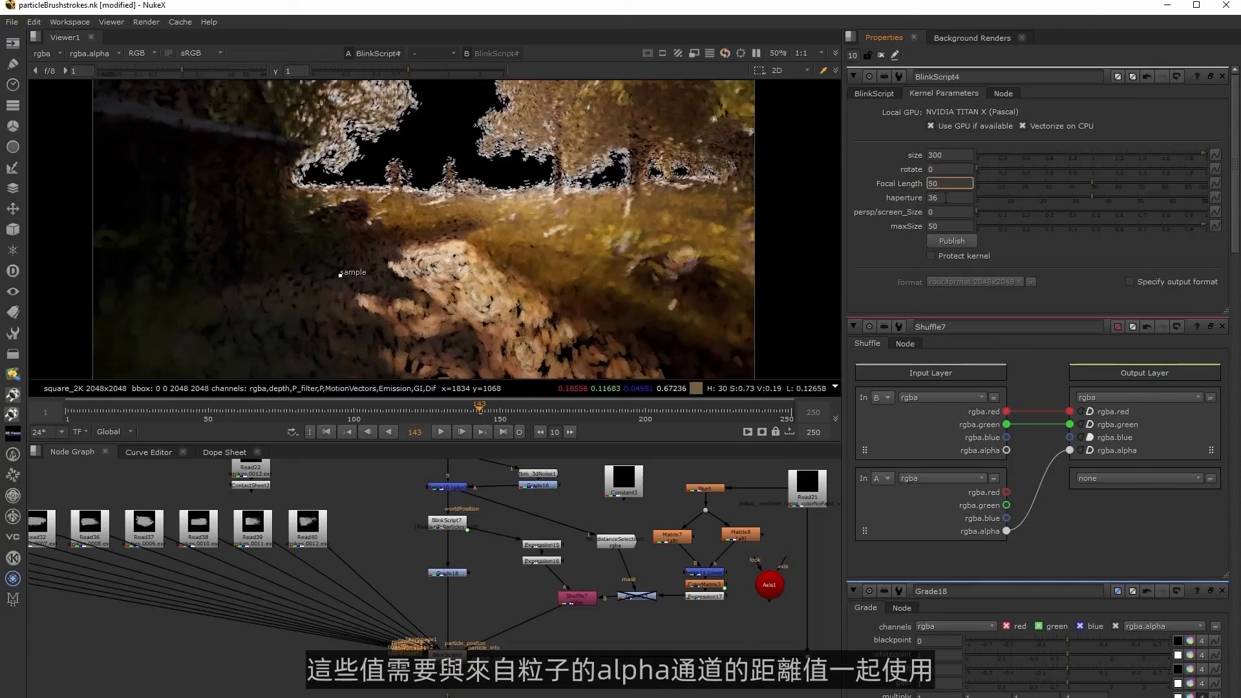
{"action": "key", "text": "shift+Tab"}
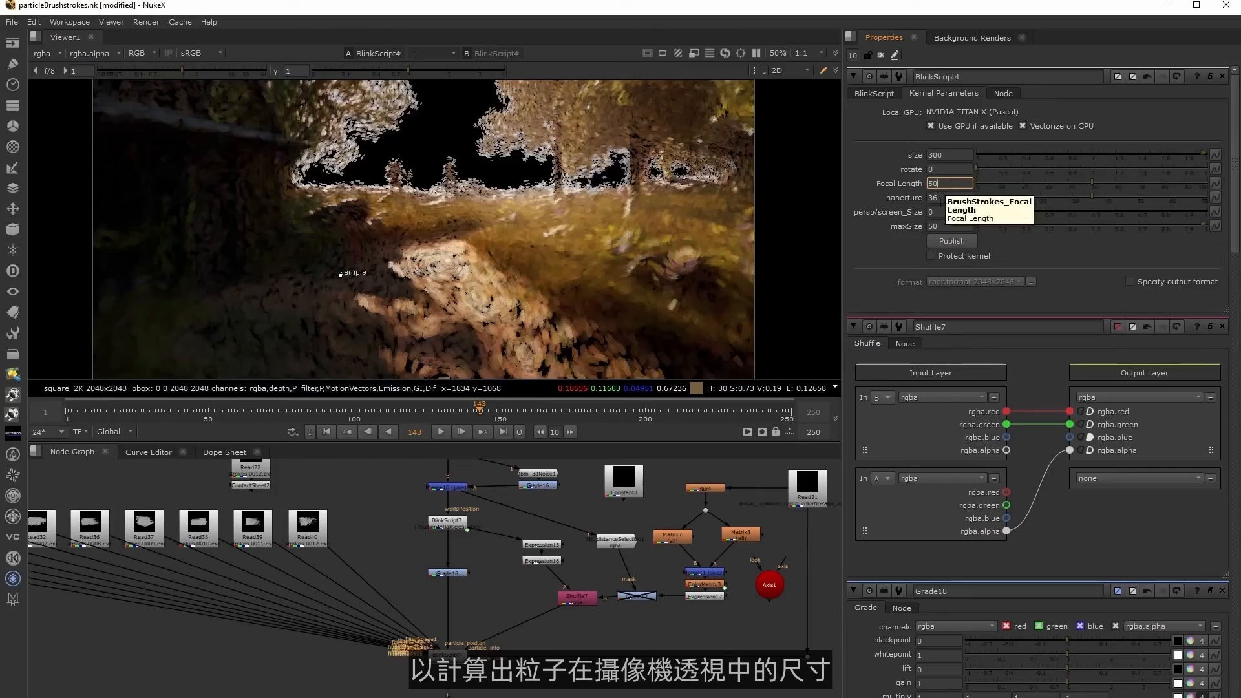
Try a persp/screen_Size of 0.1 in BlinkScript4 and reset it to 0.
{"action": "left_click", "coordinate": [950, 211]}
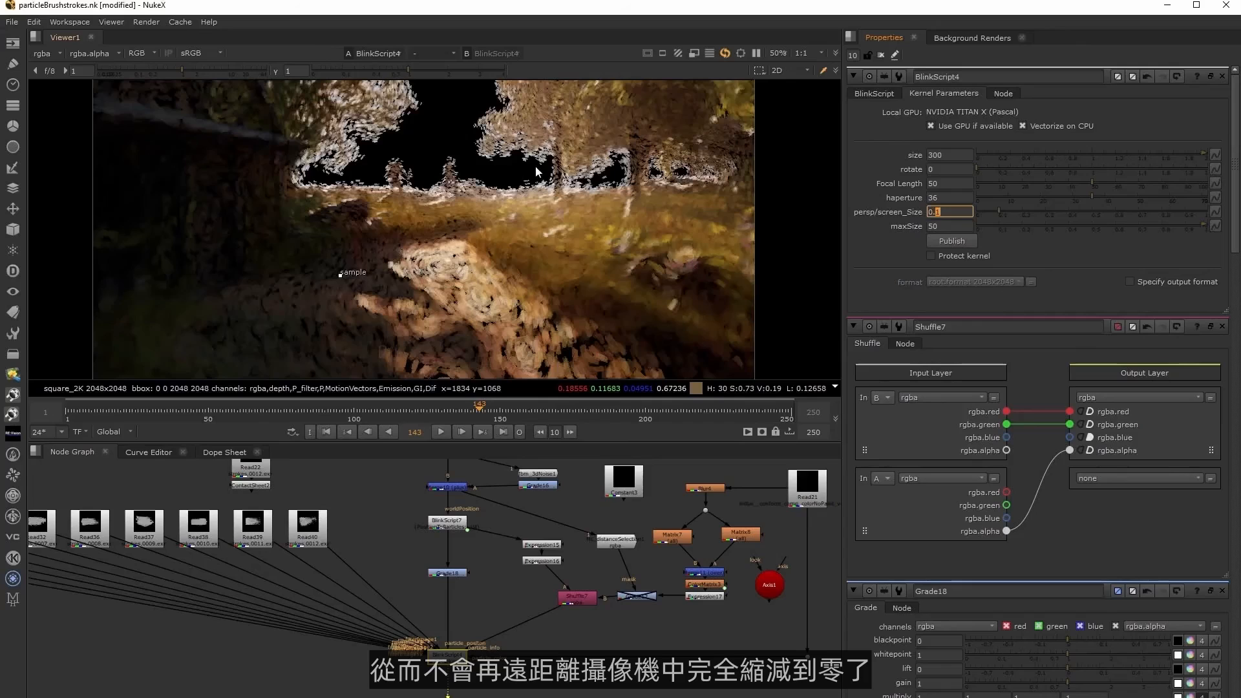
{"action": "key", "text": "Return"}
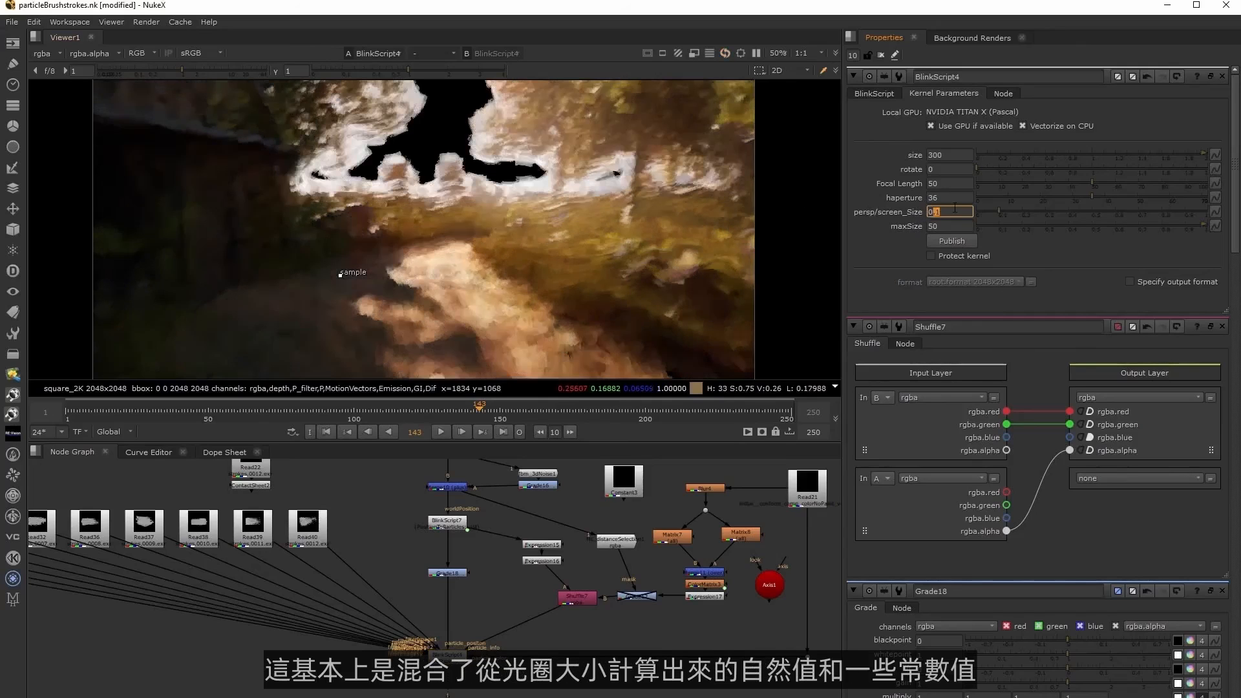
{"action": "type", "text": "0"}
{"action": "key", "text": "Return"}
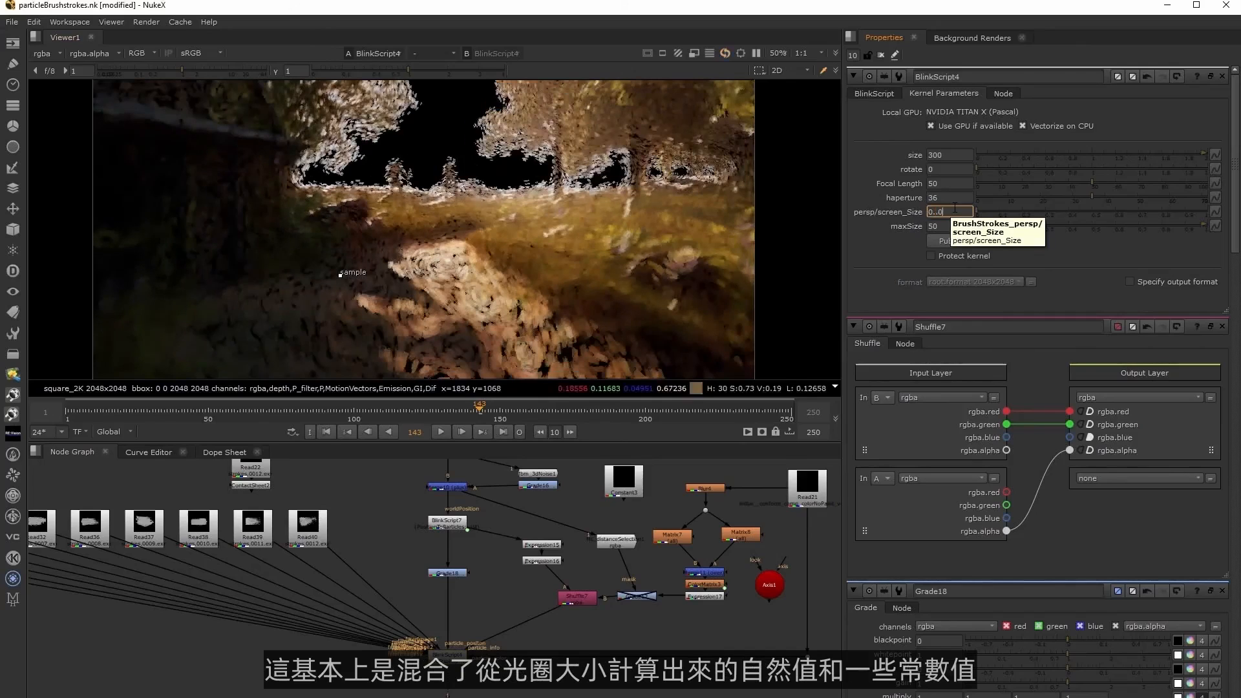
Set persp/screen_Size in BlinkScript4 to 0.02 and raise it by one hundredth.
{"action": "key", "text": "Return"}
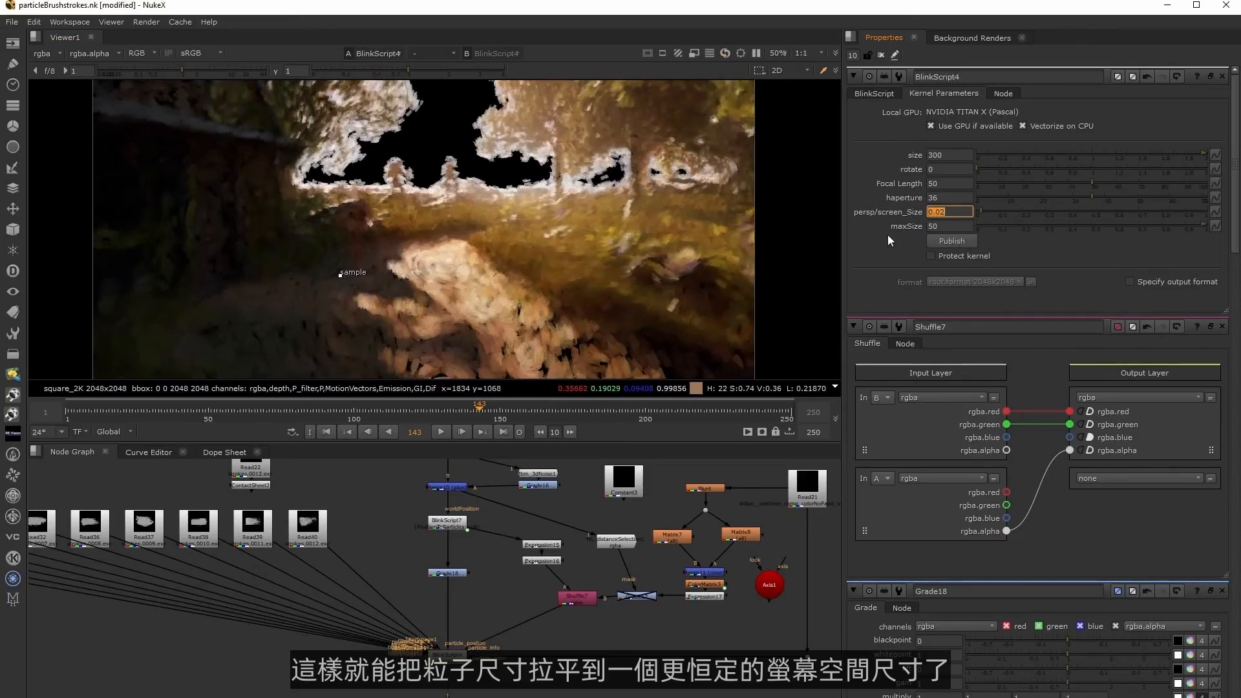
{"action": "left_click", "coordinate": [947, 213]}
{"action": "key", "text": "Up"}
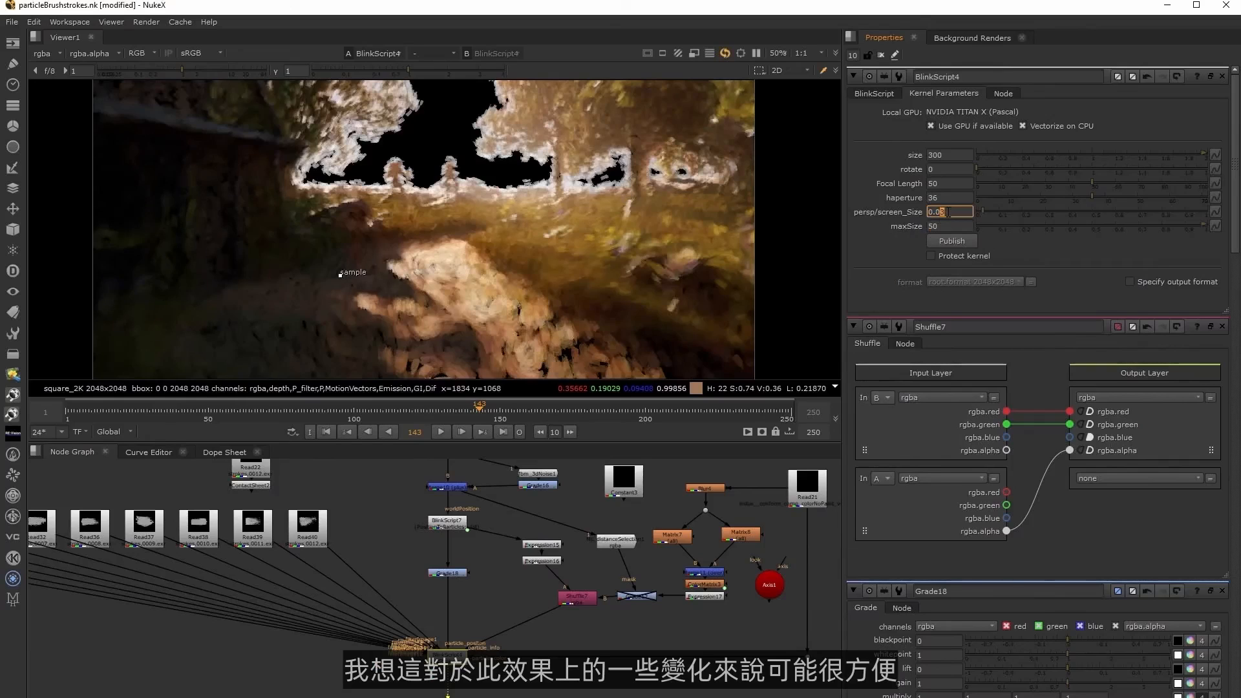